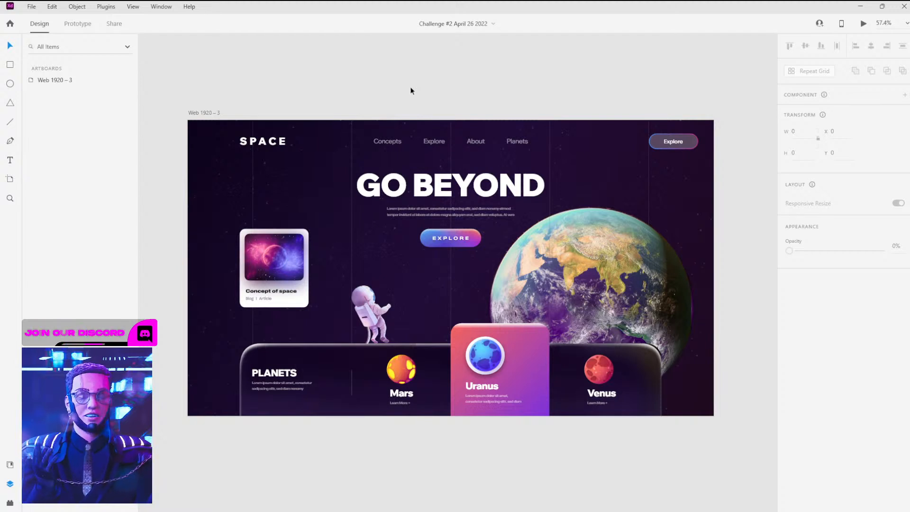
# Switch from the Adobe XD design to the Editor X site open in Chrome
pyautogui.press('super+Tab')
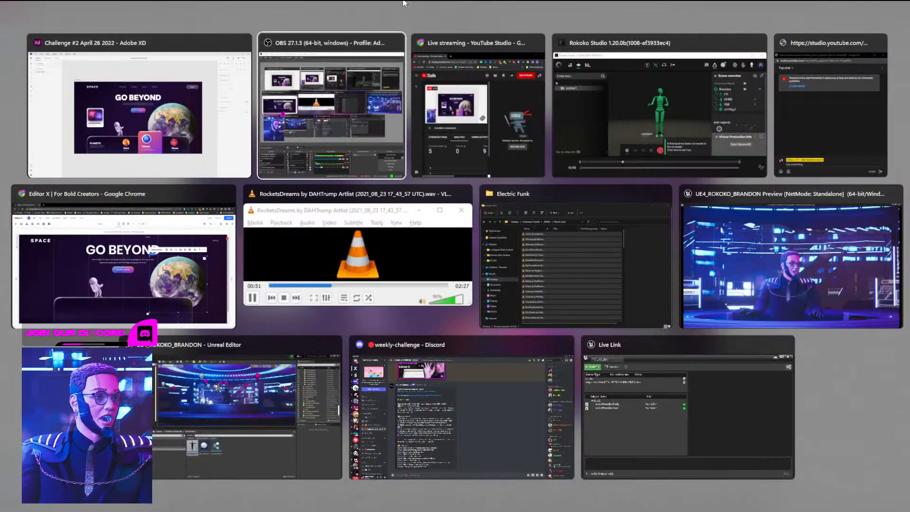
pyautogui.click(152, 271)
pyautogui.click(319, 102)
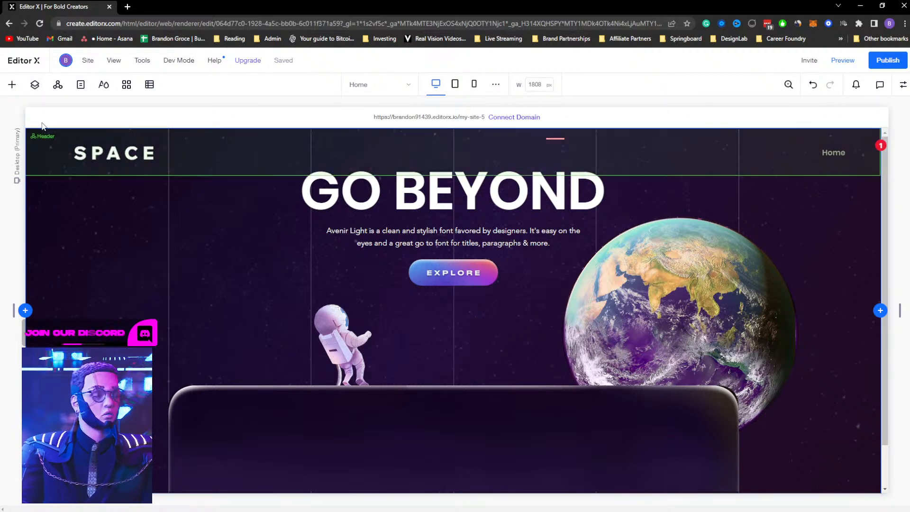
# Add a new blank page to the site and name it tut
pyautogui.click(81, 86)
pyautogui.click(123, 163)
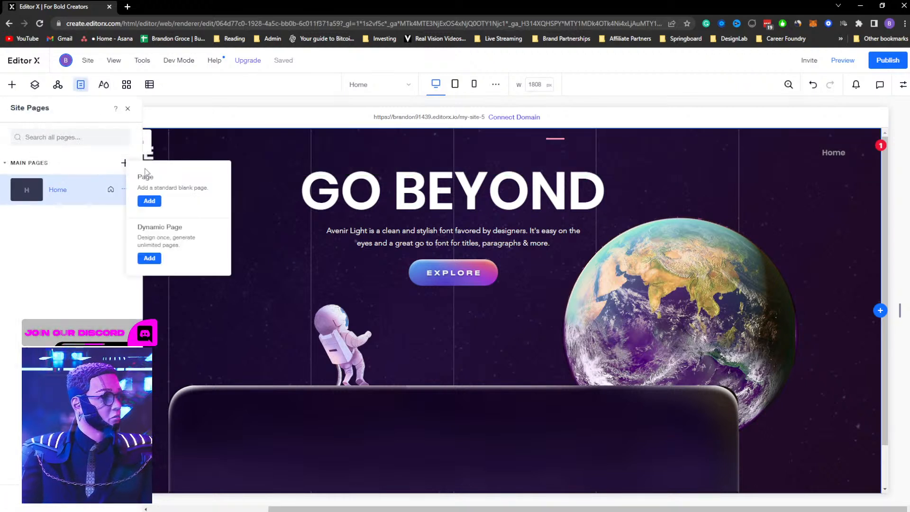
pyautogui.click(150, 202)
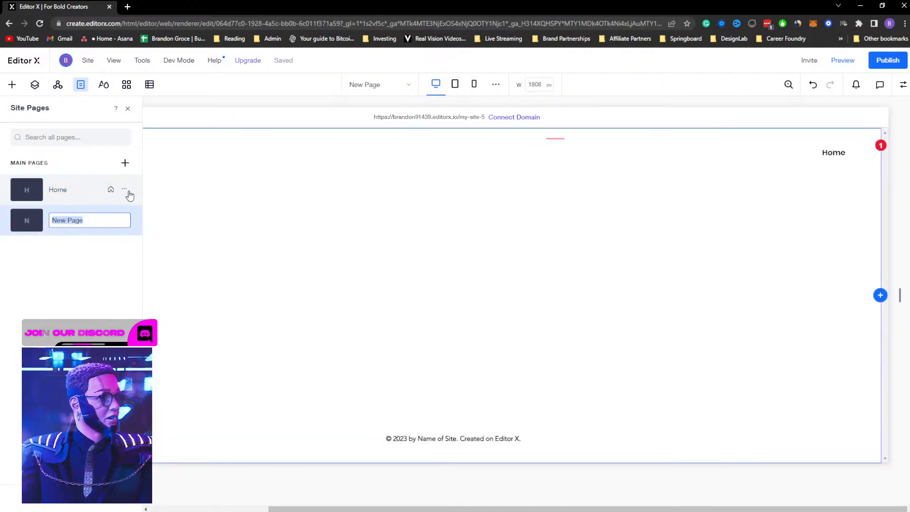
pyautogui.write('tut')
pyautogui.press('Return')
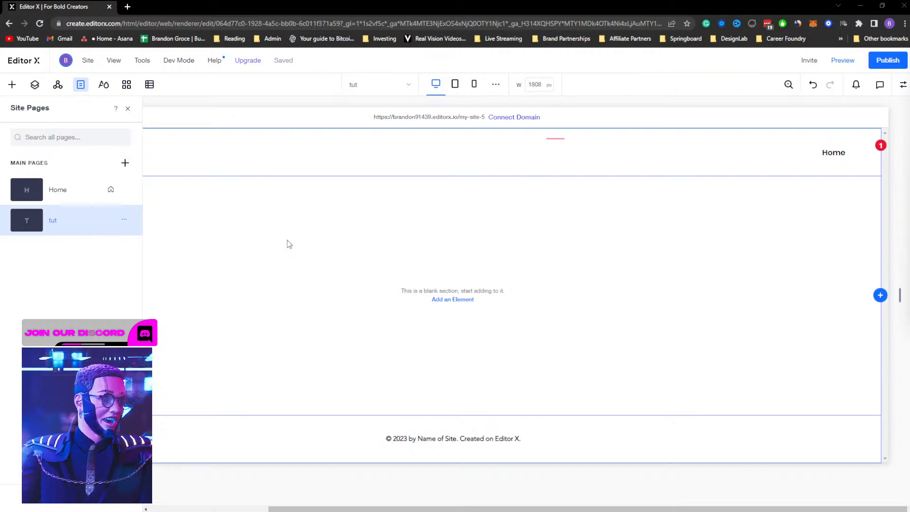
# Browse the uploaded site media in the add-elements panel
pyautogui.click(13, 85)
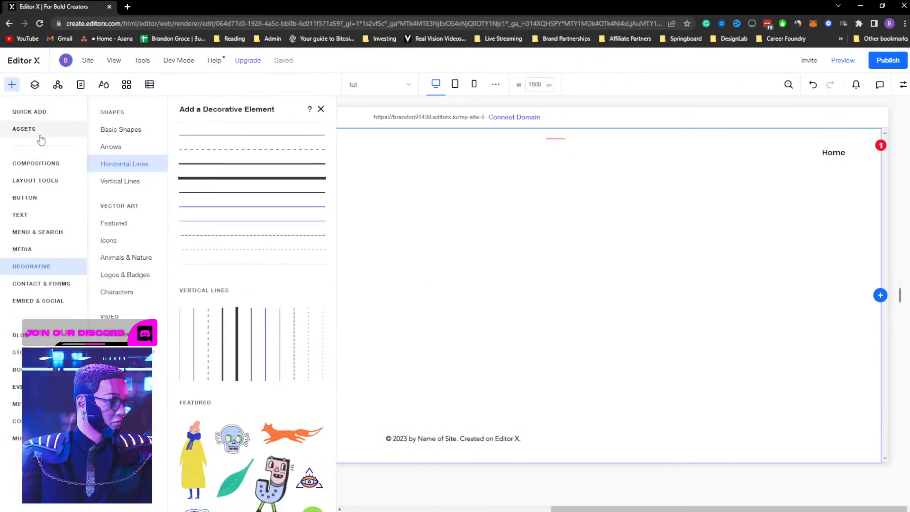
pyautogui.click(33, 130)
pyautogui.click(26, 250)
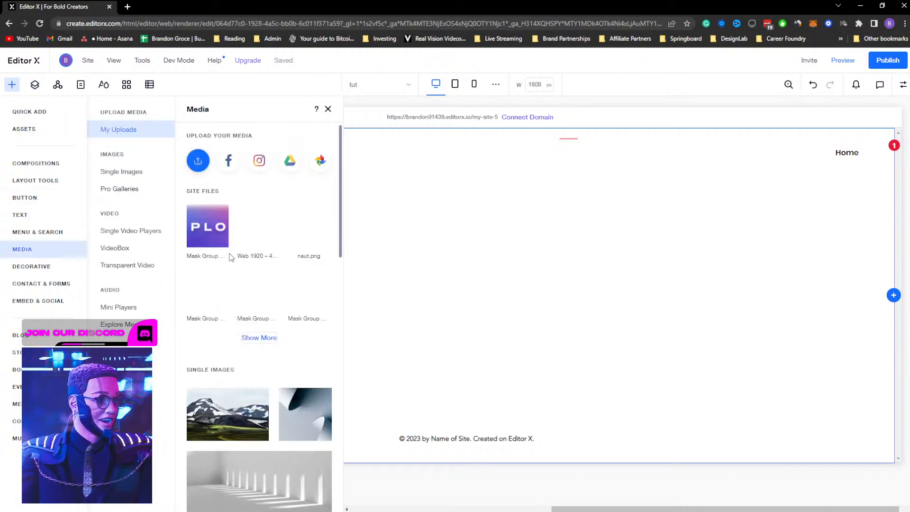
pyautogui.scroll(-2, 259, 251)
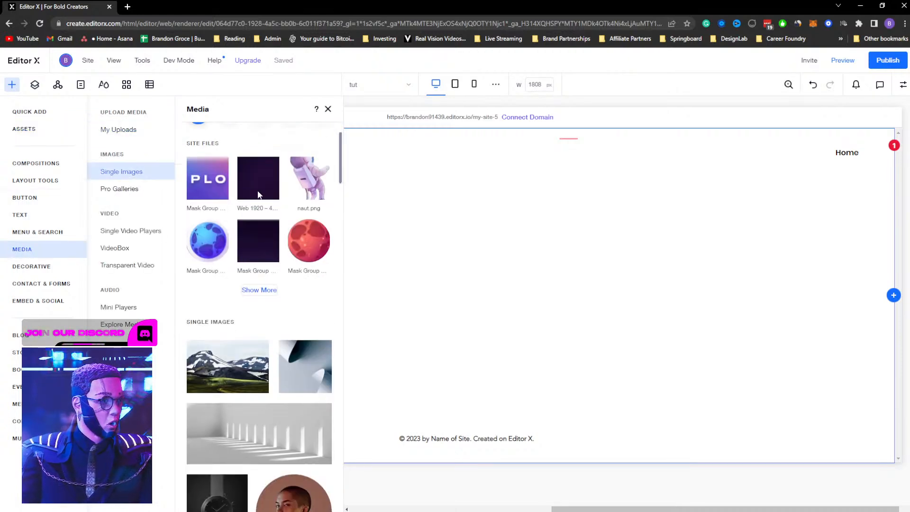
pyautogui.scroll(2, 243, 229)
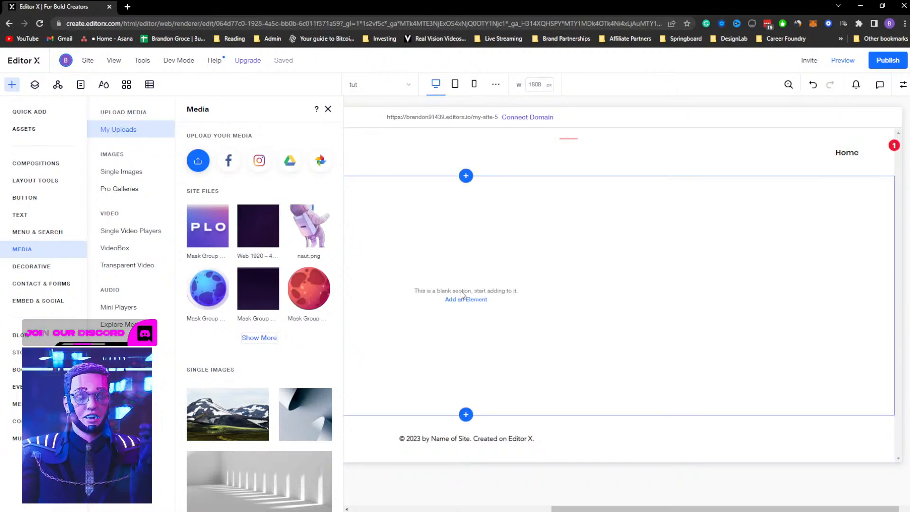
pyautogui.click(328, 109)
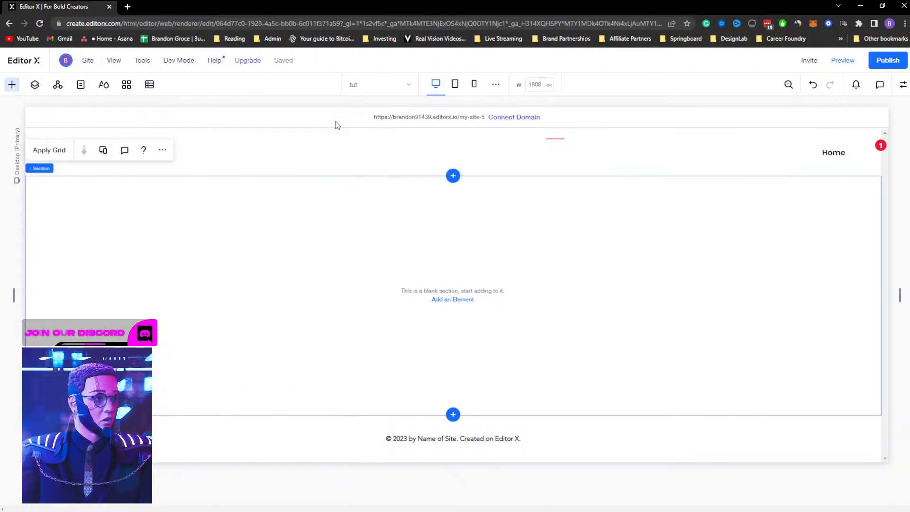
pyautogui.click(455, 304)
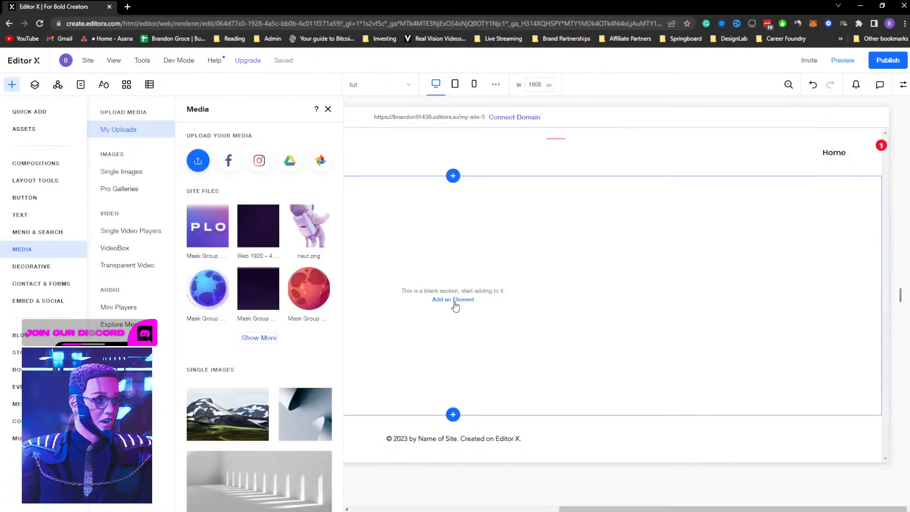
pyautogui.click(328, 110)
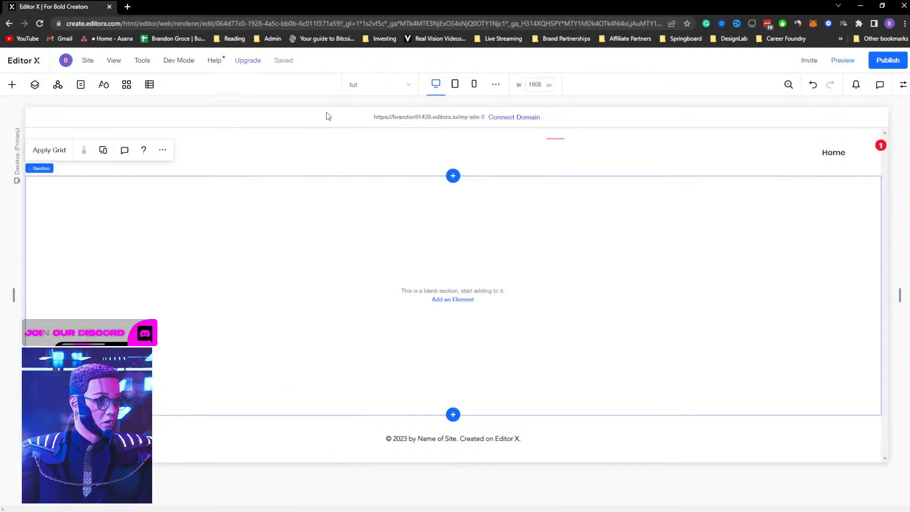
# Set the blank section's background to the Web 1920 – 4 image with Original Size fitting
pyautogui.click(903, 85)
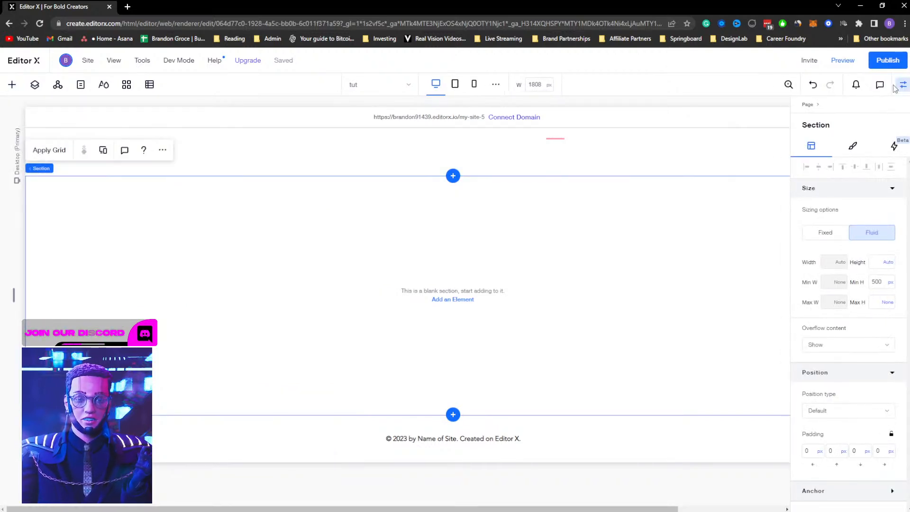
pyautogui.click(852, 148)
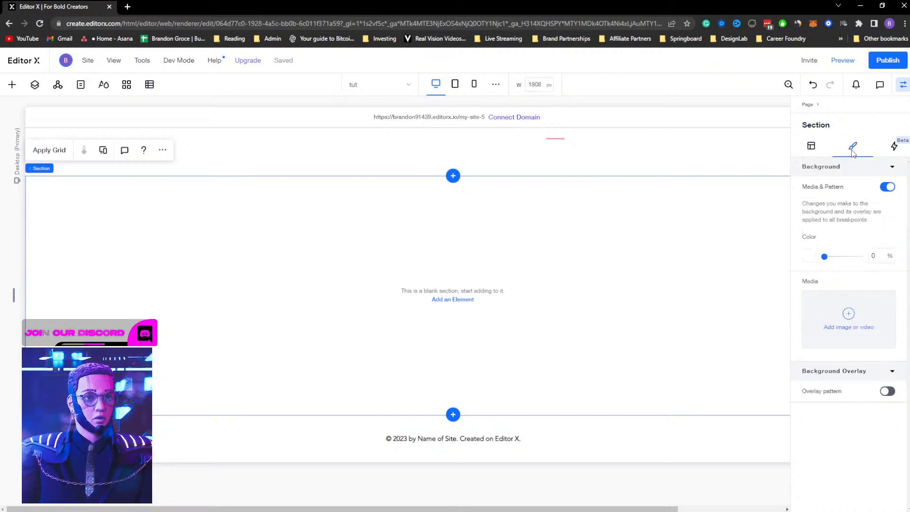
pyautogui.click(848, 326)
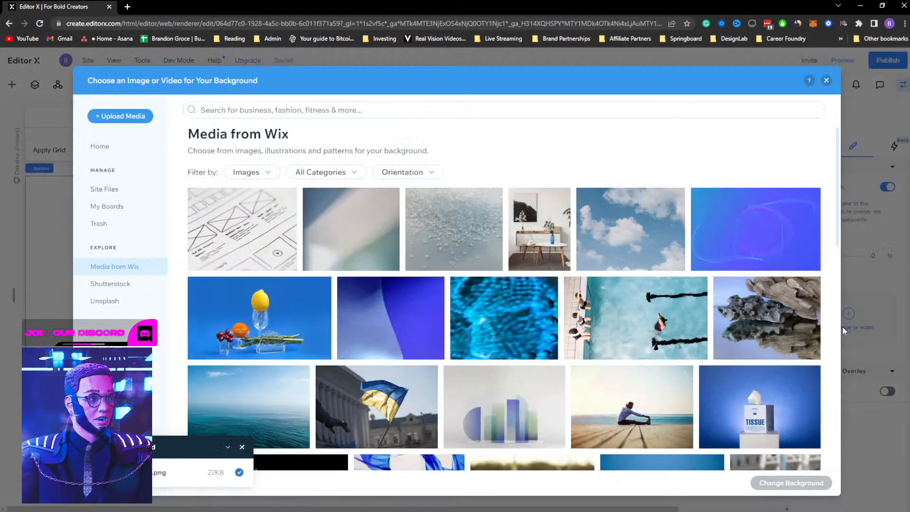
pyautogui.click(101, 147)
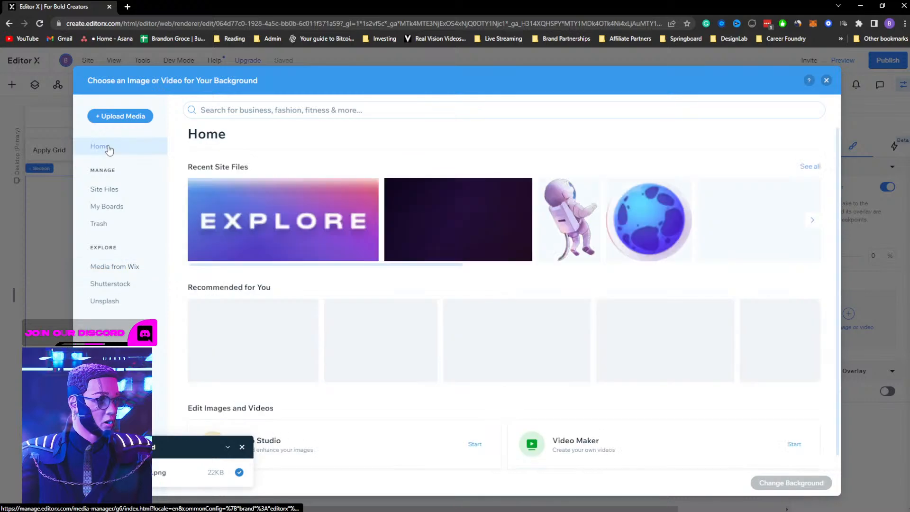
pyautogui.click(440, 229)
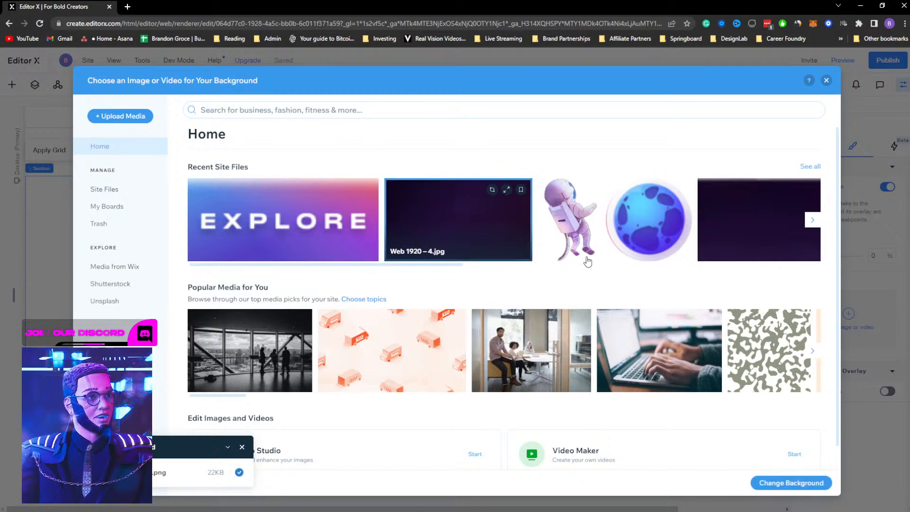
pyautogui.click(790, 483)
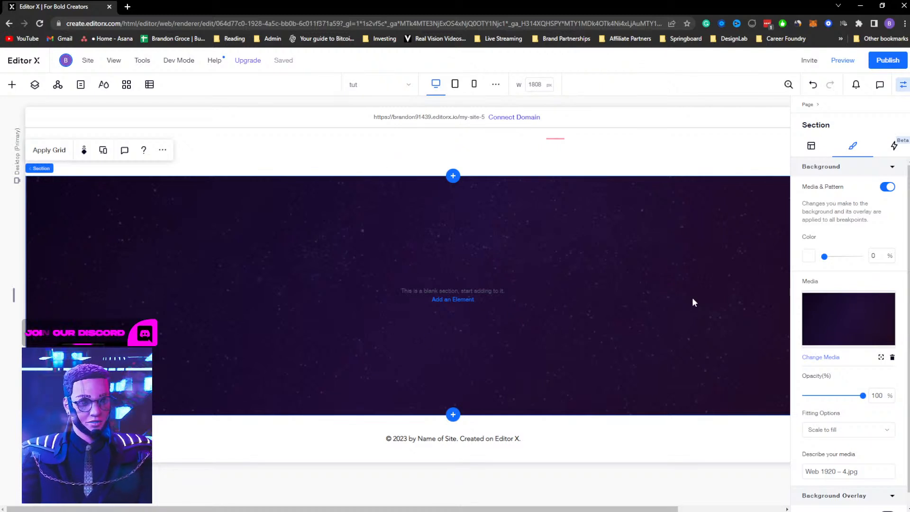
pyautogui.click(837, 433)
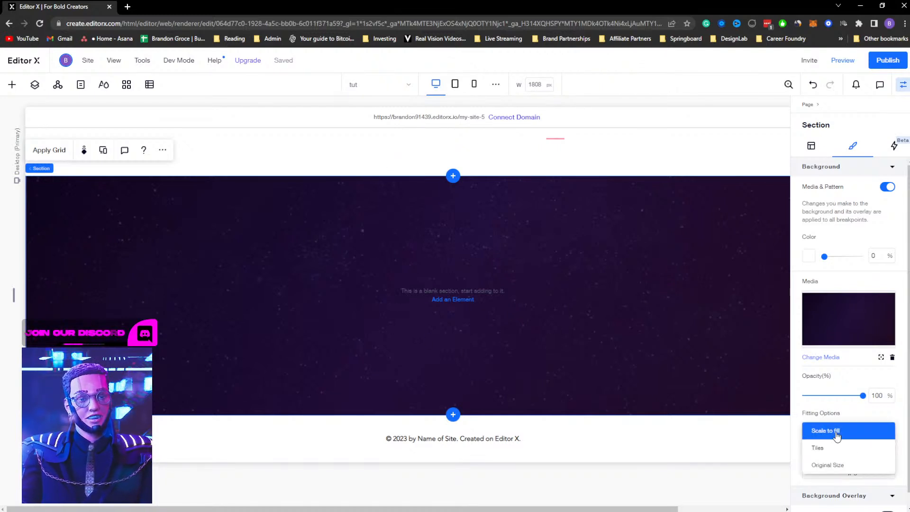
pyautogui.click(828, 465)
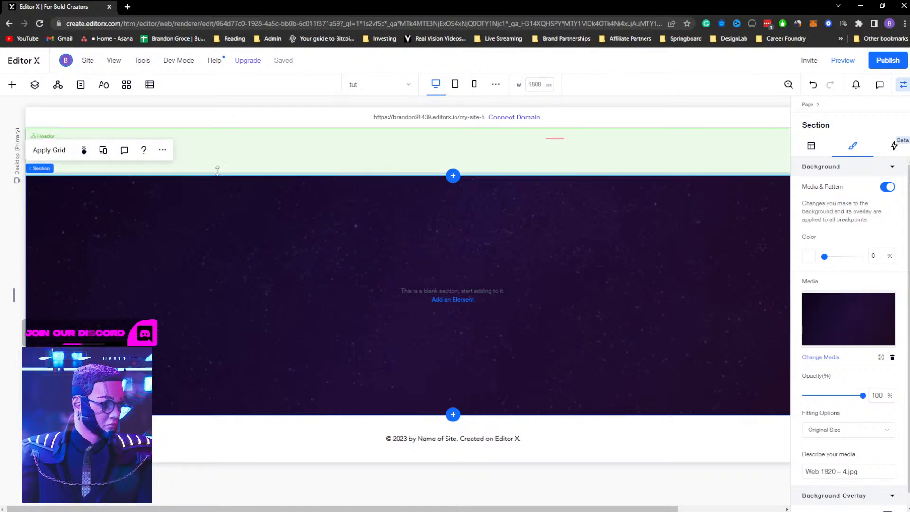
# Set the header to overlap the next section, comparing with the original design
pyautogui.click(258, 159)
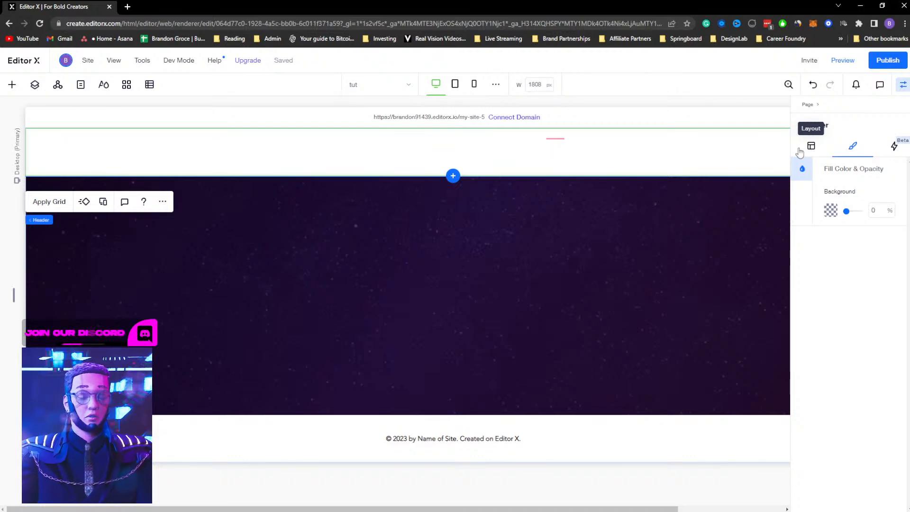
pyautogui.hotkey('alt', 'Tab')
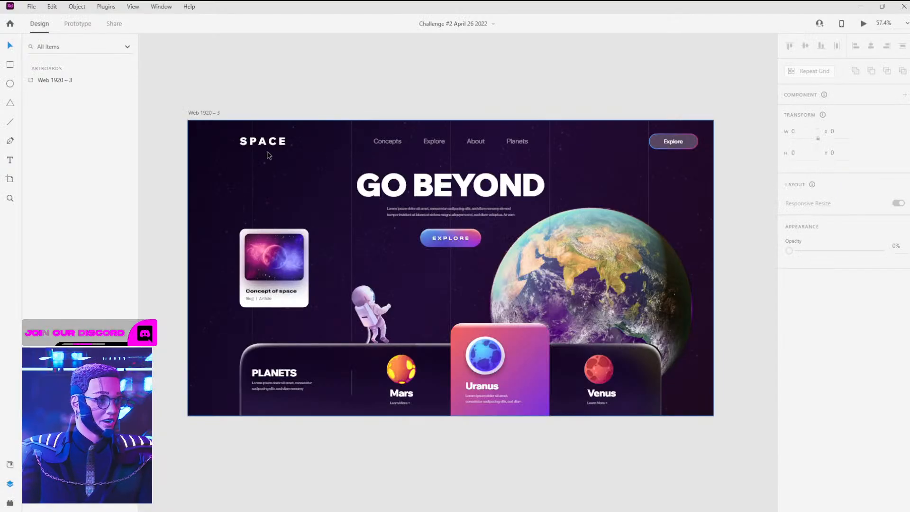
pyautogui.hotkey('alt', 'Tab')
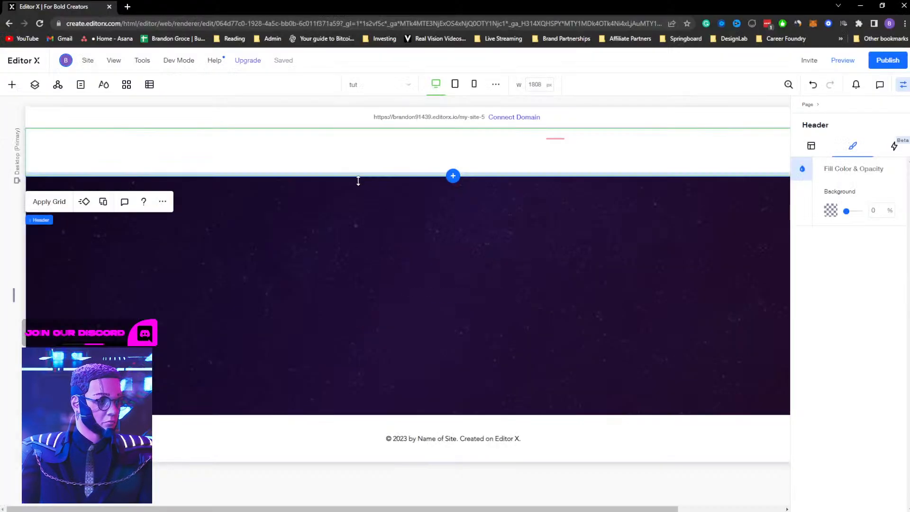
pyautogui.click(811, 148)
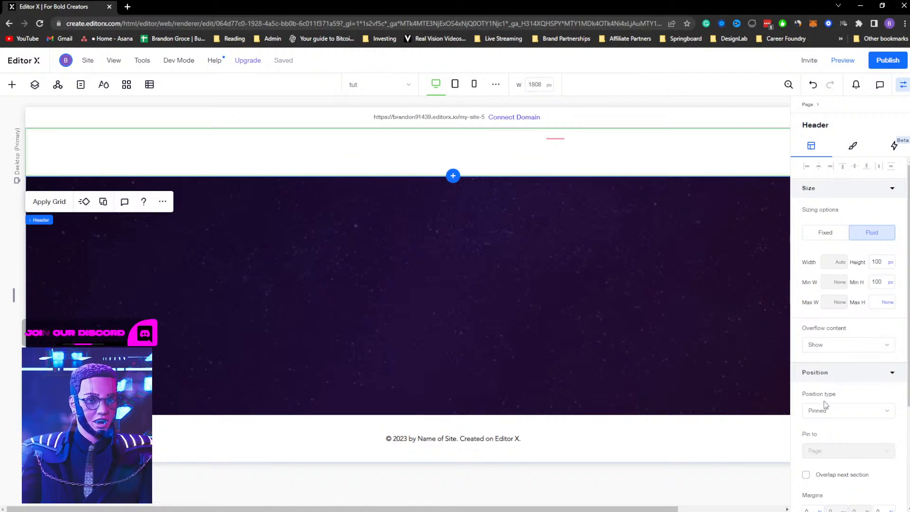
pyautogui.scroll(-2, 849, 430)
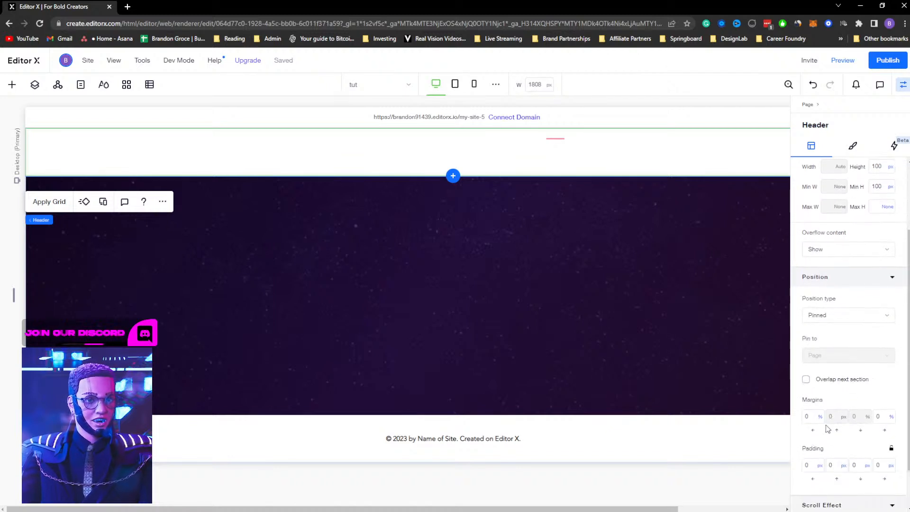
pyautogui.click(806, 380)
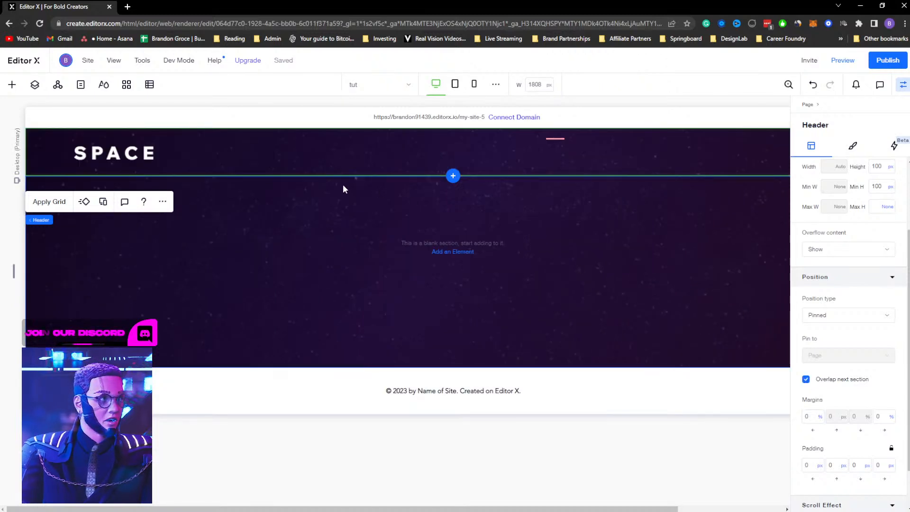
# Quick-add an image and shrink it into the header next to the SPACE logo
pyautogui.click(903, 84)
pyautogui.click(150, 154)
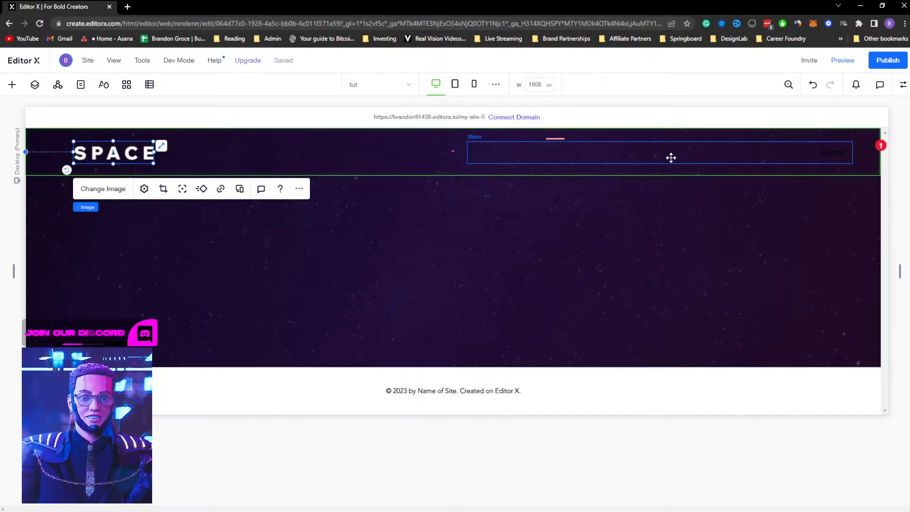
pyautogui.rightClick(250, 153)
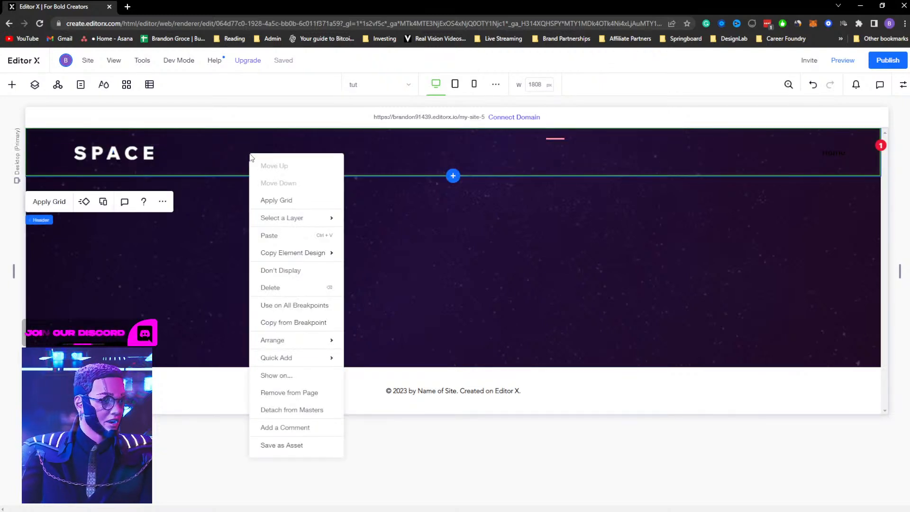
pyautogui.moveTo(327, 357)
pyautogui.click(365, 413)
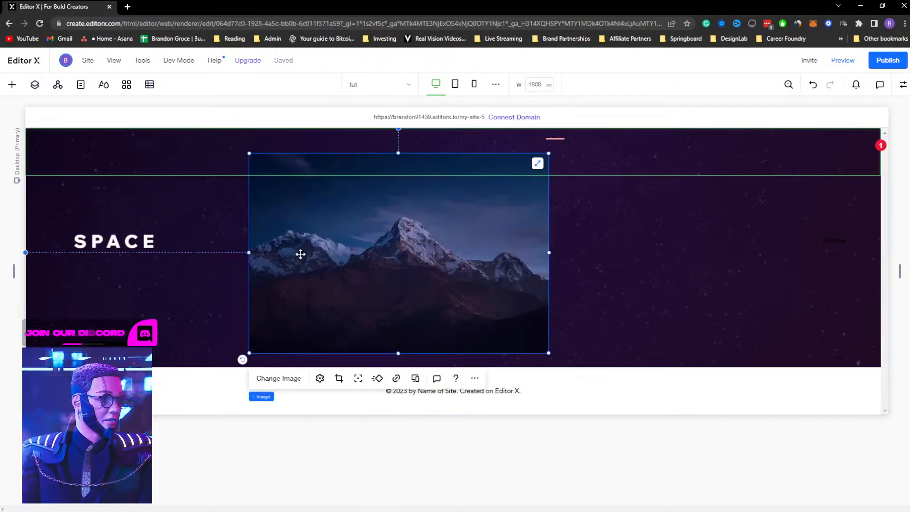
pyautogui.moveTo(540, 343); pyautogui.dragTo(315, 198)
pyautogui.moveTo(280, 162); pyautogui.dragTo(282, 142)
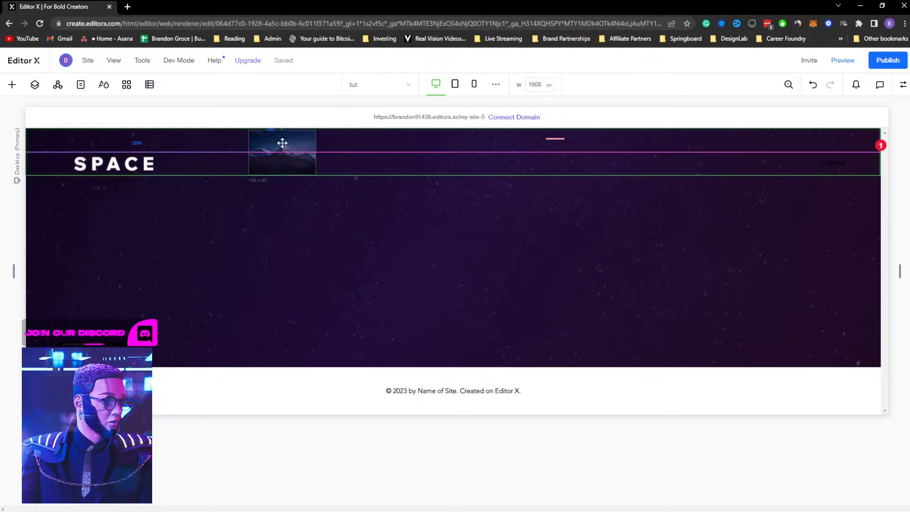
# Replace the new image with Group 1.png and reset the image in its settings
pyautogui.click(283, 203)
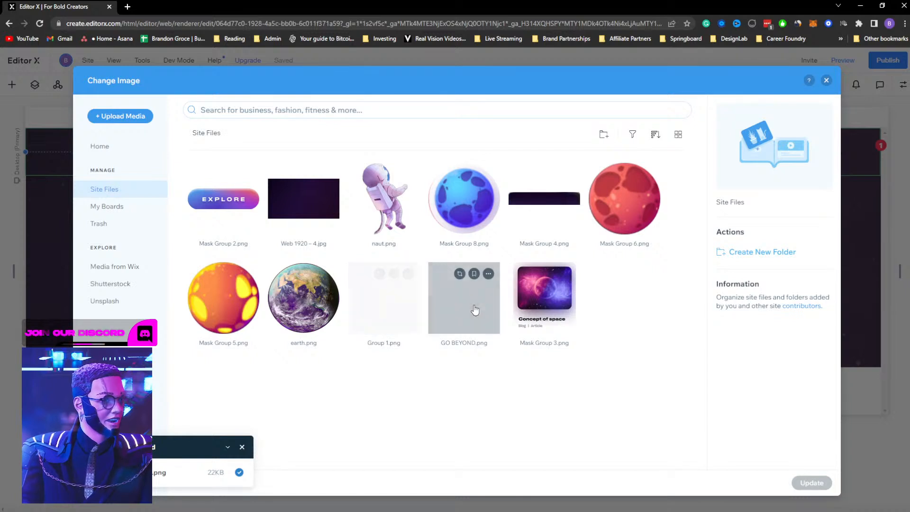
pyautogui.click(379, 321)
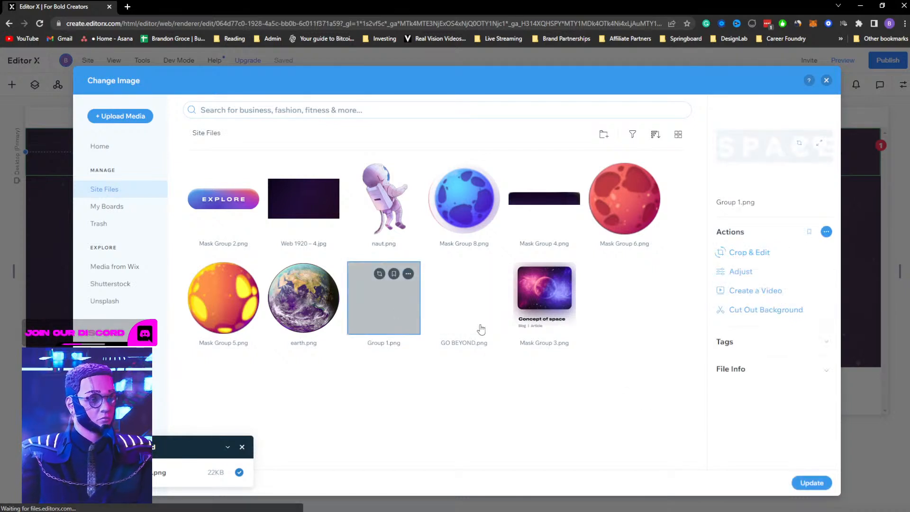
pyautogui.click(812, 482)
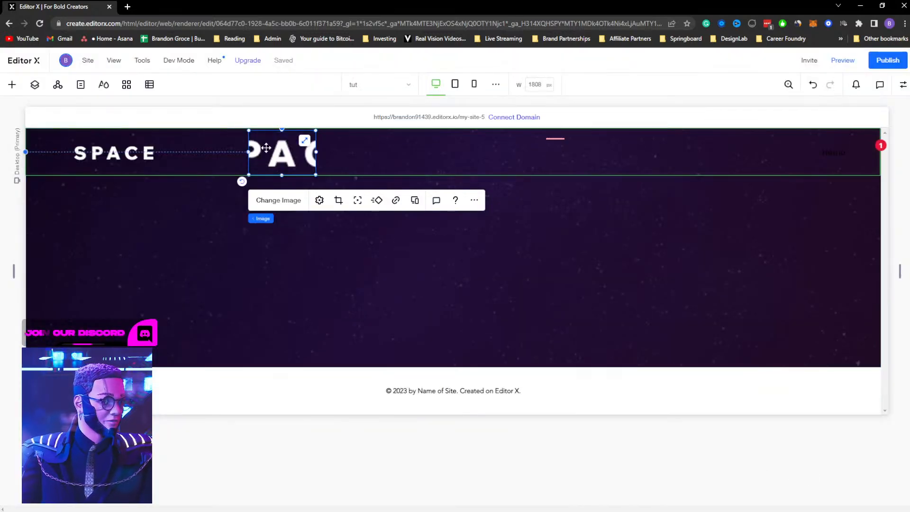
pyautogui.click(318, 203)
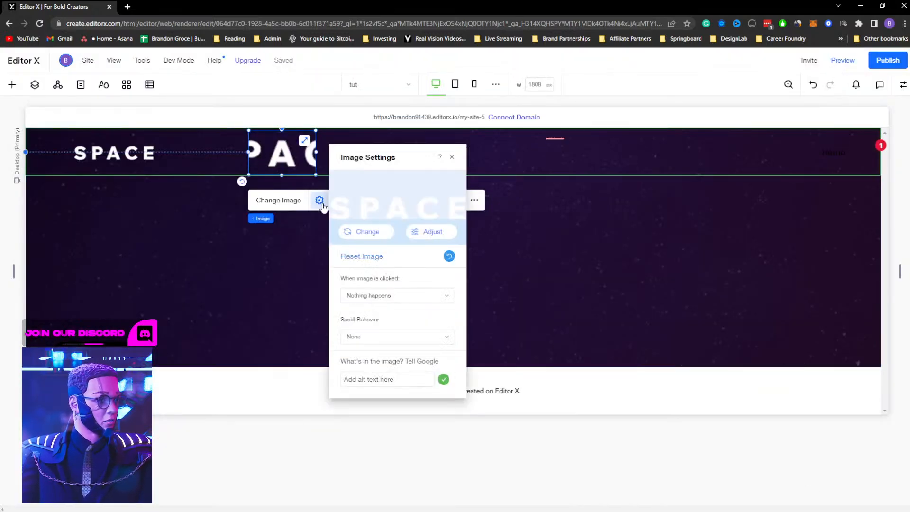
pyautogui.click(448, 256)
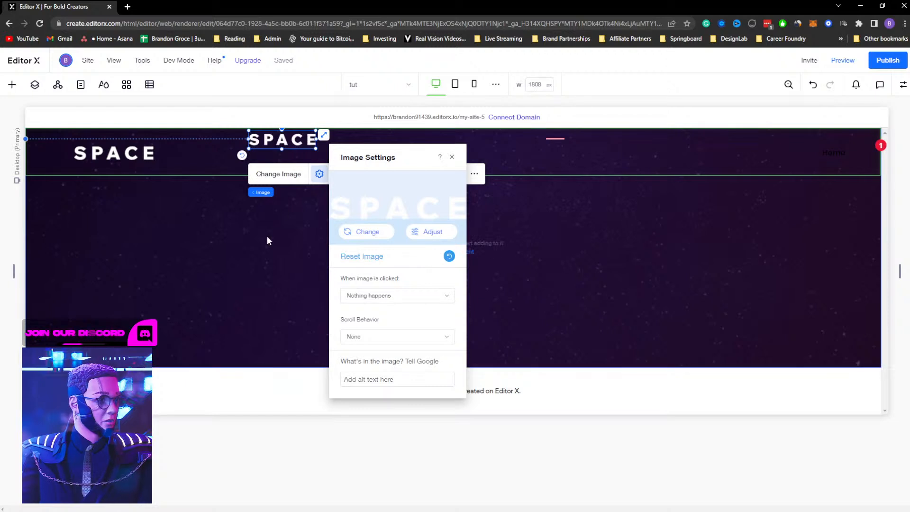
# Delete the Group 1 image from the header
pyautogui.click(266, 236)
pyautogui.moveTo(278, 142); pyautogui.dragTo(330, 159)
pyautogui.click(308, 232)
pyautogui.click(294, 145)
pyautogui.press('Delete')
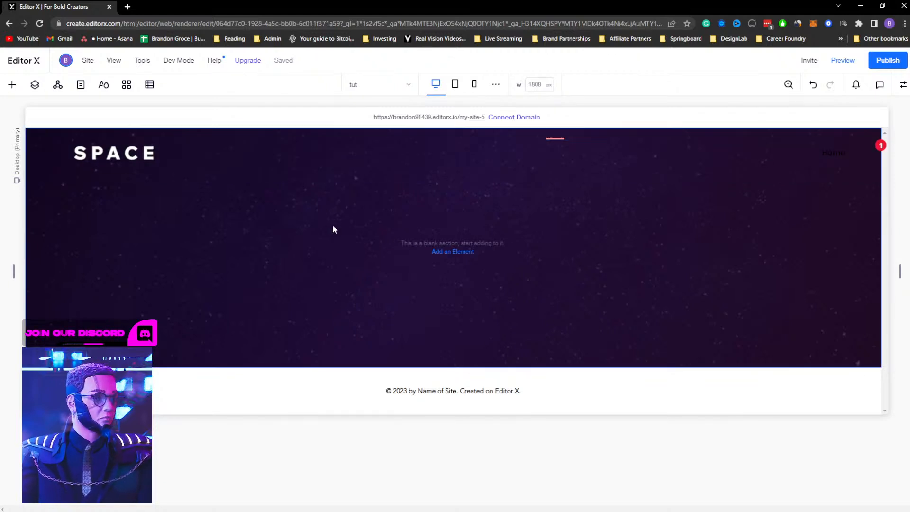
# Compare the header's navigation links and Explore button with the original XD design
pyautogui.click(242, 154)
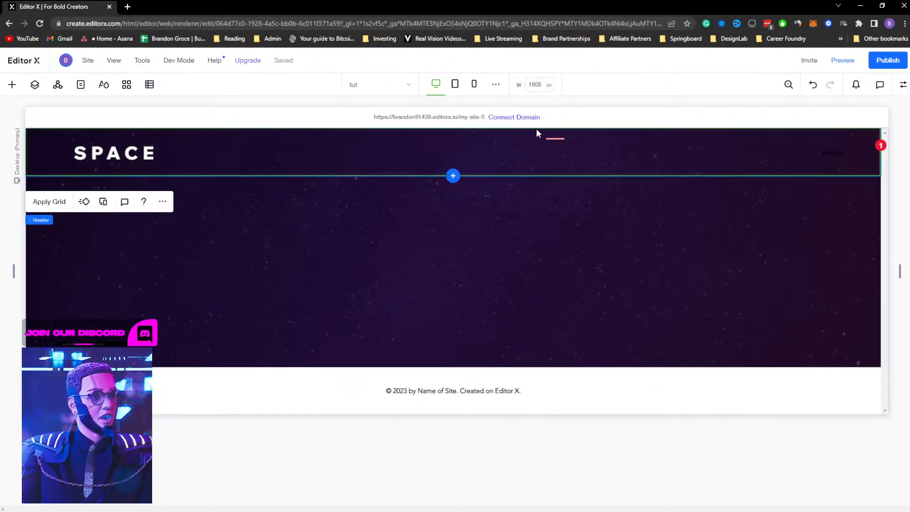
pyautogui.press('super+Tab')
pyautogui.click(451, 127)
pyautogui.doubleClick(503, 140)
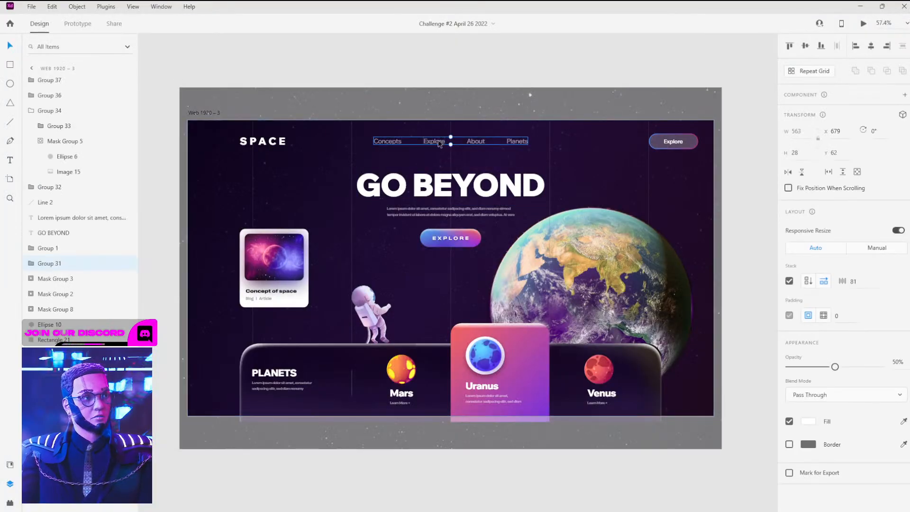
pyautogui.click(669, 144)
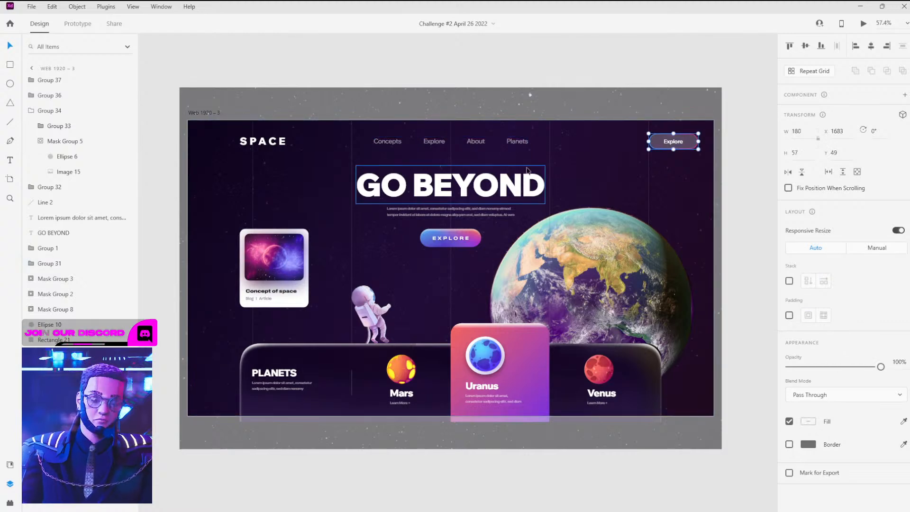
pyautogui.hotkey('alt', 'Tab')
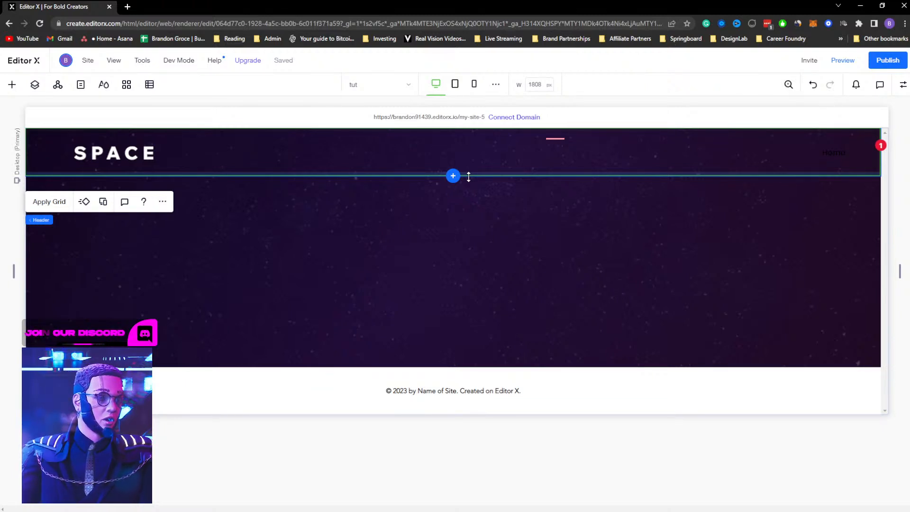
# Set the blank section's height to 100vh and open the Apply Grid dialog for it
pyautogui.click(551, 227)
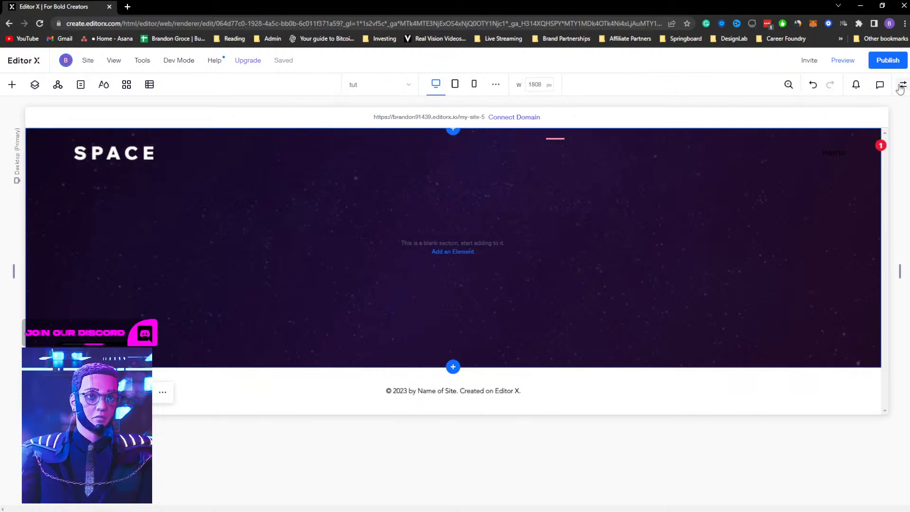
pyautogui.click(900, 86)
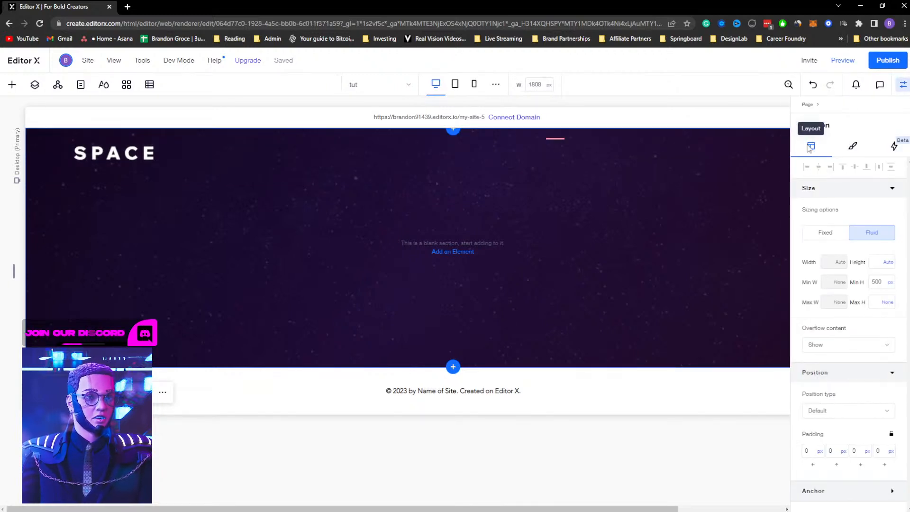
pyautogui.click(875, 265)
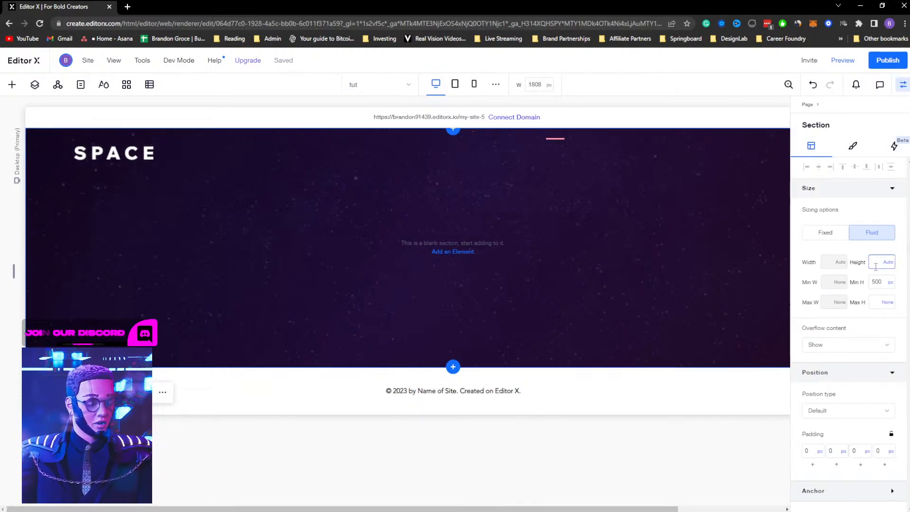
pyautogui.write('100vh')
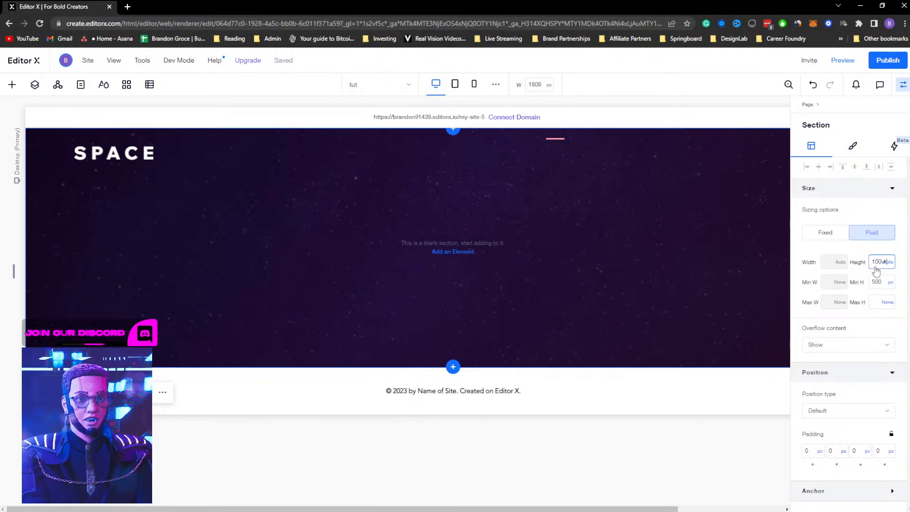
pyautogui.press('Return')
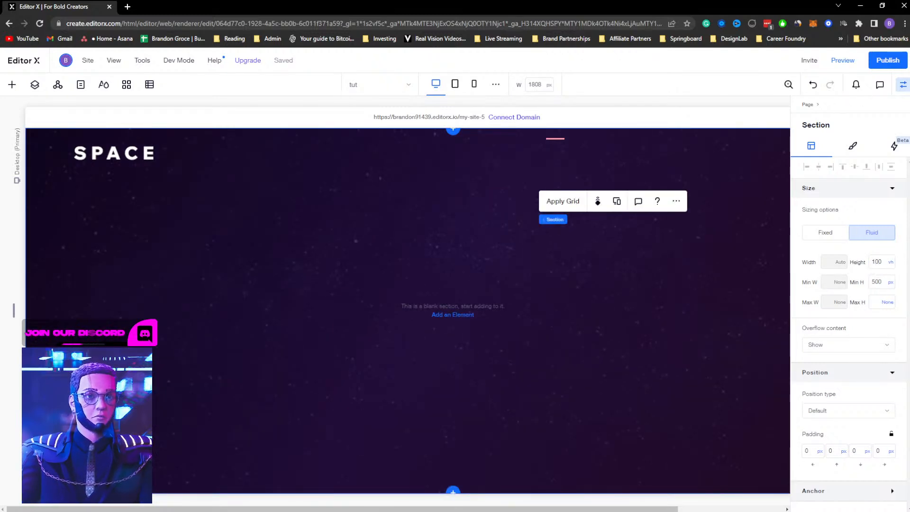
pyautogui.click(901, 88)
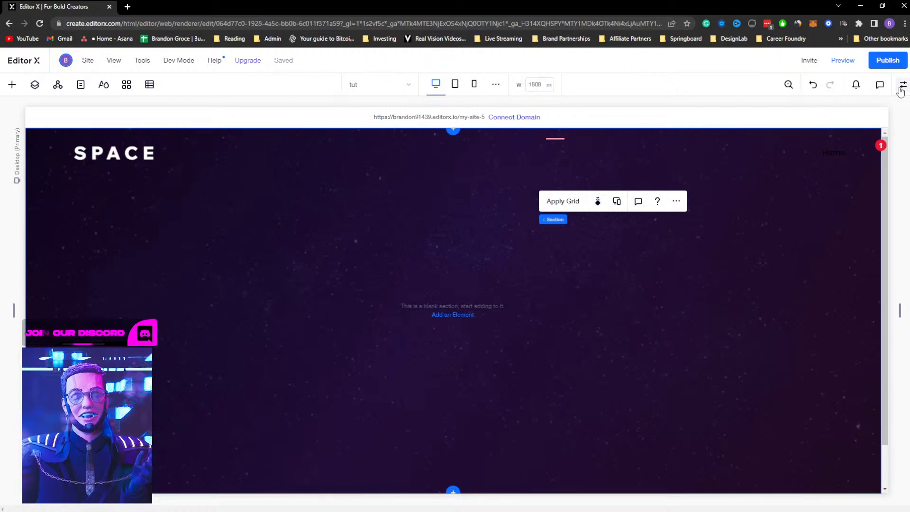
pyautogui.scroll(-2, 449, 231)
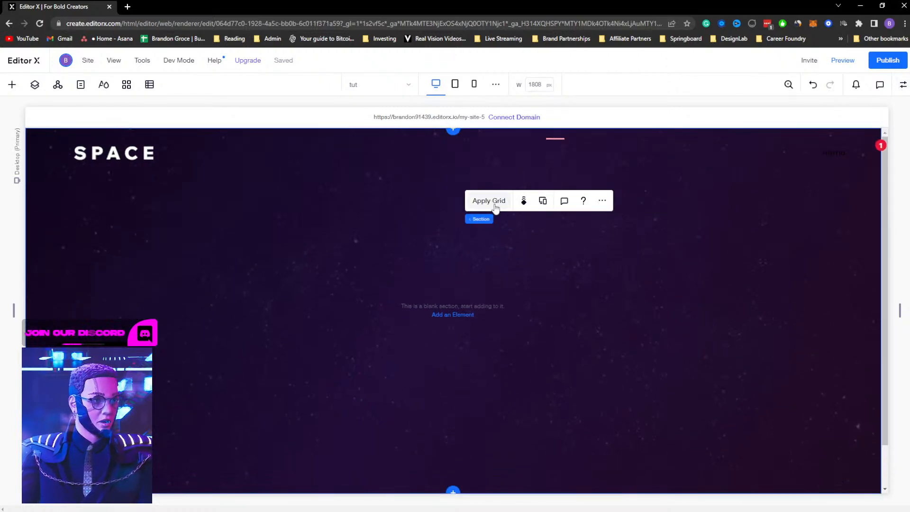
pyautogui.click(493, 202)
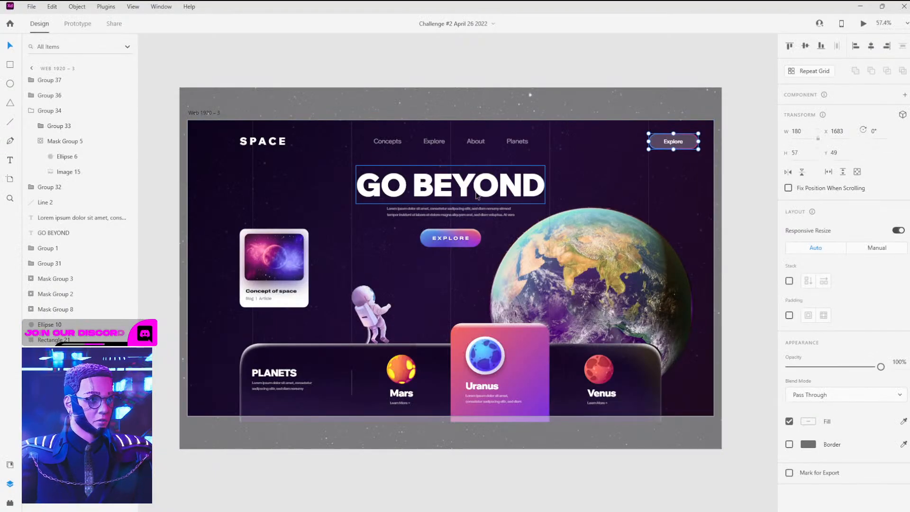
# Draw temporary stacked rectangles over the XD design to plan the layout rows, then delete them
pyautogui.click(382, 192)
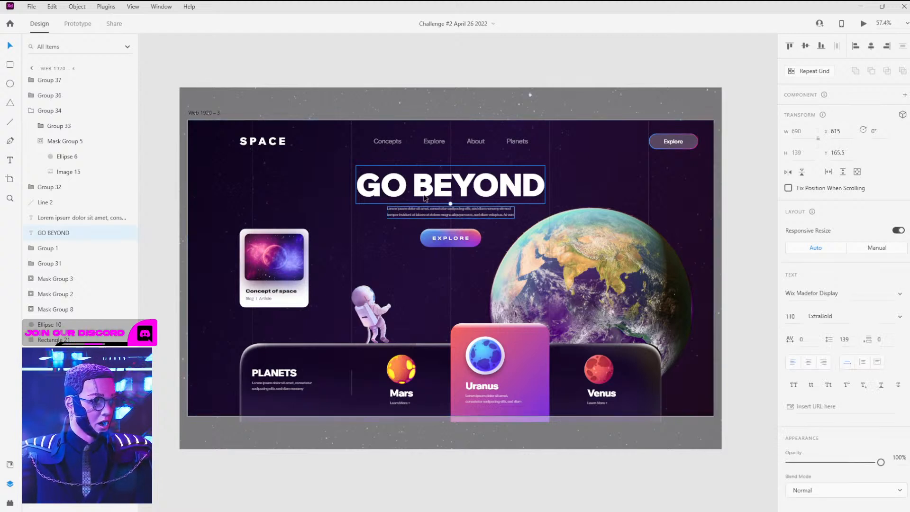
pyautogui.press('r')
pyautogui.moveTo(191, 126)
pyautogui.mouseDown()
pyautogui.moveTo(511, 192)
pyautogui.moveTo(710, 213)
pyautogui.mouseUp()
pyautogui.press('v')
pyautogui.keyDown('alt'); pyautogui.moveTo(509, 178); pyautogui.dragTo(516, 270); pyautogui.keyUp('alt')
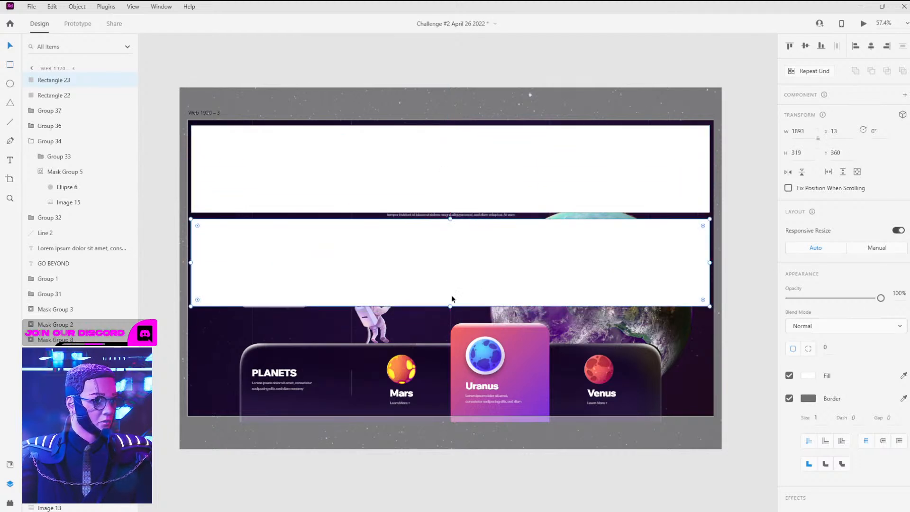
pyautogui.moveTo(448, 308); pyautogui.dragTo(449, 327)
pyautogui.keyDown('alt'); pyautogui.moveTo(499, 261); pyautogui.dragTo(502, 373); pyautogui.keyUp('alt')
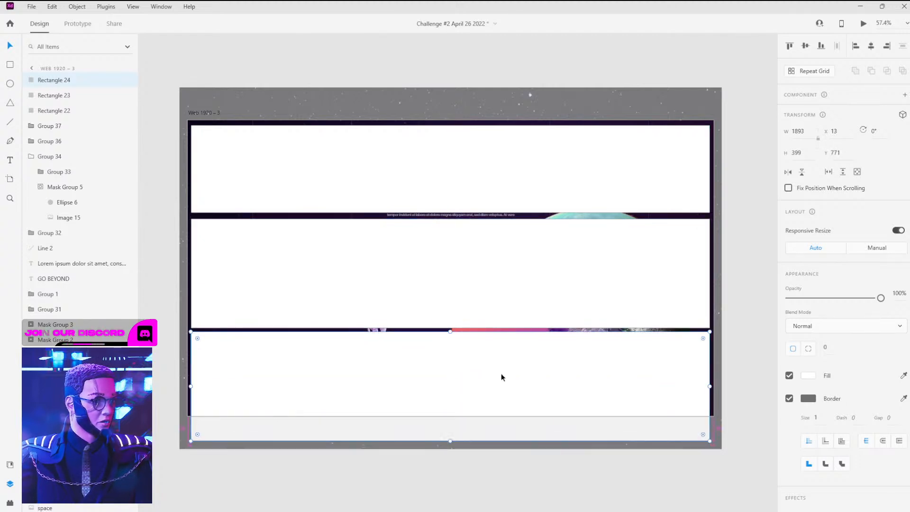
pyautogui.keyDown('shift'); pyautogui.click(363, 284); pyautogui.keyUp('shift')
pyautogui.keyDown('shift'); pyautogui.click(377, 172); pyautogui.keyUp('shift')
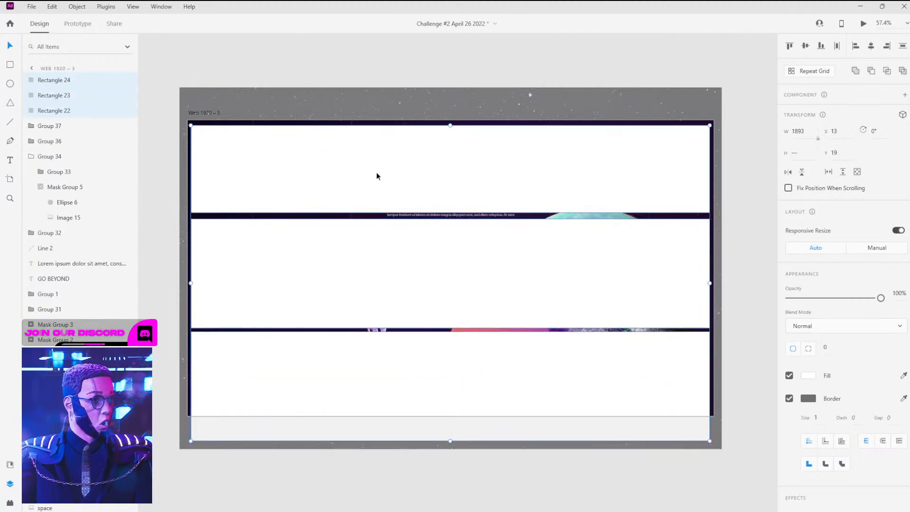
pyautogui.press('Delete')
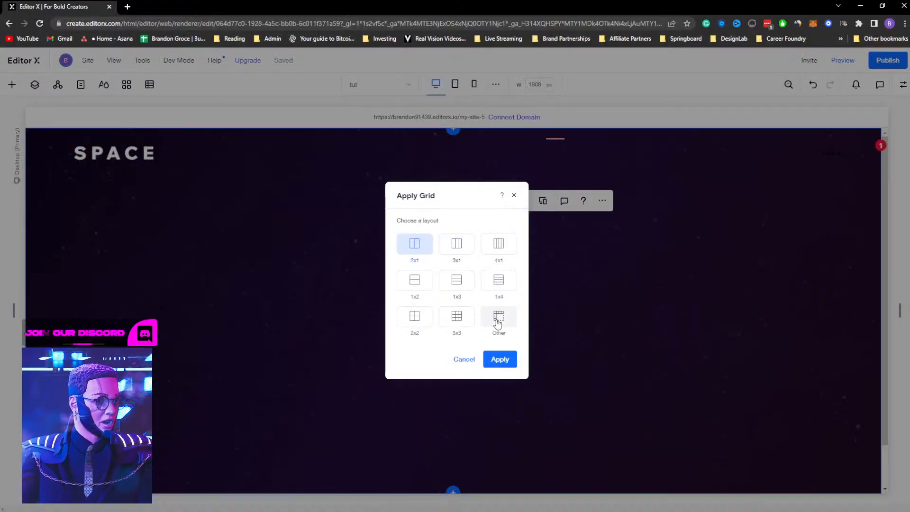
# Apply a custom grid of 6 columns and 2 rows to the section
pyautogui.click(497, 323)
pyautogui.click(419, 351)
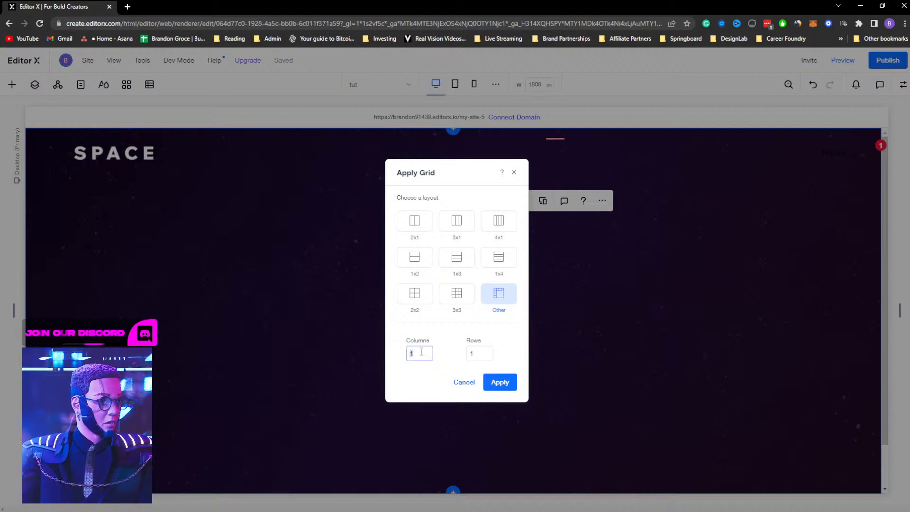
pyautogui.doubleClick(419, 351)
pyautogui.write('6')
pyautogui.doubleClick(480, 352)
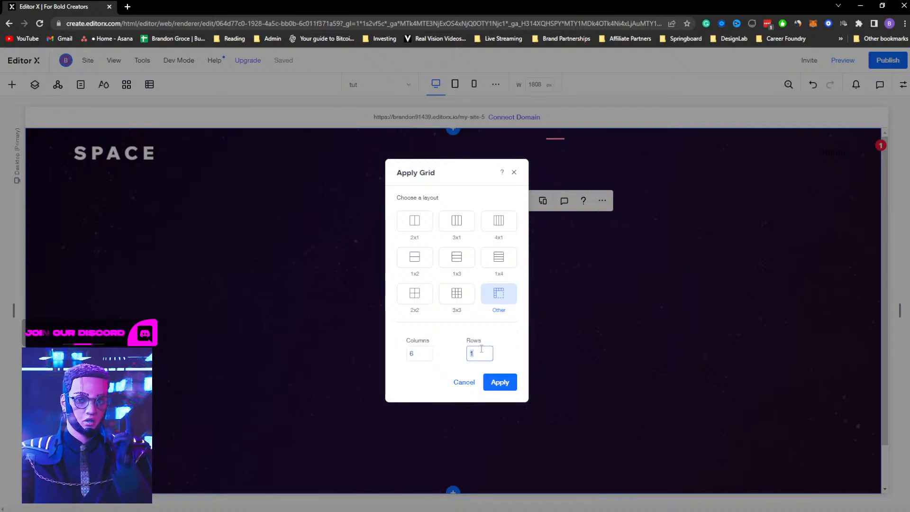
pyautogui.write('2')
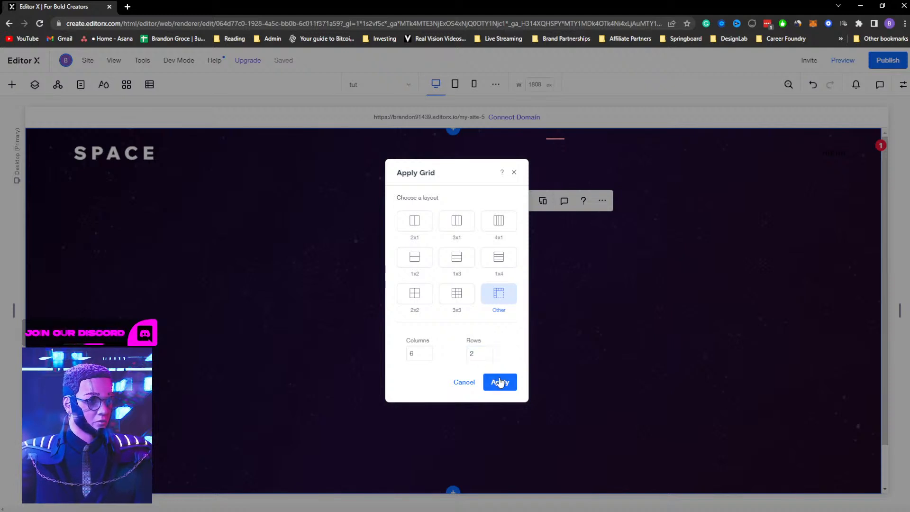
pyautogui.click(499, 381)
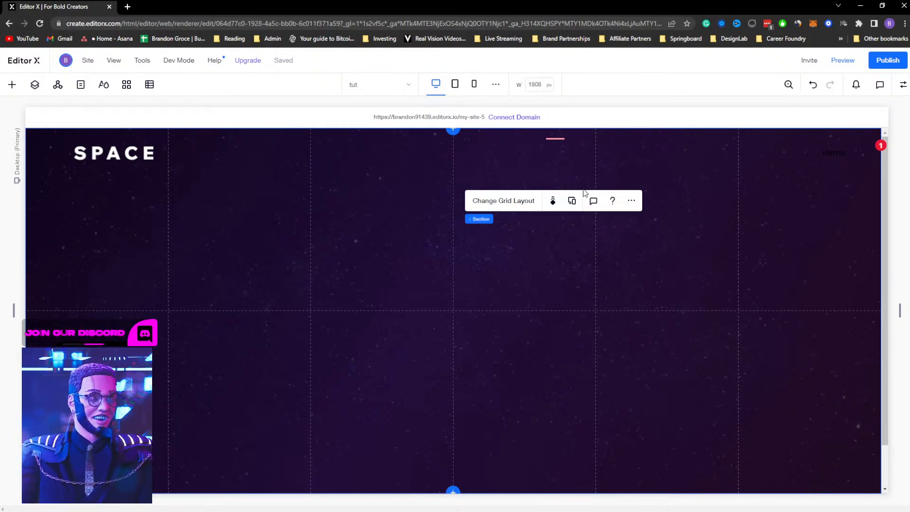
# Move the grid's row divider lower in the section
pyautogui.moveTo(545, 311); pyautogui.dragTo(545, 349)
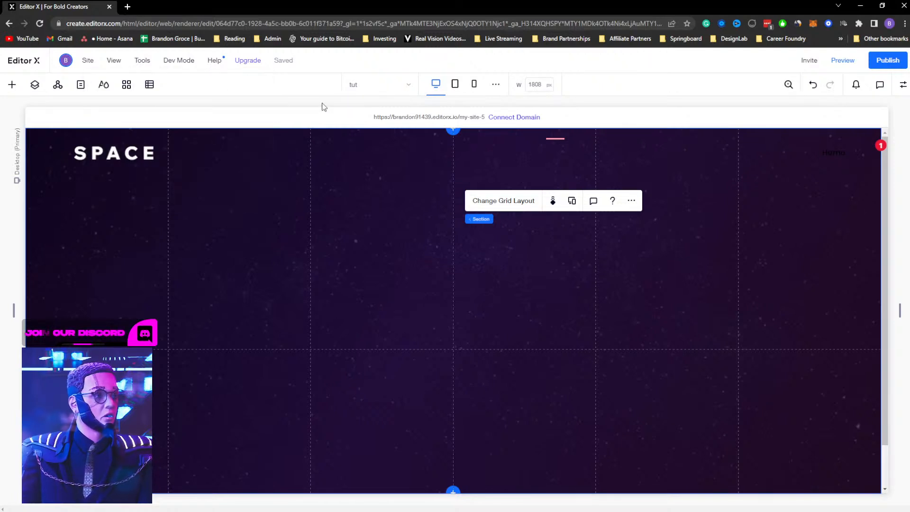
pyautogui.click(354, 349)
pyautogui.moveTo(357, 336)
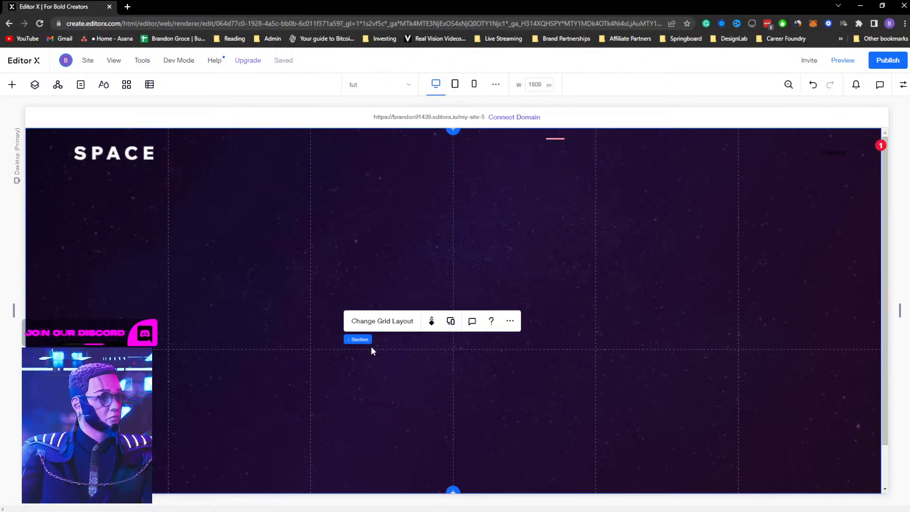
pyautogui.click(383, 349)
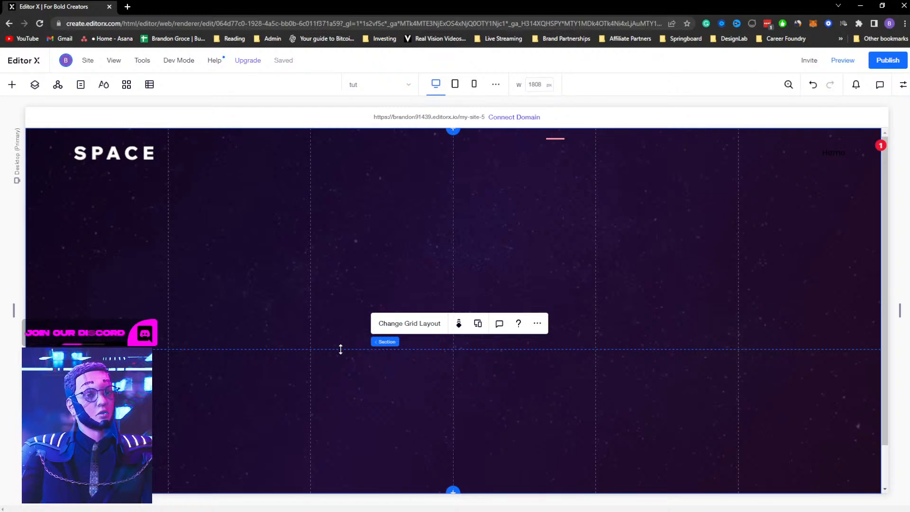
pyautogui.moveTo(340, 349); pyautogui.dragTo(339, 375)
pyautogui.scroll(-1, 500, 261)
pyautogui.scroll(1, 503, 260)
# Quick-add an image in the lower grid row and change it to Mask Group 4.png
pyautogui.rightClick(380, 417)
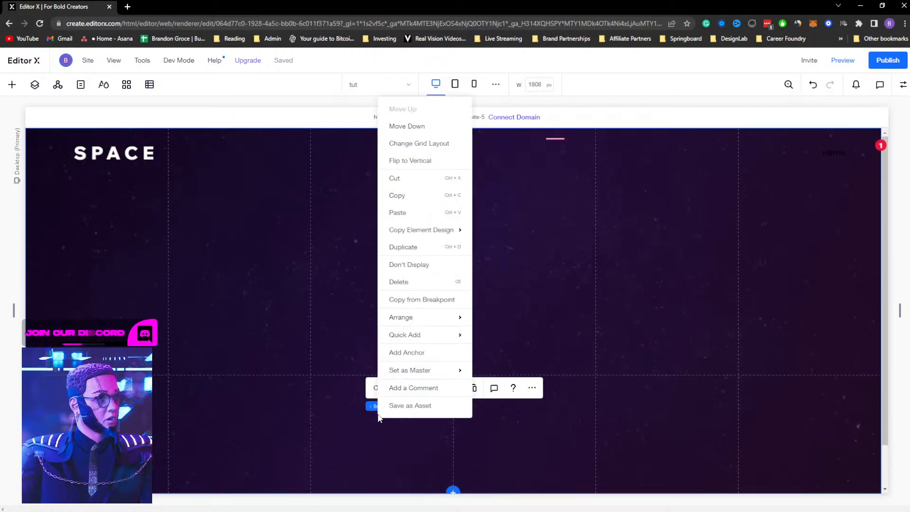
pyautogui.moveTo(417, 342)
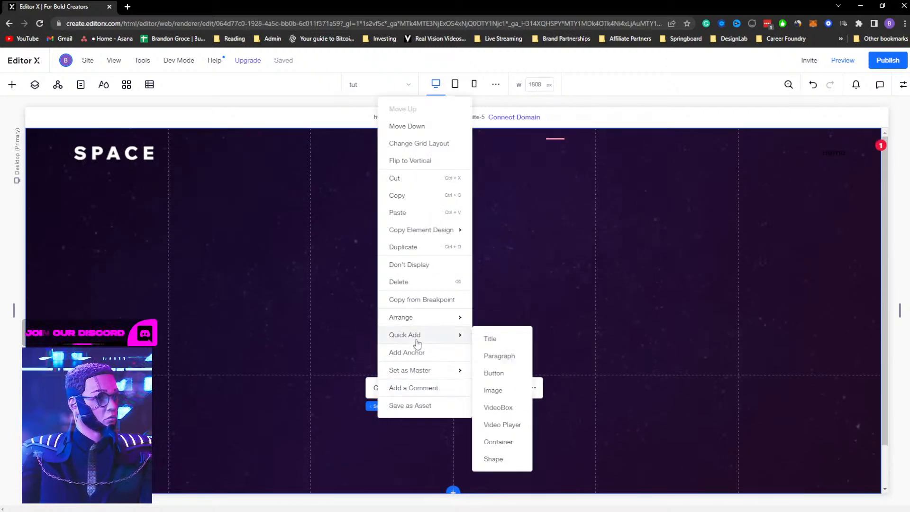
pyautogui.click(501, 394)
pyautogui.moveTo(513, 413); pyautogui.dragTo(430, 404)
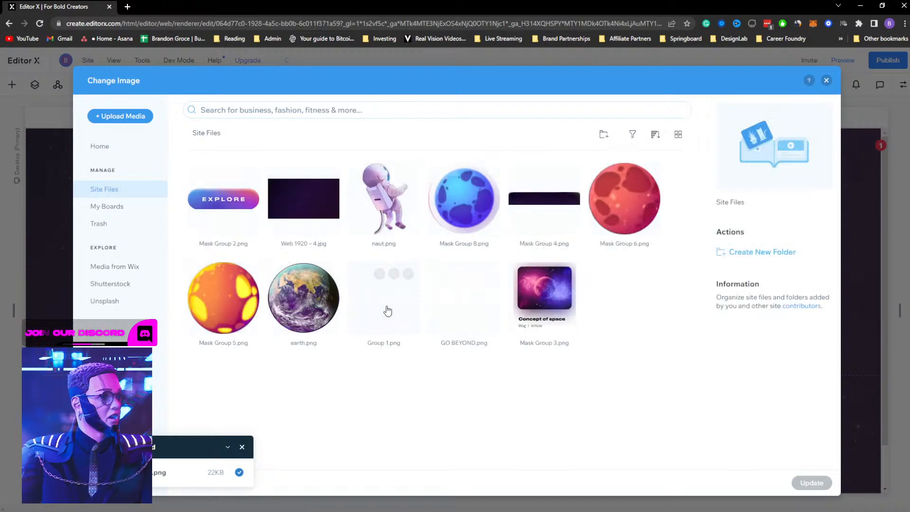
pyautogui.click(543, 204)
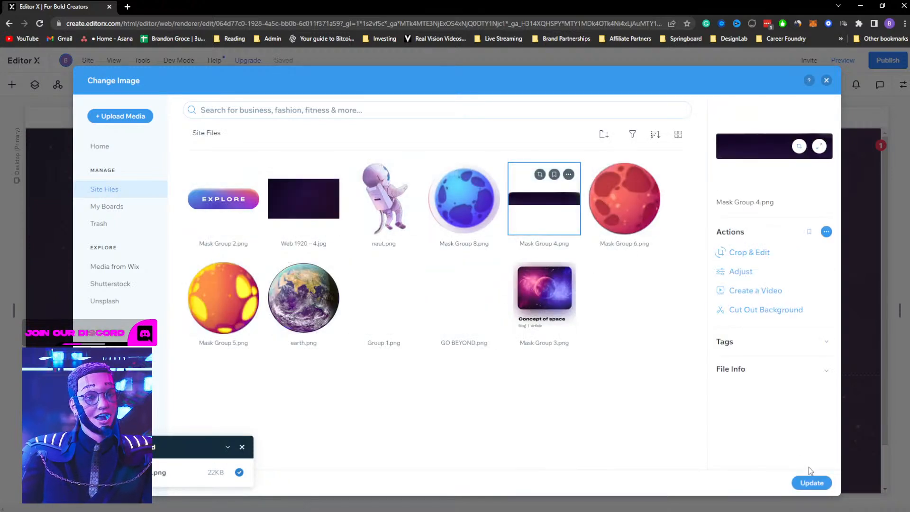
pyautogui.click(812, 482)
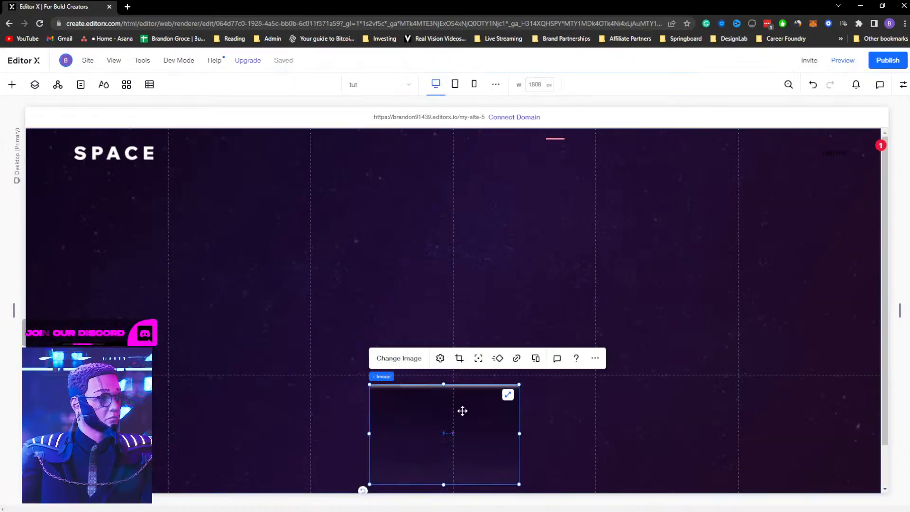
# Stretch the lower image horizontally so it spans across the lower grid row
pyautogui.click(441, 359)
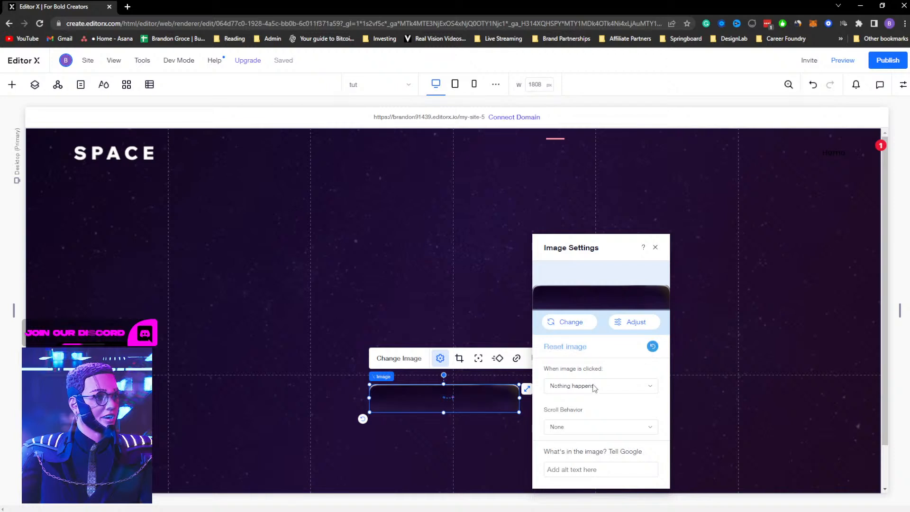
pyautogui.moveTo(366, 398); pyautogui.dragTo(187, 404)
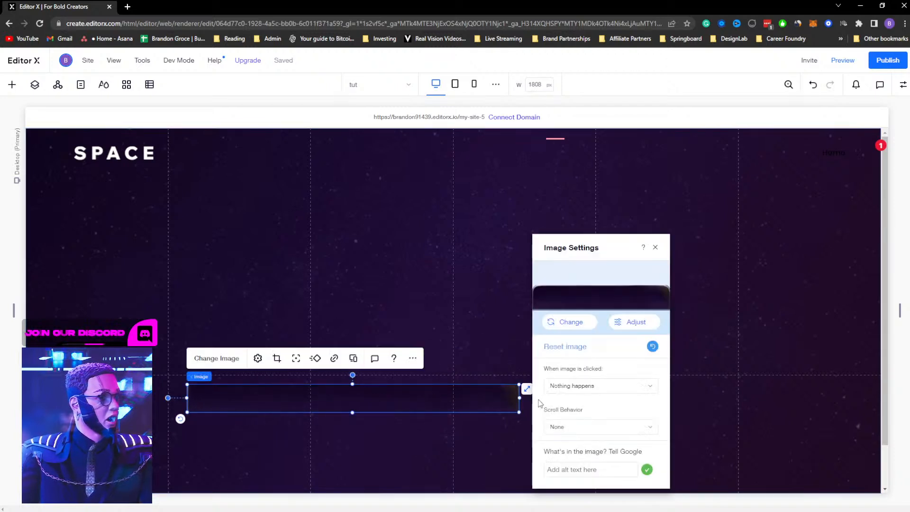
pyautogui.moveTo(521, 403); pyautogui.dragTo(721, 402)
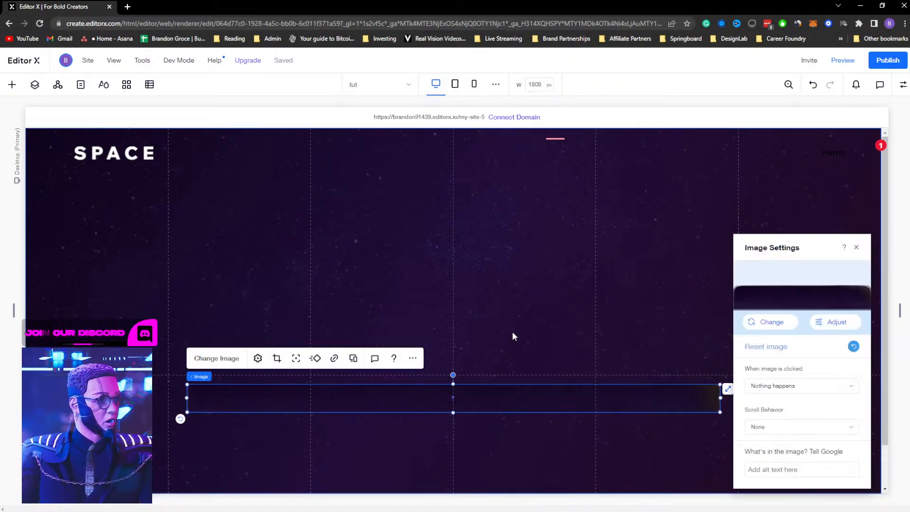
# Set the image's fluid width and height both to 100%
pyautogui.click(903, 86)
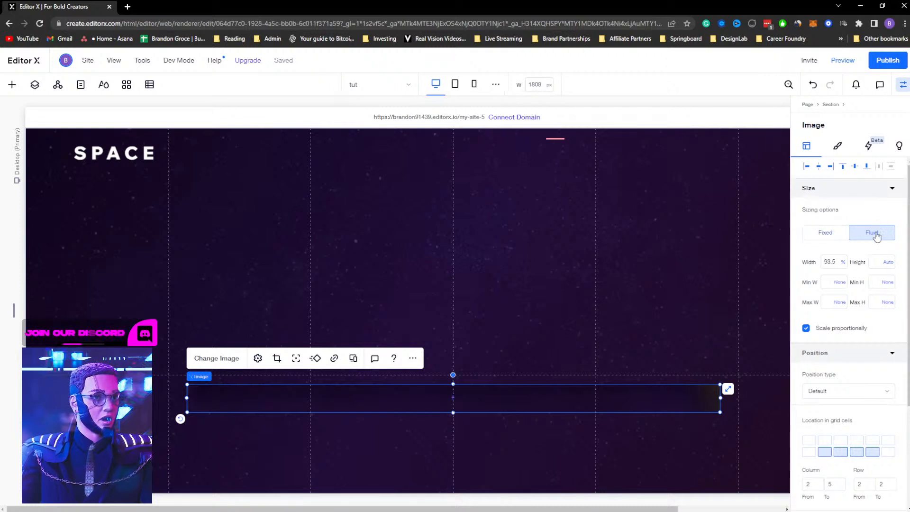
pyautogui.click(828, 260)
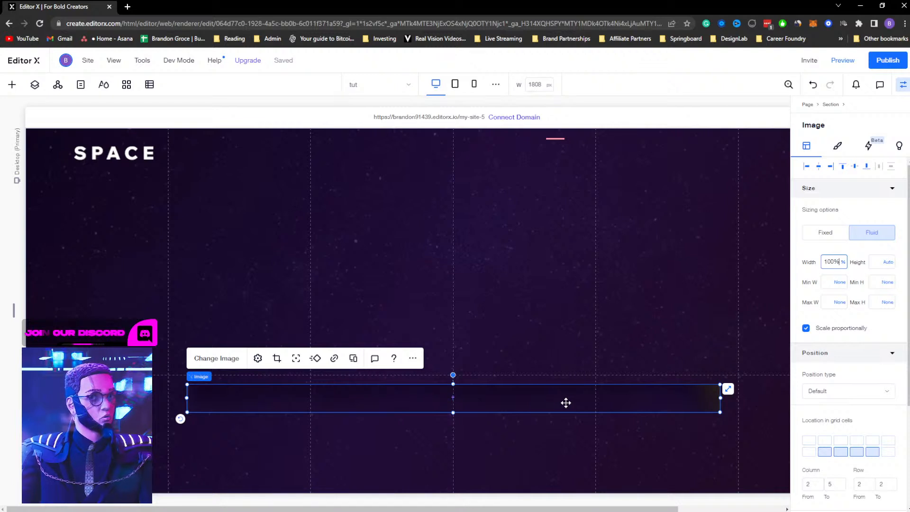
pyautogui.click(879, 264)
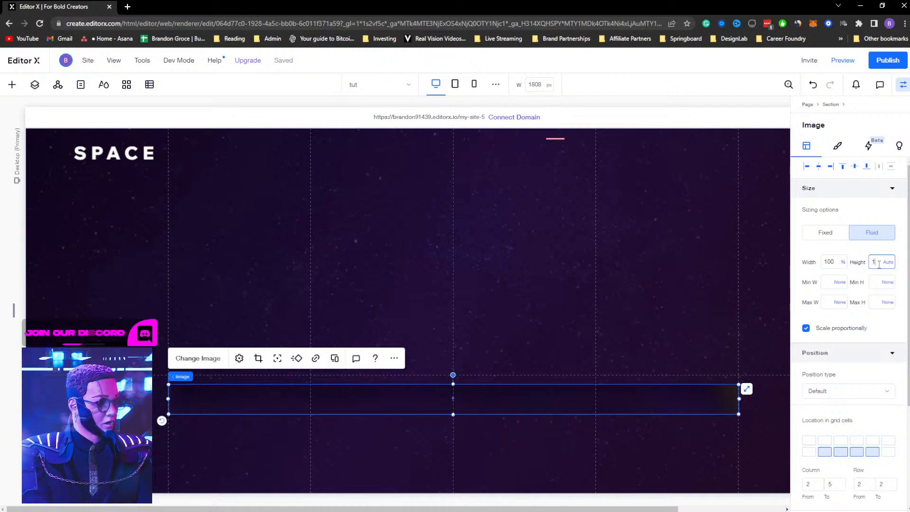
pyautogui.press('Return')
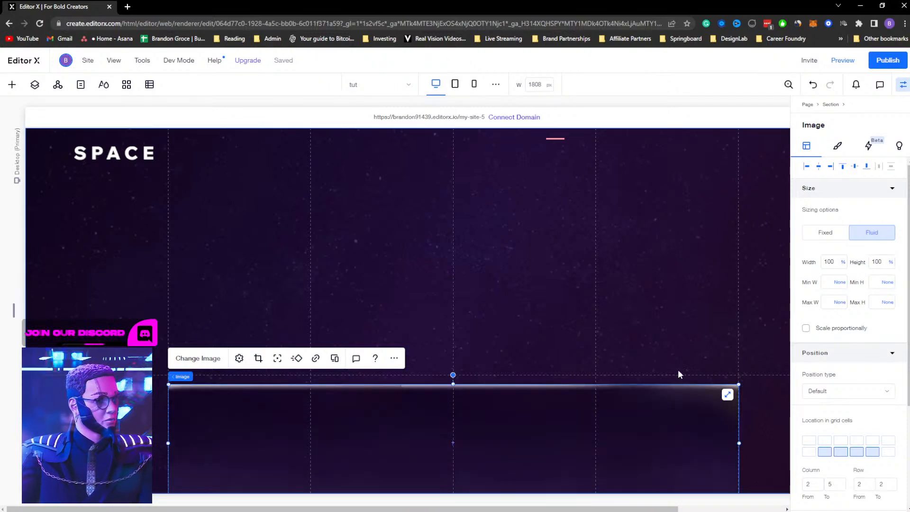
# Reset the lower image to its original proportions in Image Settings
pyautogui.click(845, 168)
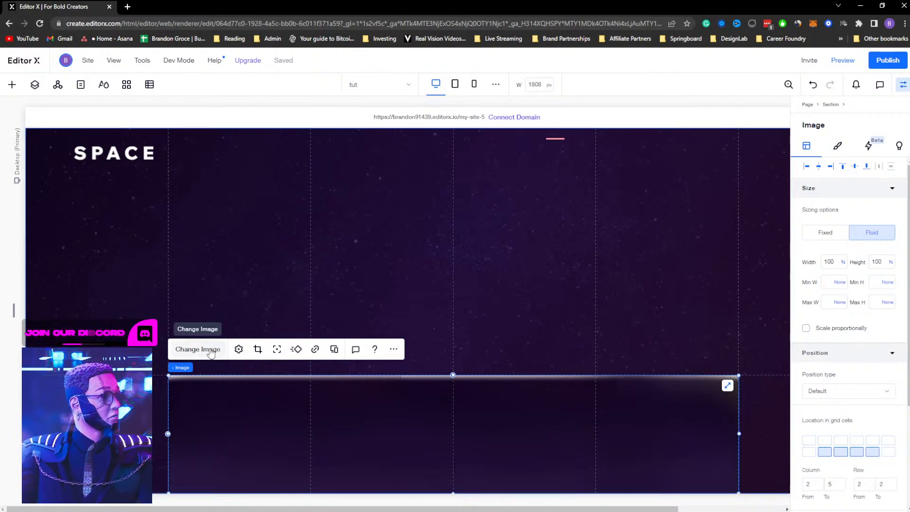
pyautogui.click(238, 349)
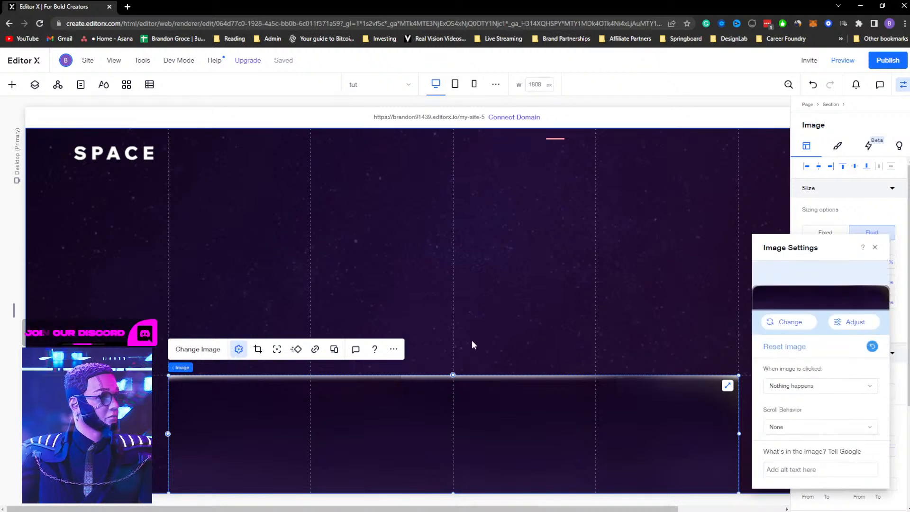
pyautogui.click(871, 347)
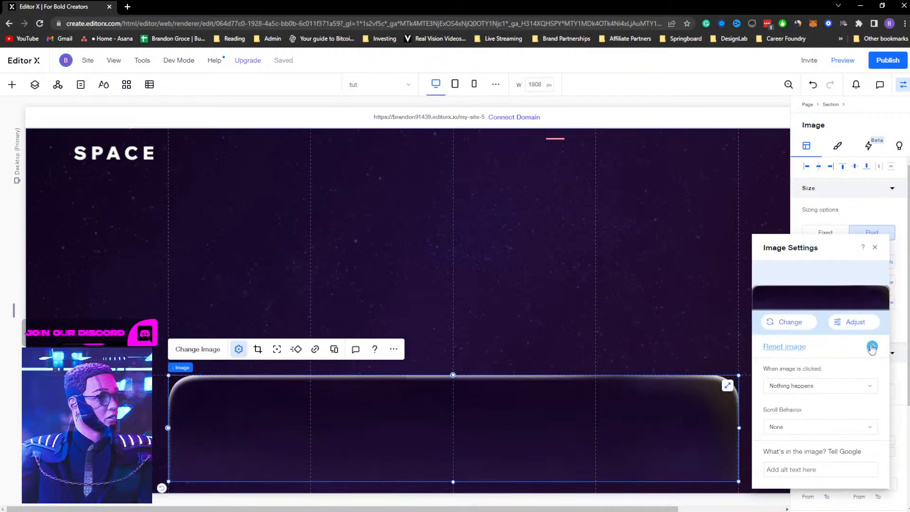
pyautogui.click(875, 248)
pyautogui.click(880, 261)
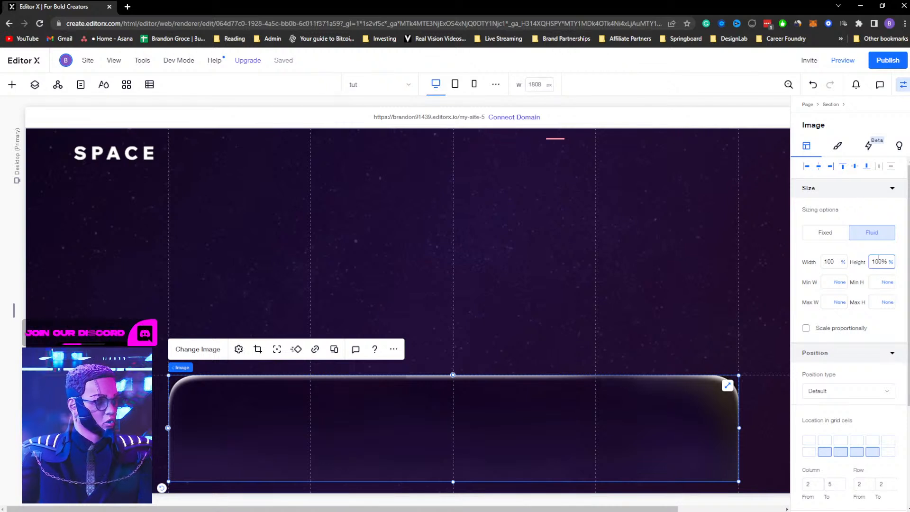
pyautogui.press('Return')
pyautogui.hotkey('ctrl', 'z')
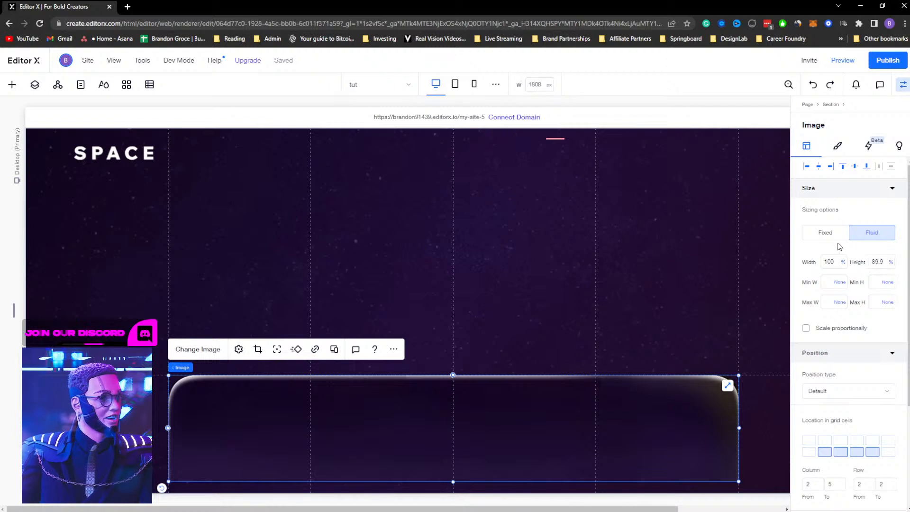
# Align the lower image to the bottom of its grid cell
pyautogui.click(867, 166)
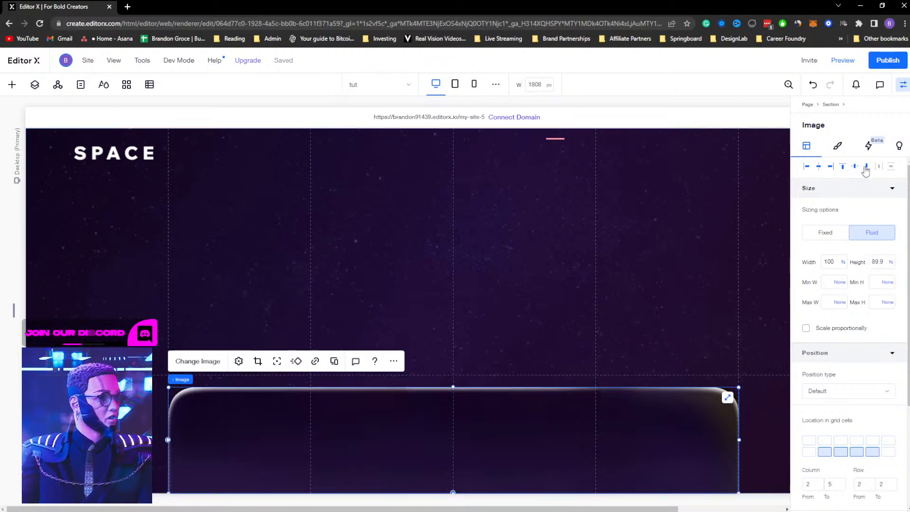
# Quick-add an image to the section, move it into the upper row, and change it to naut.png
pyautogui.rightClick(376, 296)
pyautogui.moveTo(412, 289)
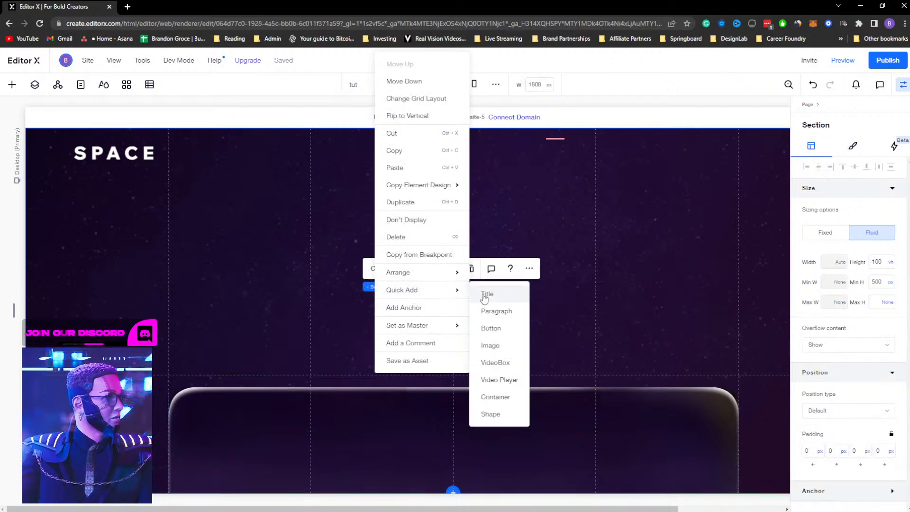
pyautogui.click(494, 352)
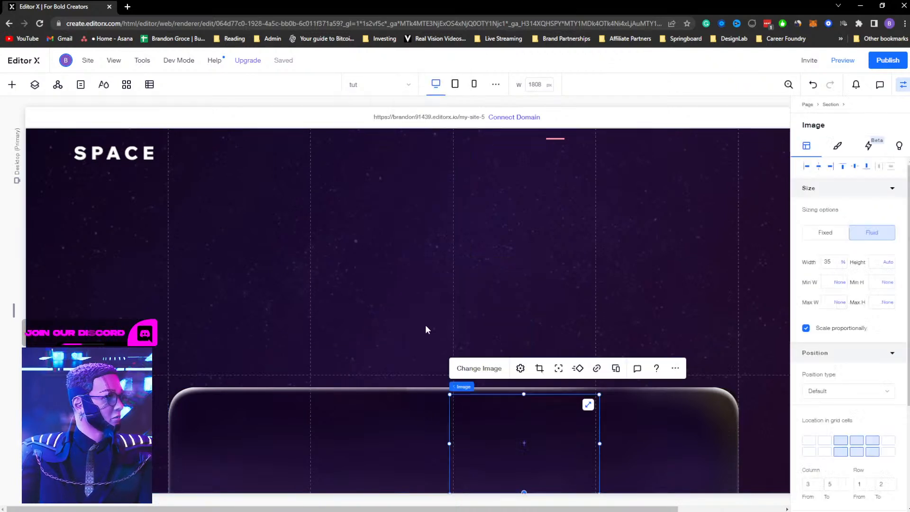
pyautogui.moveTo(491, 396); pyautogui.dragTo(357, 283)
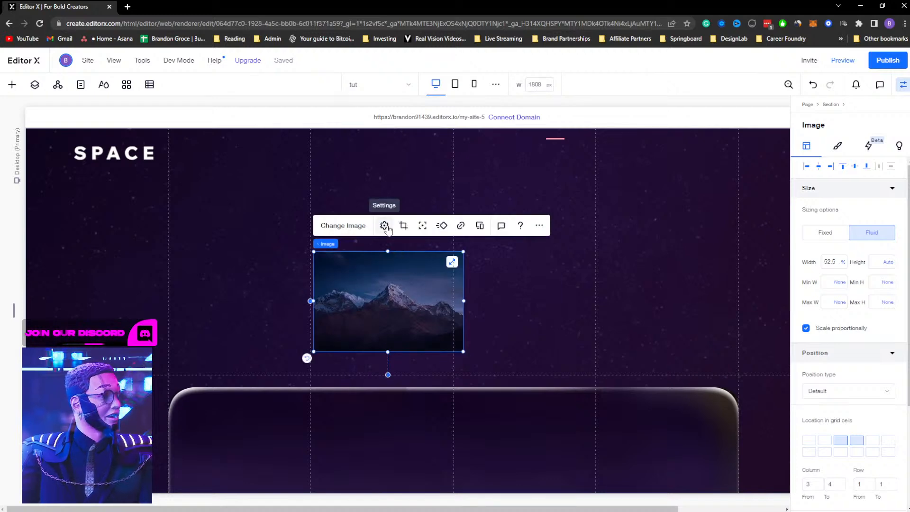
pyautogui.click(345, 226)
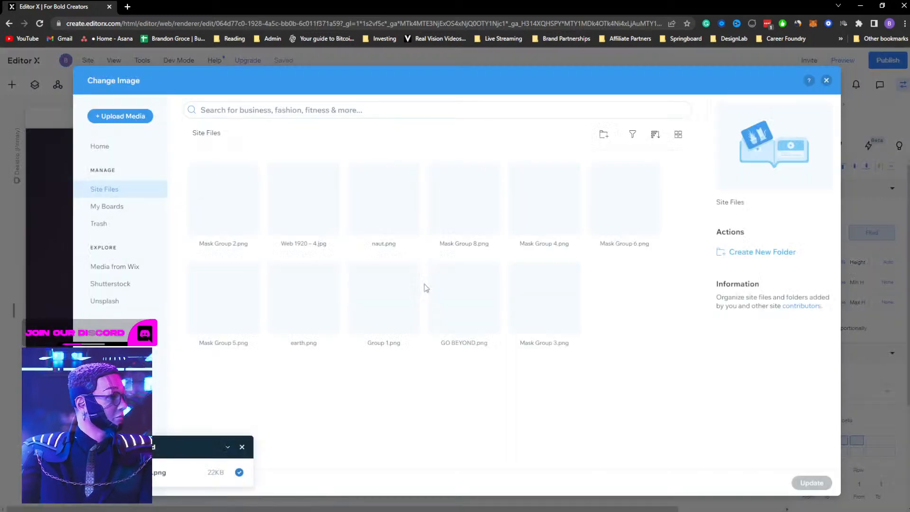
pyautogui.click(381, 221)
pyautogui.click(812, 482)
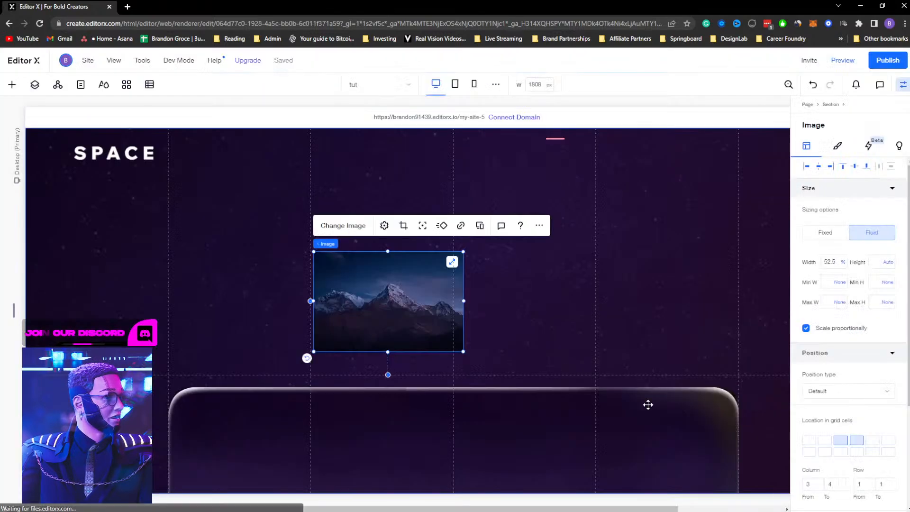
# Reset the astronaut image to its original proportions in Image Settings
pyautogui.click(384, 226)
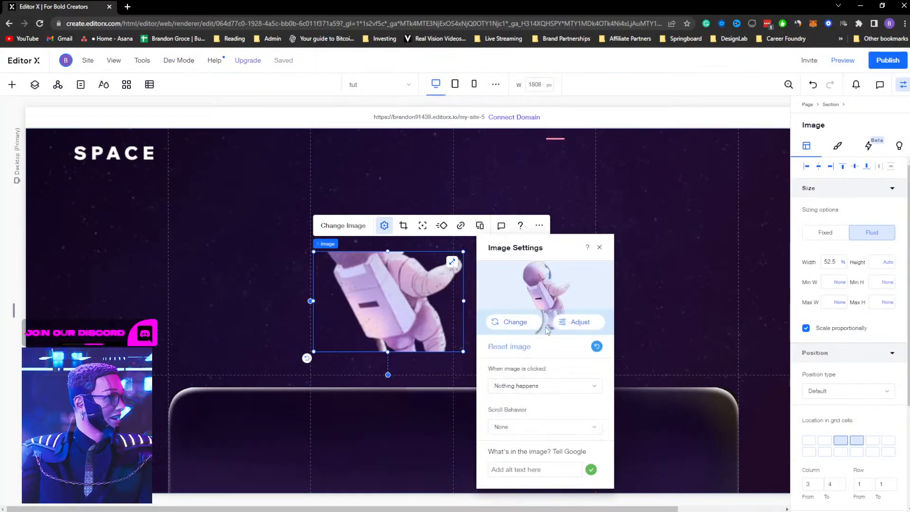
pyautogui.click(596, 347)
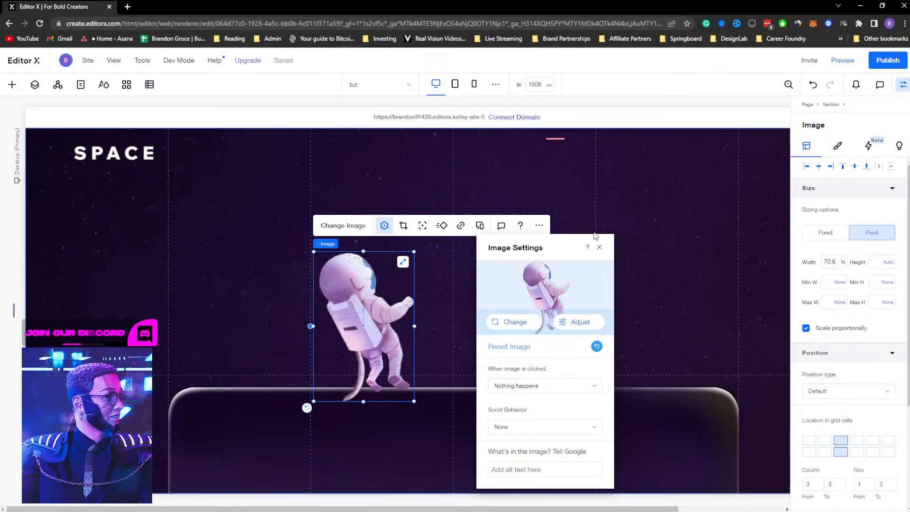
pyautogui.click(599, 247)
# Shrink the astronaut to about 40% width and place it just above the lower image's left side
pyautogui.moveTo(415, 253); pyautogui.dragTo(371, 316)
pyautogui.moveTo(337, 343); pyautogui.dragTo(347, 326)
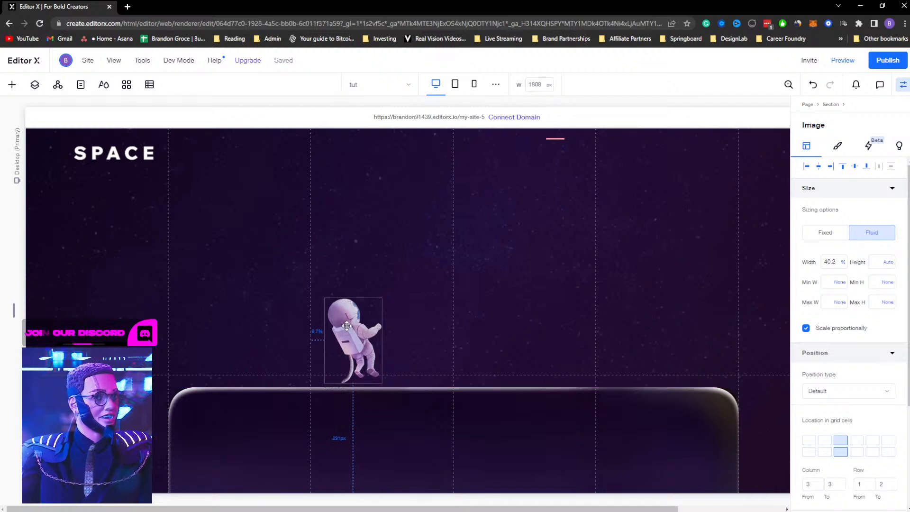
pyautogui.moveTo(347, 326); pyautogui.dragTo(336, 333)
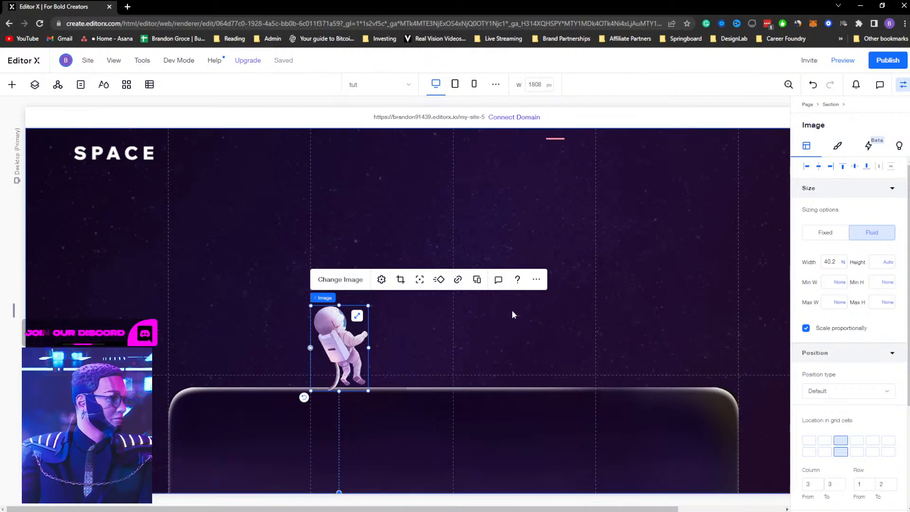
# Duplicate the astronaut image and move the copy to the right in the upper row
pyautogui.click(35, 84)
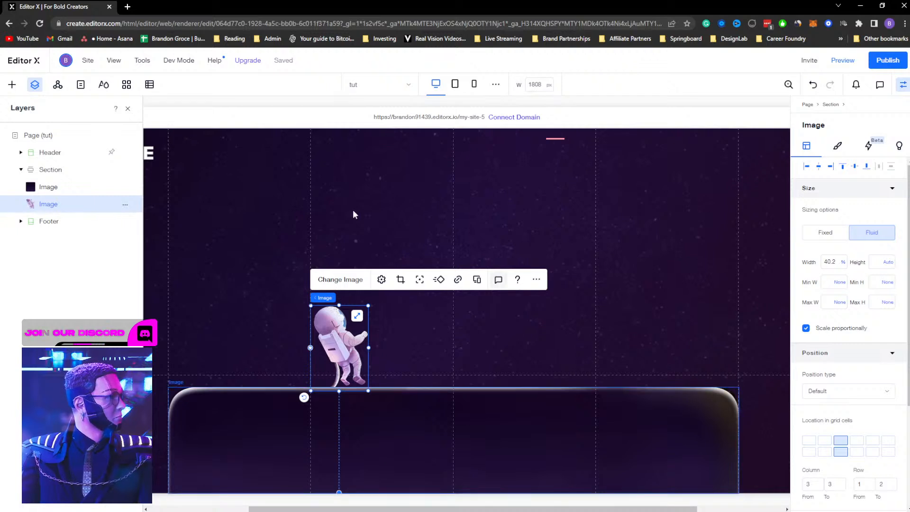
pyautogui.click(403, 338)
pyautogui.click(351, 344)
pyautogui.hotkey('ctrl', 'd')
pyautogui.moveTo(351, 344); pyautogui.dragTo(561, 315)
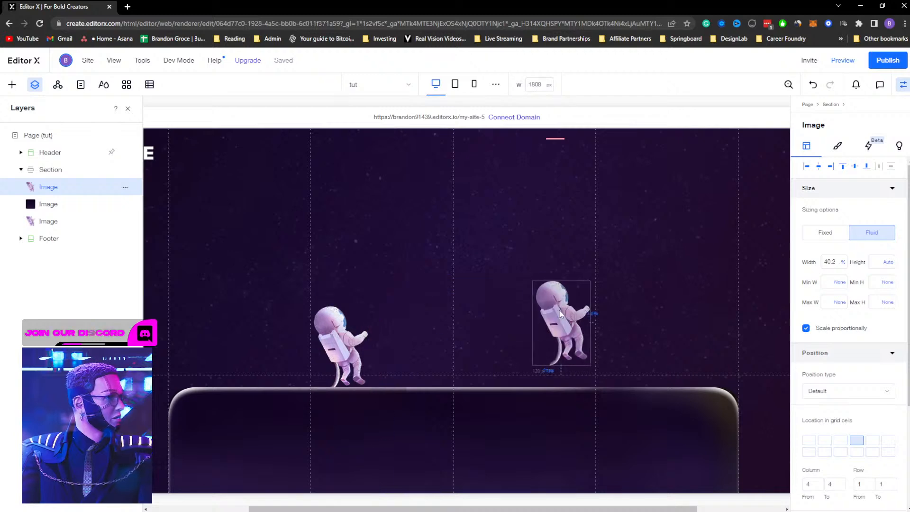
# Change the duplicated image to earth.png
pyautogui.click(550, 253)
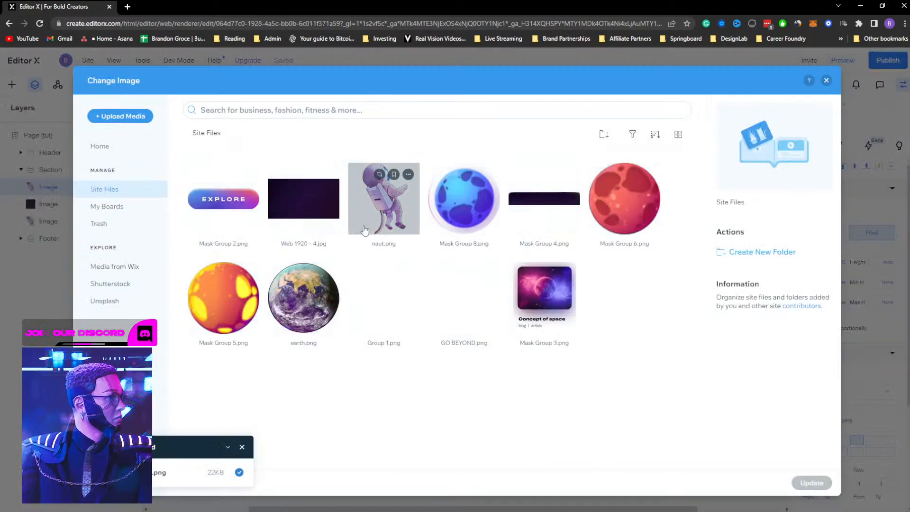
pyautogui.click(303, 299)
pyautogui.click(811, 483)
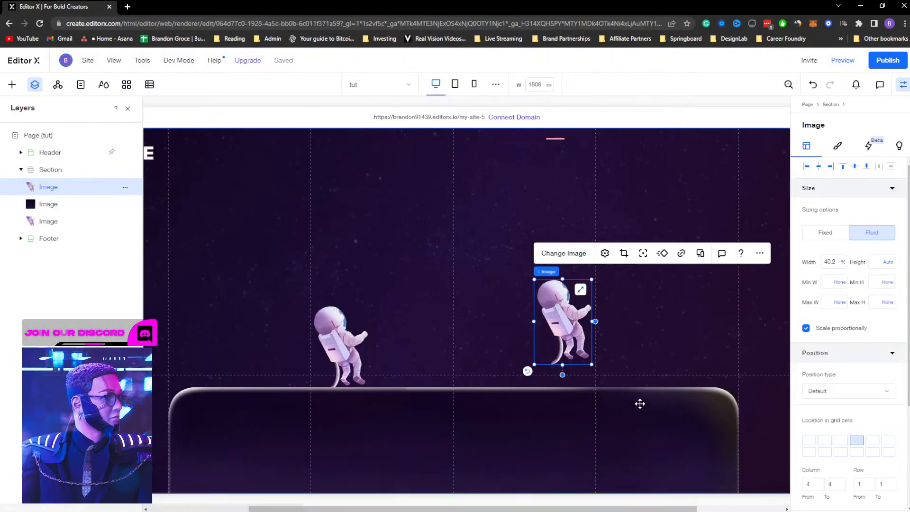
# Reset the earth image to its original proportions in Image Settings
pyautogui.click(604, 253)
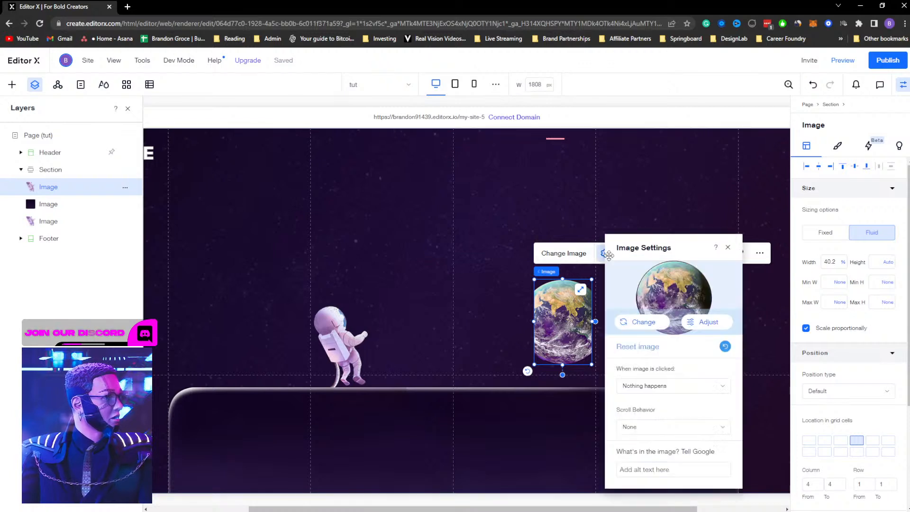
pyautogui.click(725, 347)
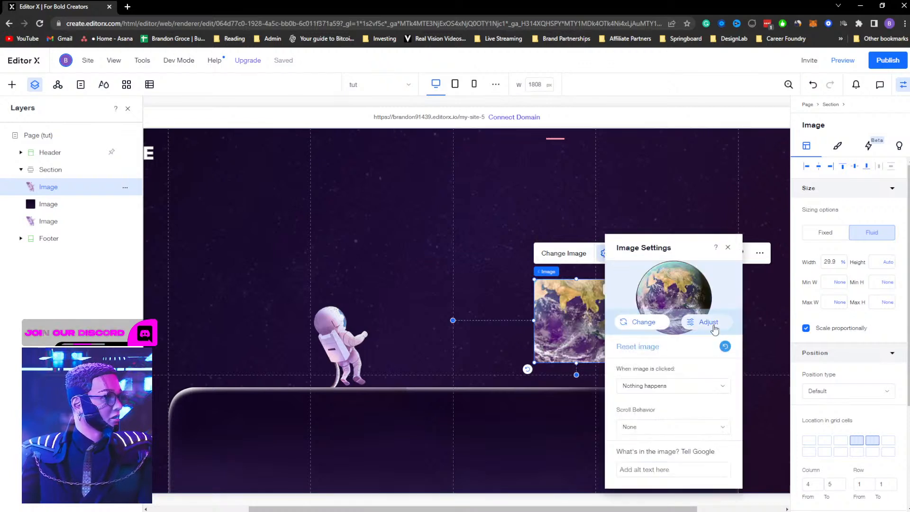
pyautogui.click(728, 247)
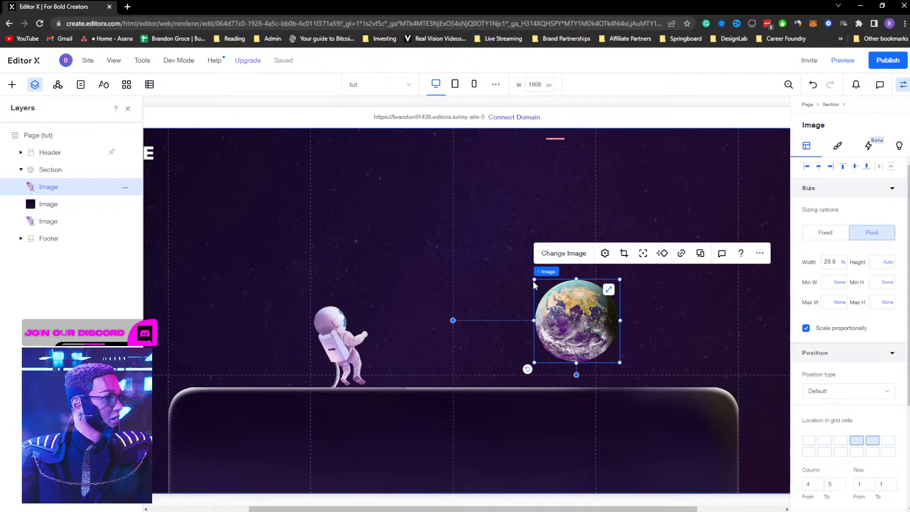
# Enlarge the earth image to about 52.5% width and position it on the right side of the section
pyautogui.moveTo(530, 277); pyautogui.dragTo(396, 144)
pyautogui.moveTo(501, 205); pyautogui.dragTo(679, 298)
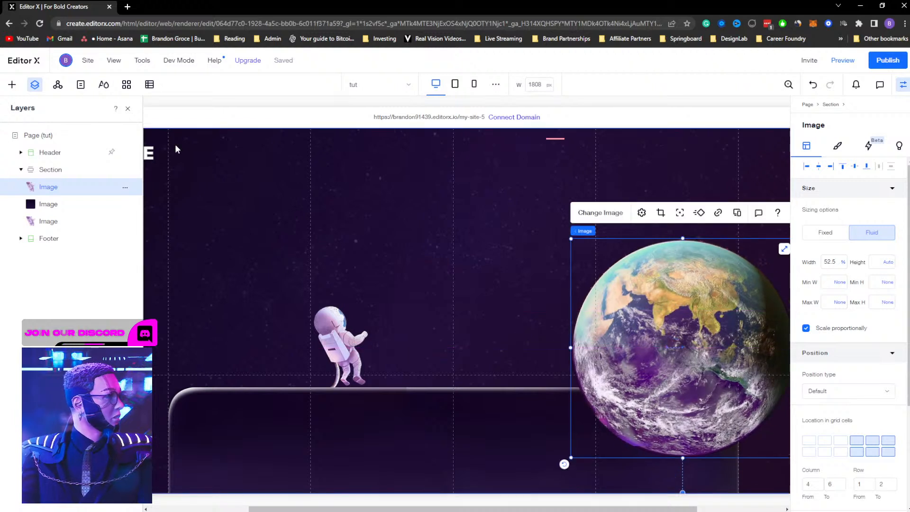
# Reorder the layers so the earth image sits behind the lower rounded image
pyautogui.moveTo(47, 188); pyautogui.dragTo(48, 211)
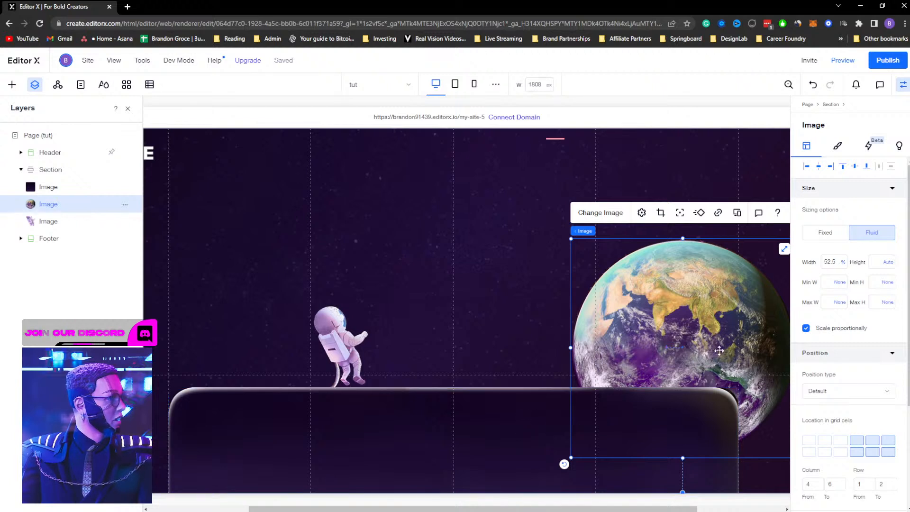
pyautogui.click(902, 85)
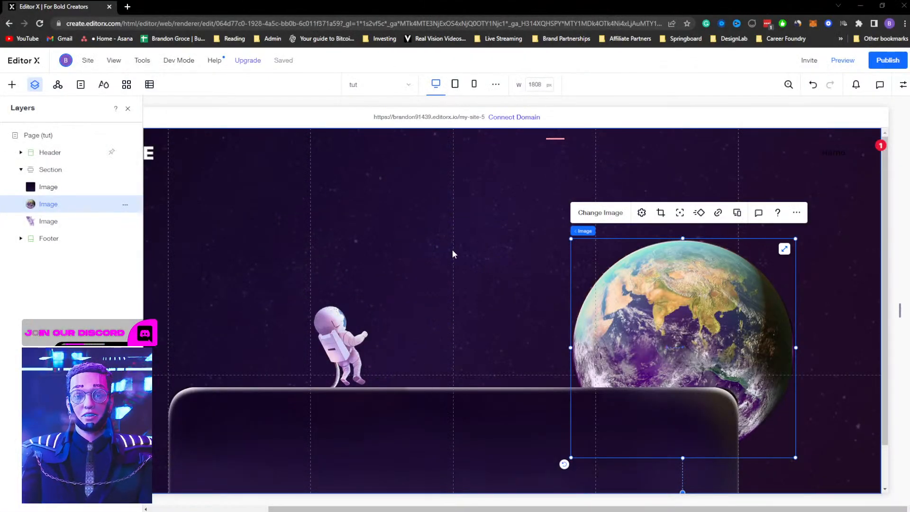
pyautogui.click(417, 273)
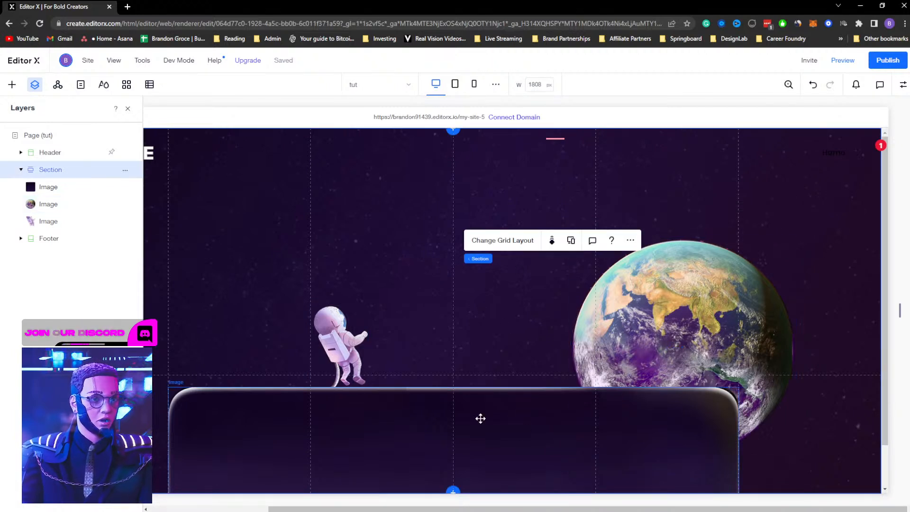
pyautogui.click(643, 323)
pyautogui.click(360, 355)
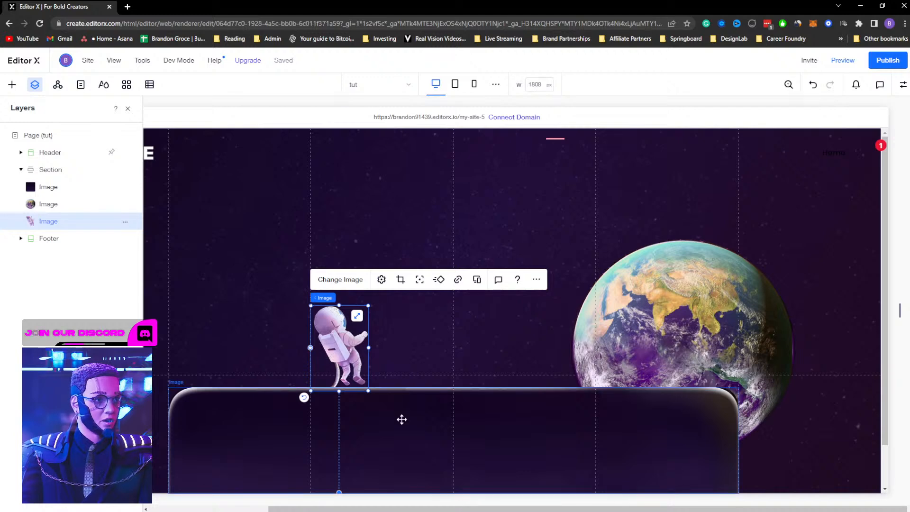
pyautogui.click(400, 419)
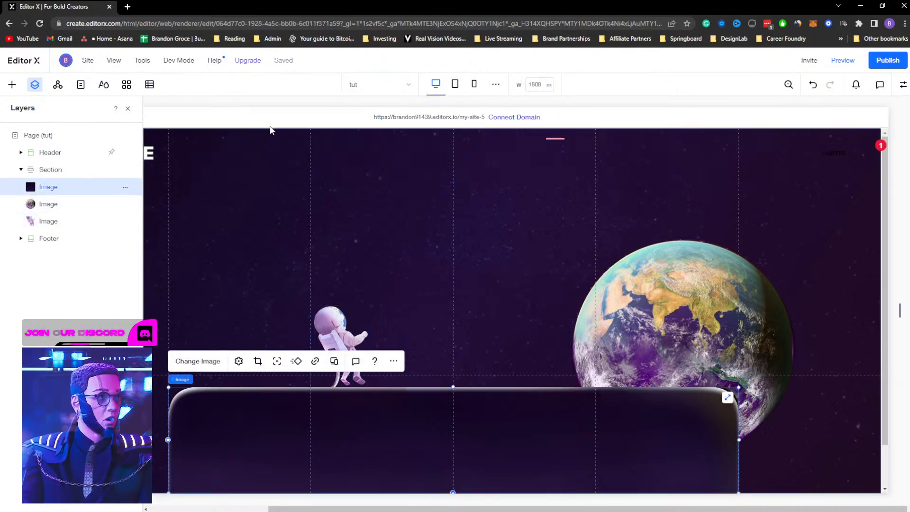
# Switch to the XD design to examine the Concept of space card, then return to the editor
pyautogui.hotkey('alt', 'Tab')
pyautogui.click(630, 138)
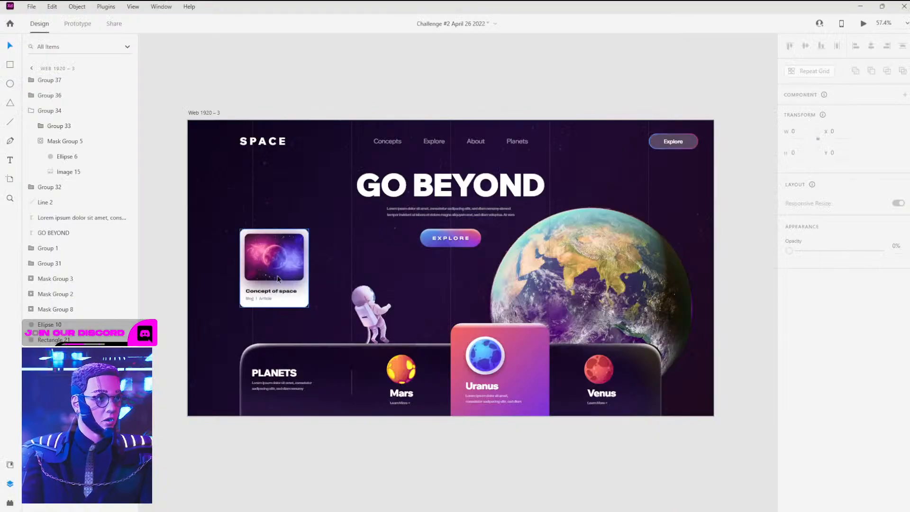
pyautogui.click(275, 266)
pyautogui.hotkey('alt', 'Tab')
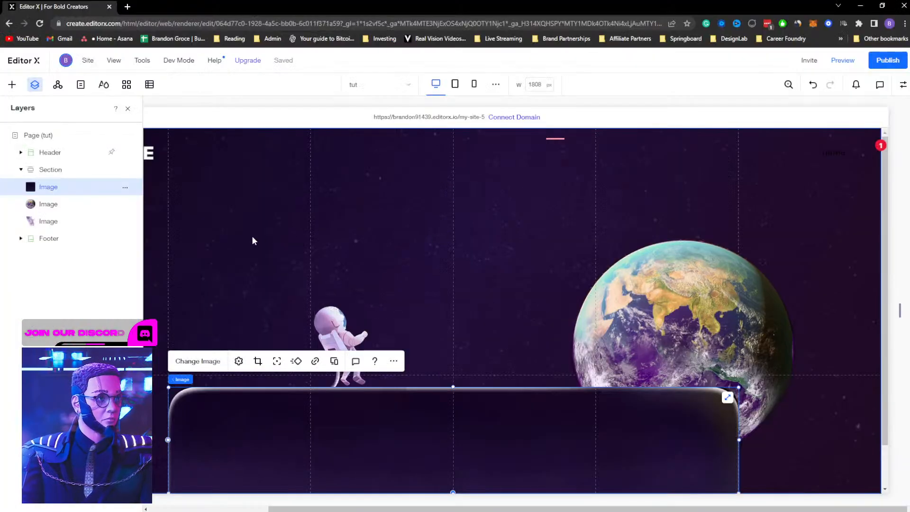
# Duplicate the astronaut image, move the copy to the upper left, and change it to Mask Group 3.png
pyautogui.click(334, 318)
pyautogui.click(337, 333)
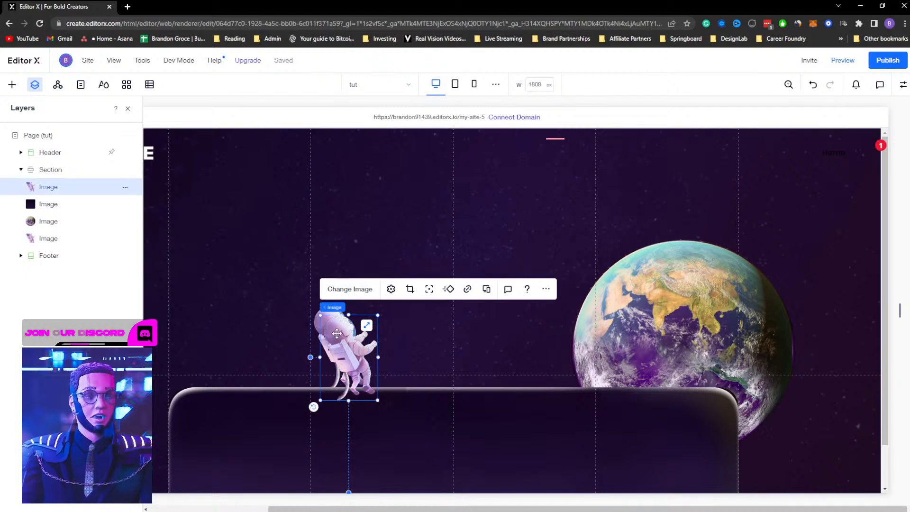
pyautogui.moveTo(337, 333); pyautogui.dragTo(234, 238)
pyautogui.click(252, 199)
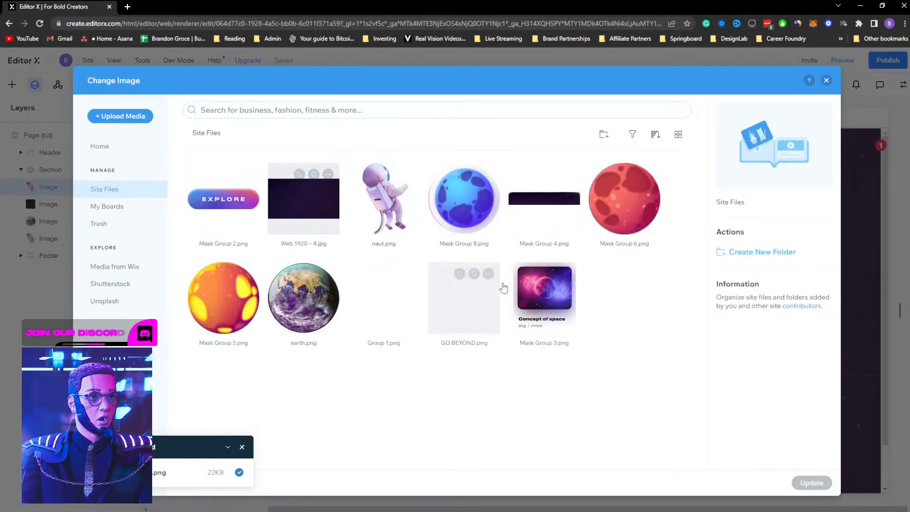
pyautogui.click(812, 482)
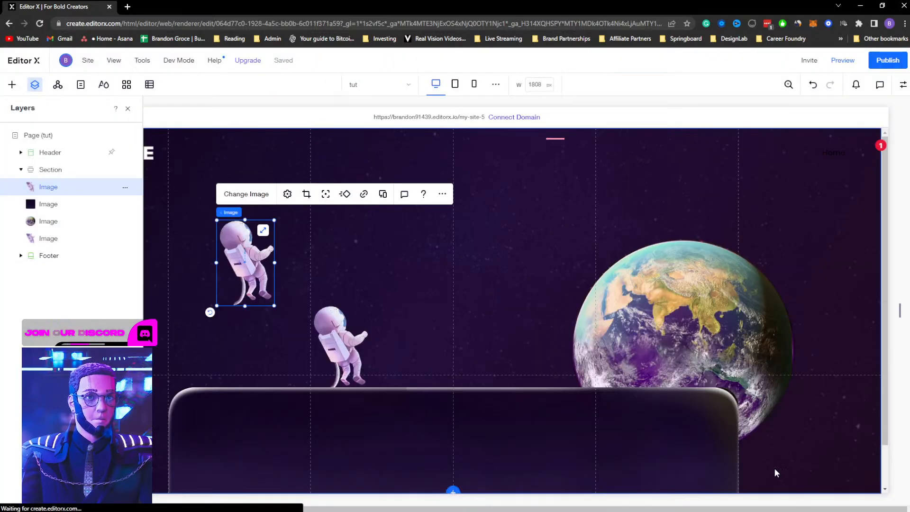
# Reset the card image to its original proportions in Image Settings and enlarge it slightly
pyautogui.click(287, 194)
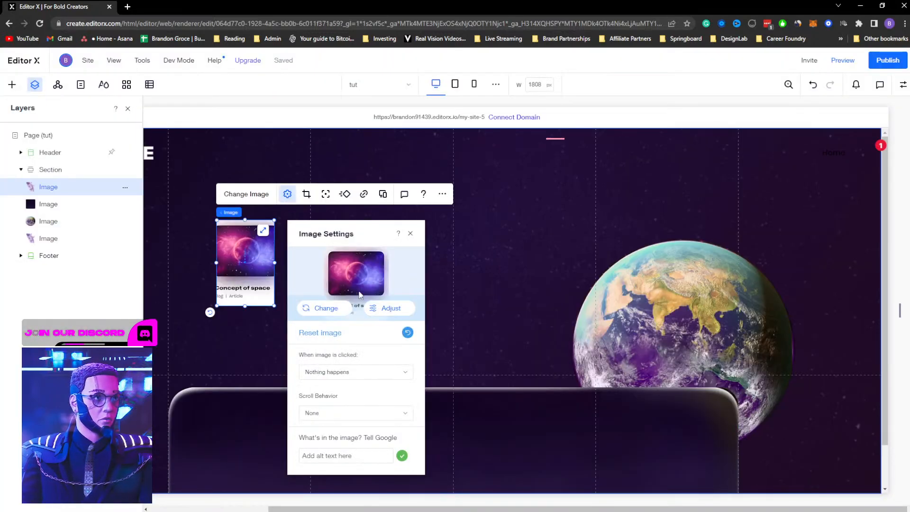
pyautogui.click(407, 333)
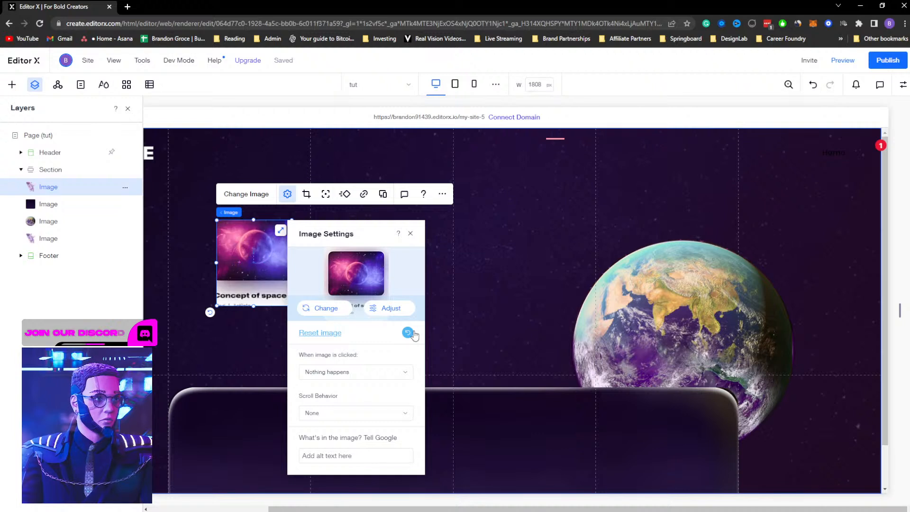
pyautogui.moveTo(217, 307); pyautogui.dragTo(198, 326)
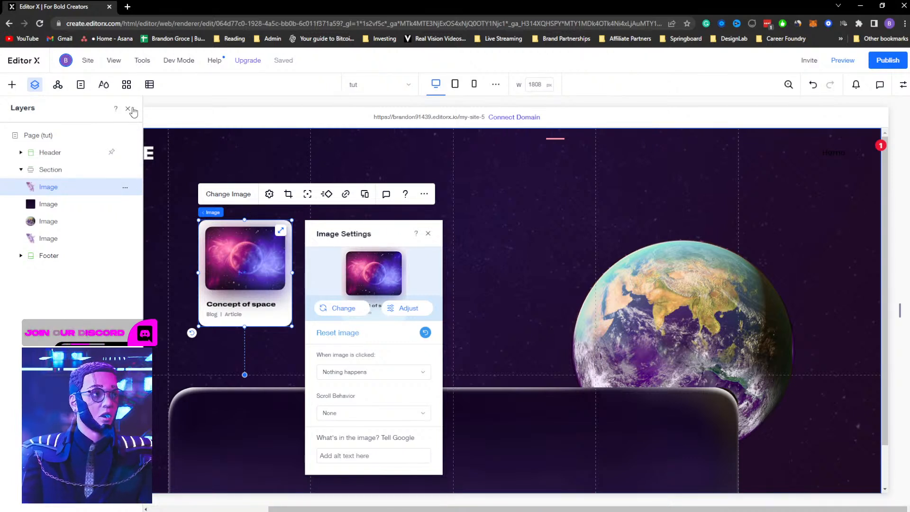
# Position the Concept of space card image near the upper left of the section
pyautogui.click(131, 109)
pyautogui.moveTo(255, 269); pyautogui.dragTo(224, 245)
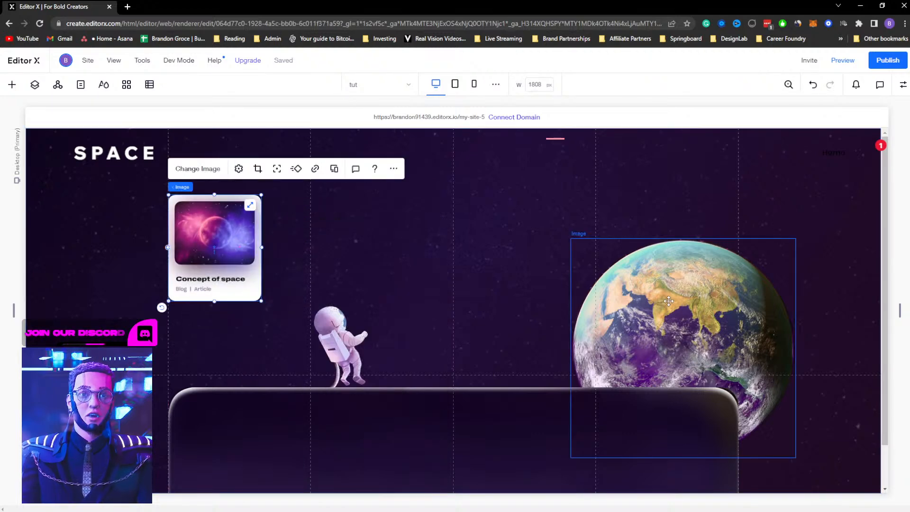
pyautogui.moveTo(210, 257); pyautogui.dragTo(237, 248)
pyautogui.click(903, 84)
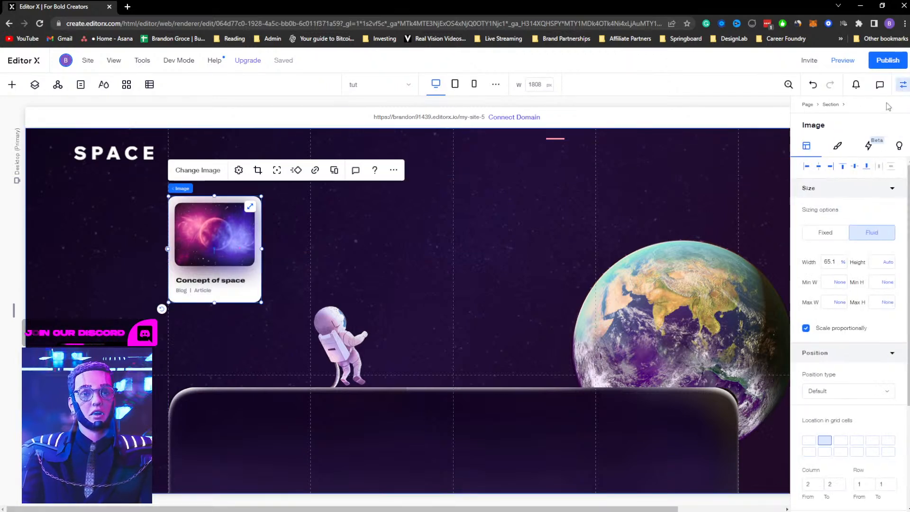
pyautogui.click(903, 85)
pyautogui.moveTo(222, 232); pyautogui.dragTo(221, 234)
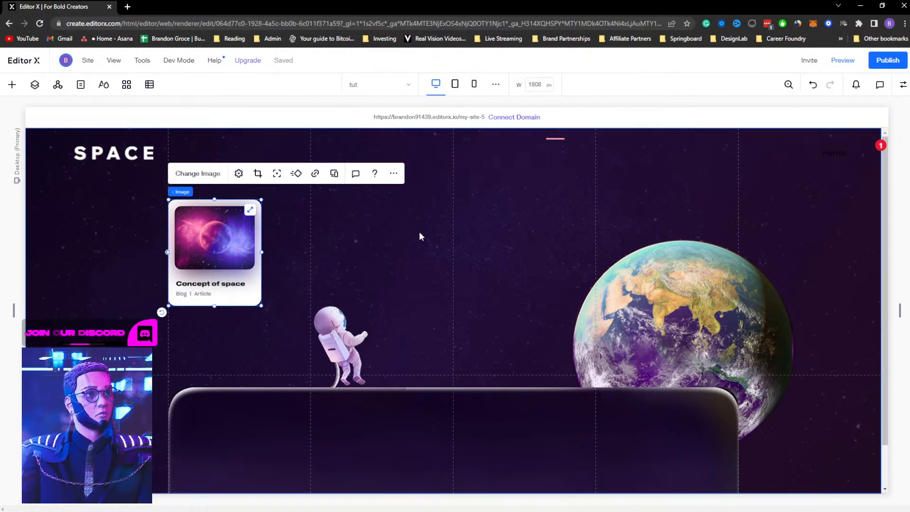
# Add a title text element and move it to the top center of the section
pyautogui.rightClick(420, 232)
pyautogui.moveTo(455, 291)
pyautogui.click(537, 294)
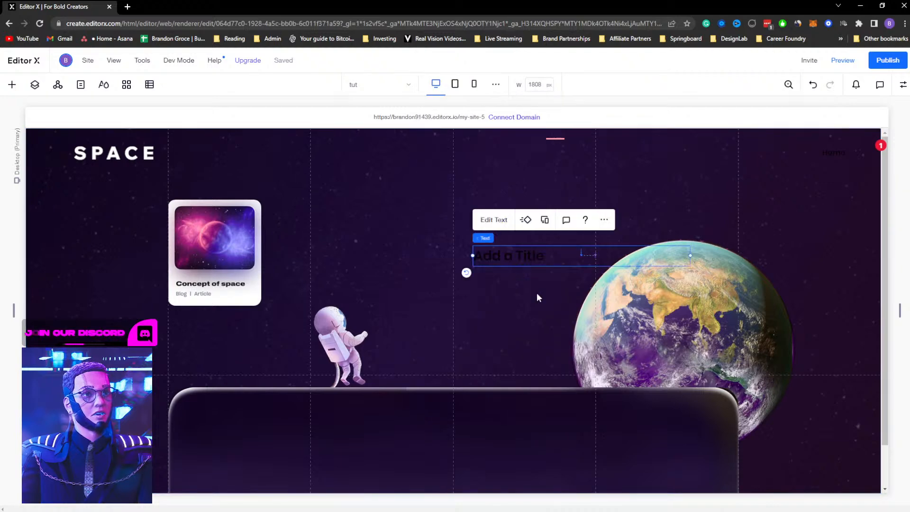
pyautogui.moveTo(517, 263); pyautogui.dragTo(402, 192)
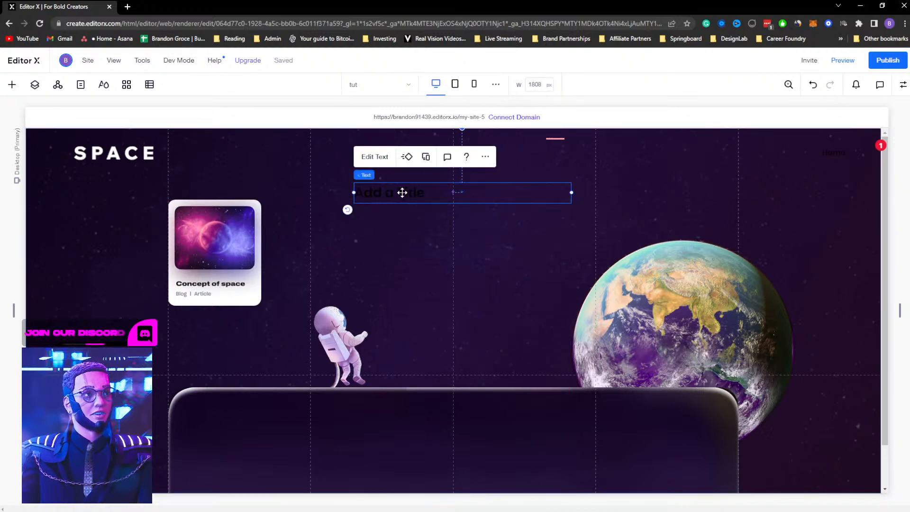
# Replace the title's placeholder text with GO BEYOND
pyautogui.hotkey('alt', 'Tab')
pyautogui.hotkey('alt', 'Tab')
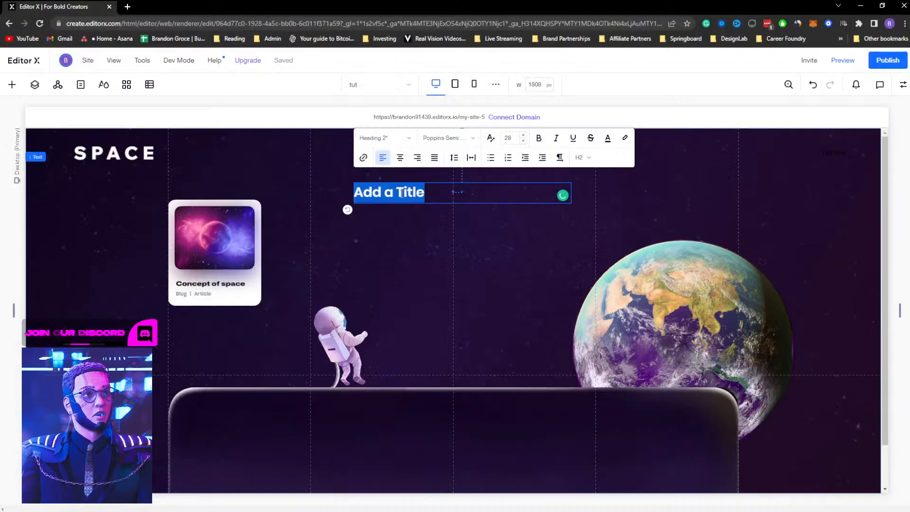
pyautogui.write('GO BEYOND')
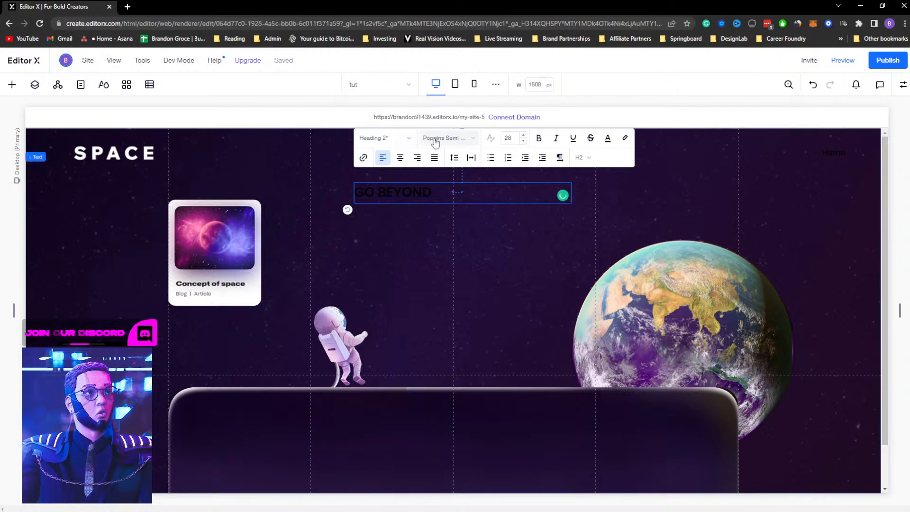
# Set the title's font to Wix Madefor Display Extra Bold
pyautogui.click(439, 138)
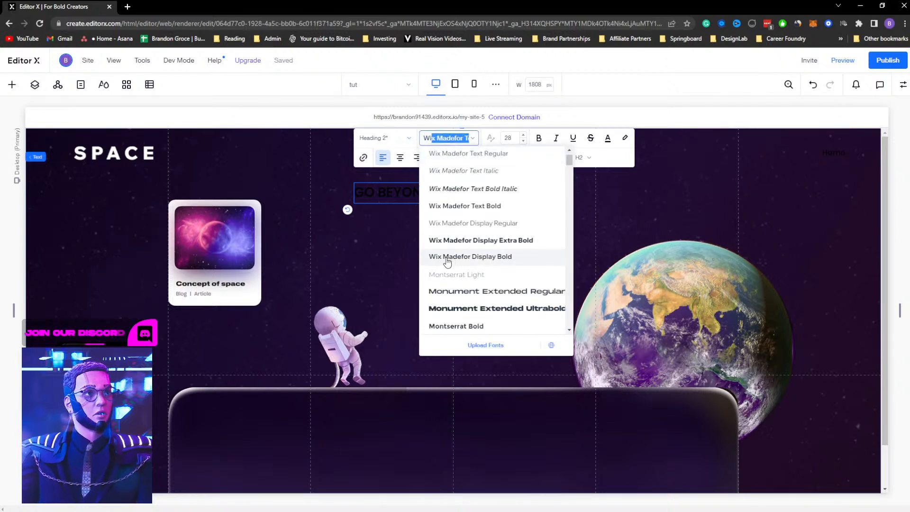
pyautogui.click(484, 261)
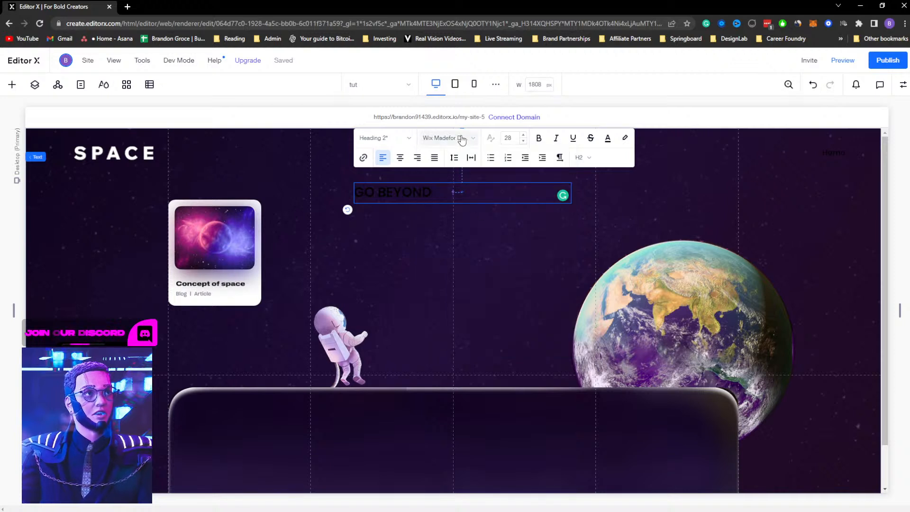
pyautogui.click(461, 138)
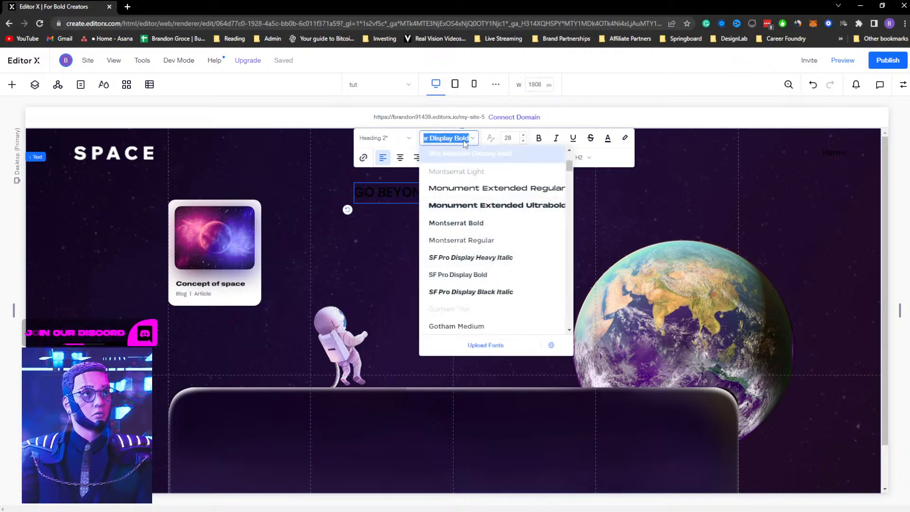
pyautogui.scroll(2, 474, 190)
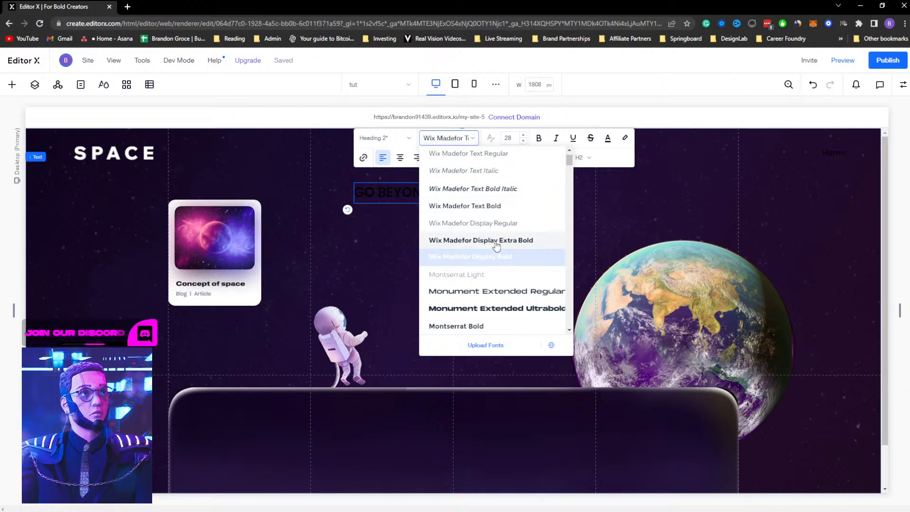
pyautogui.click(495, 243)
pyautogui.tripleClick(421, 196)
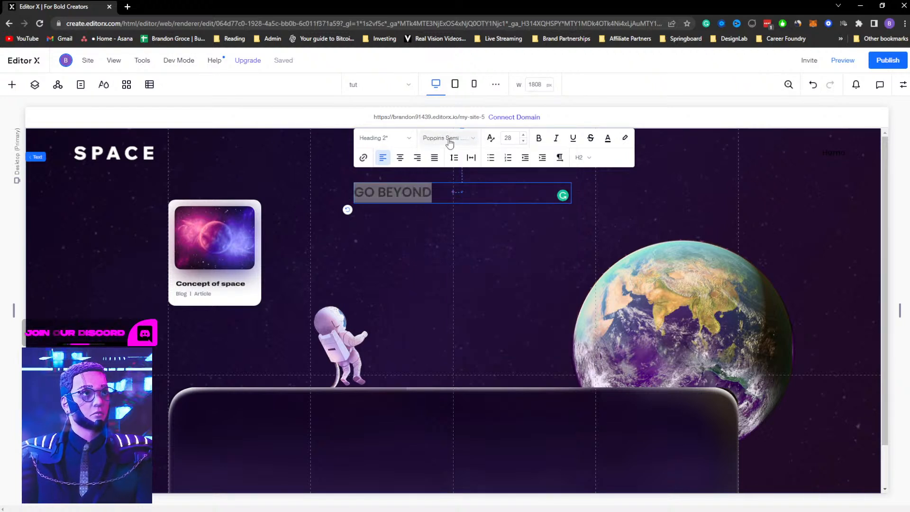
pyautogui.click(449, 140)
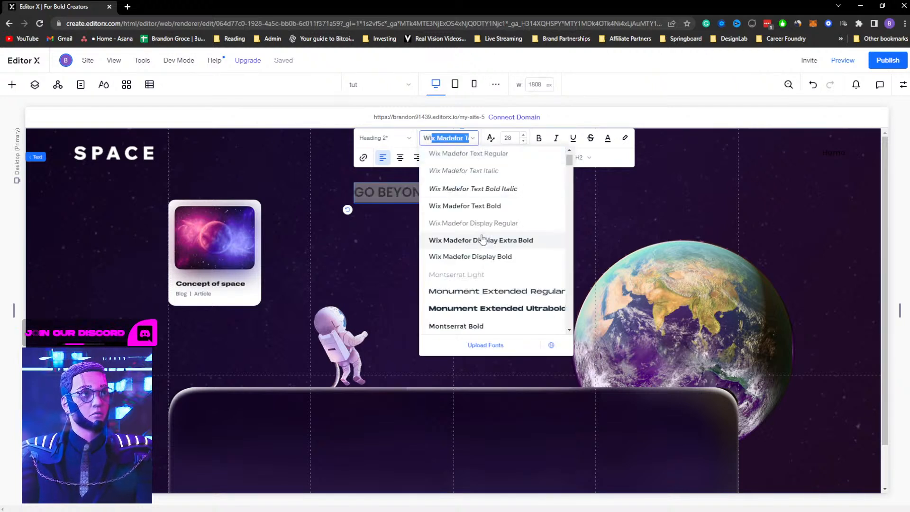
pyautogui.click(497, 242)
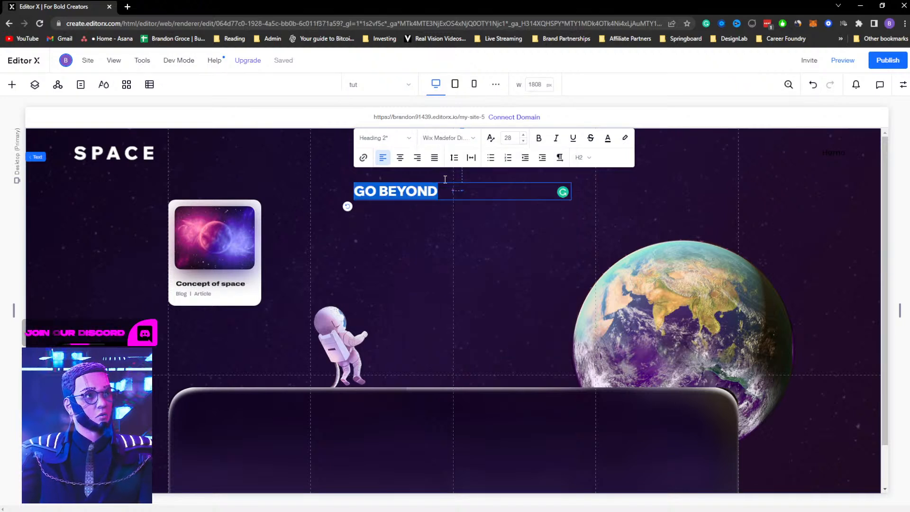
# Set the title's font size to 80 and widen its text box so it fits on one line
pyautogui.click(508, 138)
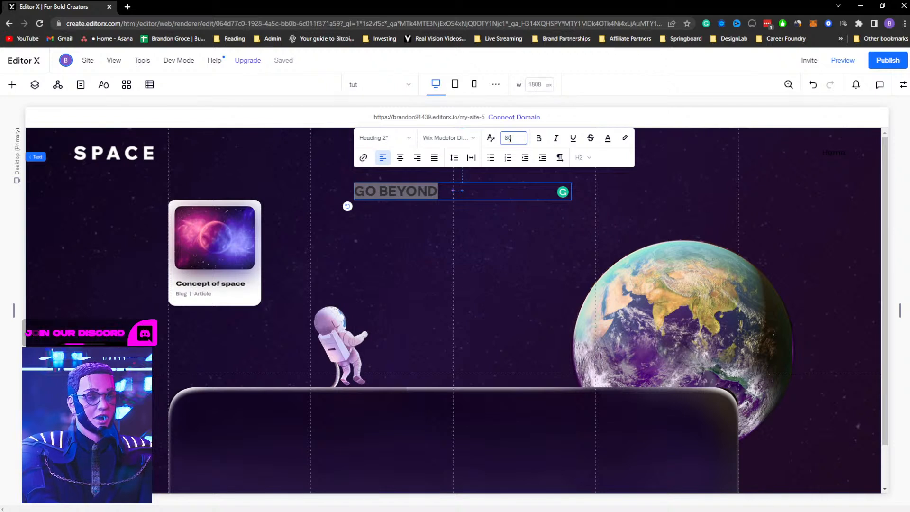
pyautogui.press('Return')
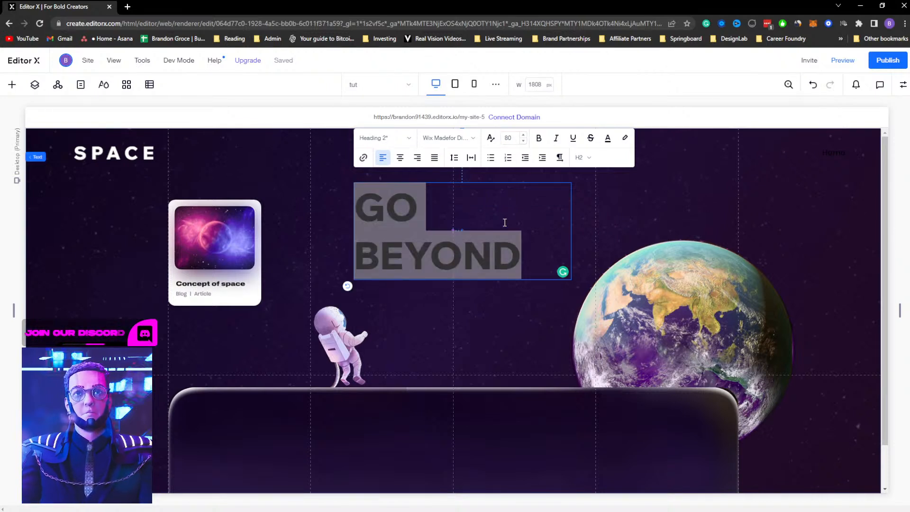
pyautogui.click(464, 307)
pyautogui.click(412, 235)
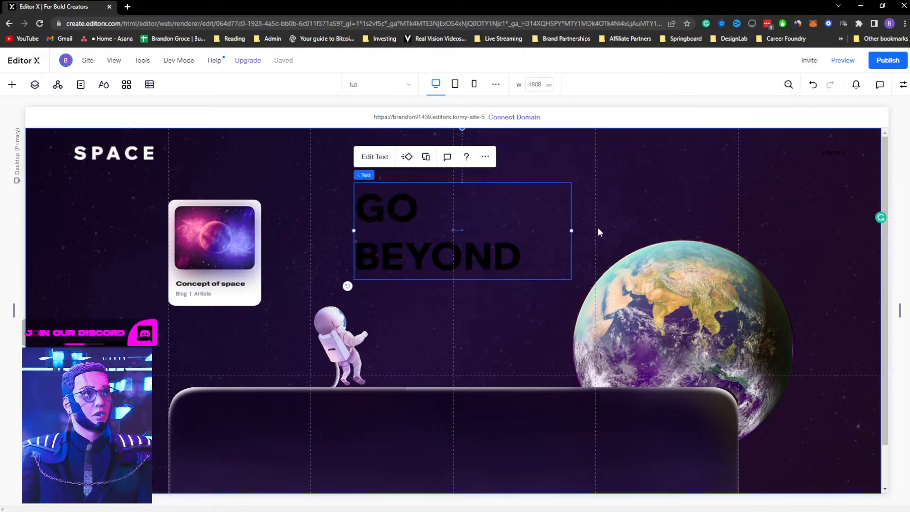
pyautogui.moveTo(573, 231); pyautogui.dragTo(596, 223)
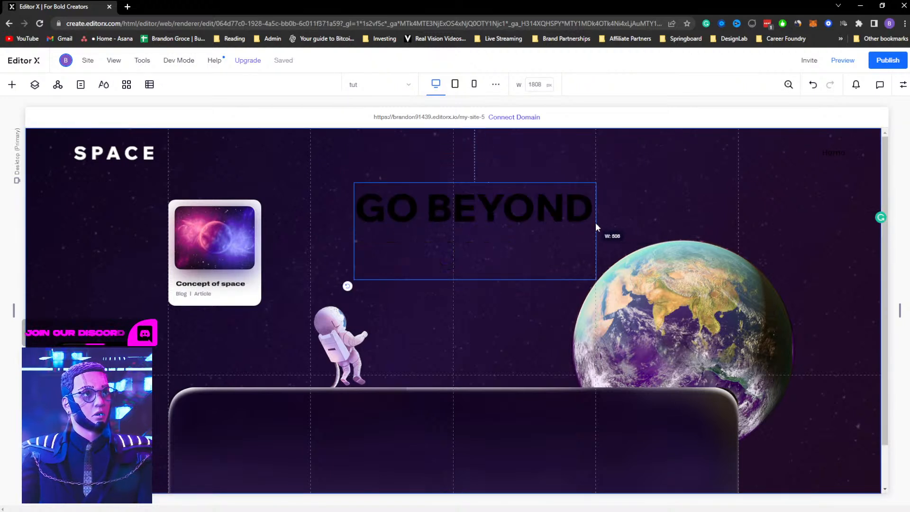
# Change the GO BEYOND text color to white
pyautogui.doubleClick(521, 192)
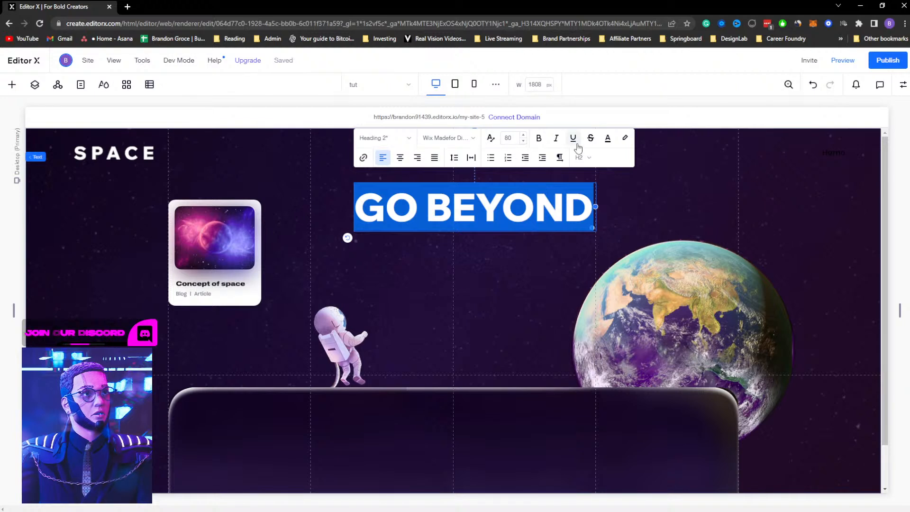
pyautogui.click(607, 140)
pyautogui.click(508, 290)
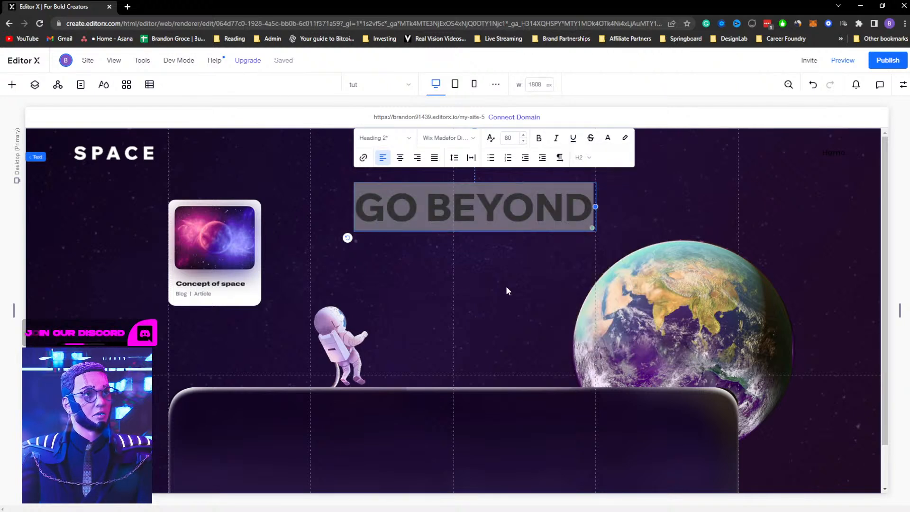
# Move the GO BEYOND title up toward the top of the section
pyautogui.click(901, 89)
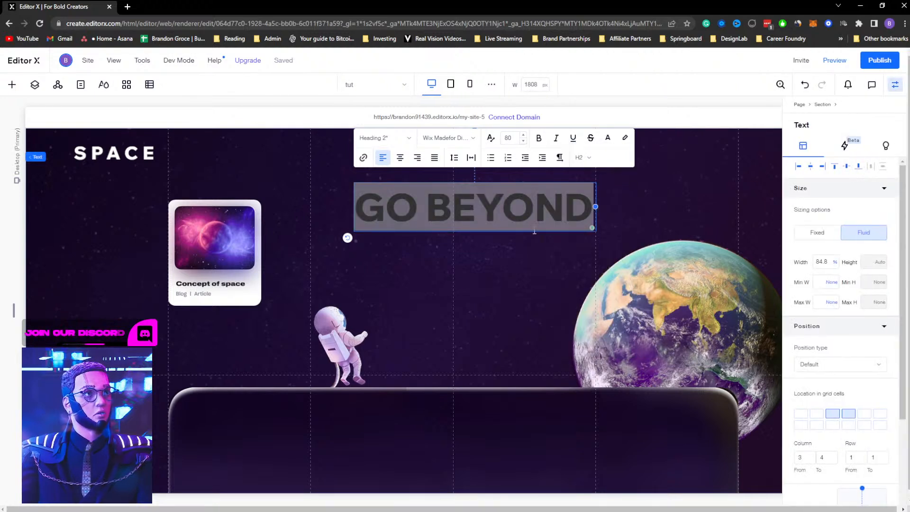
pyautogui.click(516, 256)
pyautogui.moveTo(510, 206); pyautogui.dragTo(503, 183)
# Try to shorten the lower rounded image's height, then undo it
pyautogui.click(224, 244)
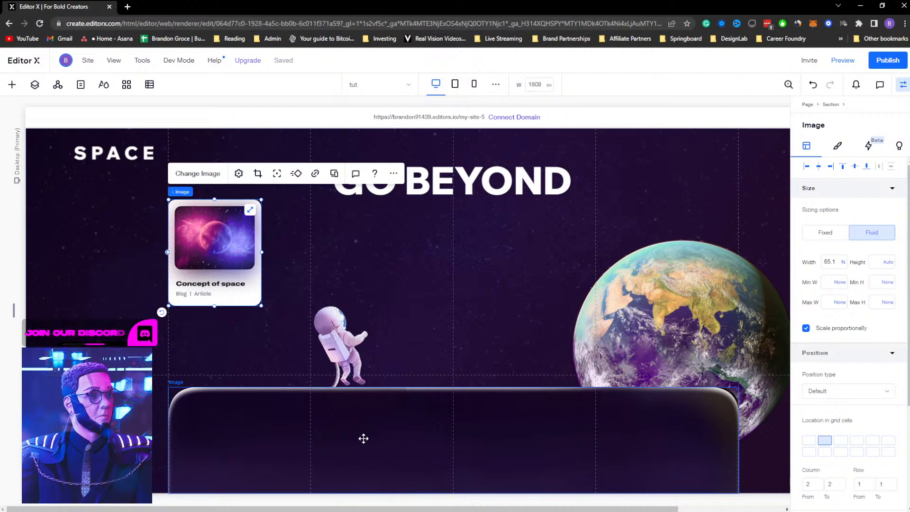
pyautogui.click(364, 438)
pyautogui.moveTo(453, 493); pyautogui.dragTo(458, 465)
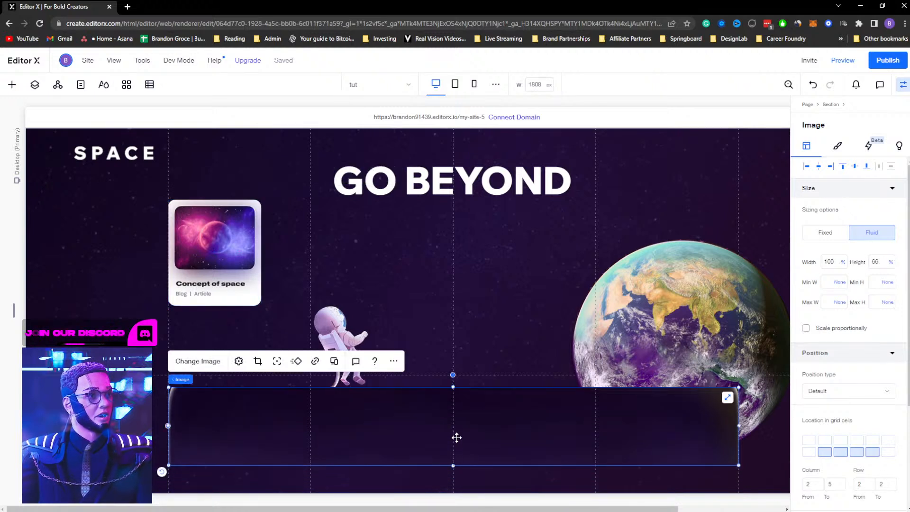
pyautogui.hotkey('ctrl', 'z')
# Nudge the astronaut image slightly lower in the section
pyautogui.click(416, 299)
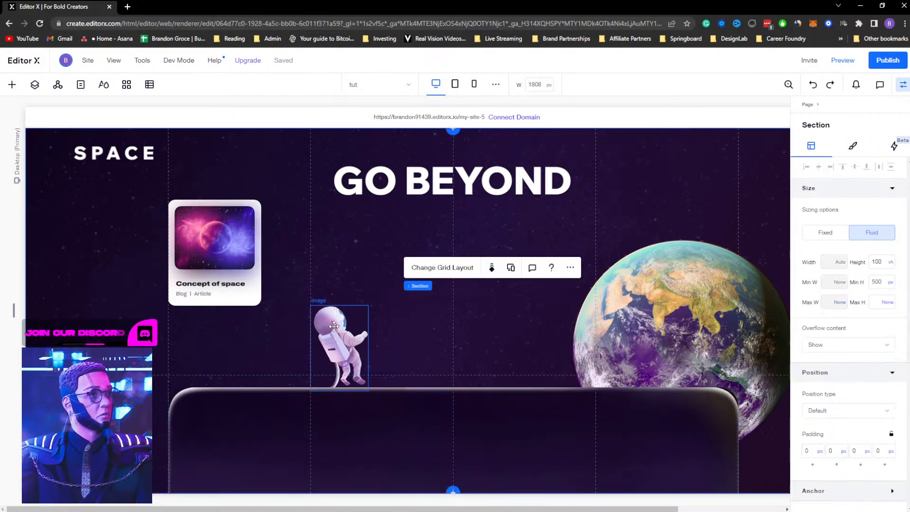
pyautogui.moveTo(334, 329); pyautogui.dragTo(333, 341)
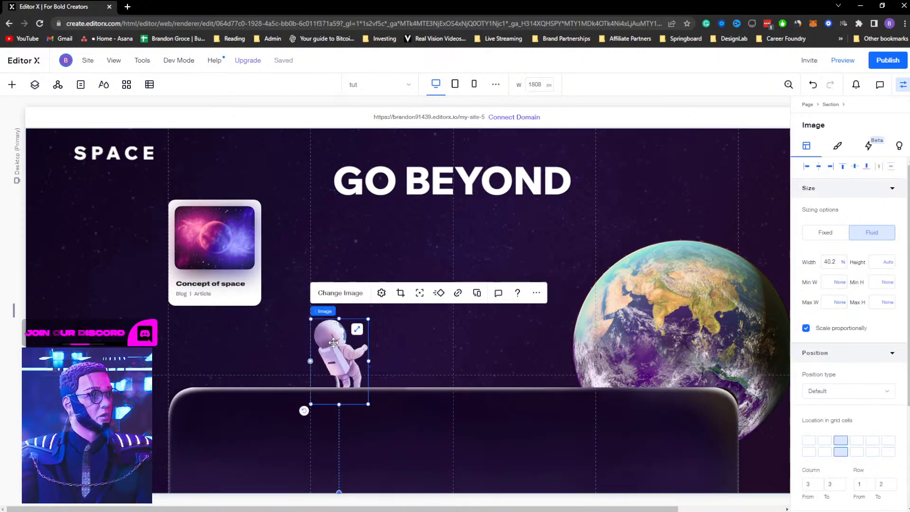
pyautogui.moveTo(626, 330); pyautogui.dragTo(486, 306)
# Move the card image down so it sits just above the lower rounded image
pyautogui.moveTo(222, 251); pyautogui.dragTo(225, 318)
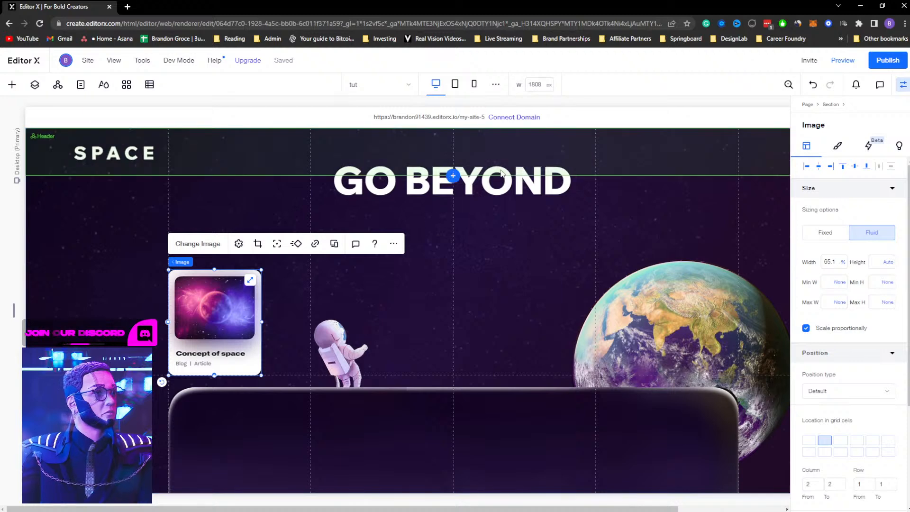
pyautogui.click(503, 186)
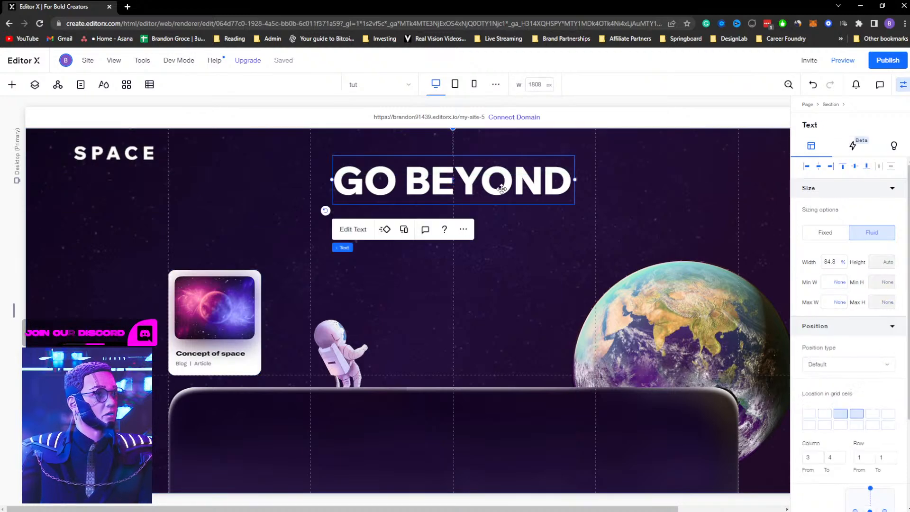
# Quick-add a paragraph text element and place it just below the GO BEYOND title
pyautogui.rightClick(462, 254)
pyautogui.moveTo(495, 289)
pyautogui.click(592, 309)
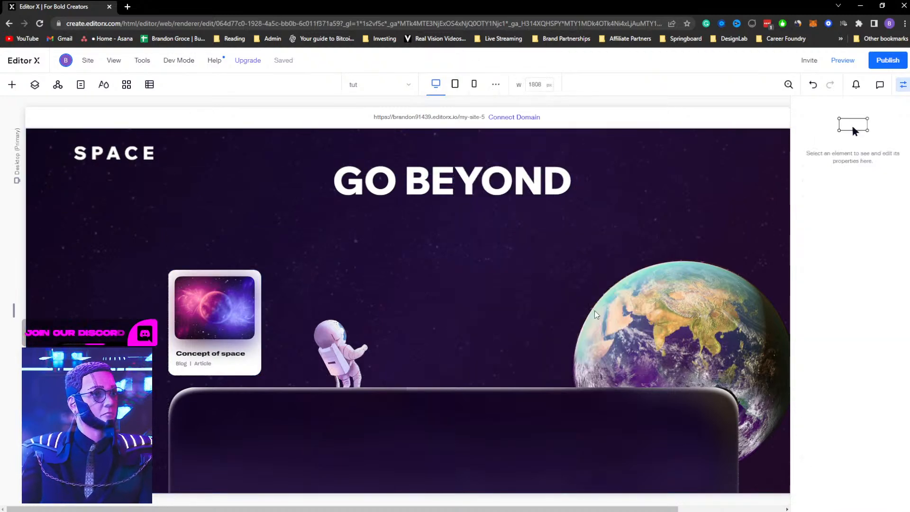
pyautogui.moveTo(740, 283); pyautogui.dragTo(349, 229)
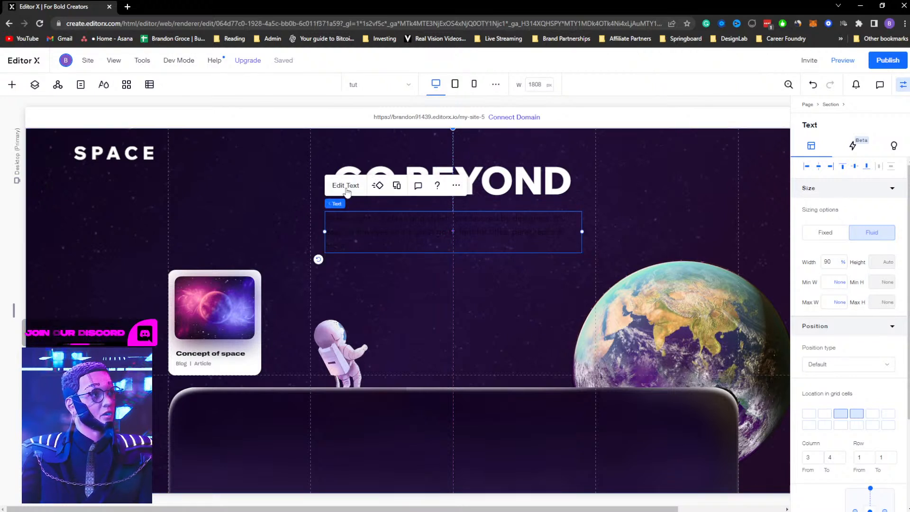
# Set the paragraph's text colour to white and widen its text box slightly
pyautogui.click(346, 188)
pyautogui.click(579, 169)
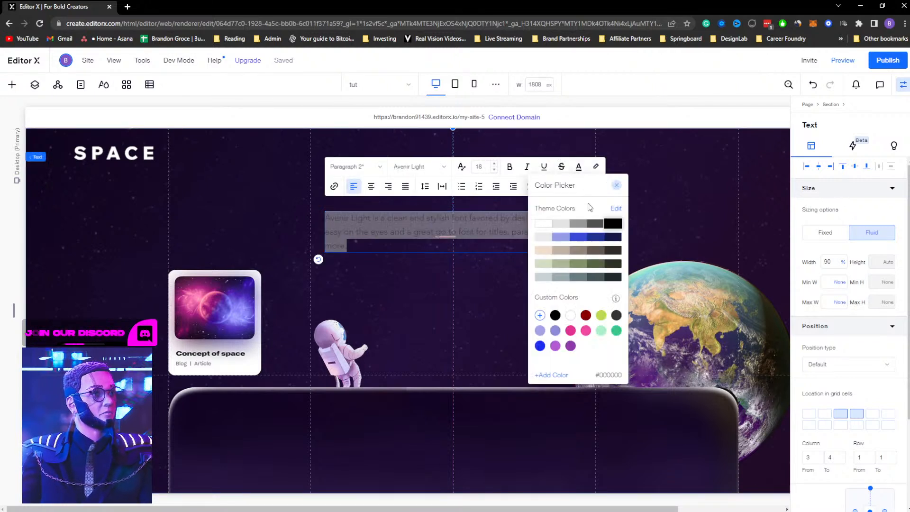
pyautogui.click(493, 275)
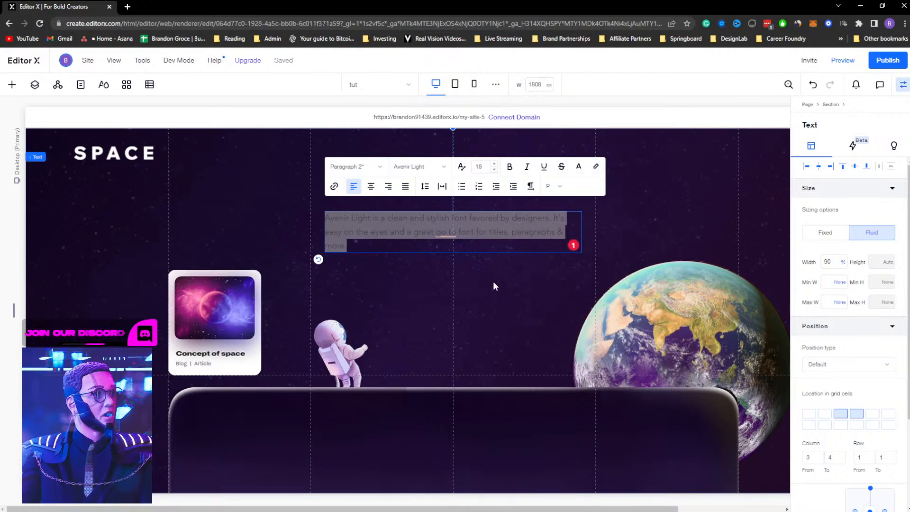
pyautogui.click(494, 284)
pyautogui.moveTo(583, 231); pyautogui.dragTo(590, 230)
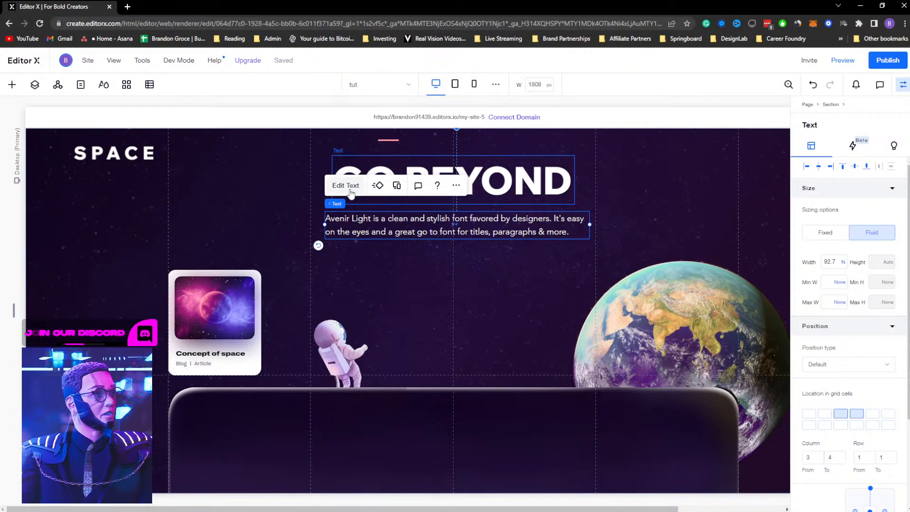
# Center-align the paragraph text and set its font size to 16
pyautogui.click(351, 186)
pyautogui.click(371, 186)
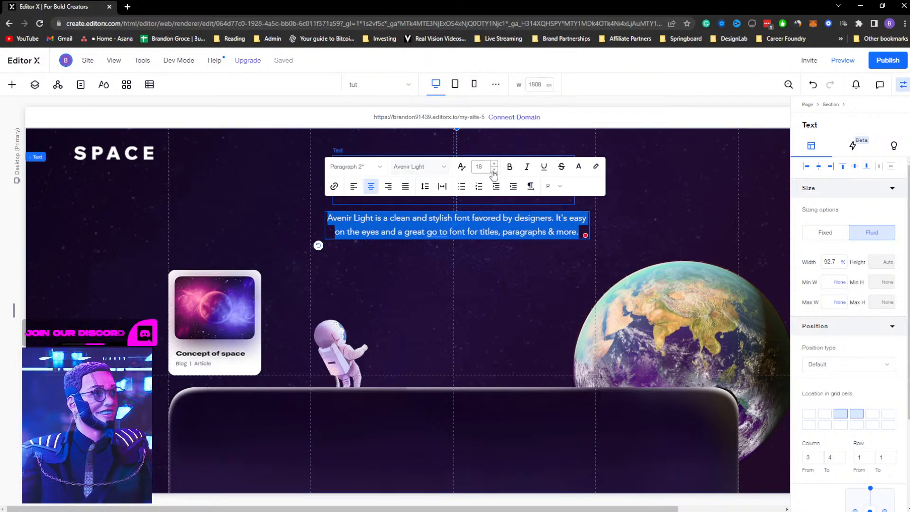
pyautogui.click(480, 167)
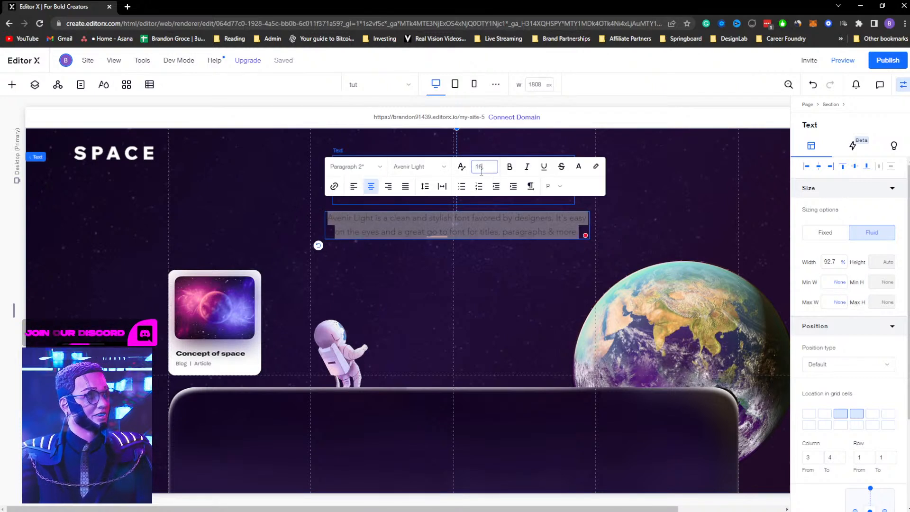
pyautogui.press('Return')
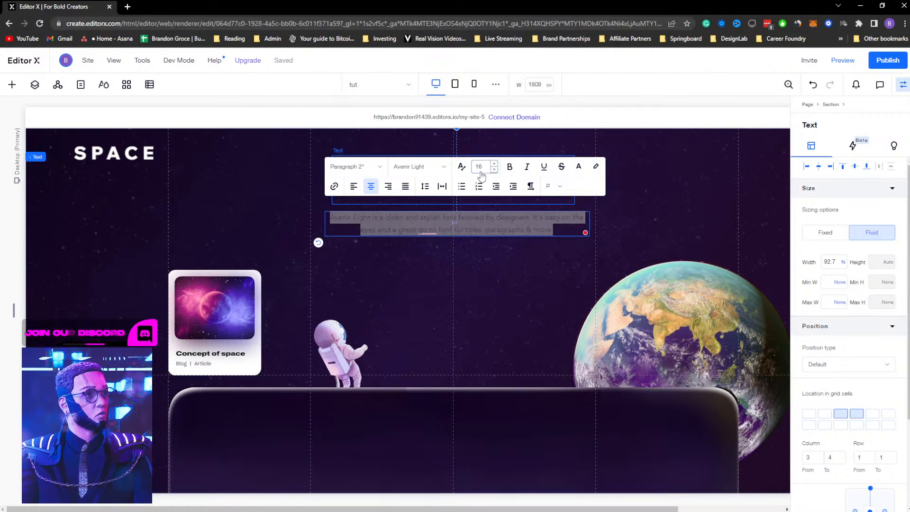
pyautogui.click(526, 268)
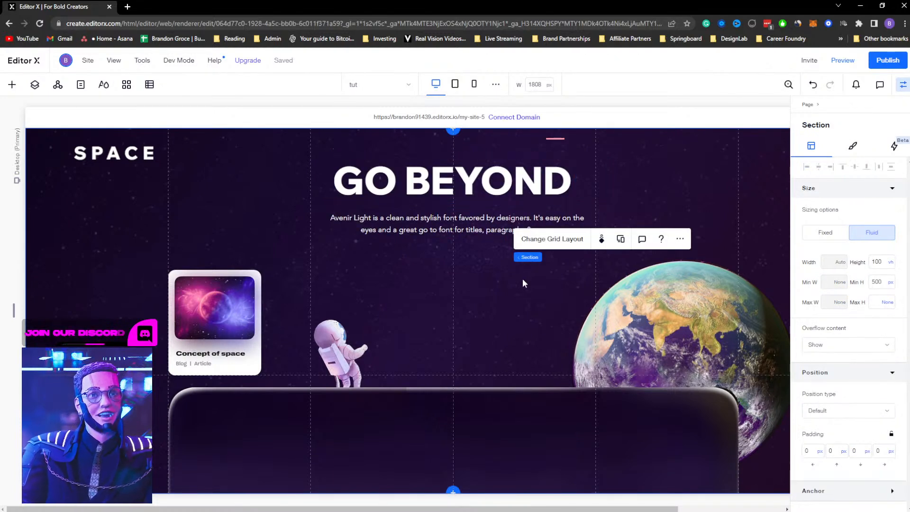
# Nudge the paragraph slightly higher beneath the title
pyautogui.click(464, 219)
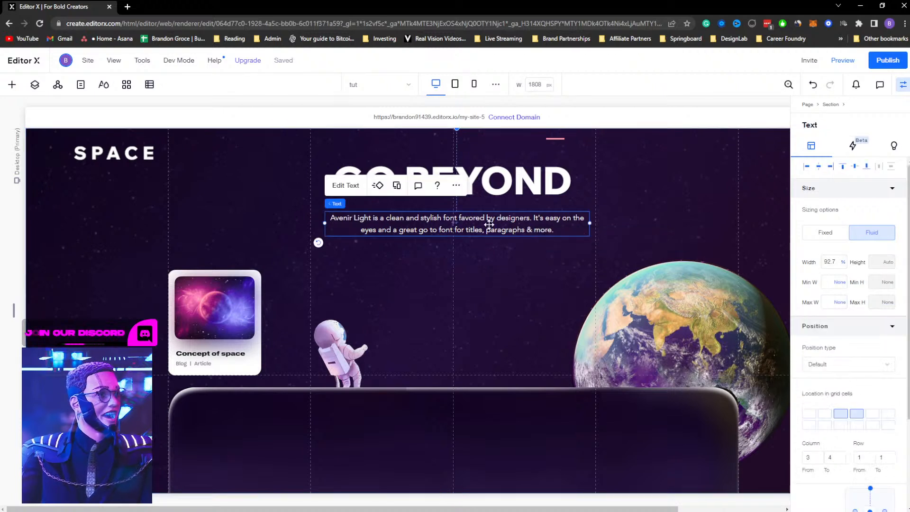
pyautogui.moveTo(489, 225); pyautogui.dragTo(488, 220)
# Quick-add an image to the section and move it below the paragraph
pyautogui.rightClick(484, 269)
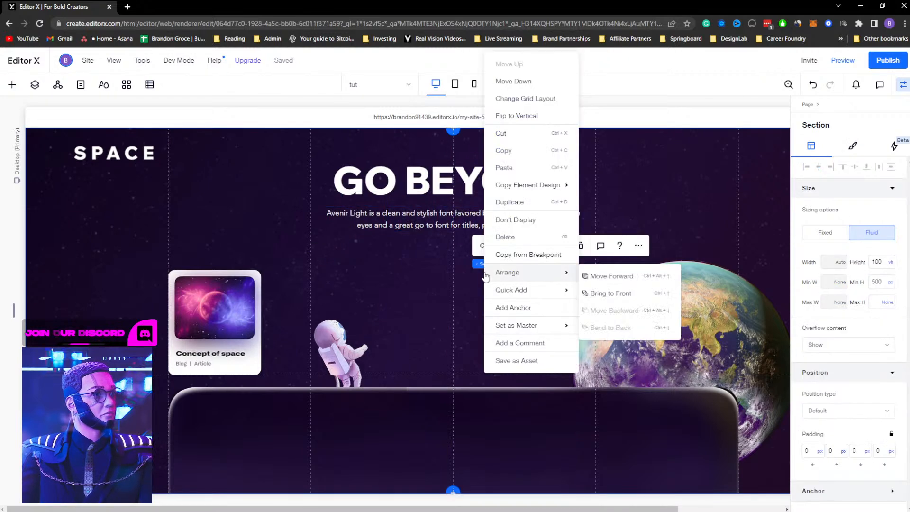
pyautogui.moveTo(520, 294)
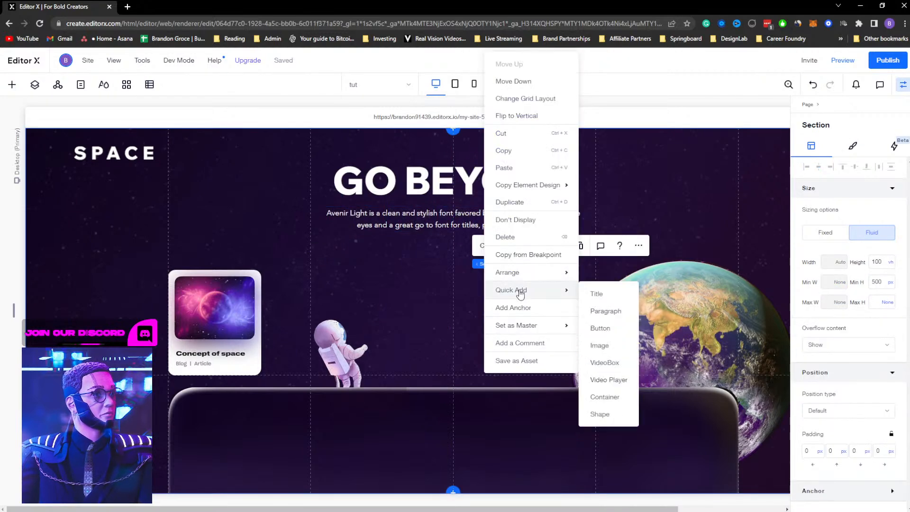
pyautogui.click(619, 346)
pyautogui.moveTo(536, 400); pyautogui.dragTo(467, 288)
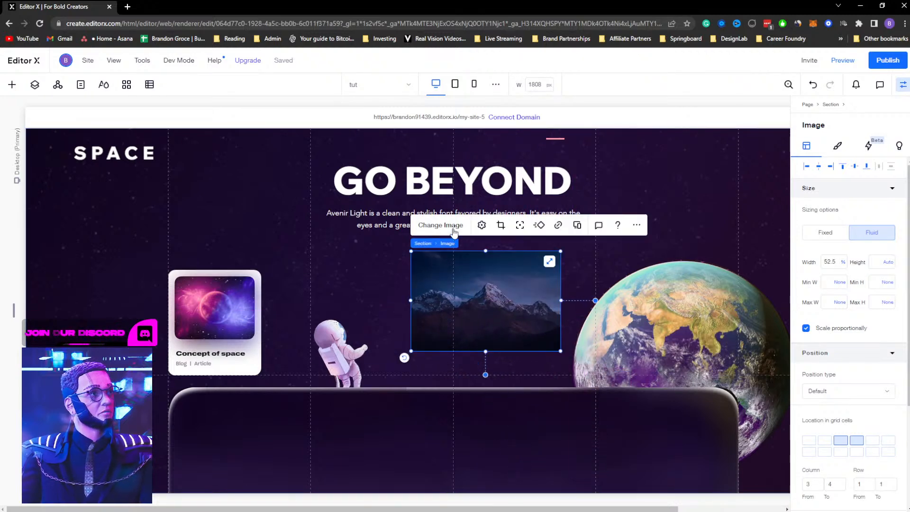
# Replace the new image with Mask Group 2.png, the Explore button graphic
pyautogui.click(448, 223)
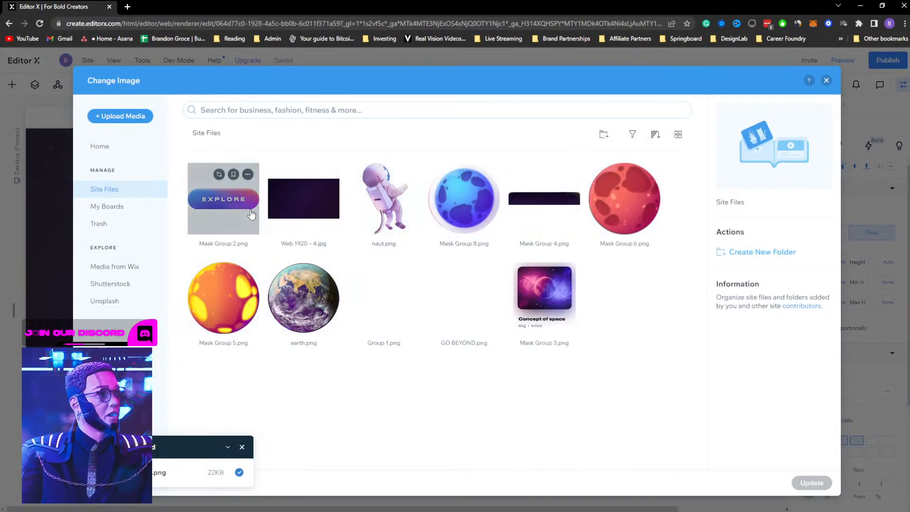
pyautogui.click(223, 203)
pyautogui.click(812, 483)
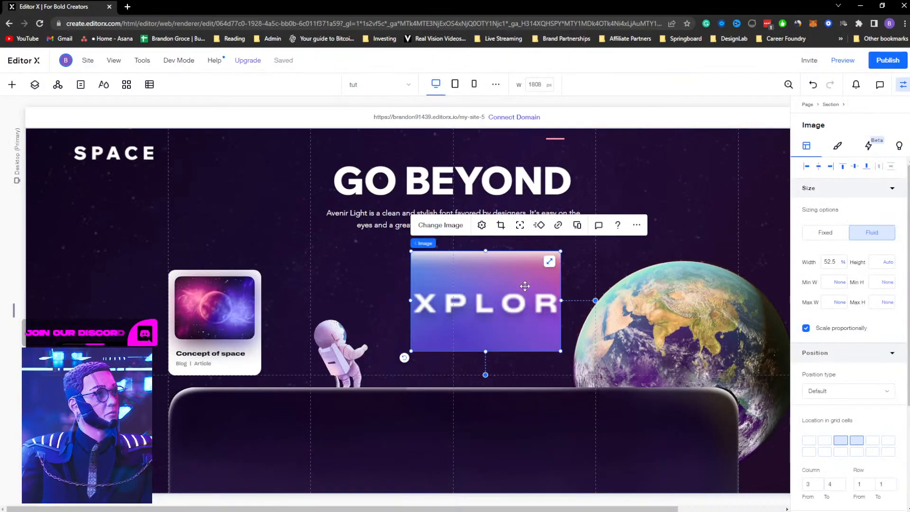
# Adjust the image settings so the whole Explore button shows, and center it below the paragraph
pyautogui.click(482, 224)
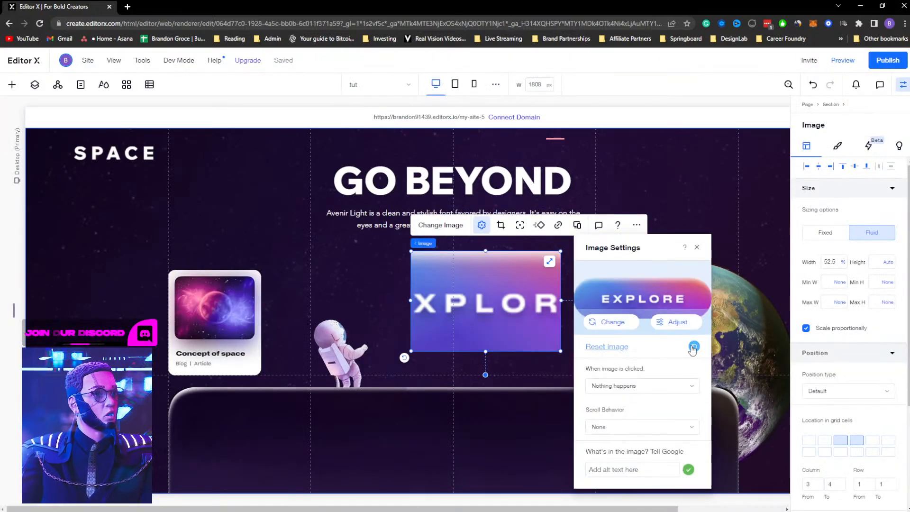
pyautogui.click(686, 348)
pyautogui.moveTo(511, 279); pyautogui.dragTo(460, 267)
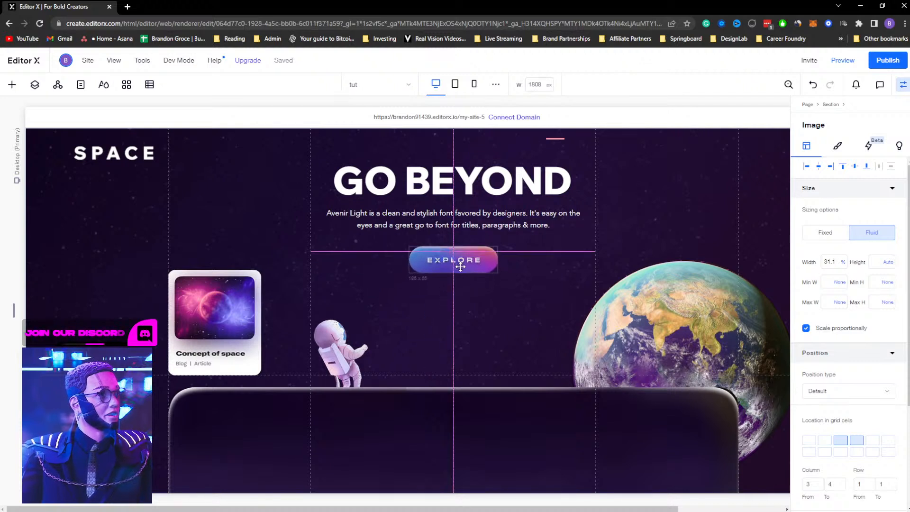
pyautogui.moveTo(461, 265); pyautogui.dragTo(460, 265)
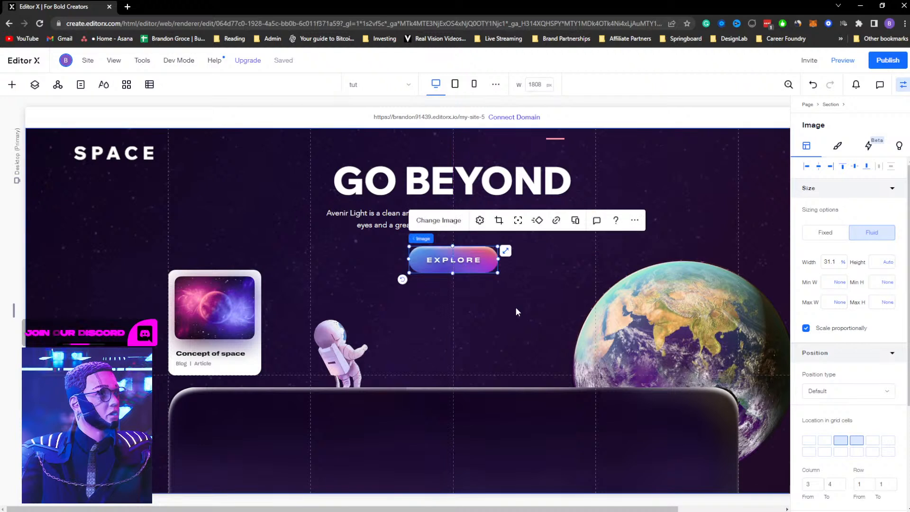
# Hide the properties panel to view the full section
pyautogui.click(515, 307)
pyautogui.click(488, 261)
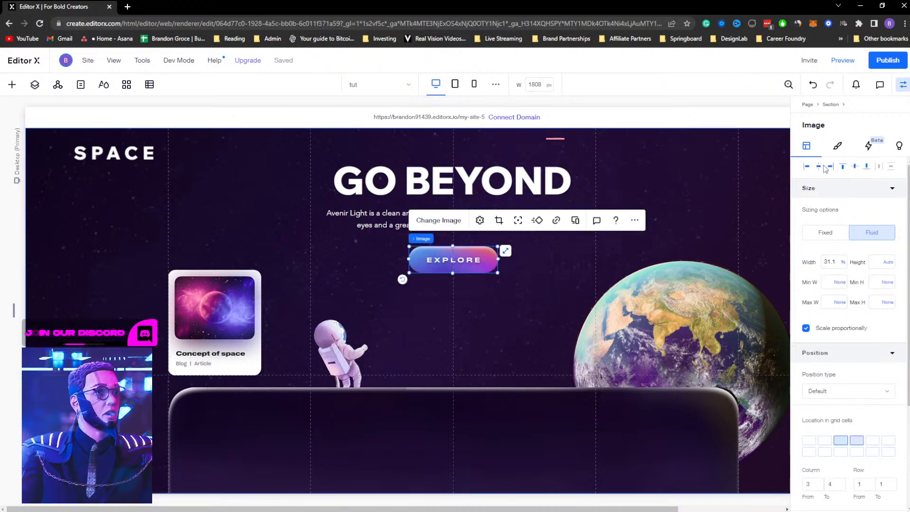
pyautogui.click(904, 85)
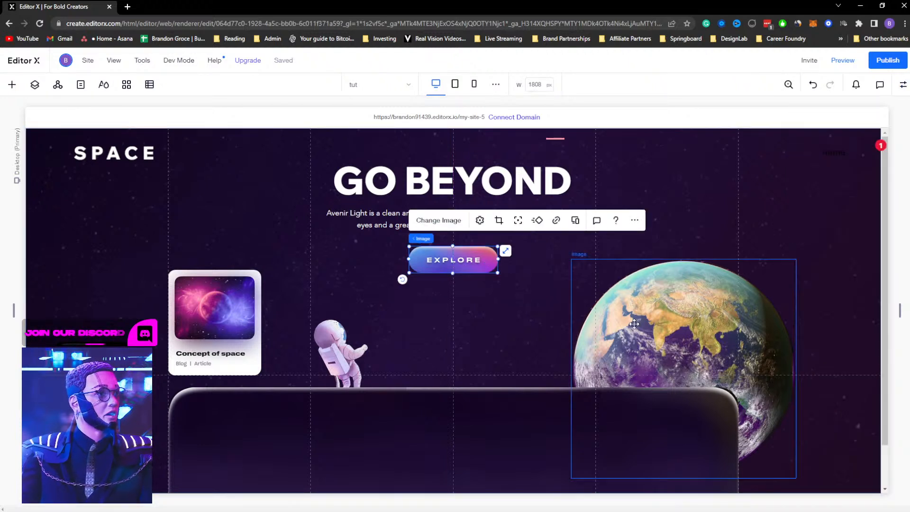
pyautogui.click(773, 209)
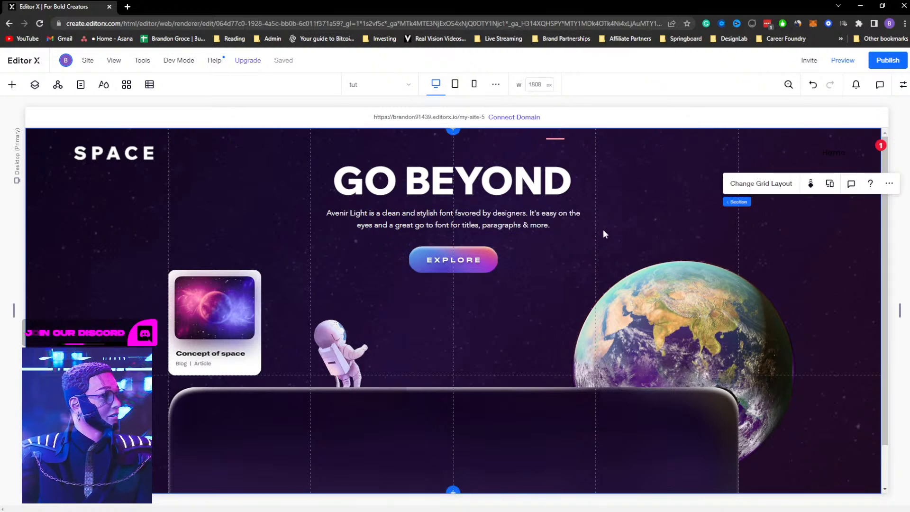
# Switch to the XD design to examine the Uranus card and earth image, then return to Editor X
pyautogui.hotkey('alt', 'Tab')
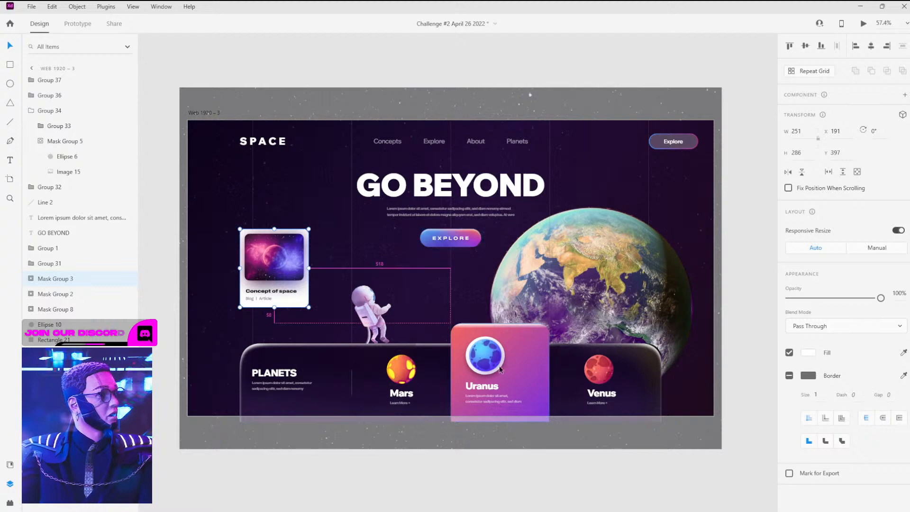
pyautogui.click(458, 374)
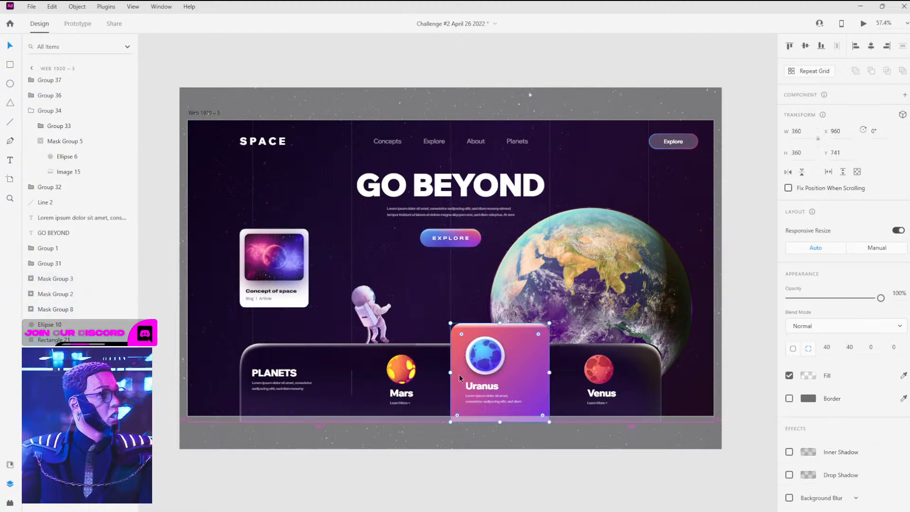
pyautogui.hotkey('alt', 'Tab')
pyautogui.hotkey('alt', 'Tab')
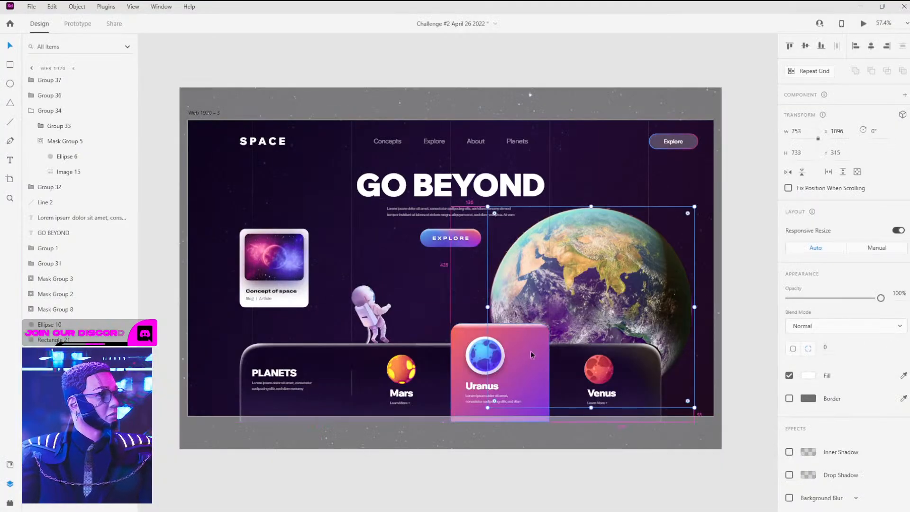
pyautogui.hotkey('ctrl', 'e')
pyautogui.click(497, 281)
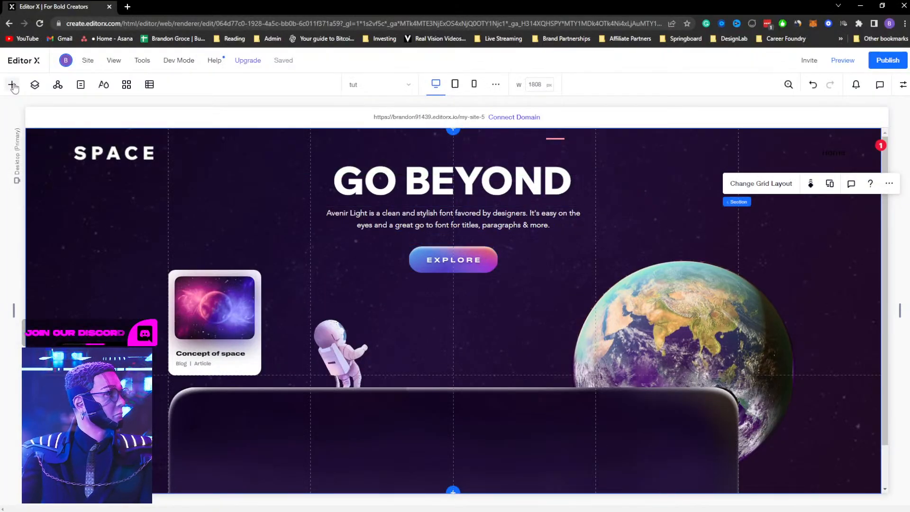
# Open the media panel's upload dialog to upload a file from the computer
pyautogui.click(12, 84)
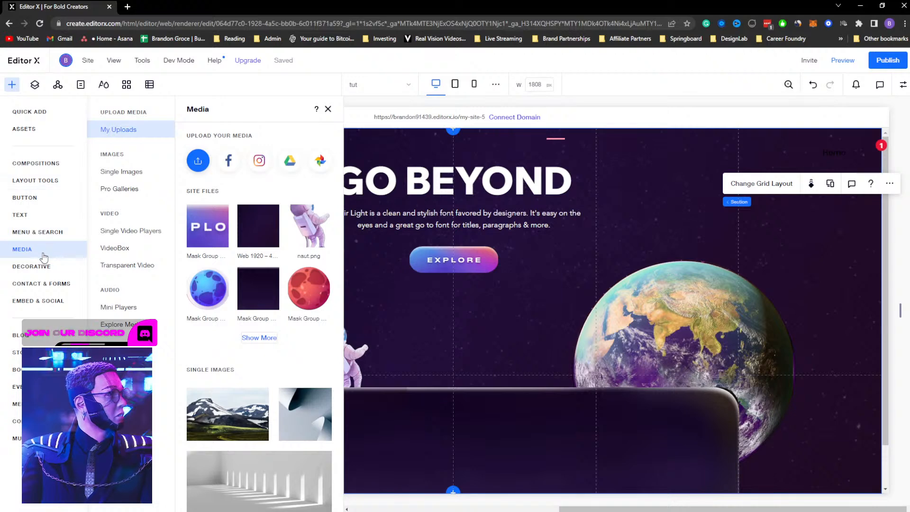
pyautogui.click(198, 160)
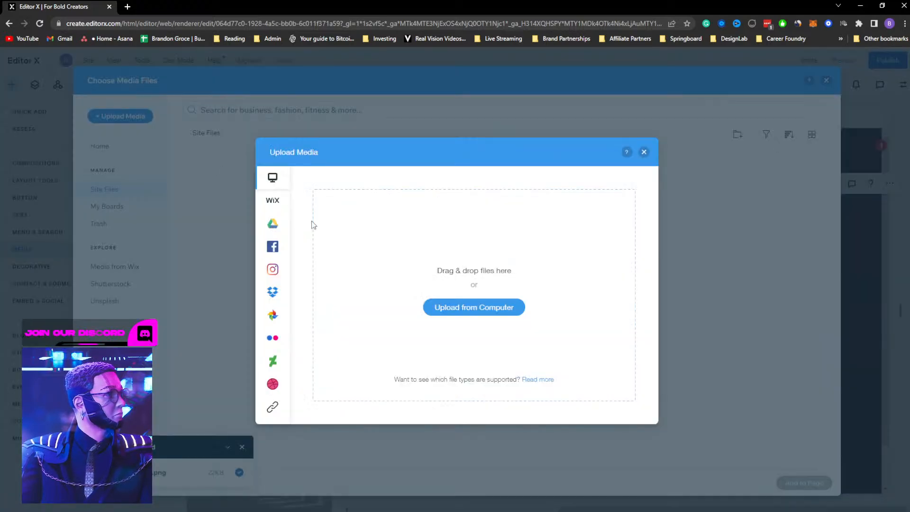
pyautogui.click(488, 313)
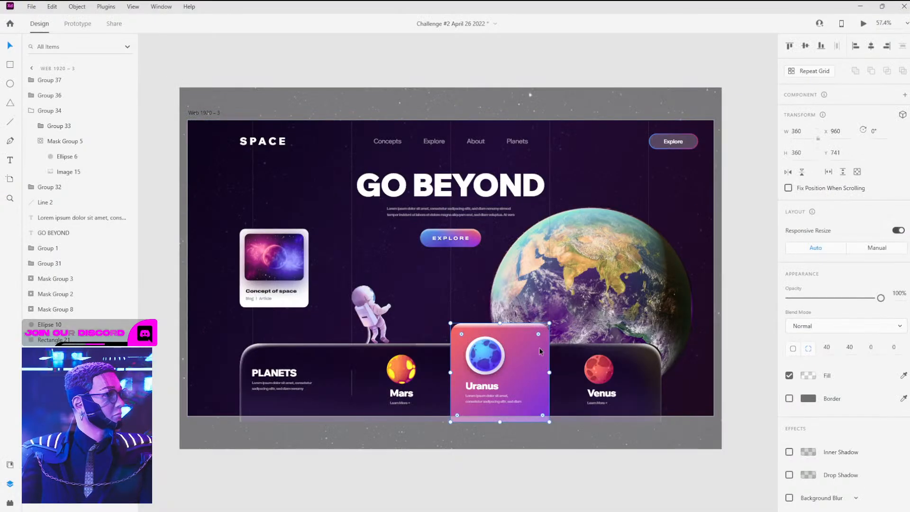
# In XD, move the Uranus card's gradient rectangle out onto the pasteboard
pyautogui.moveTo(541, 351)
pyautogui.mouseDown()
pyautogui.moveTo(540, 289)
pyautogui.moveTo(537, 353)
pyautogui.mouseUp()
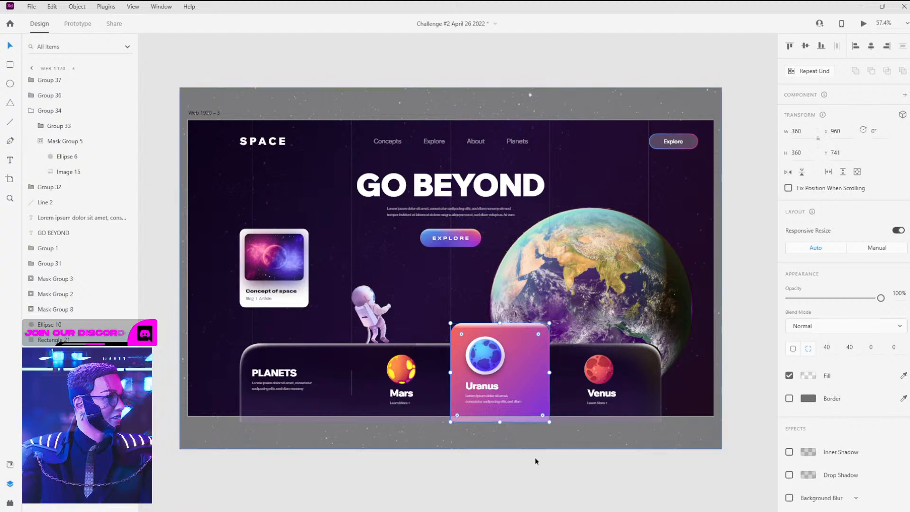
pyautogui.click(537, 426)
pyautogui.moveTo(536, 428); pyautogui.dragTo(540, 404)
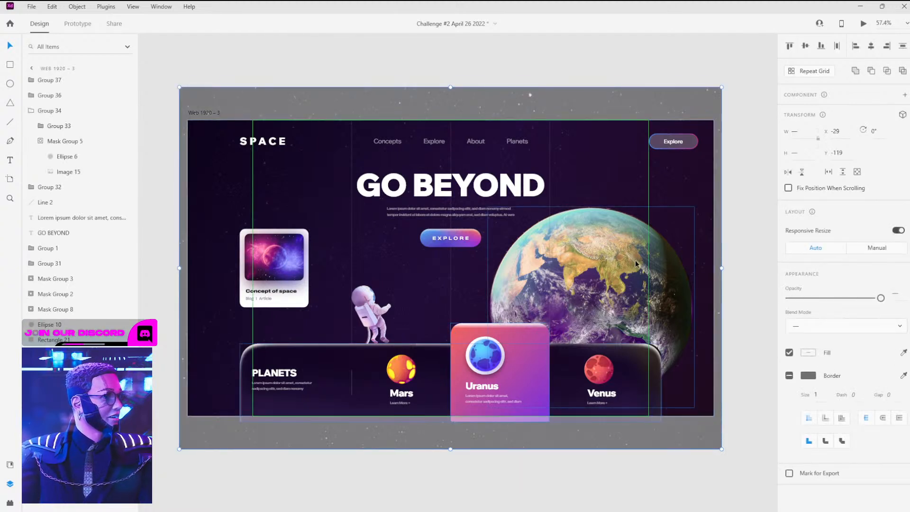
pyautogui.click(550, 469)
pyautogui.click(521, 353)
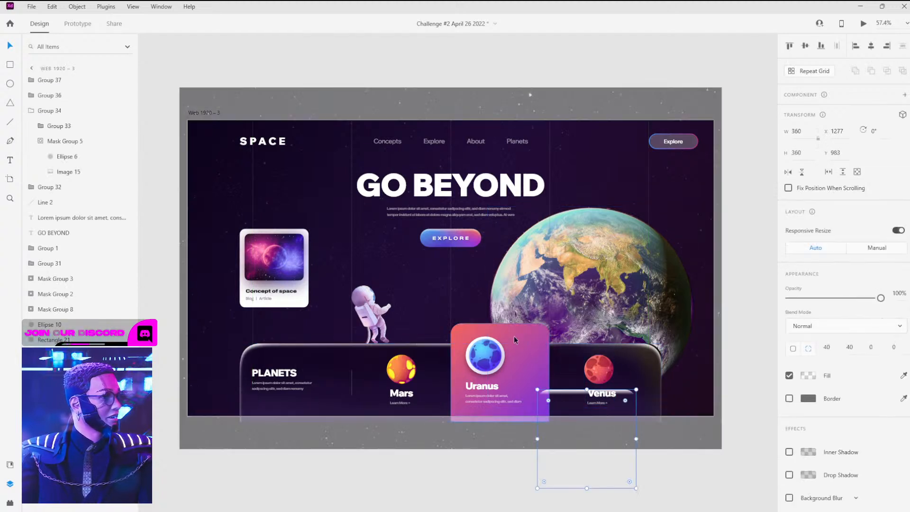
pyautogui.moveTo(514, 333); pyautogui.dragTo(701, 277)
pyautogui.keyDown('shift'); pyautogui.click(551, 392); pyautogui.keyUp('shift')
pyautogui.click(730, 419)
# Group the gradient card pieces on the pasteboard and export the group as a 1x PNG
pyautogui.scroll(8, 626, 264)
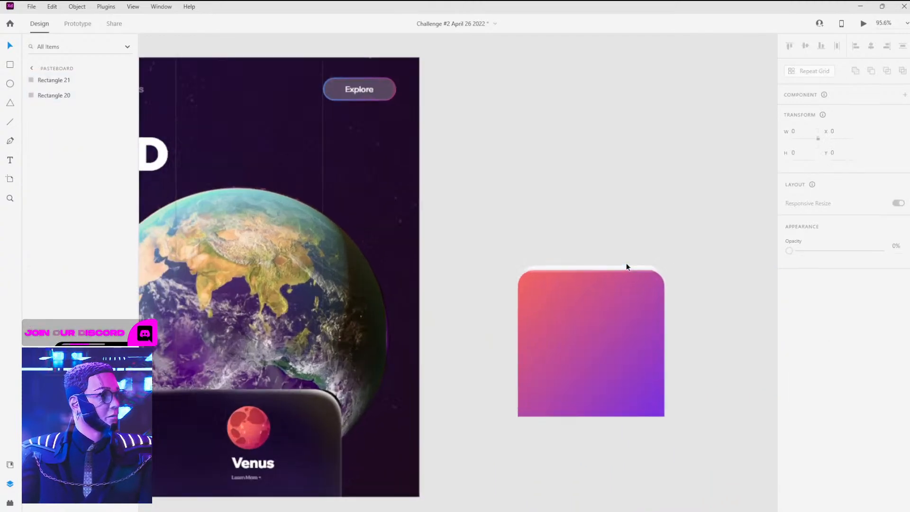
pyautogui.click(511, 277)
pyautogui.moveTo(512, 277); pyautogui.dragTo(512, 290)
pyautogui.scroll(-6, 568, 211)
pyautogui.moveTo(471, 202); pyautogui.dragTo(680, 385)
pyautogui.hotkey('ctrl', 'r')
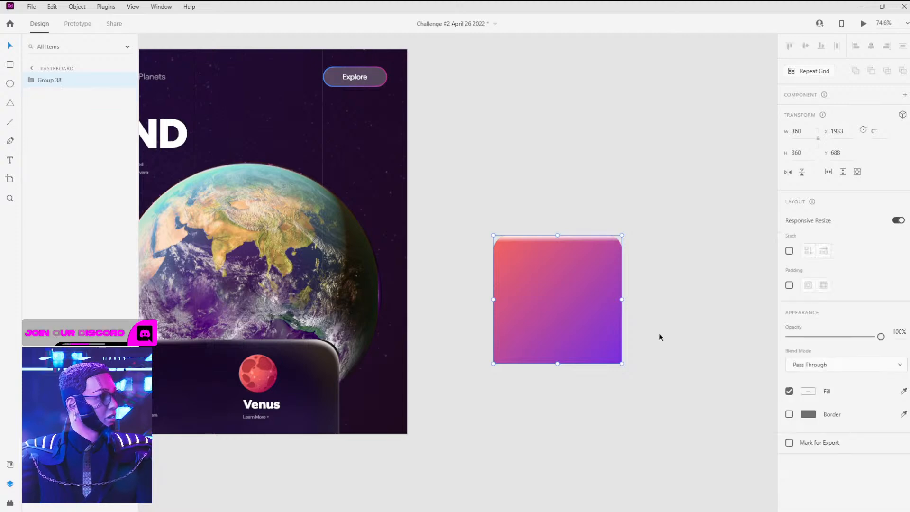
pyautogui.hotkey('ctrl', 'shift', 'g')
pyautogui.hotkey('ctrl', 'e')
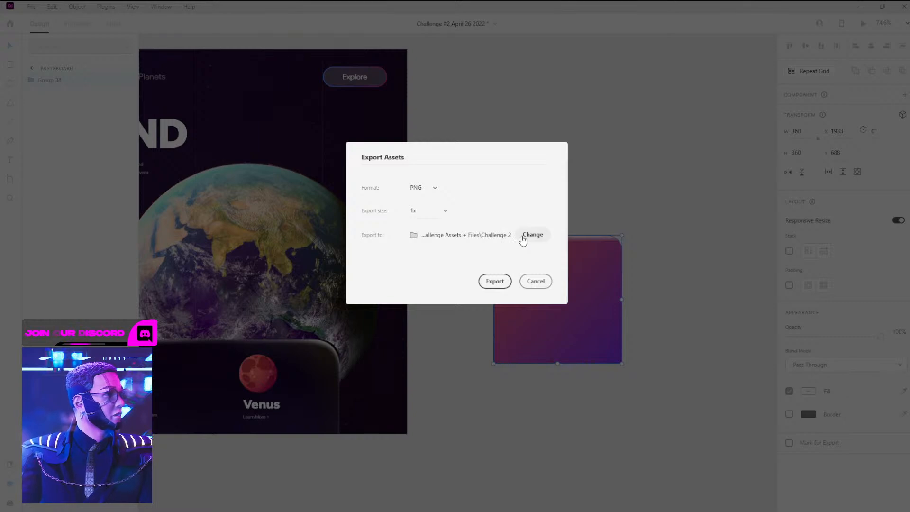
pyautogui.click(494, 281)
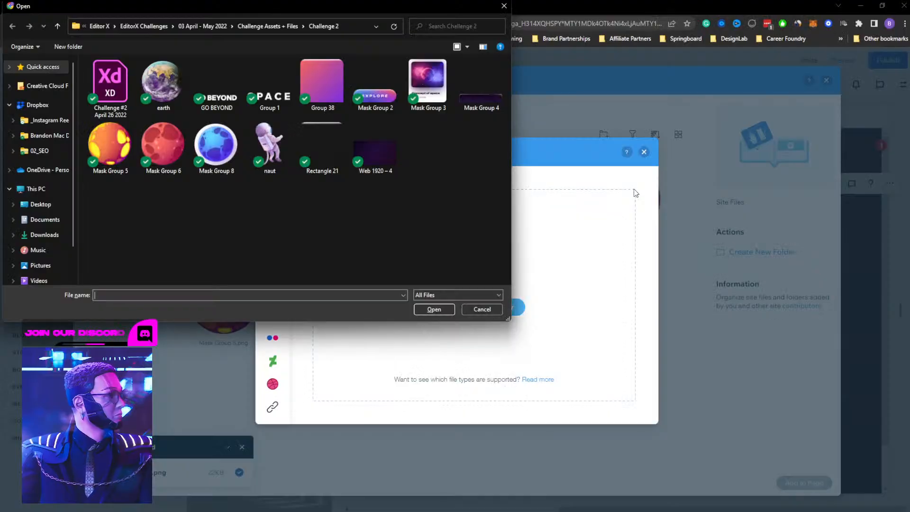
# Upload the Group 38 PNG and add it to the page, placing it over the bottom planets bar
pyautogui.click(309, 75)
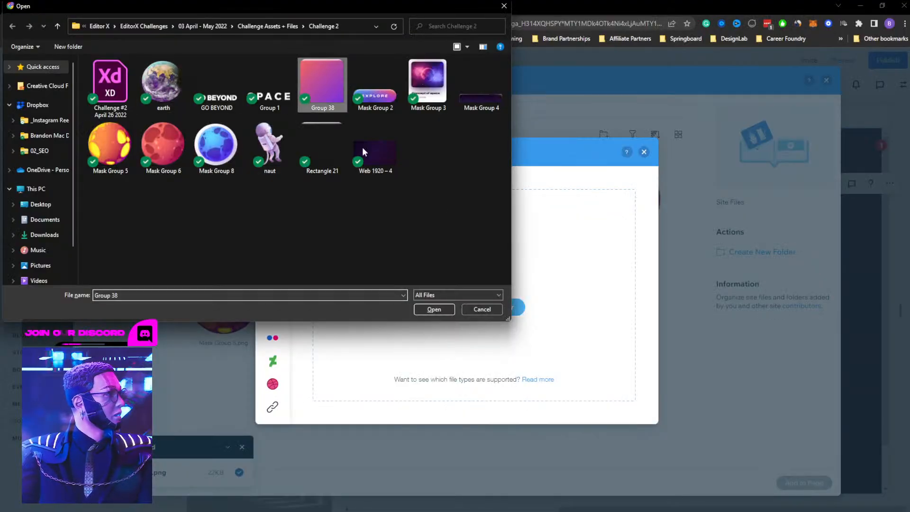
pyautogui.click(434, 309)
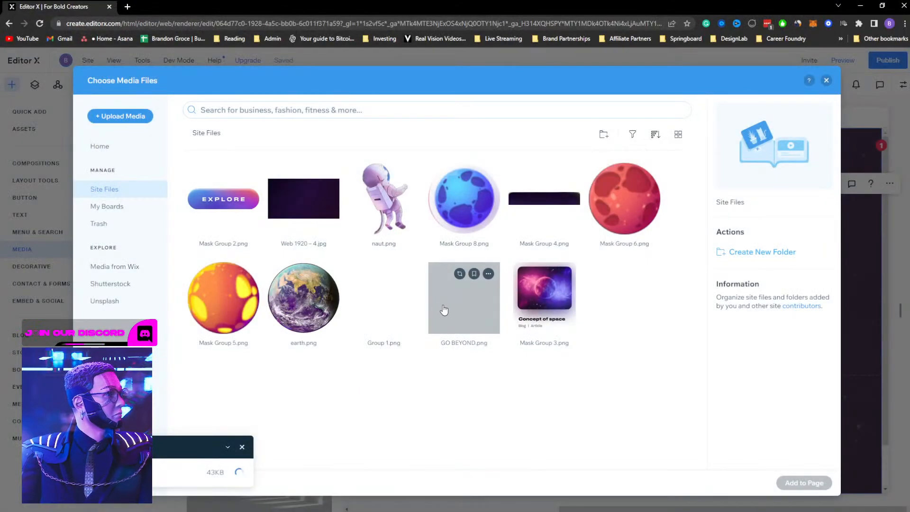
pyautogui.click(809, 489)
pyautogui.moveTo(417, 177); pyautogui.dragTo(504, 353)
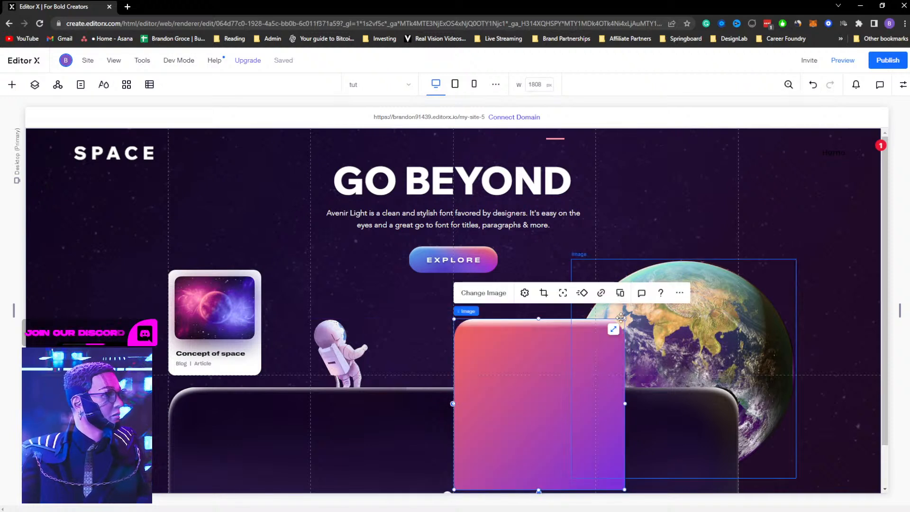
# Shrink the gradient card image to card size, undoing two attempts to move it
pyautogui.moveTo(624, 319); pyautogui.dragTo(594, 348)
pyautogui.scroll(-1, 544, 406)
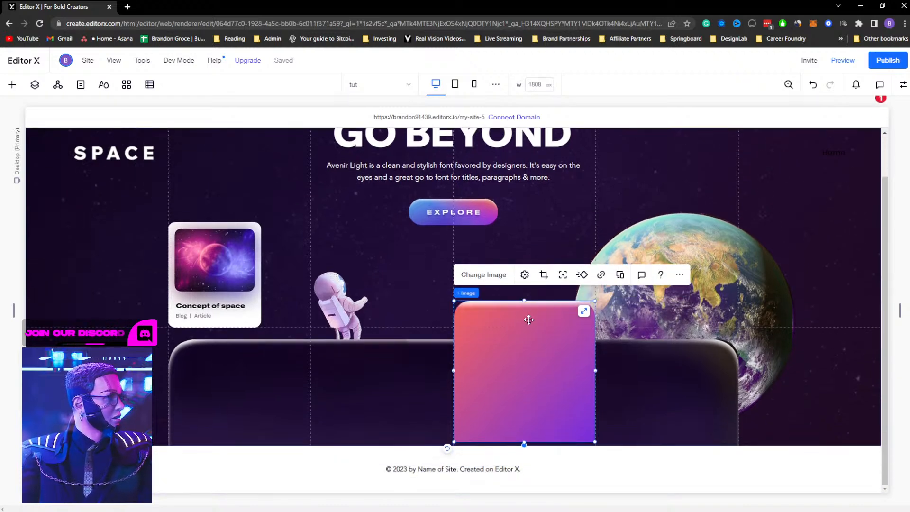
pyautogui.moveTo(530, 321); pyautogui.dragTo(543, 341)
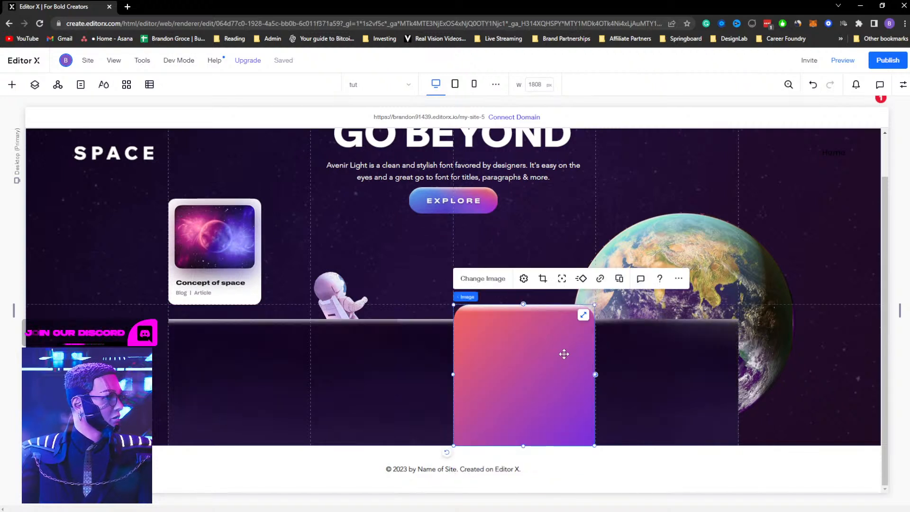
pyautogui.hotkey('ctrl', 'z')
pyautogui.moveTo(536, 312); pyautogui.dragTo(533, 339)
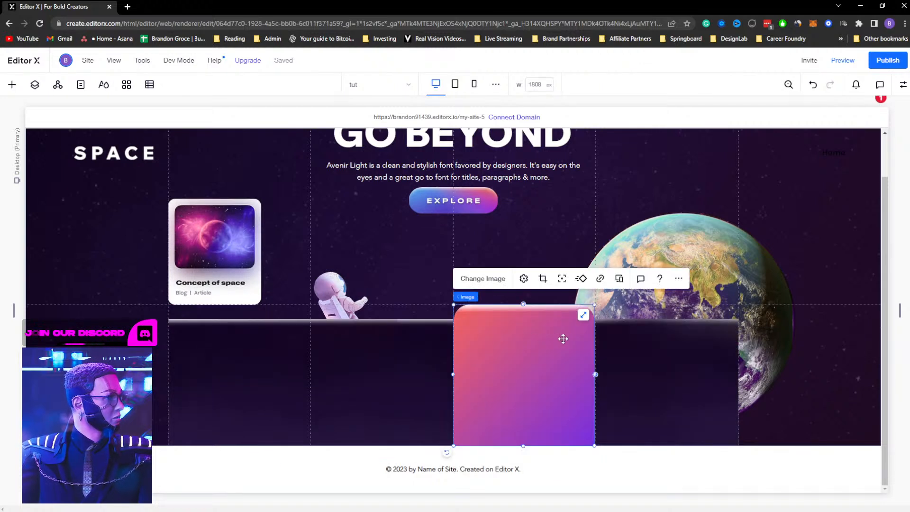
pyautogui.hotkey('ctrl', 'z')
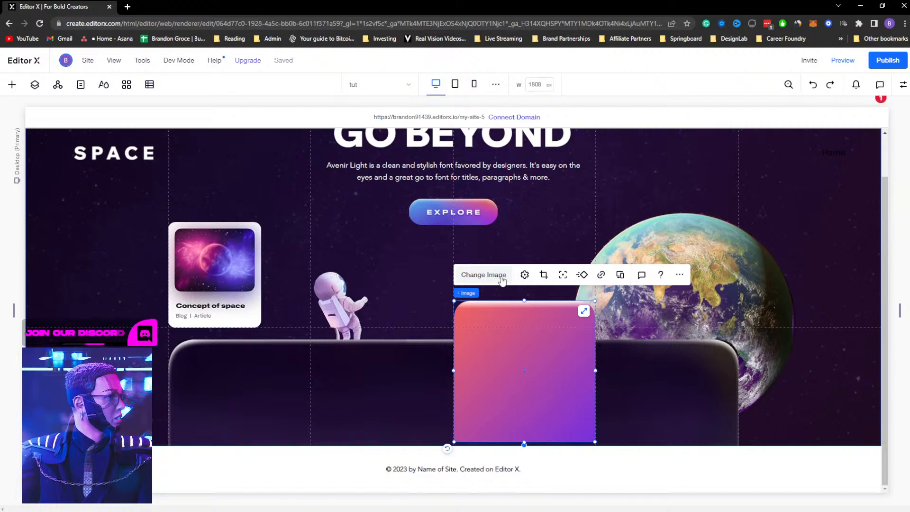
# Crop the gradient card image shorter and move it down onto the planets bar
pyautogui.click(544, 274)
pyautogui.moveTo(523, 441); pyautogui.dragTo(526, 409)
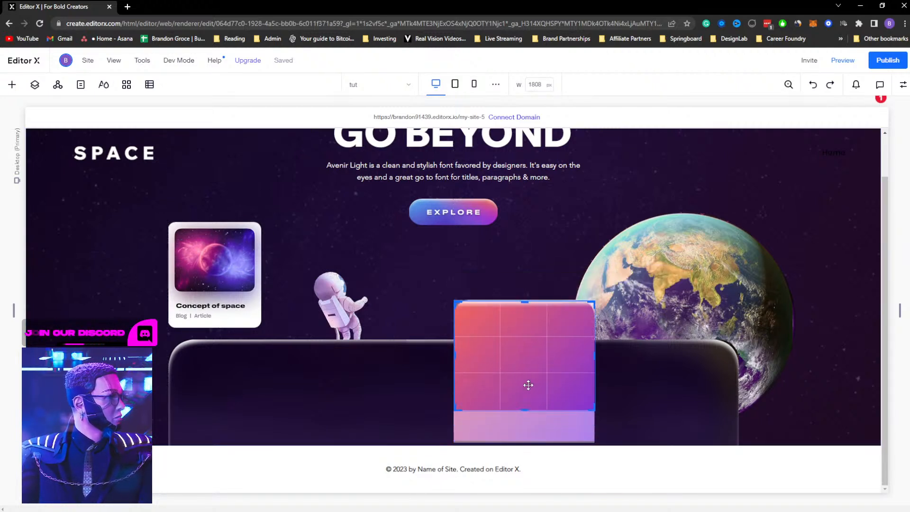
pyautogui.click(625, 281)
pyautogui.moveTo(520, 346); pyautogui.dragTo(522, 373)
# Align the gradient card image to the bottom and horizontal center of its grid cell
pyautogui.click(903, 85)
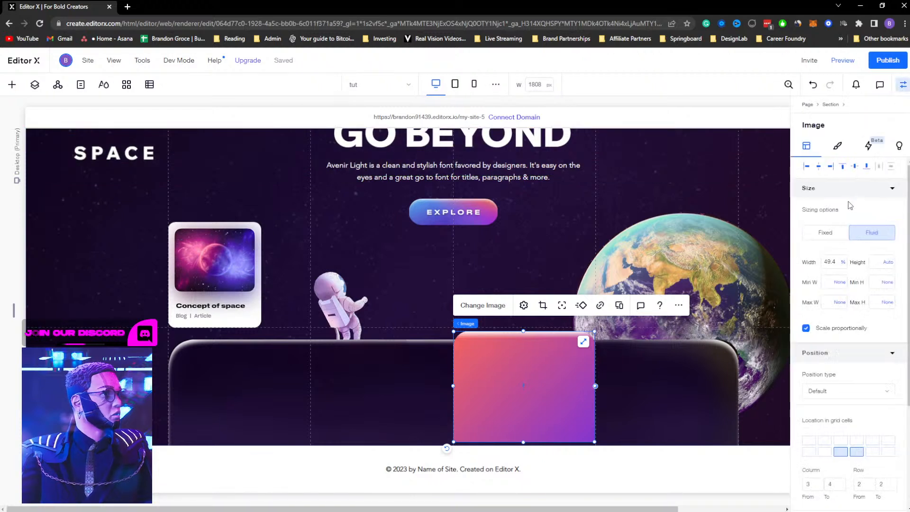
pyautogui.click(867, 167)
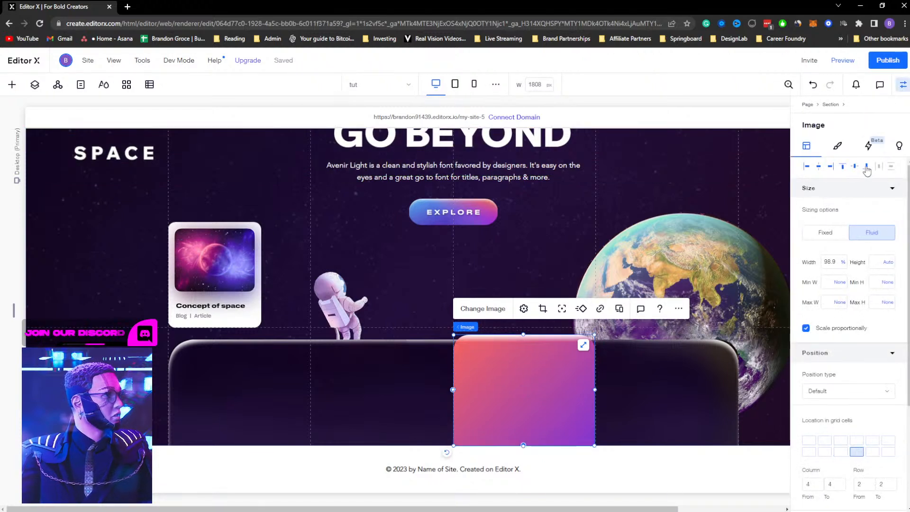
pyautogui.click(821, 168)
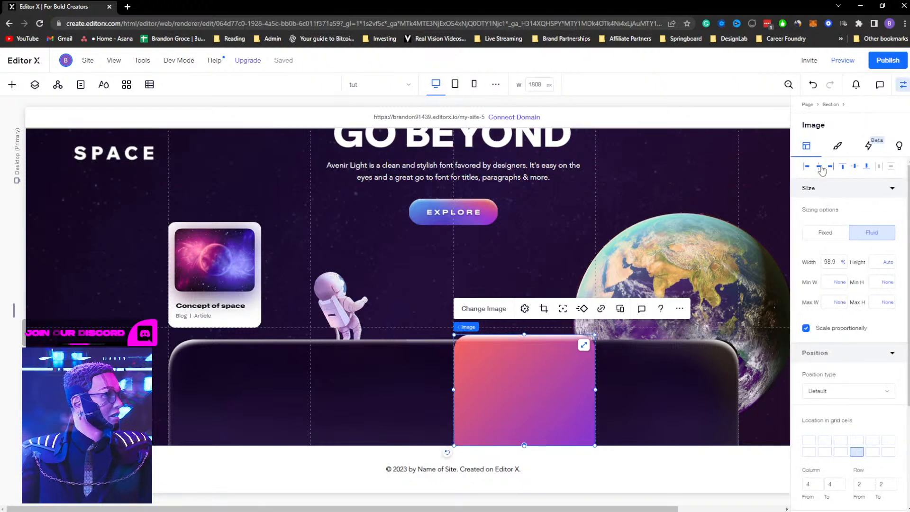
pyautogui.click(903, 85)
pyautogui.click(778, 227)
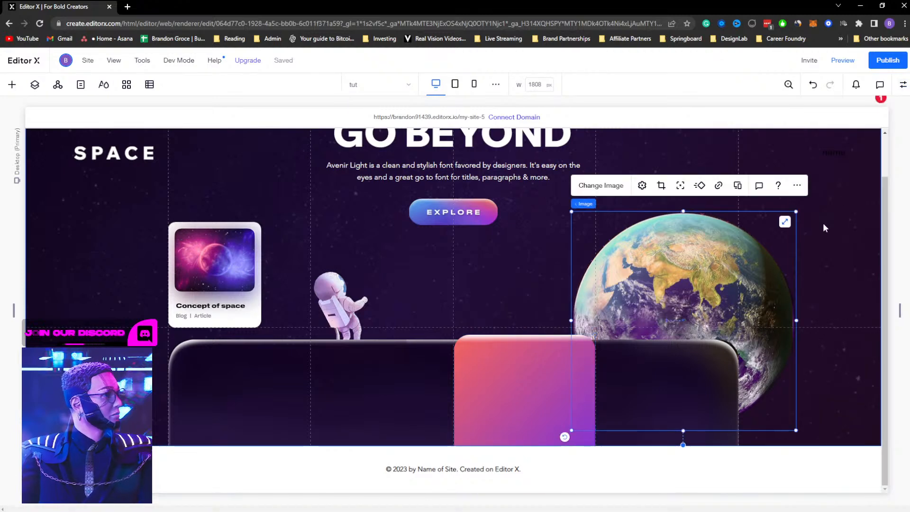
pyautogui.click(823, 223)
pyautogui.scroll(1, 518, 323)
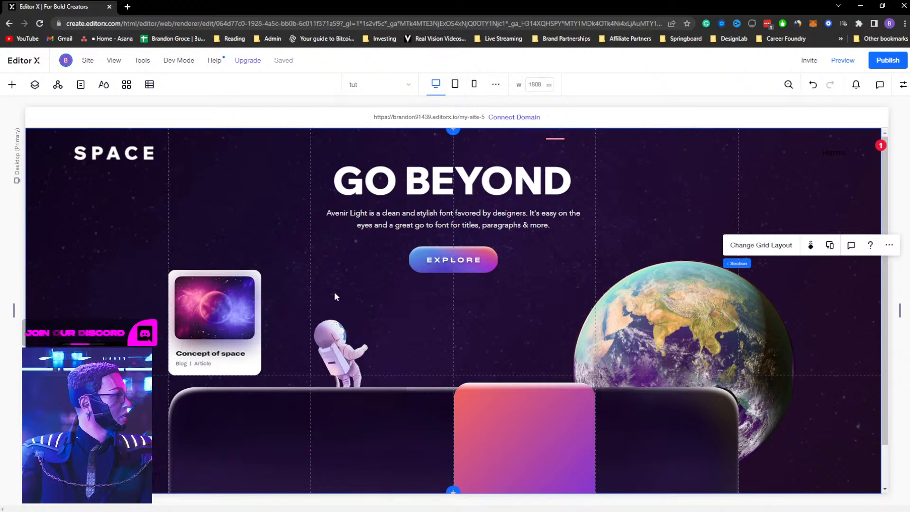
# Switch to the XD design to examine how the Uranus card sits on the planets bar, then return
pyautogui.hotkey('alt', 'Tab')
pyautogui.moveTo(514, 214); pyautogui.dragTo(712, 274)
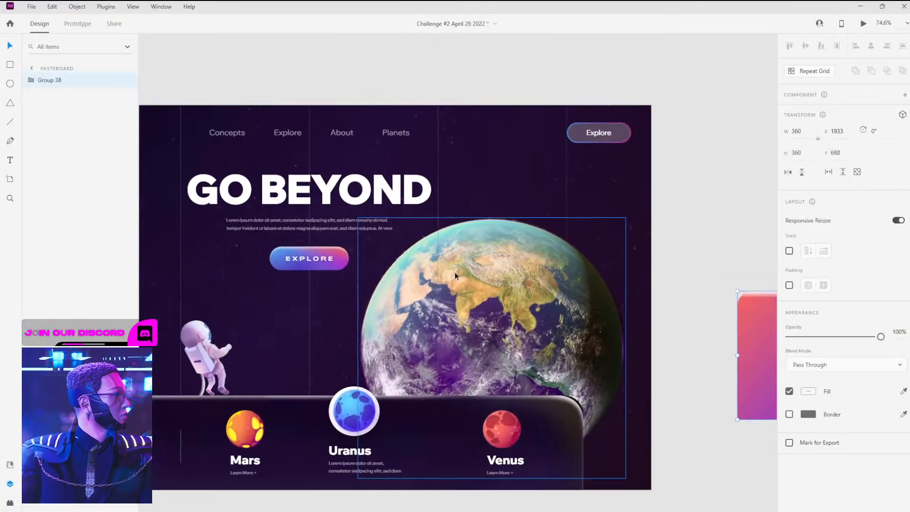
pyautogui.moveTo(450, 332); pyautogui.dragTo(590, 261)
pyautogui.moveTo(316, 331); pyautogui.dragTo(391, 279)
pyautogui.click(461, 320)
pyautogui.click(572, 287)
pyautogui.click(569, 332)
pyautogui.moveTo(570, 277); pyautogui.dragTo(423, 323)
pyautogui.hotkey('ctrl', 'z')
pyautogui.hotkey('ctrl', 'z')
pyautogui.hotkey('ctrl', 'z')
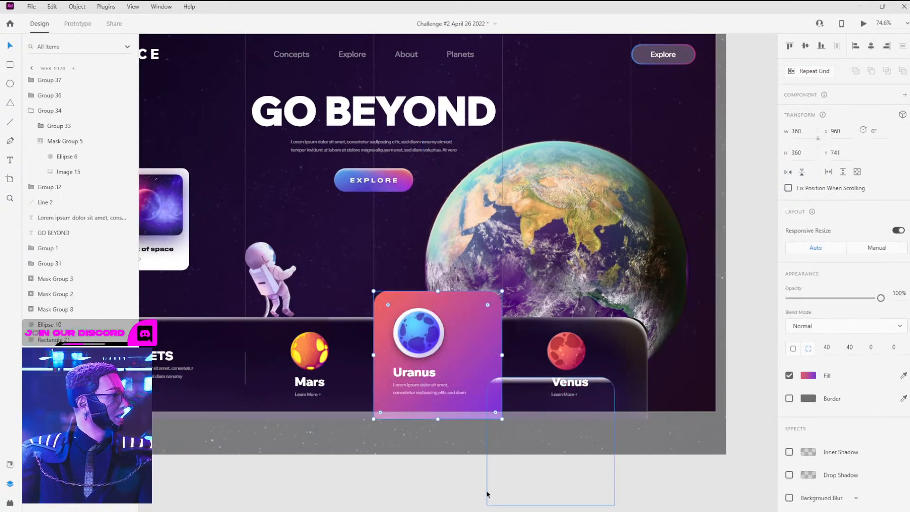
pyautogui.click(420, 494)
# Raise the section's lower grid row divider and open the bottom bar image's settings
pyautogui.moveTo(444, 241); pyautogui.dragTo(515, 327)
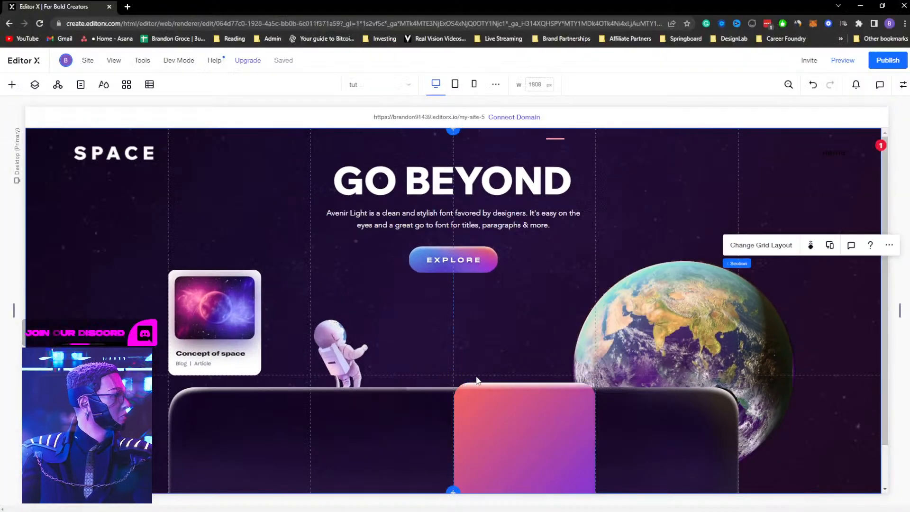
pyautogui.moveTo(479, 375); pyautogui.dragTo(481, 354)
pyautogui.click(408, 386)
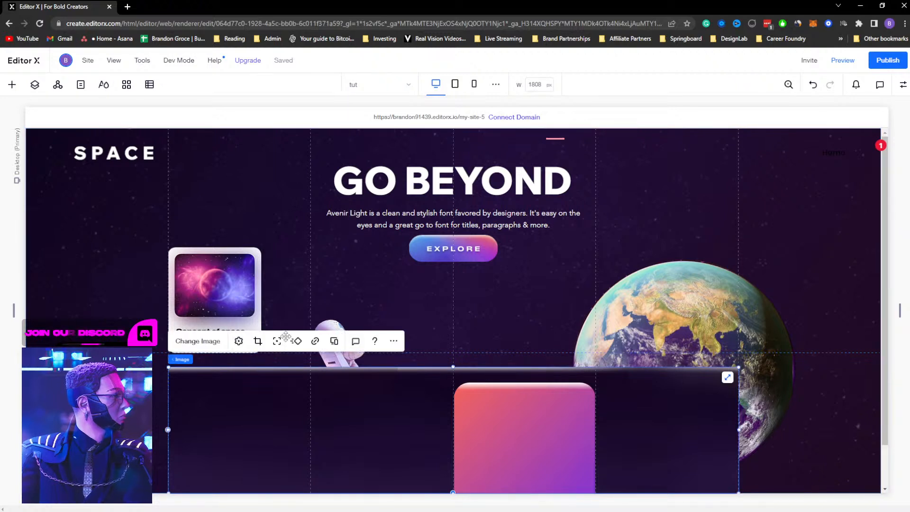
pyautogui.click(239, 340)
pyautogui.click(872, 346)
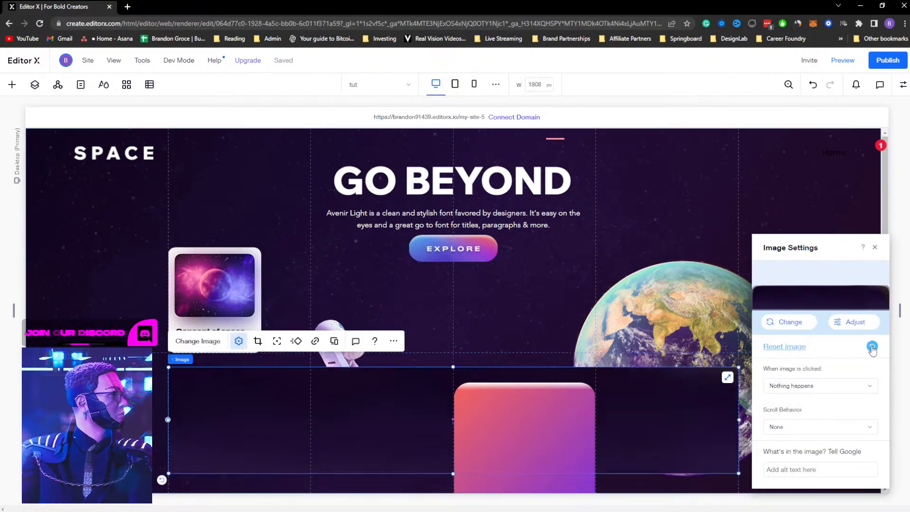
pyautogui.click(875, 247)
pyautogui.moveTo(350, 392); pyautogui.dragTo(351, 410)
# Re-crop the gradient card image so it rises above the bar and extends to the section's bottom edge
pyautogui.click(542, 402)
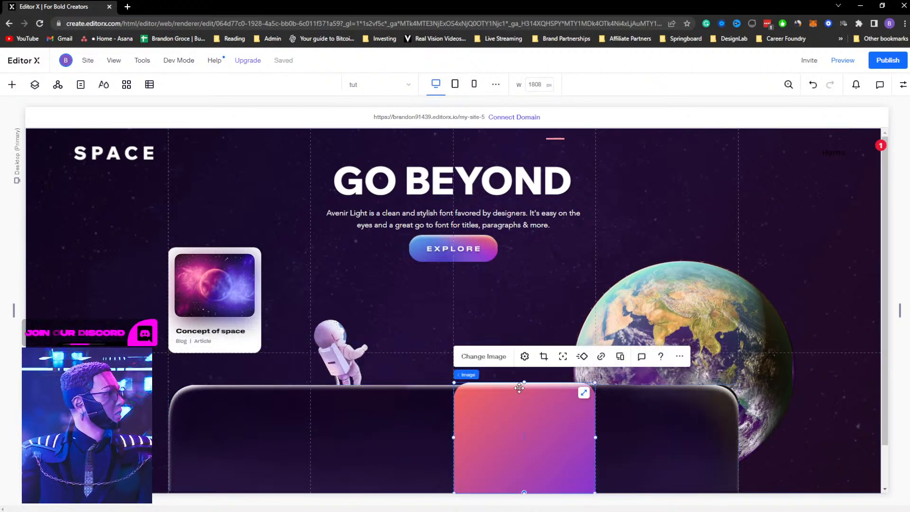
pyautogui.click(544, 356)
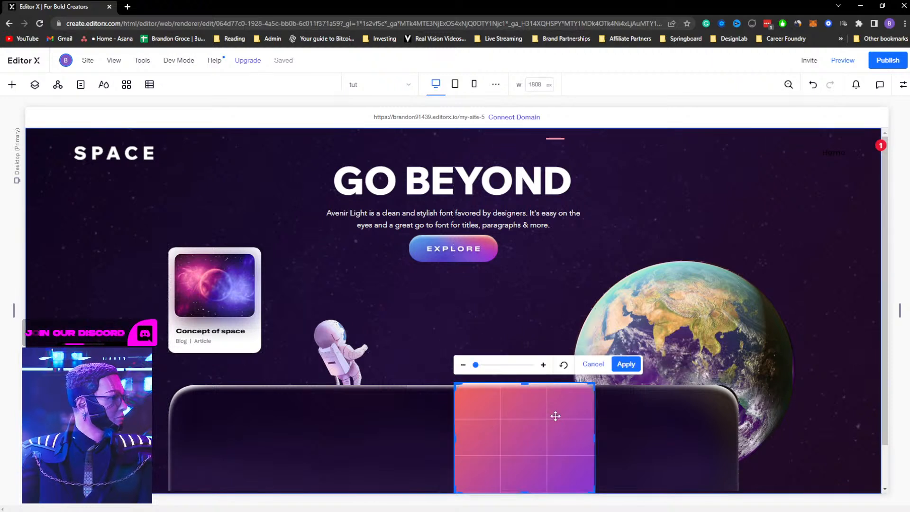
pyautogui.moveTo(528, 437); pyautogui.dragTo(523, 411)
pyautogui.click(627, 364)
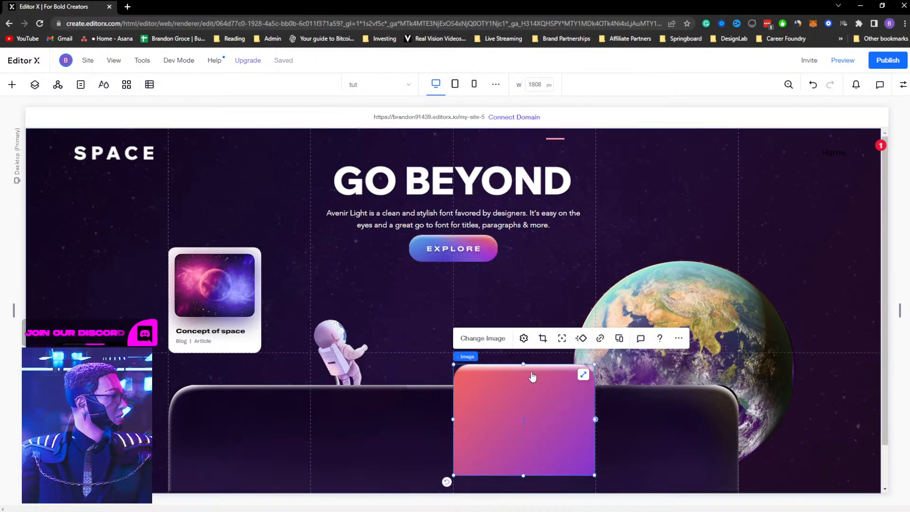
pyautogui.click(542, 341)
pyautogui.moveTo(524, 475); pyautogui.dragTo(527, 492)
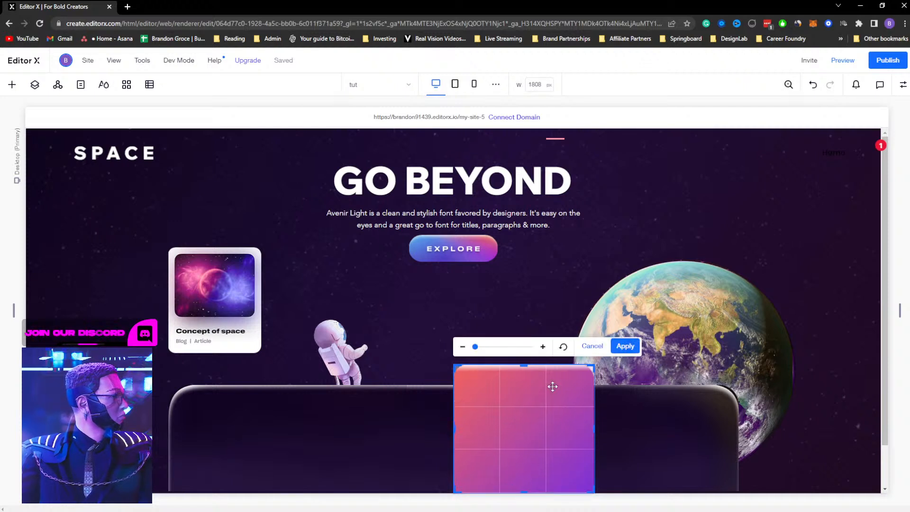
pyautogui.click(625, 345)
# Compare the card placement with the XD design
pyautogui.click(686, 360)
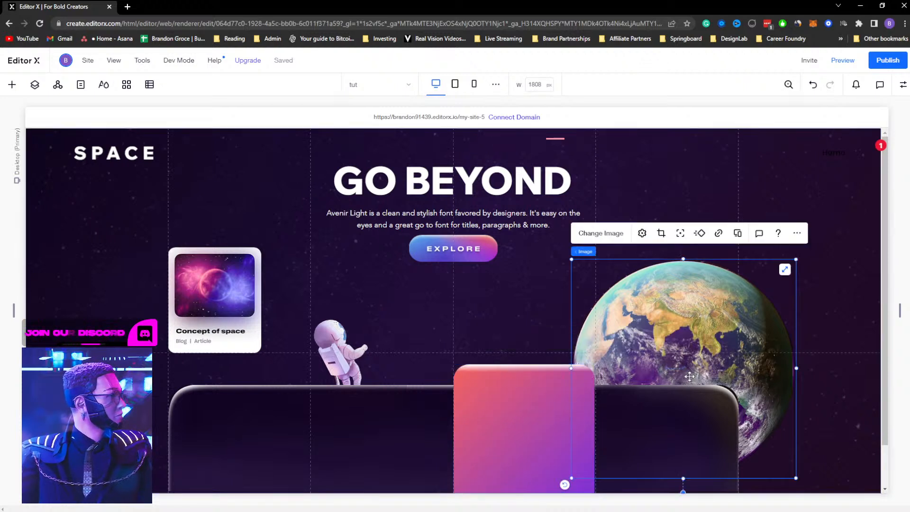
pyautogui.click(851, 300)
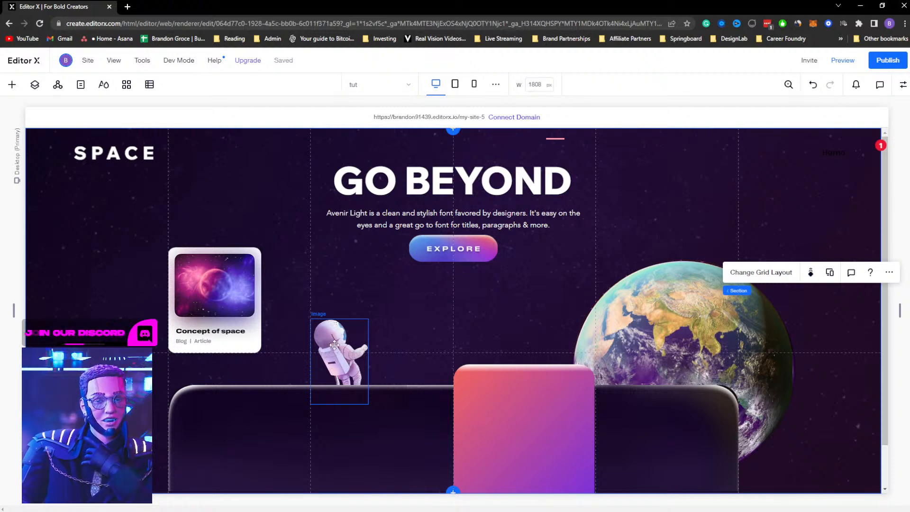
pyautogui.click(557, 395)
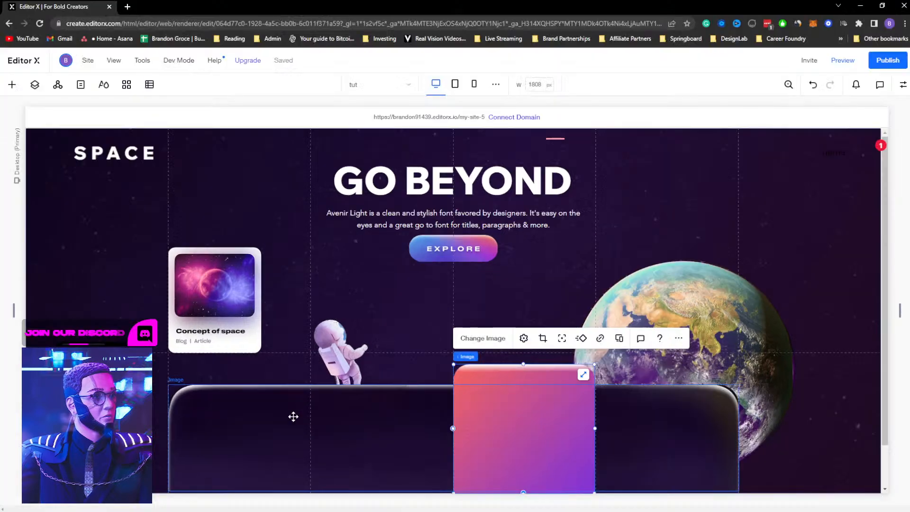
pyautogui.click(261, 437)
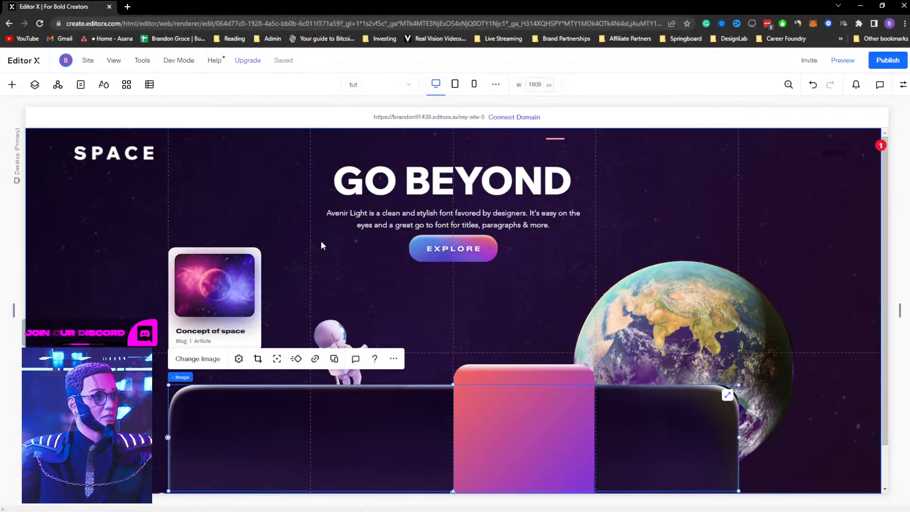
# Add a vertical line decorative element at the left column edge and stretch it down to the planets bar
pyautogui.rightClick(250, 206)
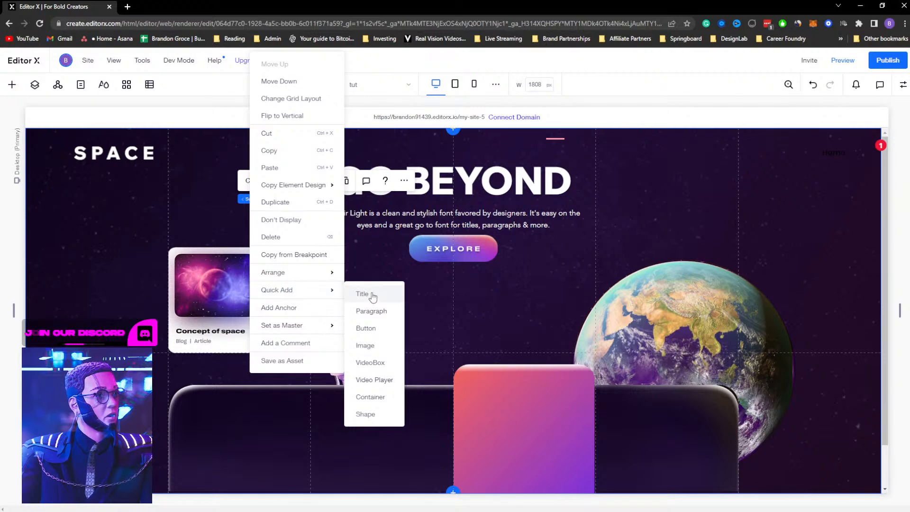
pyautogui.click(109, 211)
pyautogui.click(13, 86)
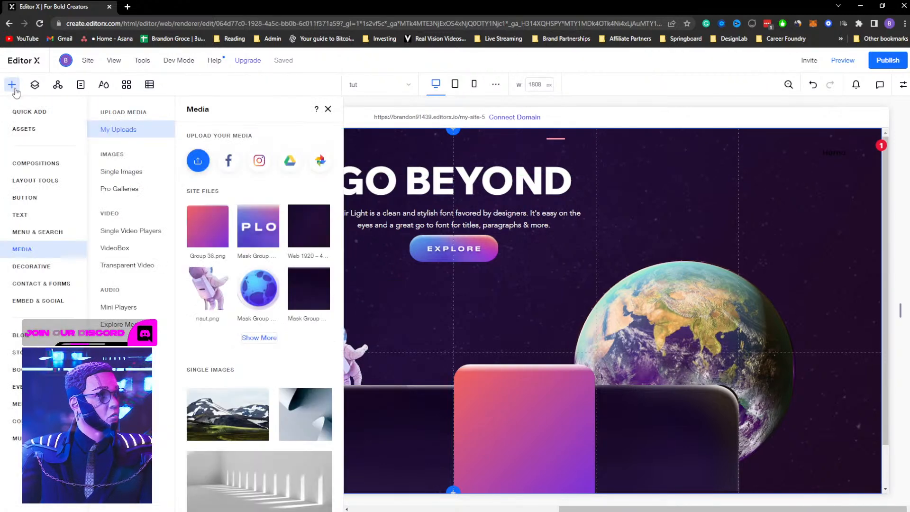
pyautogui.click(52, 265)
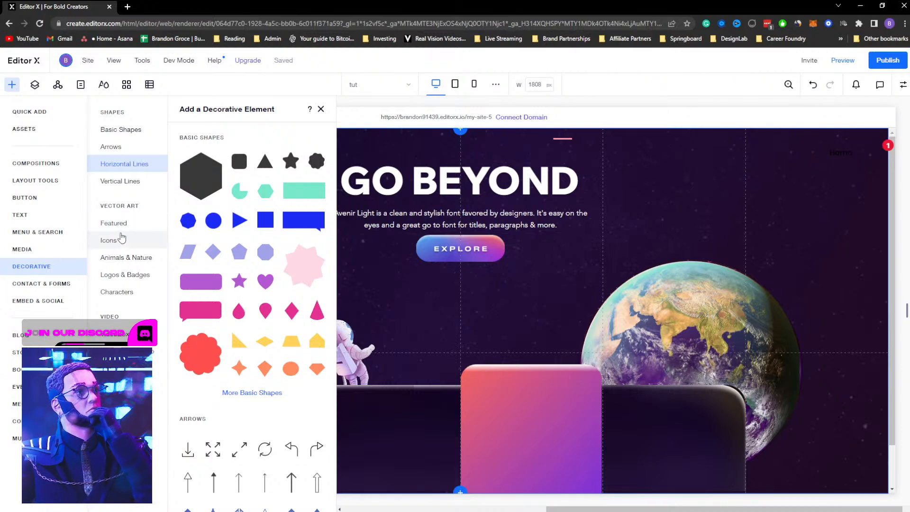
pyautogui.click(129, 183)
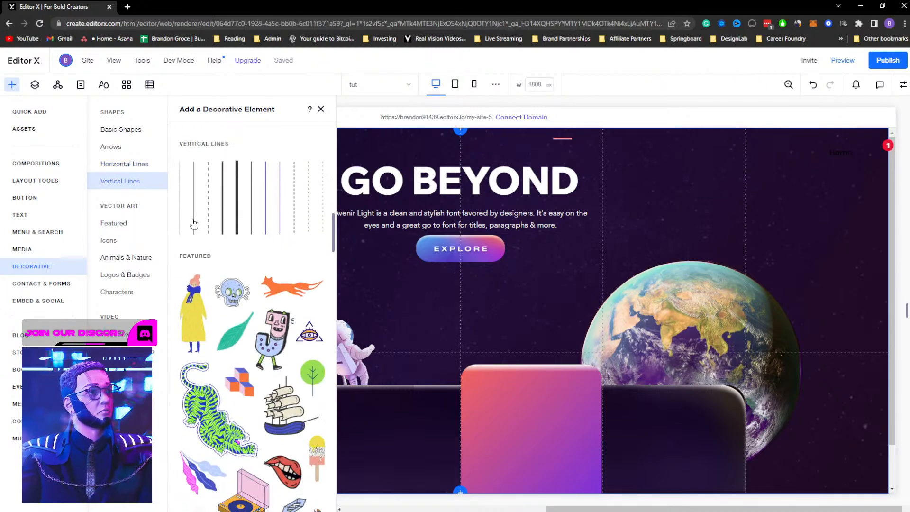
pyautogui.moveTo(178, 209)
pyautogui.mouseDown()
pyautogui.moveTo(295, 186)
pyautogui.moveTo(289, 271)
pyautogui.moveTo(172, 219)
pyautogui.mouseUp()
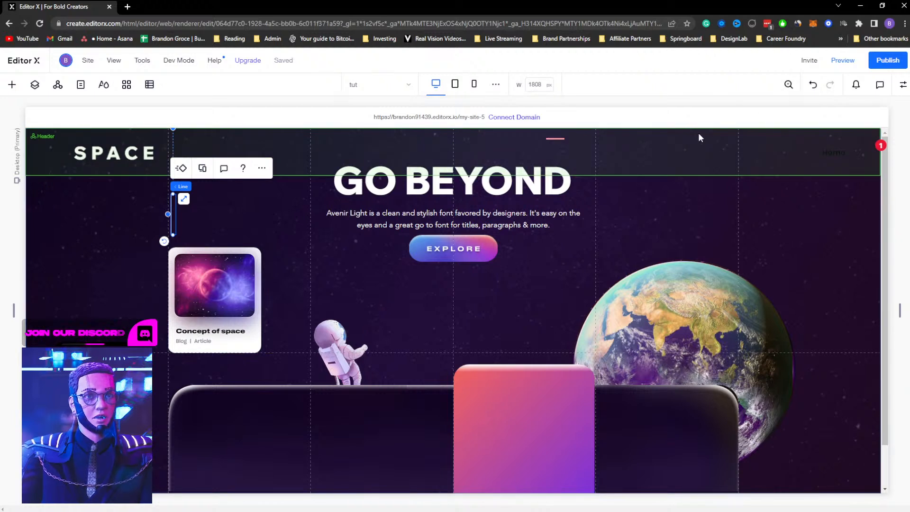
pyautogui.moveTo(173, 234); pyautogui.dragTo(179, 382)
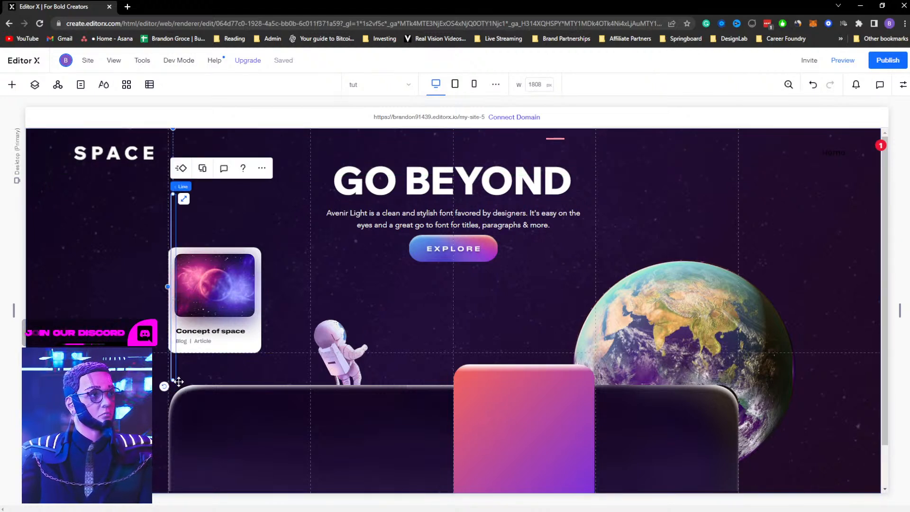
# Set the vertical line's height to 100%
pyautogui.click(903, 84)
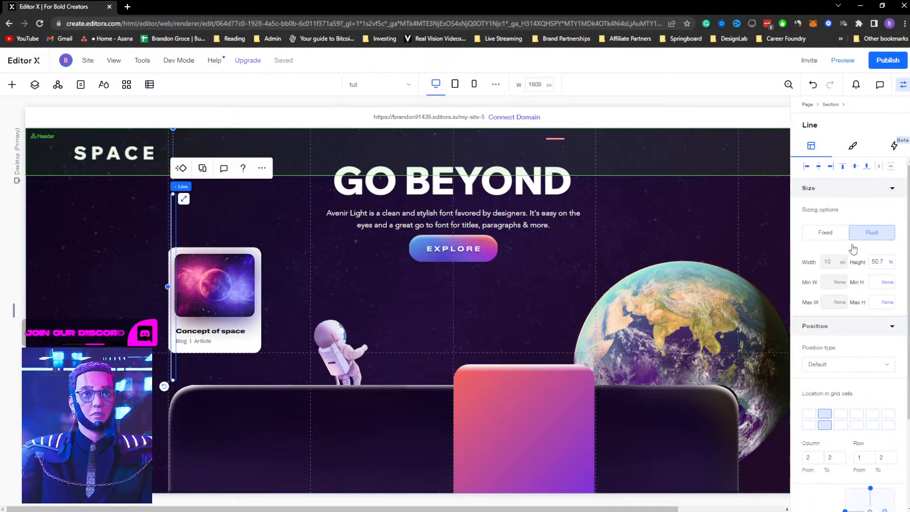
pyautogui.click(881, 262)
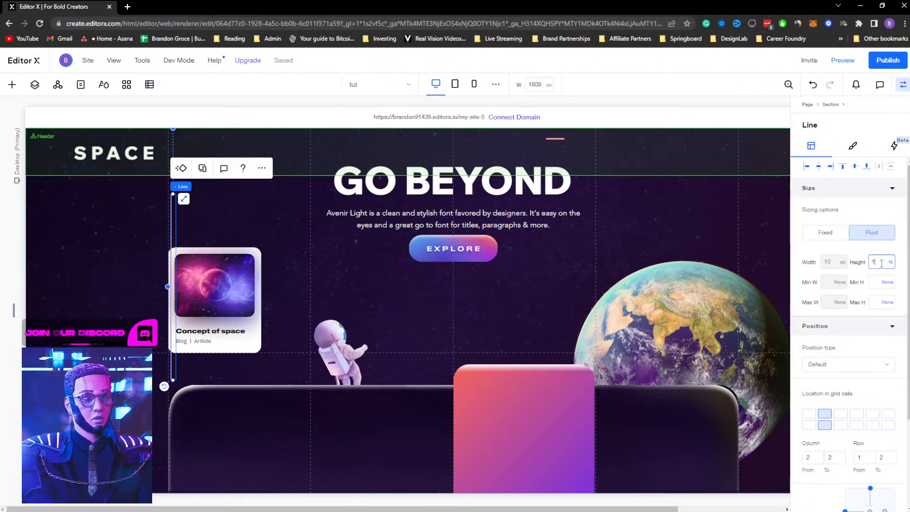
pyautogui.press('Return')
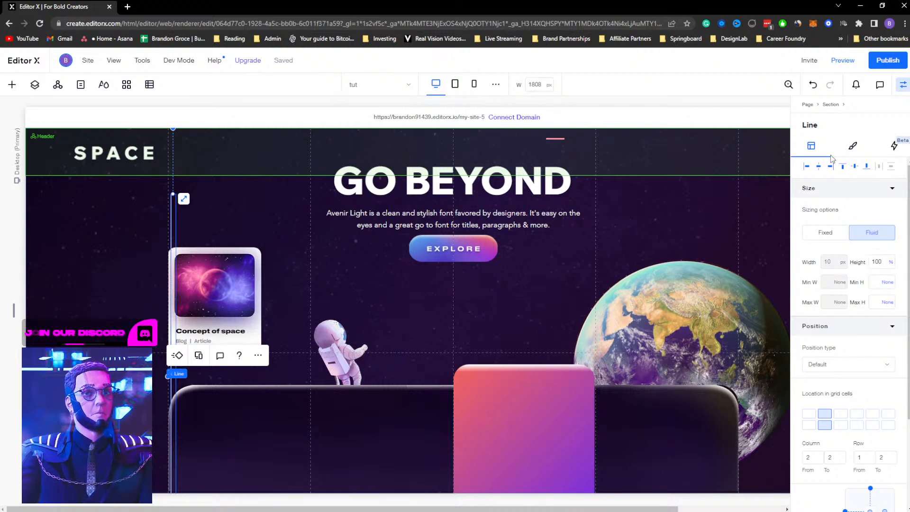
# Align the vertical line to the top of its cell and move it lower in the layer order
pyautogui.click(844, 174)
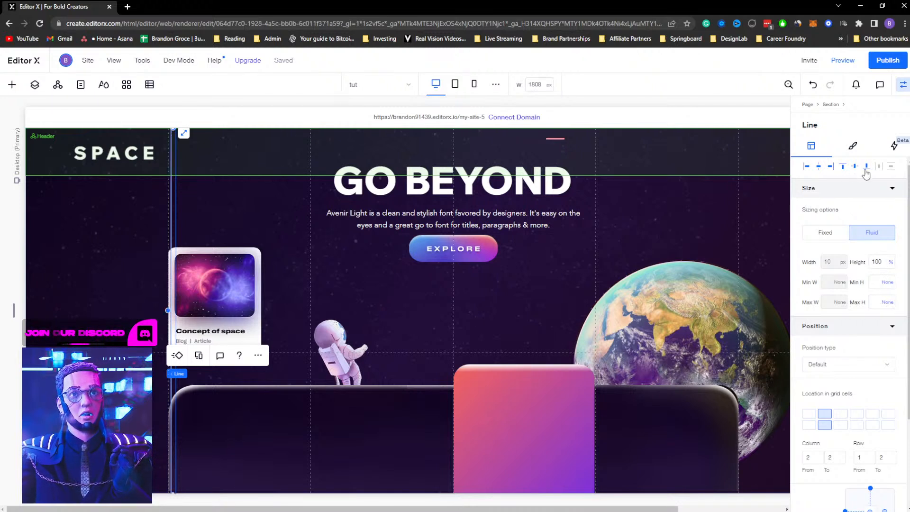
pyautogui.click(34, 89)
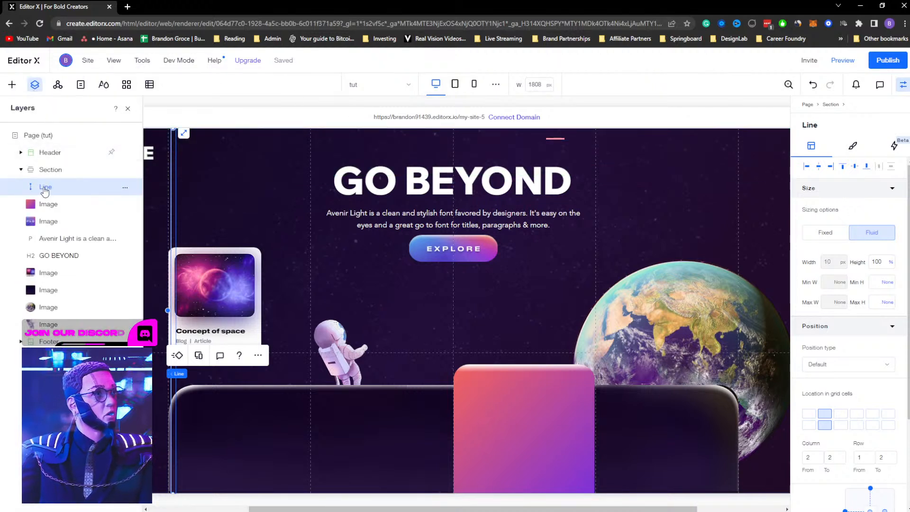
pyautogui.moveTo(46, 198); pyautogui.dragTo(42, 274)
# Rename the dark bar image layer as dash
pyautogui.doubleClick(47, 273)
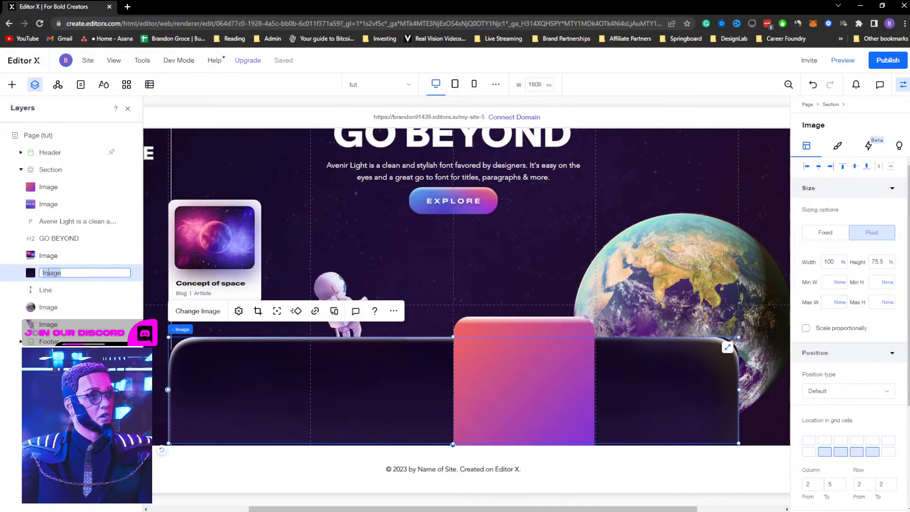
pyautogui.write('nav')
pyautogui.press('Return')
pyautogui.doubleClick(46, 274)
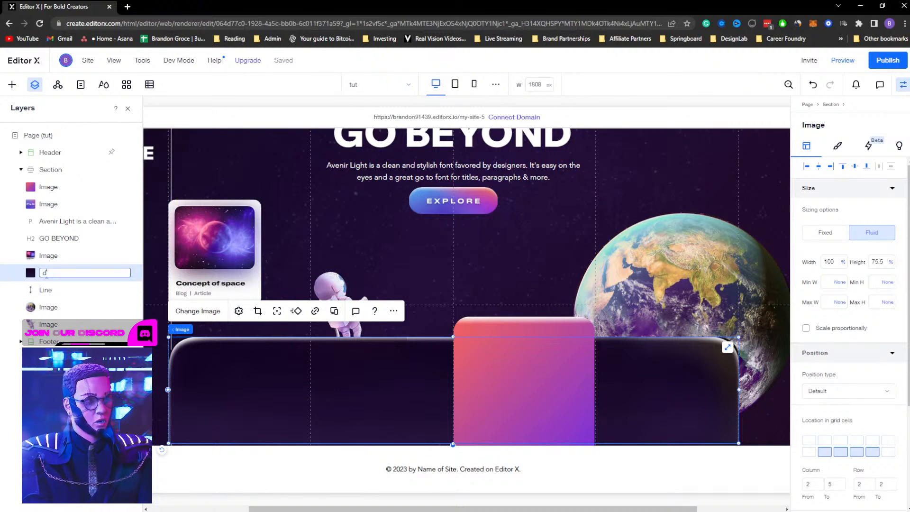
pyautogui.press('Return')
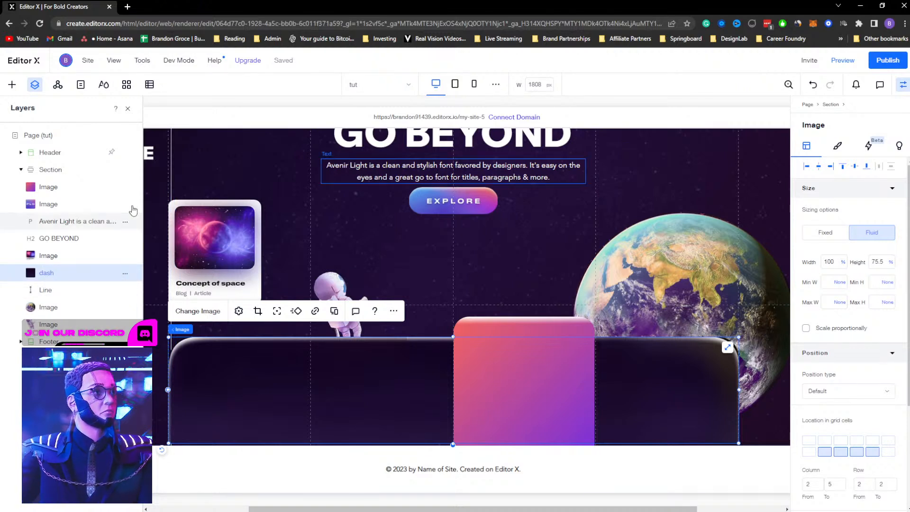
# Set the vertical line's colour opacity to 25%
pyautogui.click(173, 181)
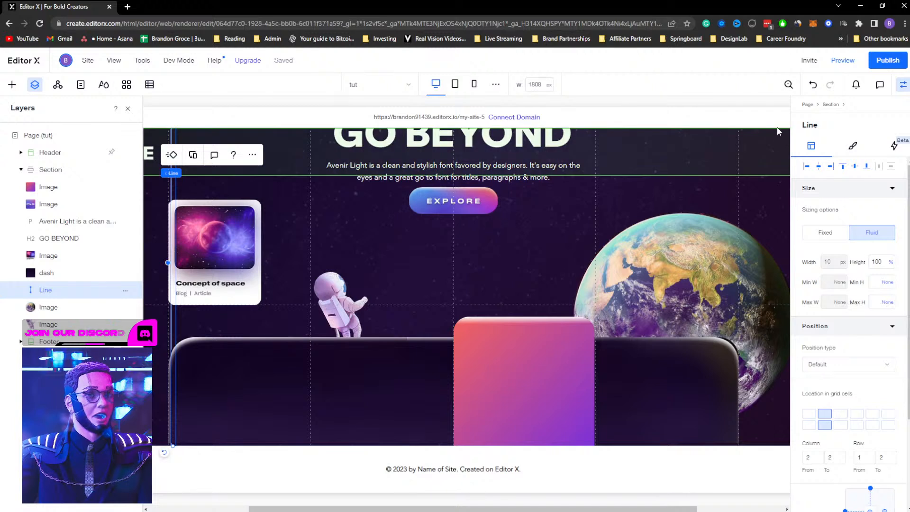
pyautogui.click(806, 167)
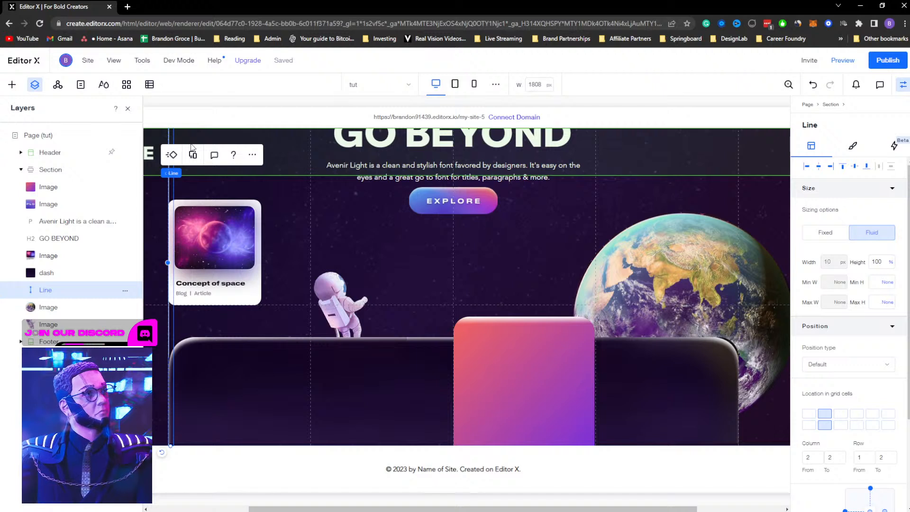
pyautogui.click(851, 147)
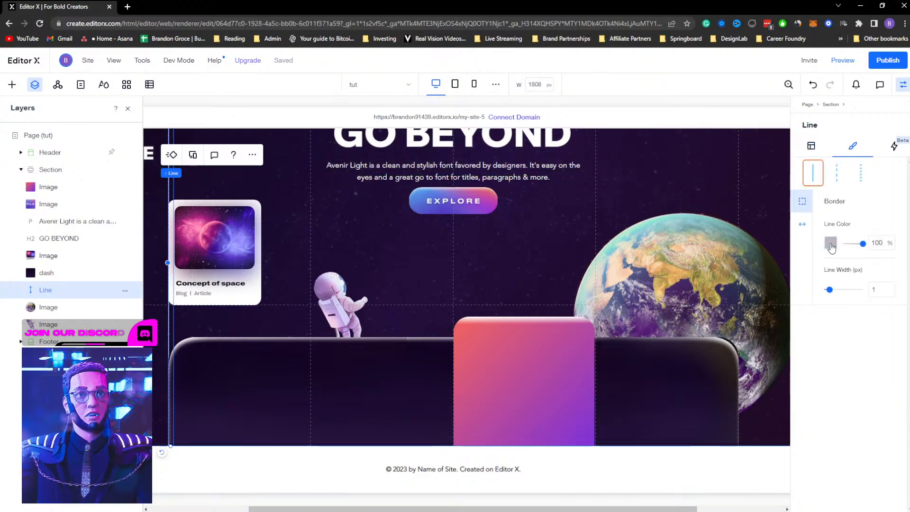
pyautogui.click(831, 241)
pyautogui.click(831, 294)
pyautogui.click(875, 233)
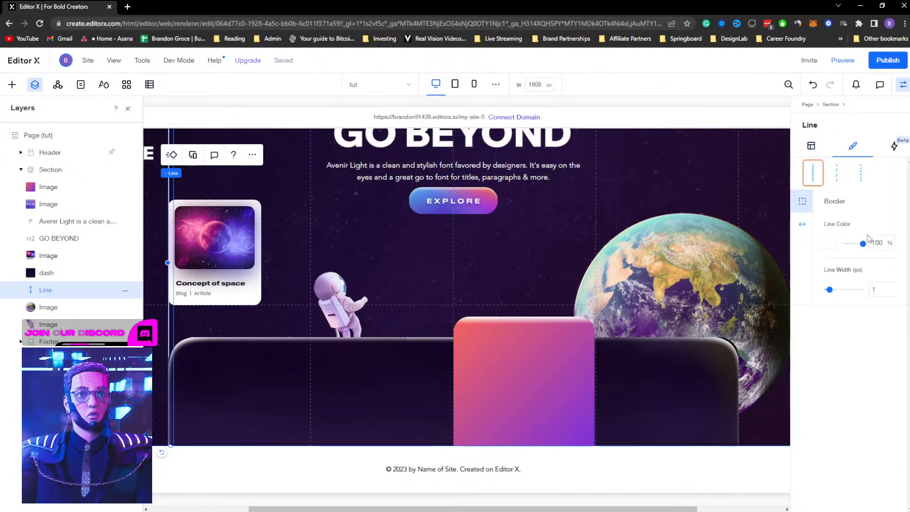
pyautogui.moveTo(863, 247); pyautogui.dragTo(849, 248)
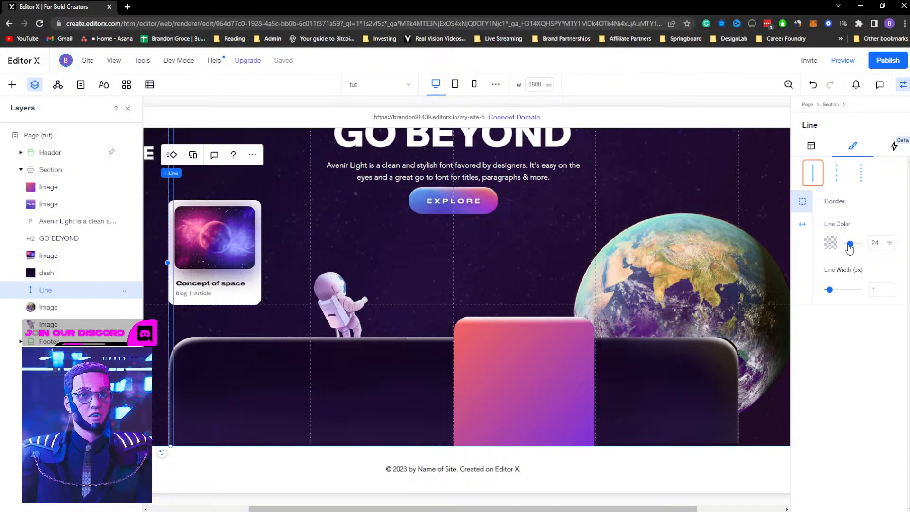
pyautogui.click(880, 243)
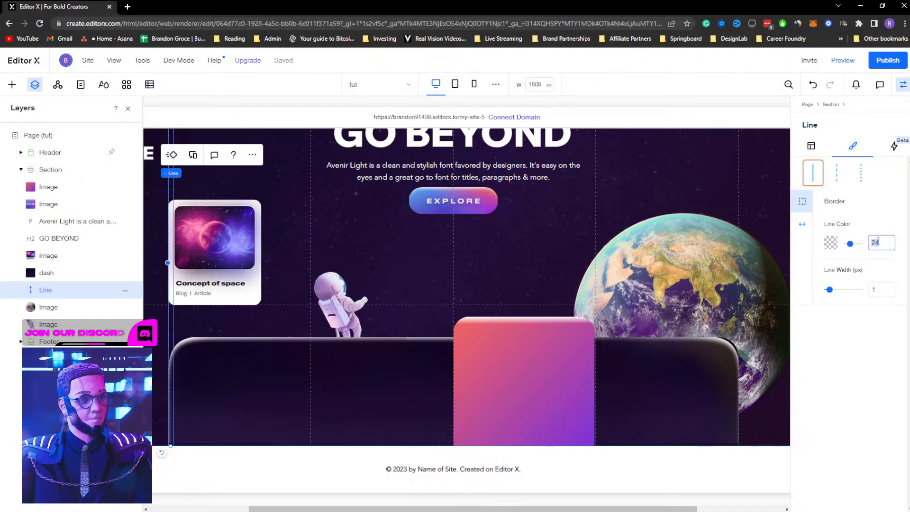
pyautogui.write('25')
pyautogui.click(301, 198)
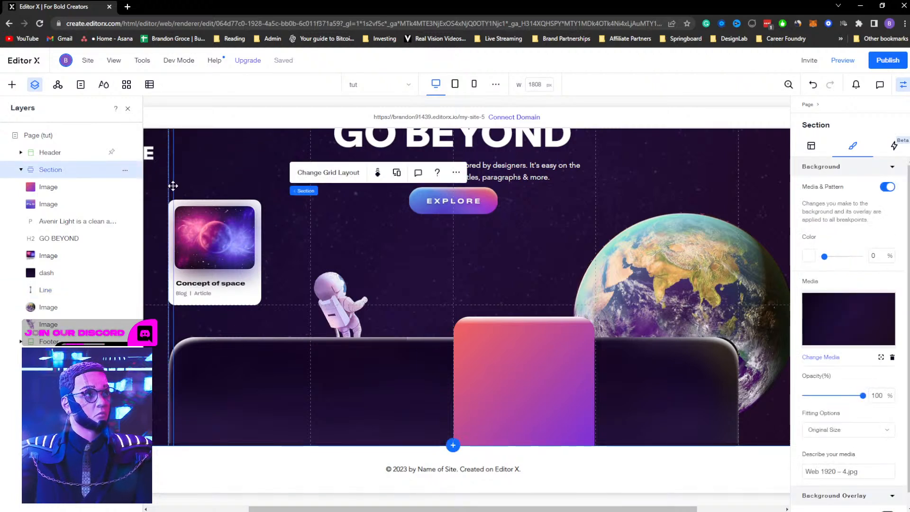
# Move the vertical line to the second column edge beside the astronaut and align it to the top
pyautogui.click(173, 184)
pyautogui.moveTo(173, 186); pyautogui.dragTo(183, 192)
pyautogui.moveTo(239, 196); pyautogui.dragTo(318, 194)
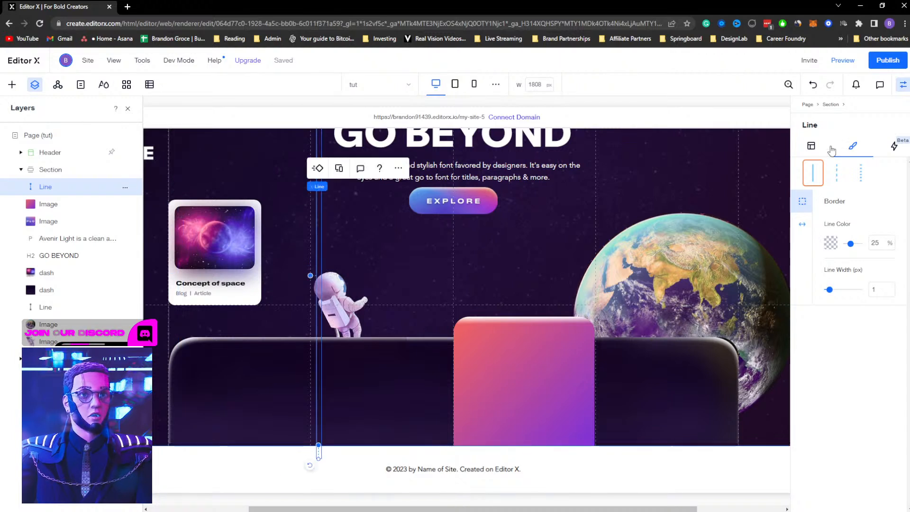
pyautogui.click(811, 148)
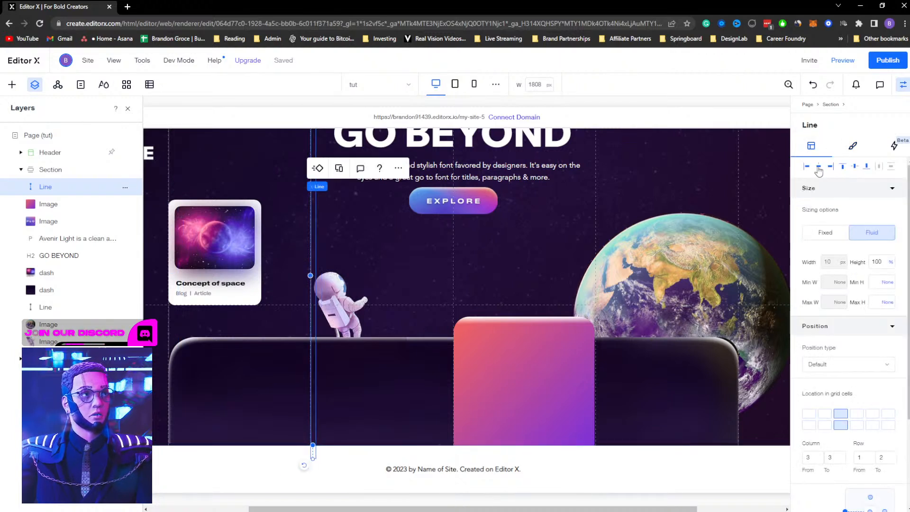
pyautogui.click(843, 169)
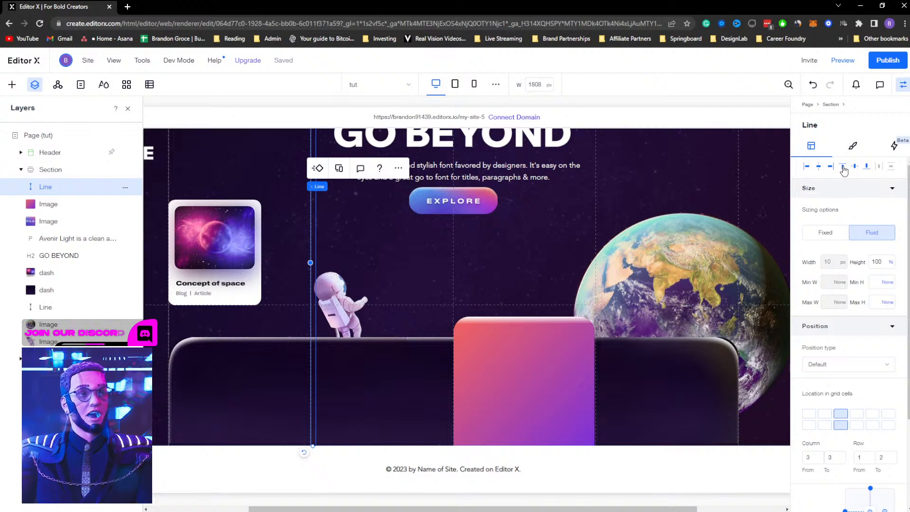
# Duplicate the line onto the third column edge, aligned to the top of its cell
pyautogui.hotkey('ctrl', 'd')
pyautogui.moveTo(323, 218); pyautogui.dragTo(468, 215)
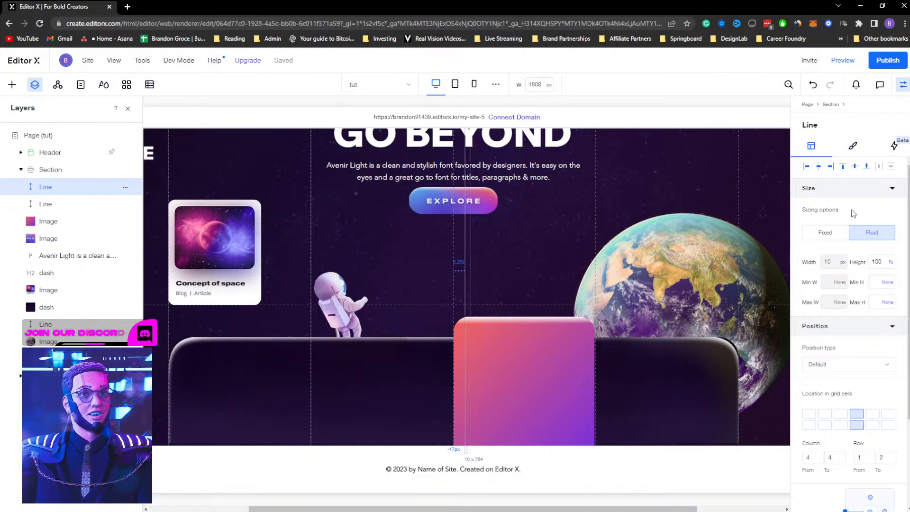
pyautogui.click(842, 167)
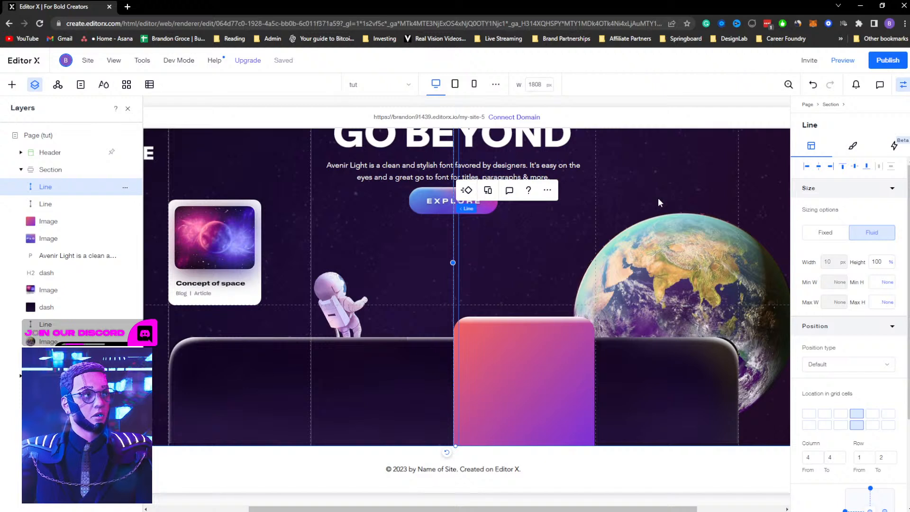
# Duplicate the line onto the fourth column edge, aligned to the top of its cell
pyautogui.hotkey('ctrl', 'd')
pyautogui.moveTo(464, 238); pyautogui.dragTo(615, 240)
pyautogui.click(842, 169)
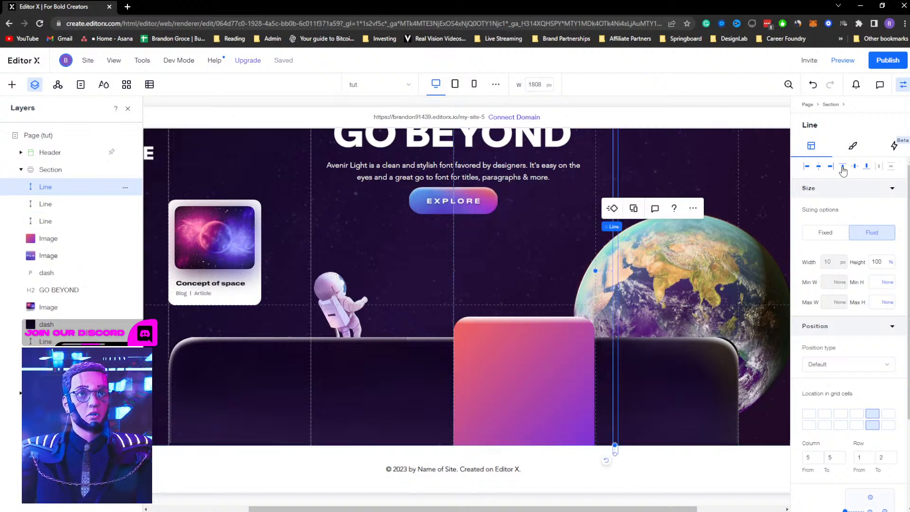
pyautogui.click(807, 169)
# Duplicate the line onto the fifth column edge, aligned to the top of its cell
pyautogui.click(903, 90)
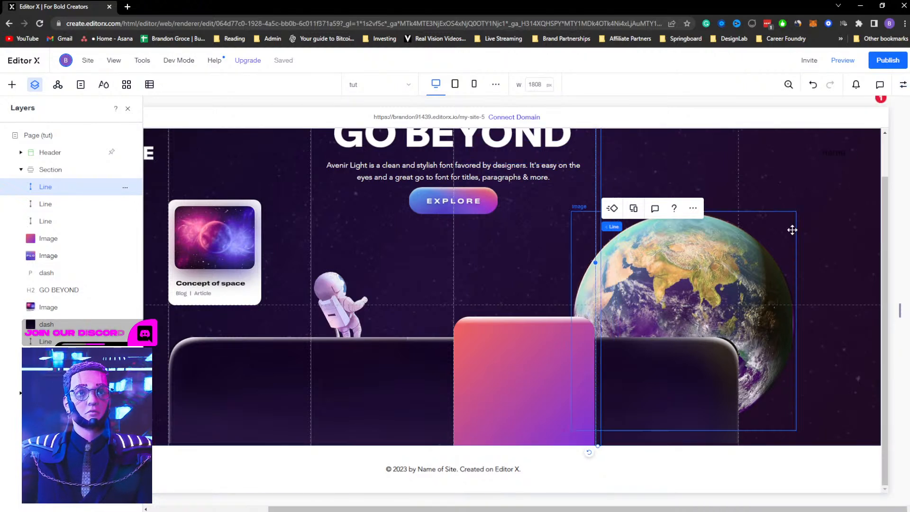
pyautogui.hotkey('ctrl', 'd')
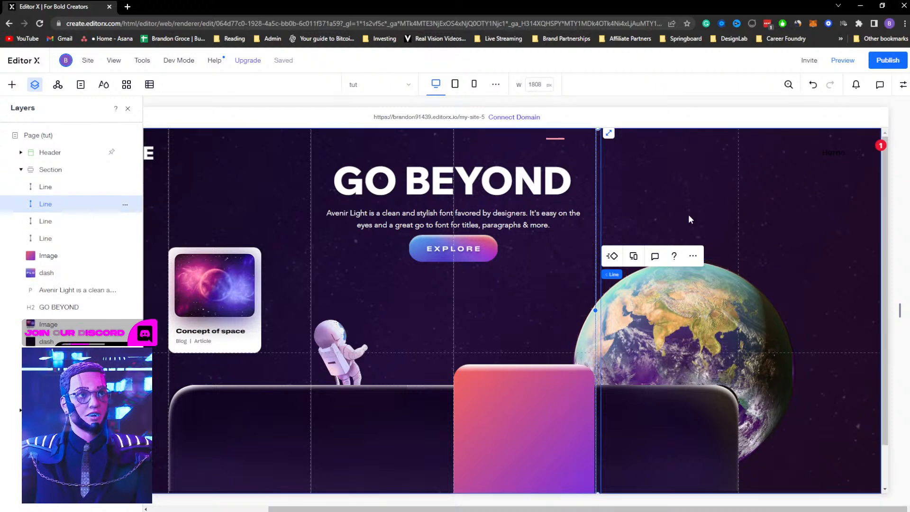
pyautogui.moveTo(607, 203); pyautogui.dragTo(750, 206)
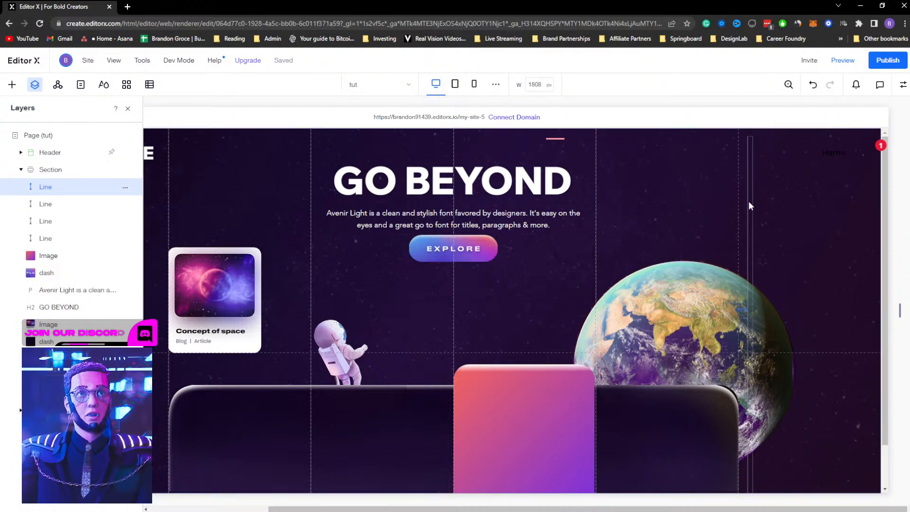
pyautogui.click(903, 85)
pyautogui.click(806, 168)
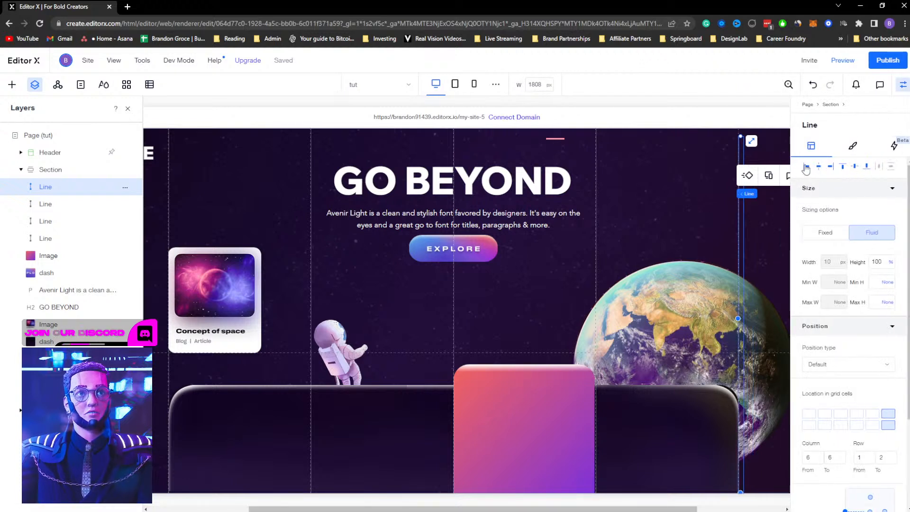
pyautogui.click(845, 166)
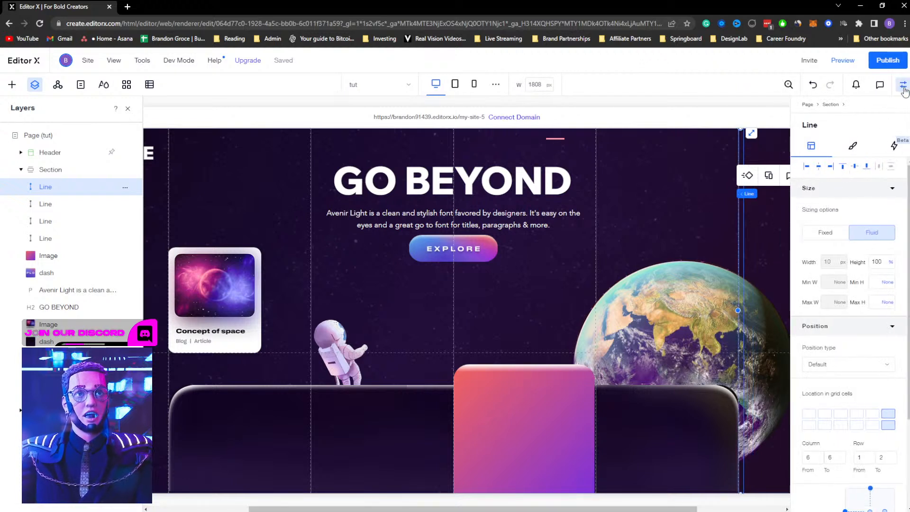
pyautogui.click(903, 87)
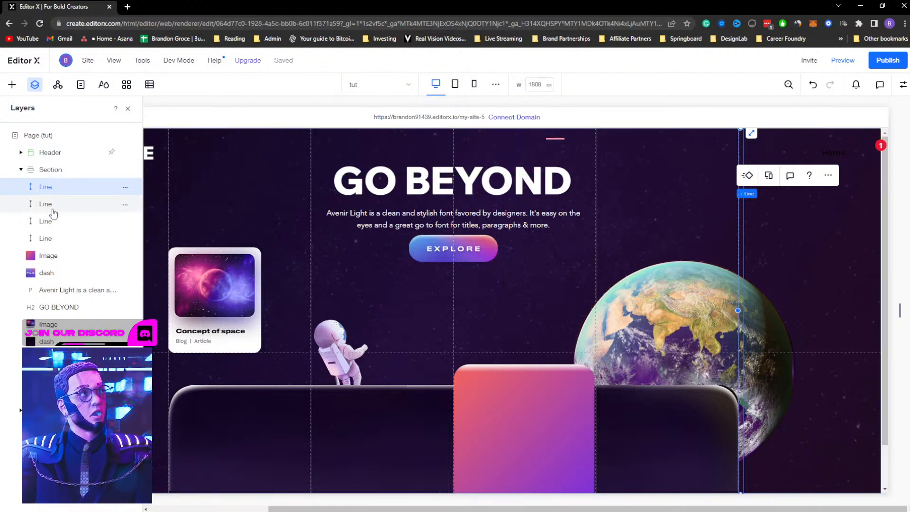
# Try moving three line layers lower in the layer stack and preview the page
pyautogui.keyDown('ctrl'); pyautogui.click(47, 237); pyautogui.keyUp('ctrl')
pyautogui.keyDown('ctrl'); pyautogui.click(47, 204); pyautogui.keyUp('ctrl')
pyautogui.moveTo(50, 223); pyautogui.dragTo(47, 342)
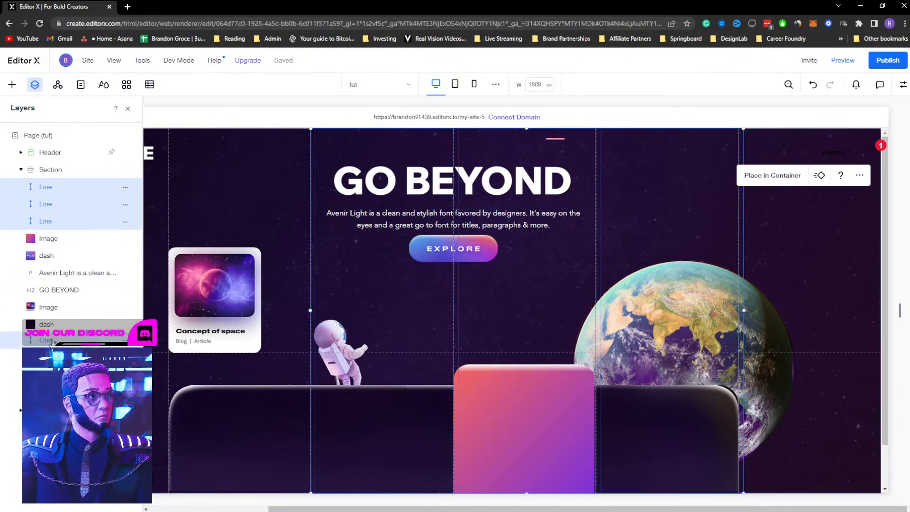
pyautogui.click(844, 60)
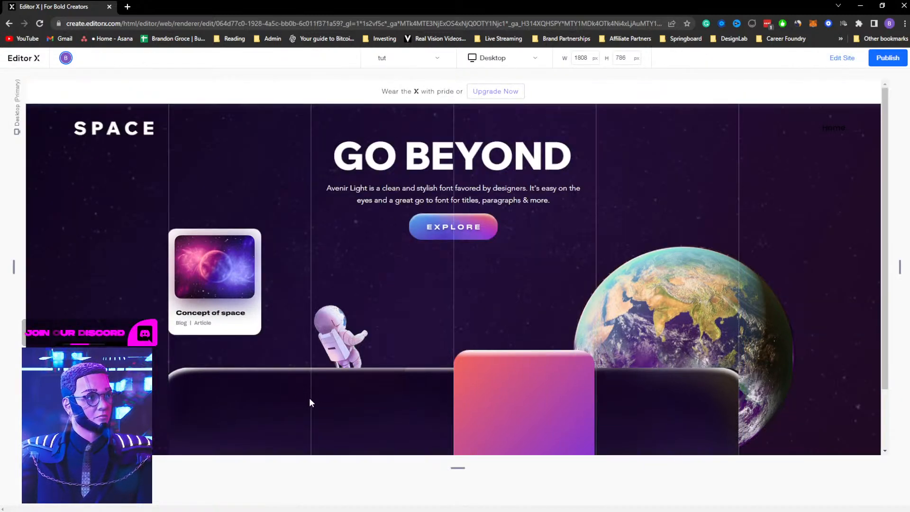
pyautogui.click(847, 61)
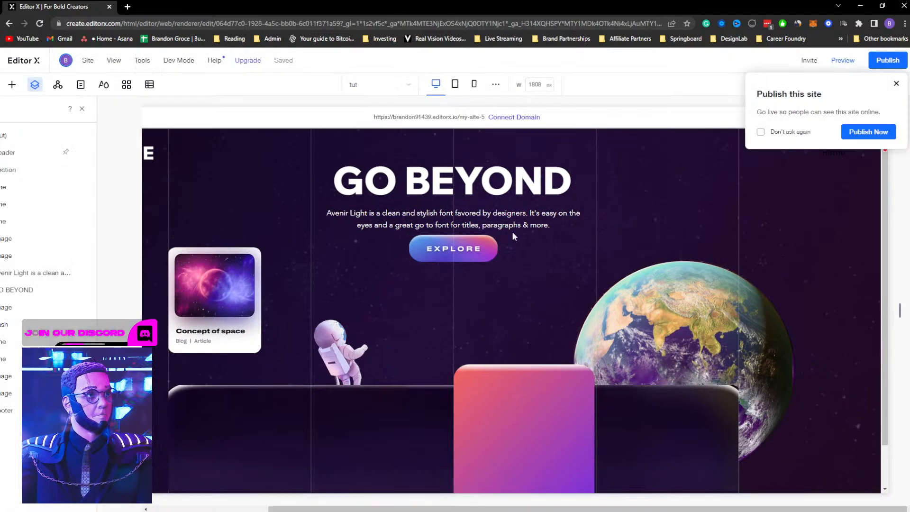
# Move all the line layers beneath the dash bar layer in the layer order
pyautogui.click(58, 221)
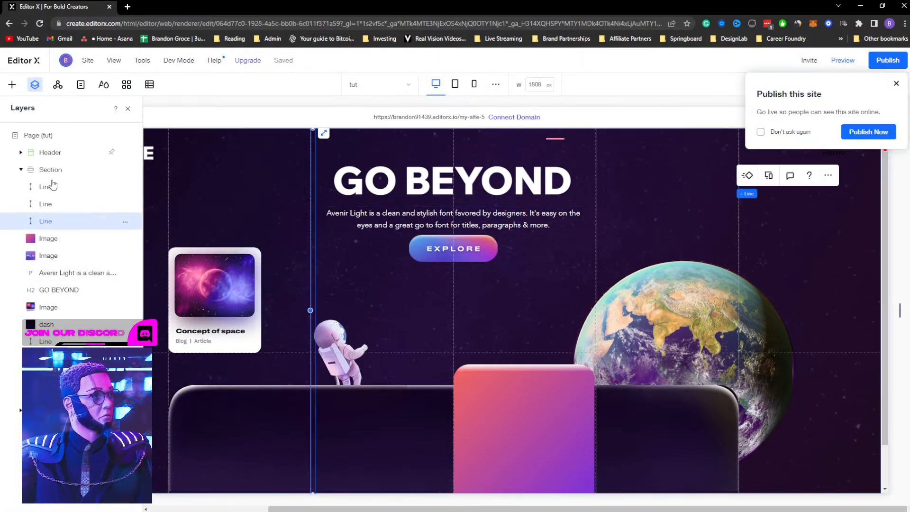
pyautogui.keyDown('shift'); pyautogui.click(45, 186); pyautogui.keyUp('shift')
pyautogui.moveTo(52, 207); pyautogui.dragTo(54, 326)
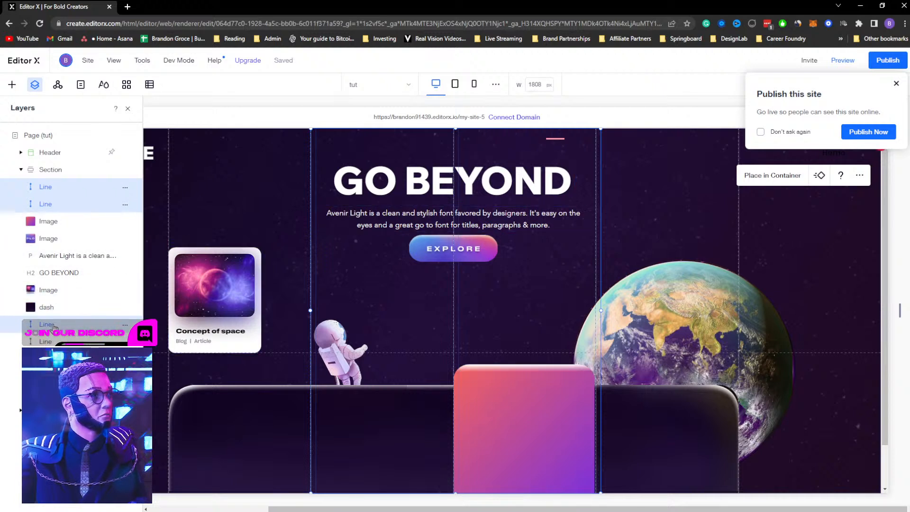
pyautogui.moveTo(57, 209); pyautogui.dragTo(64, 316)
pyautogui.moveTo(45, 186); pyautogui.dragTo(58, 297)
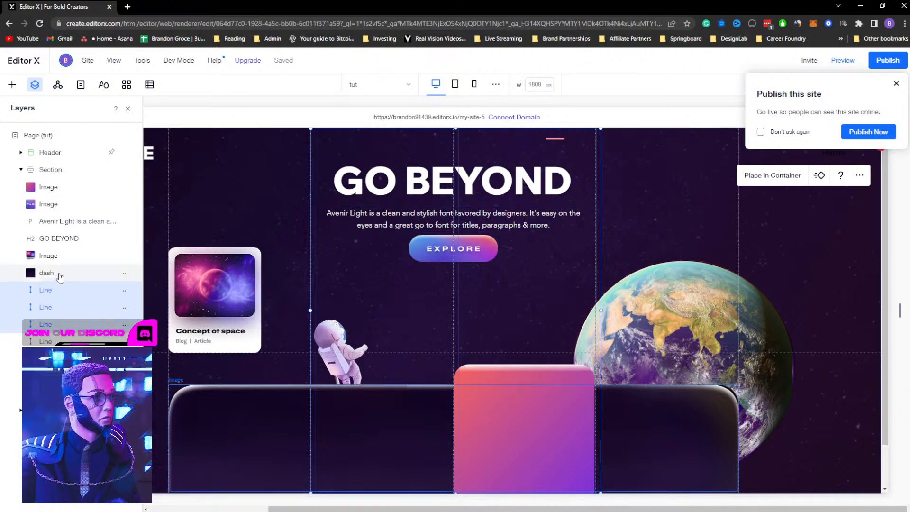
pyautogui.click(57, 273)
# Preview the page and scroll through the section to check the lines
pyautogui.click(842, 62)
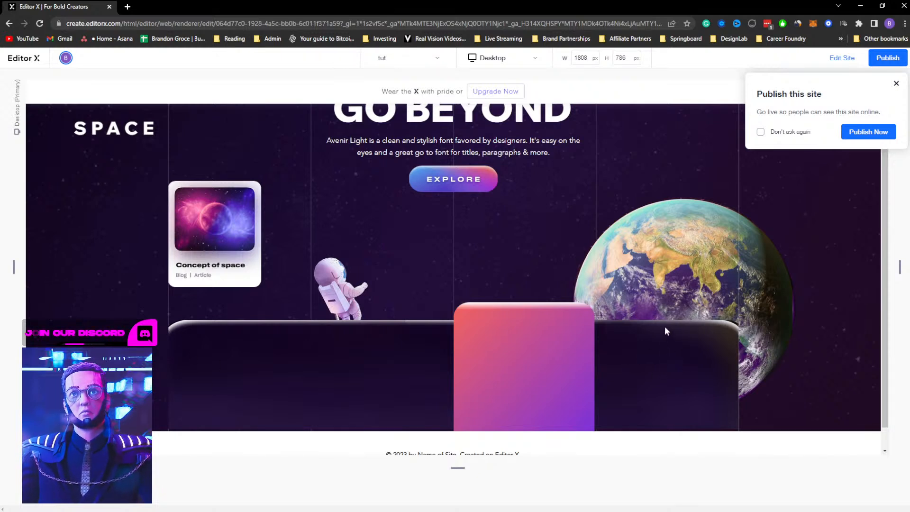
pyautogui.scroll(1, 488, 331)
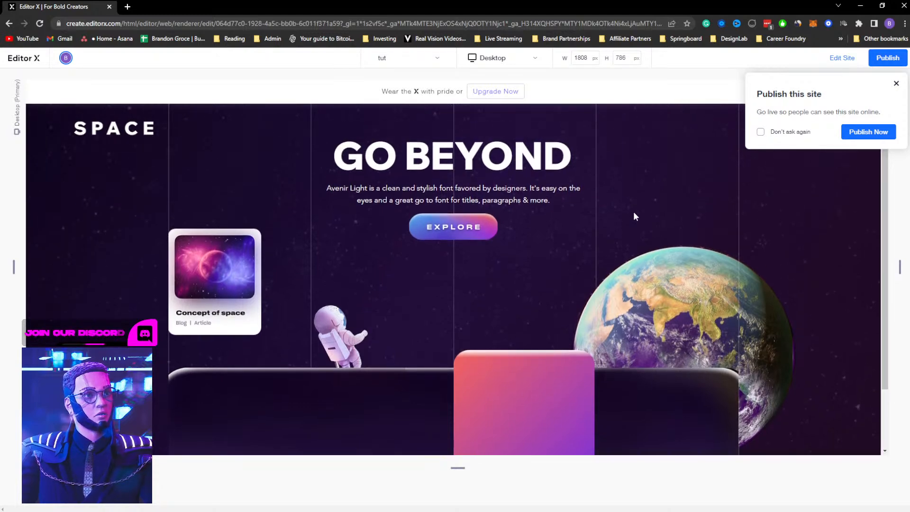
pyautogui.click(897, 84)
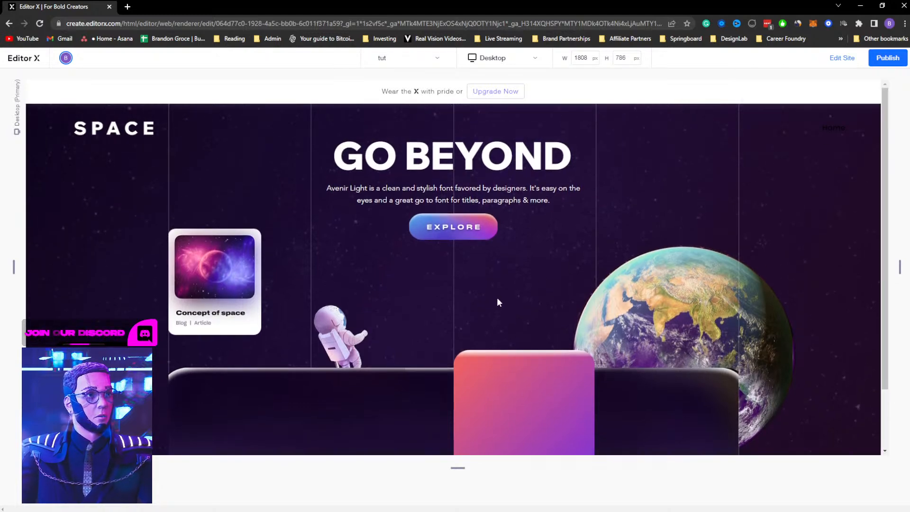
pyautogui.scroll(-2, 496, 297)
pyautogui.scroll(2, 497, 296)
pyautogui.scroll(-2, 502, 295)
pyautogui.scroll(2, 502, 294)
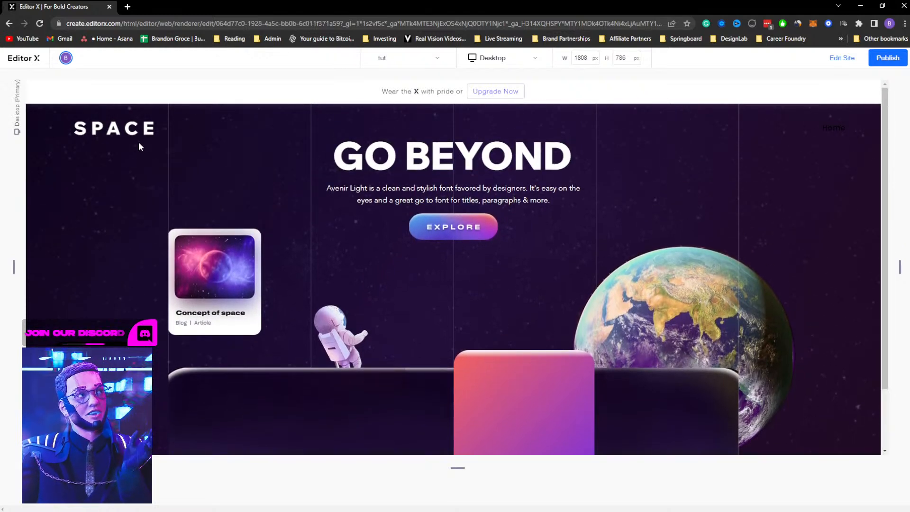
# Return to the editor and link the Explore button image to the tut page, opening in the current window
pyautogui.moveTo(380, 189); pyautogui.dragTo(505, 201)
pyautogui.click(837, 64)
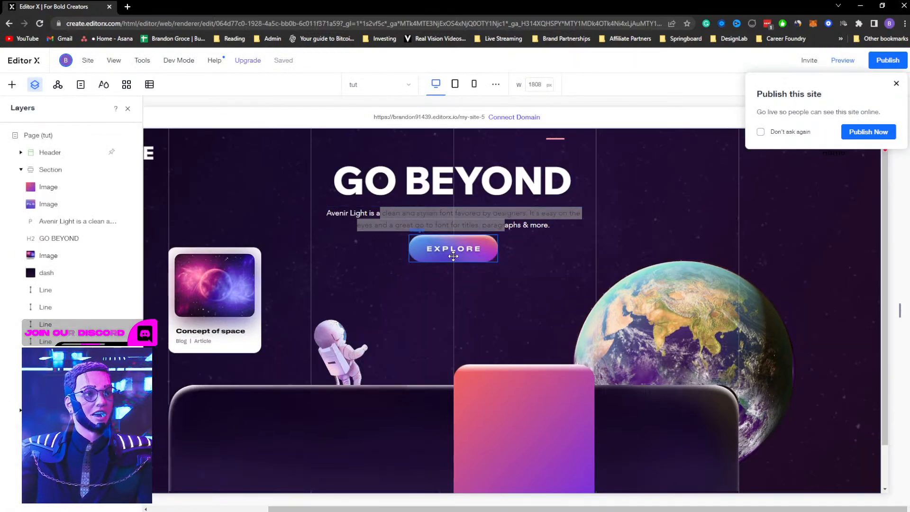
pyautogui.click(434, 257)
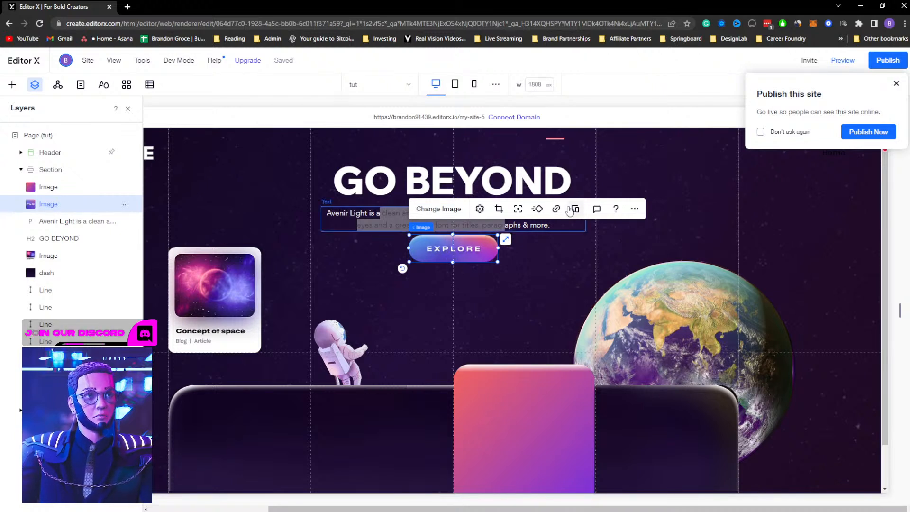
pyautogui.click(556, 208)
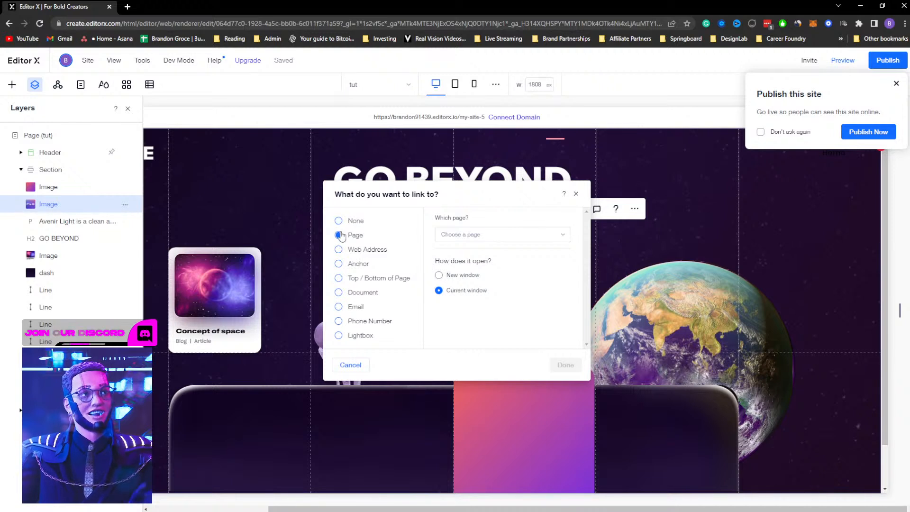
pyautogui.click(340, 251)
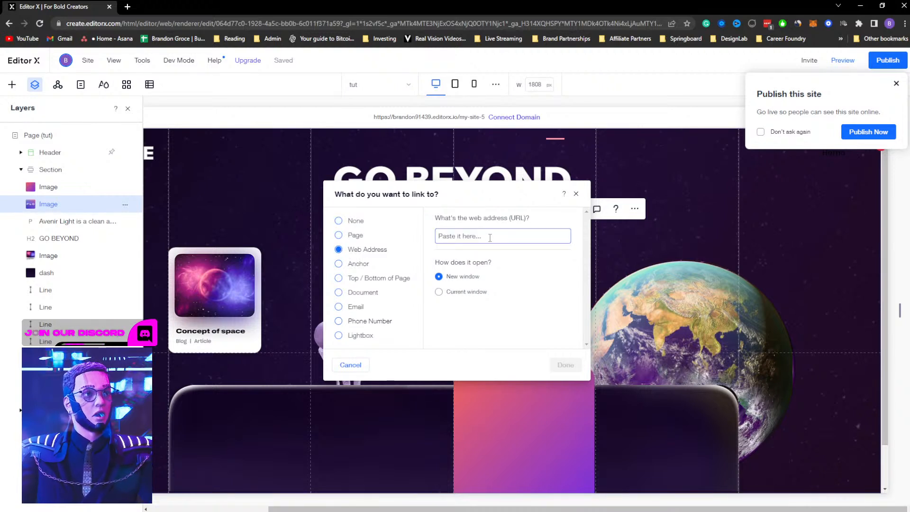
pyautogui.click(339, 235)
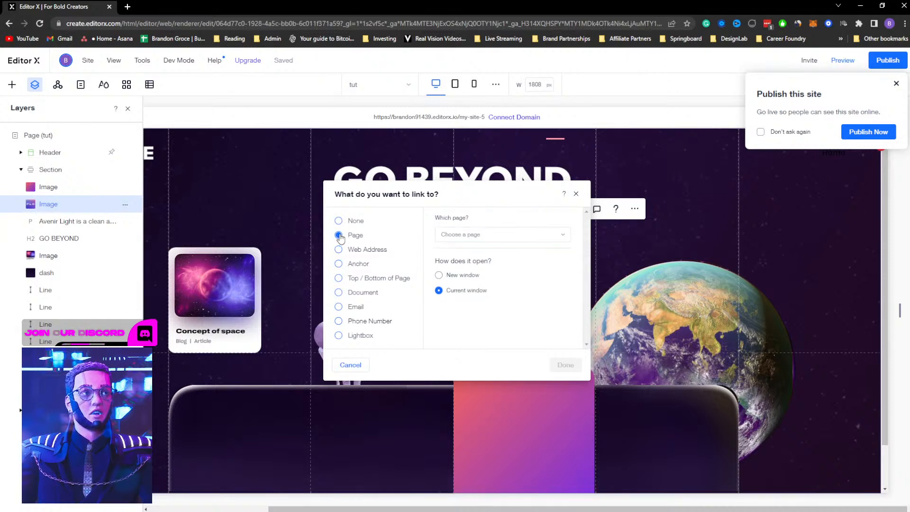
pyautogui.click(475, 236)
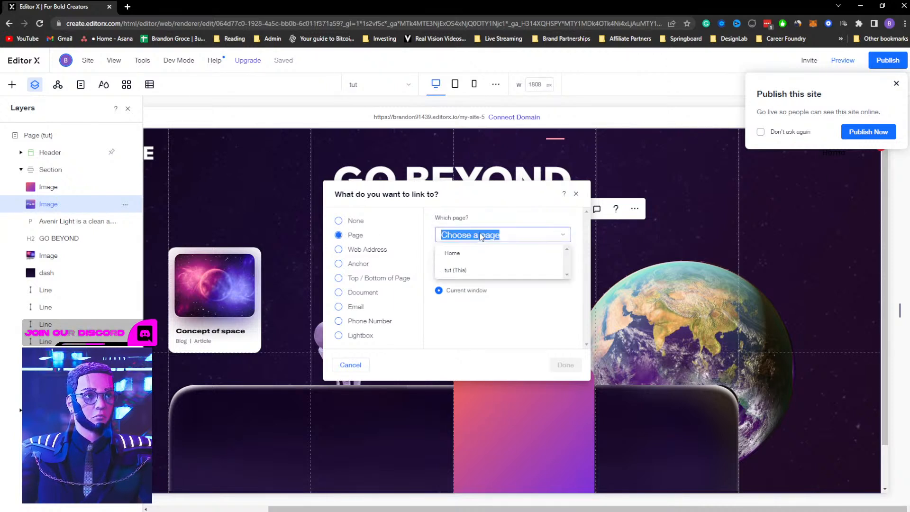
pyautogui.click(452, 255)
pyautogui.click(453, 235)
pyautogui.click(456, 271)
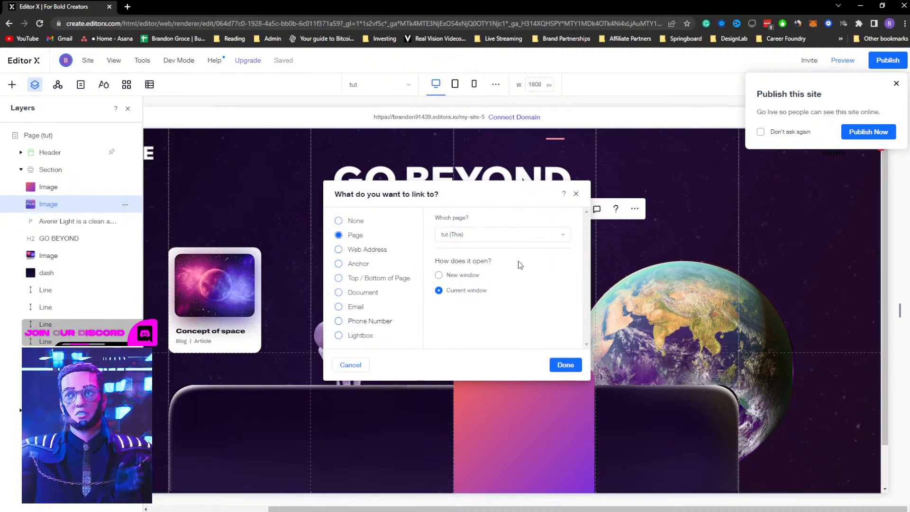
pyautogui.click(565, 365)
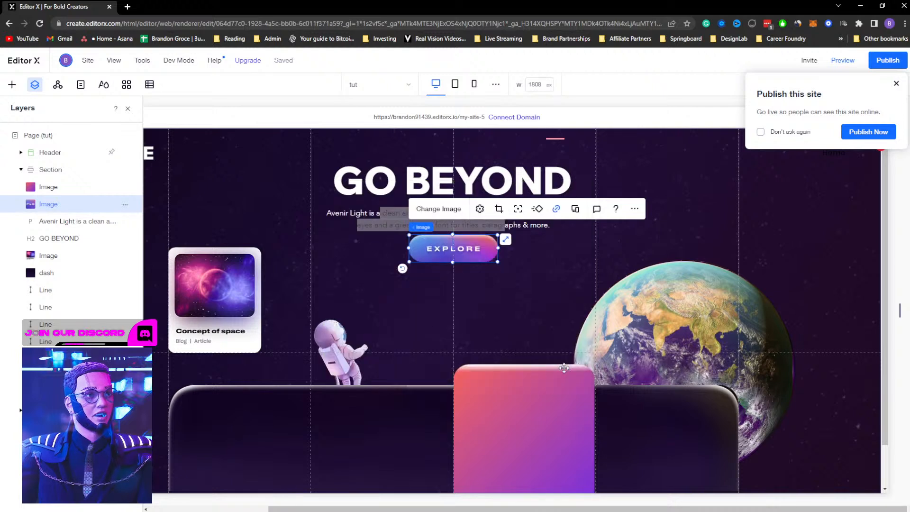
# Try to apply a white highlight to the paragraph text below the heading
pyautogui.click(579, 262)
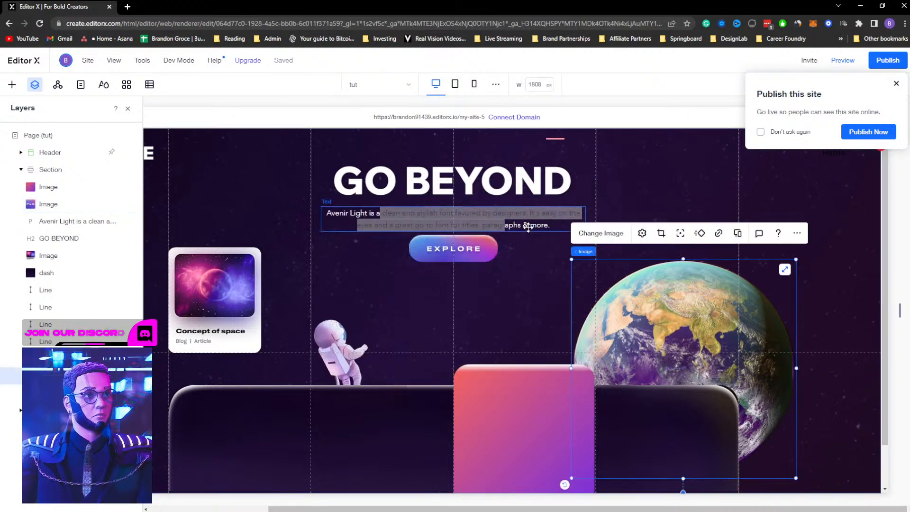
pyautogui.click(527, 227)
pyautogui.click(344, 180)
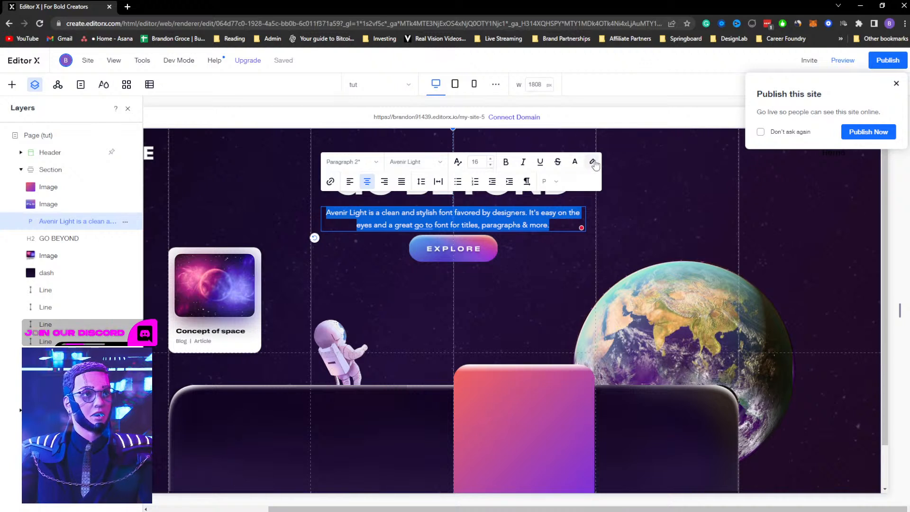
pyautogui.click(594, 162)
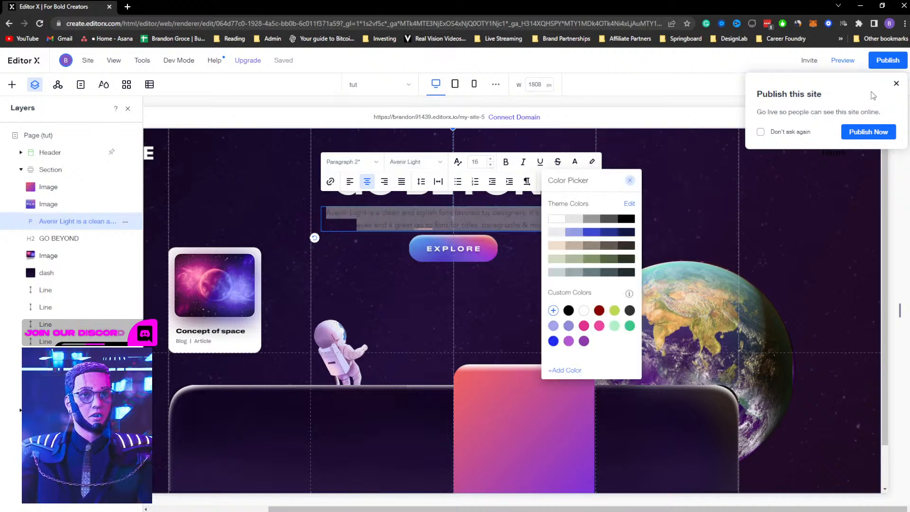
pyautogui.click(896, 85)
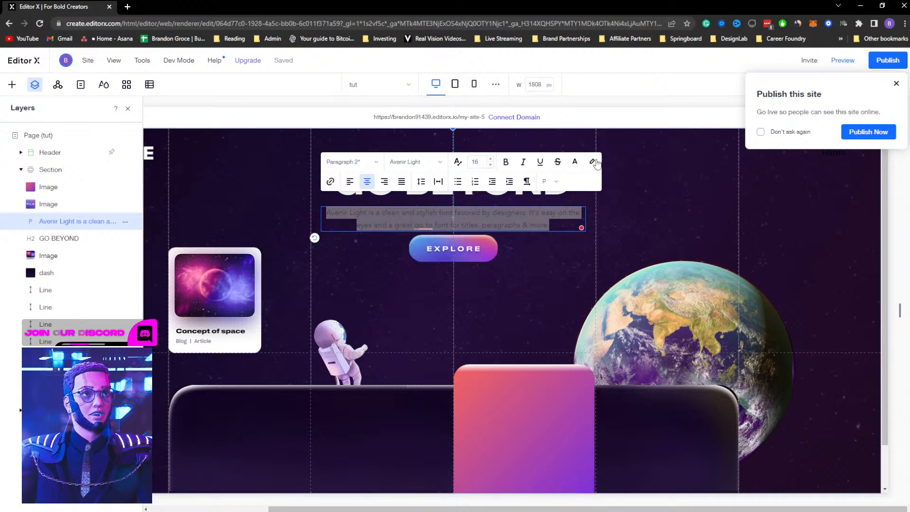
pyautogui.click(592, 164)
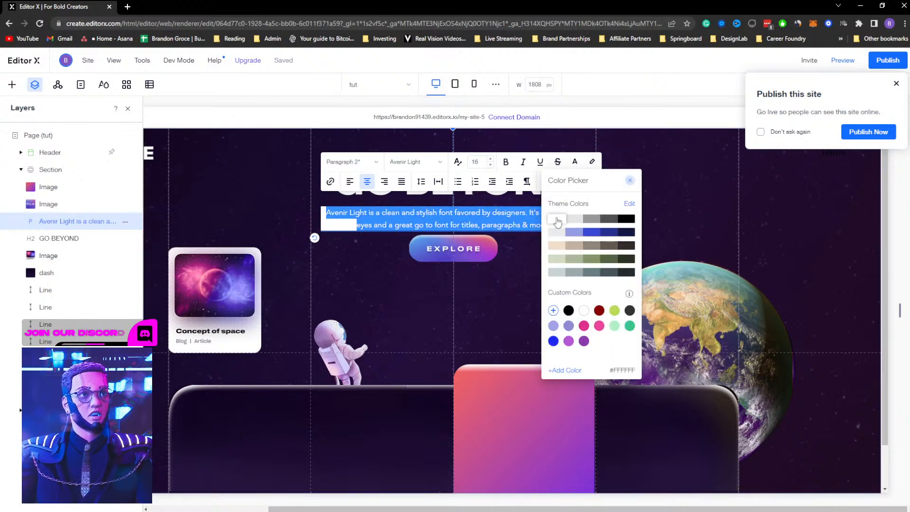
pyautogui.click(557, 219)
pyautogui.click(630, 181)
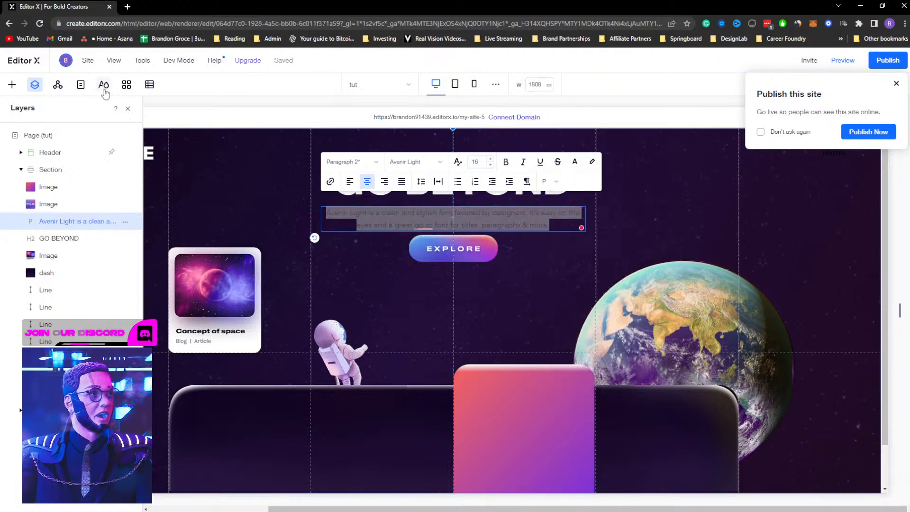
# Try adjusting the brightness of the first Background & Text site colour, then close the colour editor
pyautogui.click(104, 89)
pyautogui.click(35, 132)
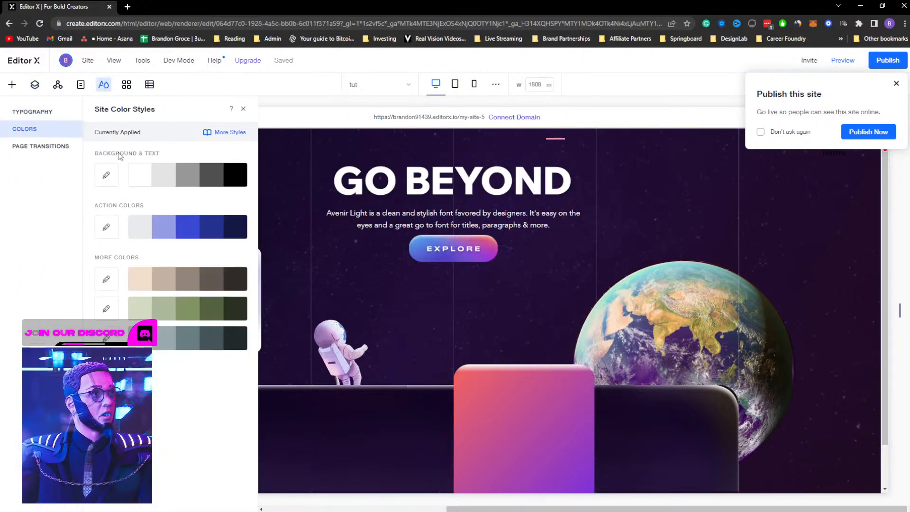
pyautogui.click(143, 179)
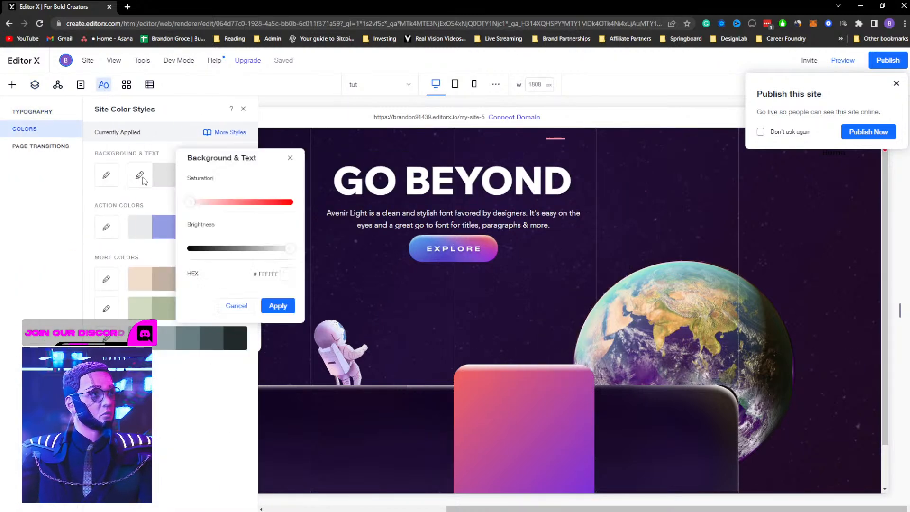
pyautogui.click(287, 275)
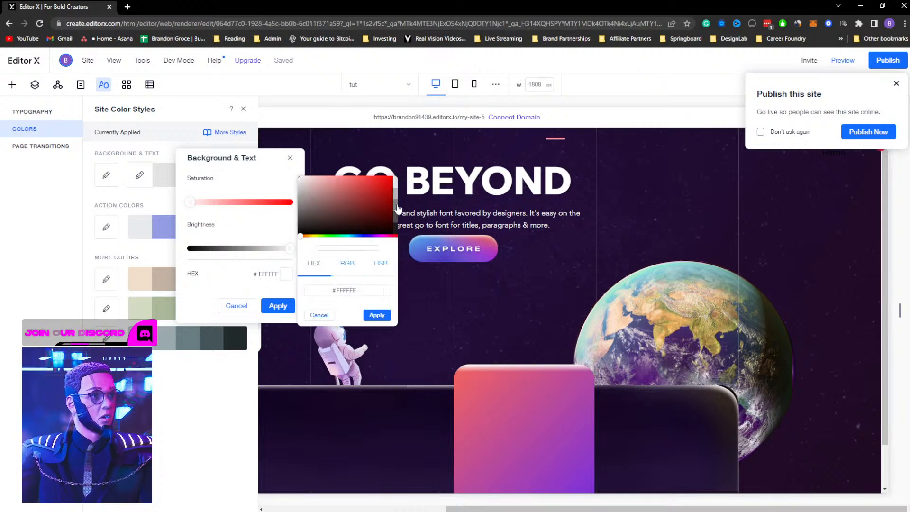
pyautogui.click(226, 187)
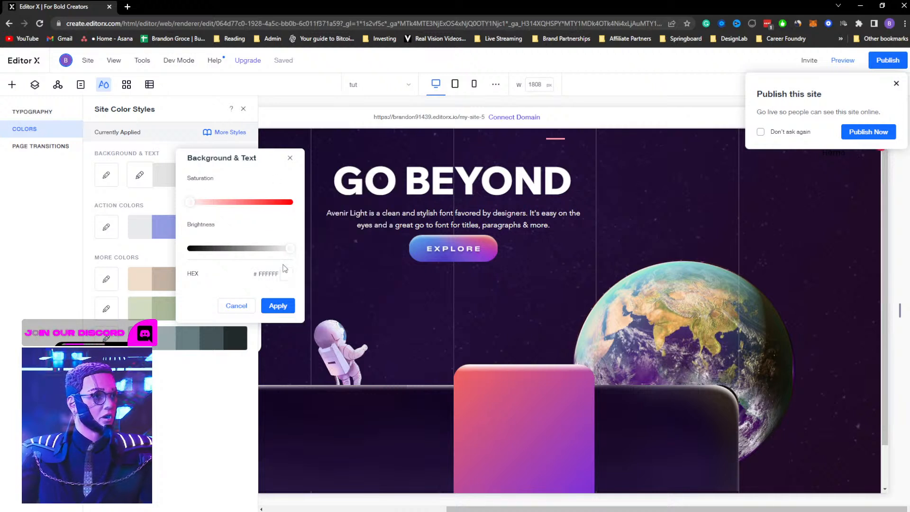
pyautogui.moveTo(290, 250)
pyautogui.mouseDown()
pyautogui.moveTo(258, 251)
pyautogui.moveTo(306, 248)
pyautogui.mouseUp()
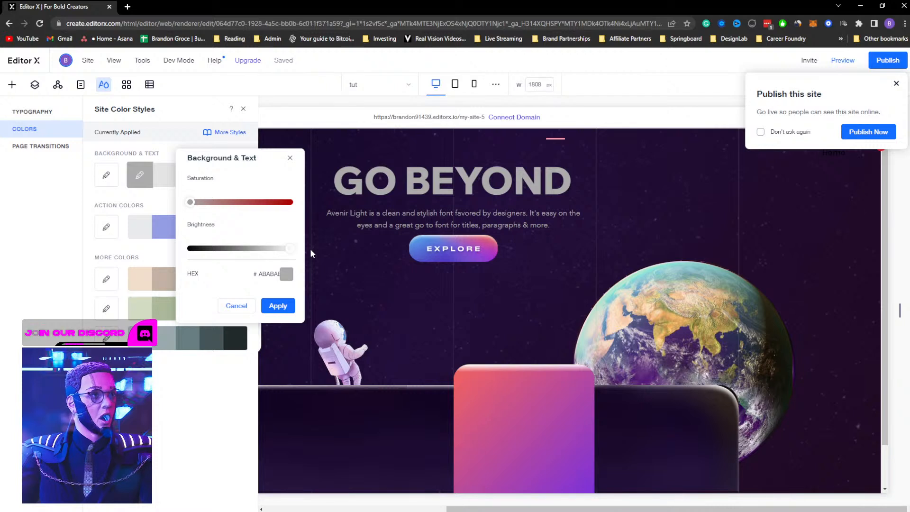
pyautogui.click(289, 160)
# Try to apply a #E3E3E3 light grey highlight to the paragraph text
pyautogui.click(405, 223)
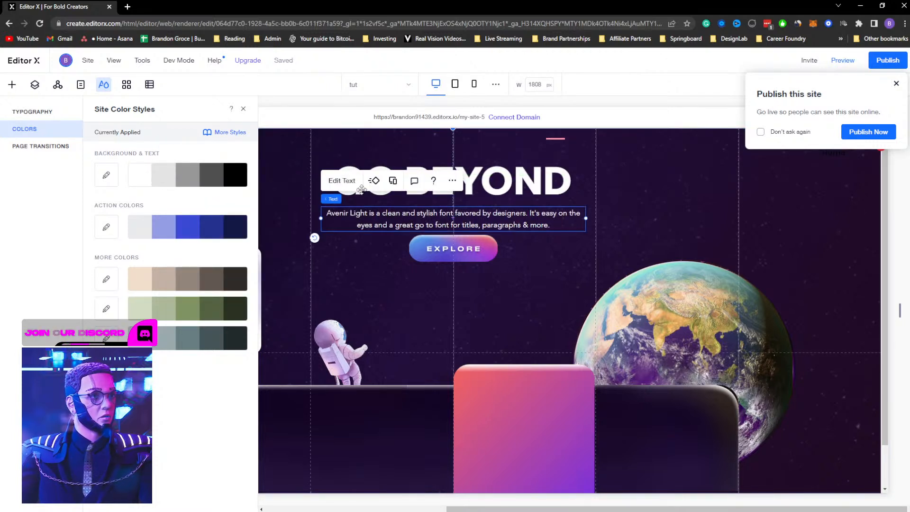
pyautogui.click(342, 181)
pyautogui.click(591, 162)
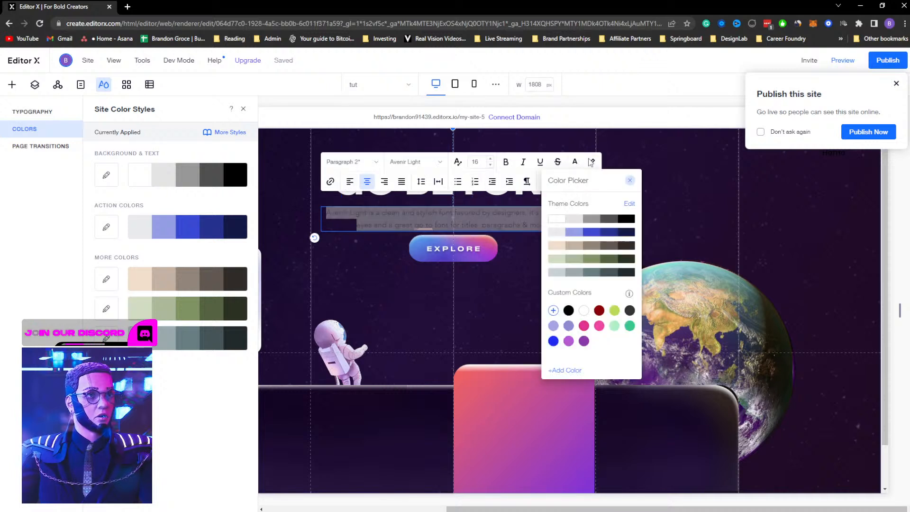
pyautogui.click(574, 219)
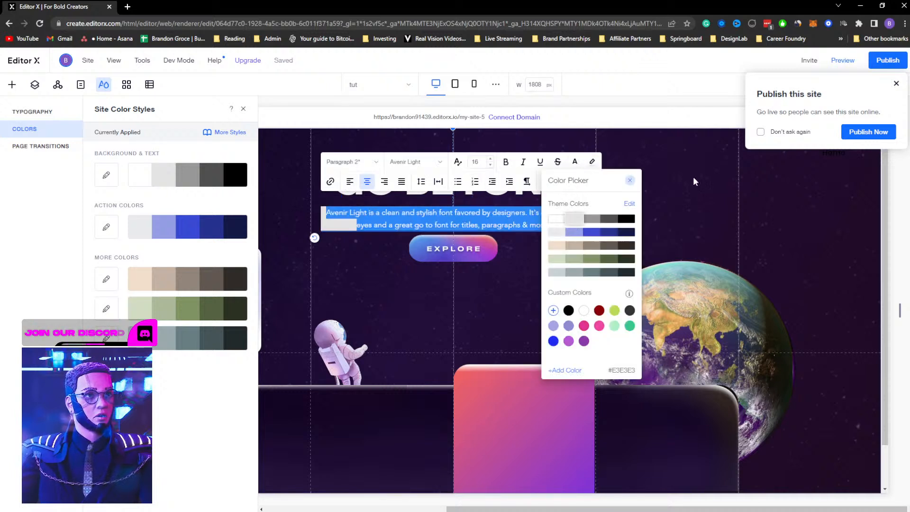
pyautogui.click(630, 180)
pyautogui.click(691, 212)
pyautogui.click(653, 228)
# Set the paragraph text colour to a grey theme colour
pyautogui.click(562, 222)
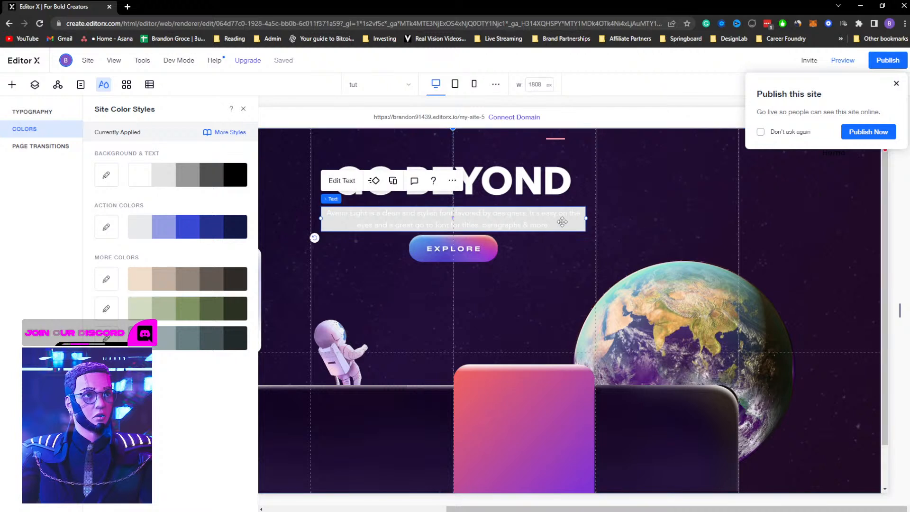
pyautogui.click(342, 180)
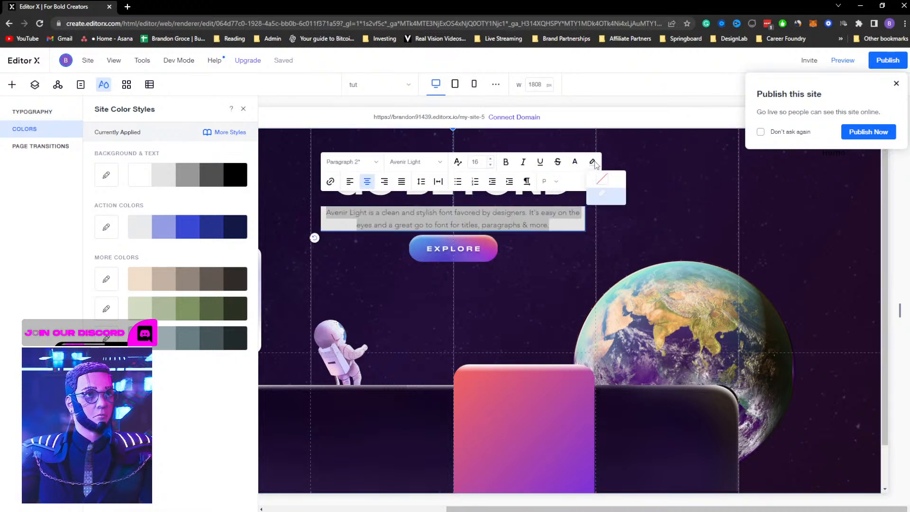
pyautogui.click(576, 163)
pyautogui.click(558, 221)
pyautogui.click(613, 180)
pyautogui.click(664, 208)
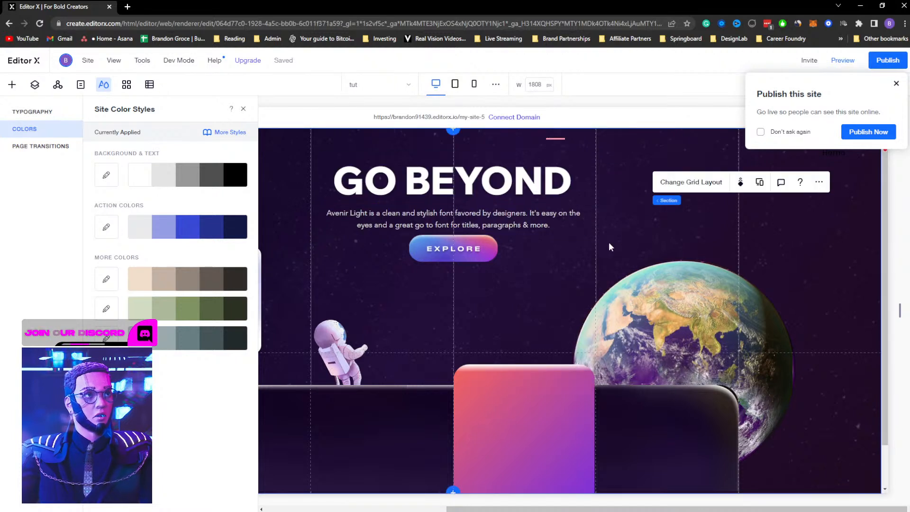
pyautogui.click(550, 222)
pyautogui.click(342, 181)
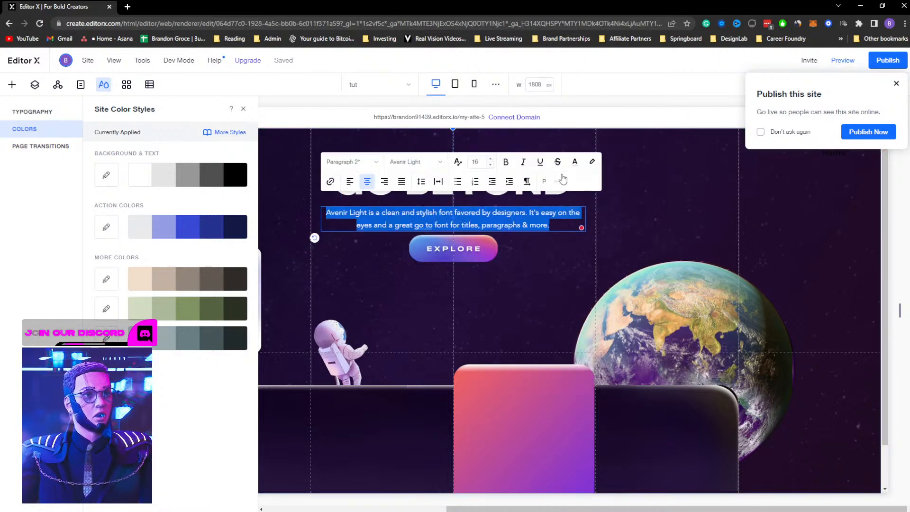
pyautogui.click(575, 162)
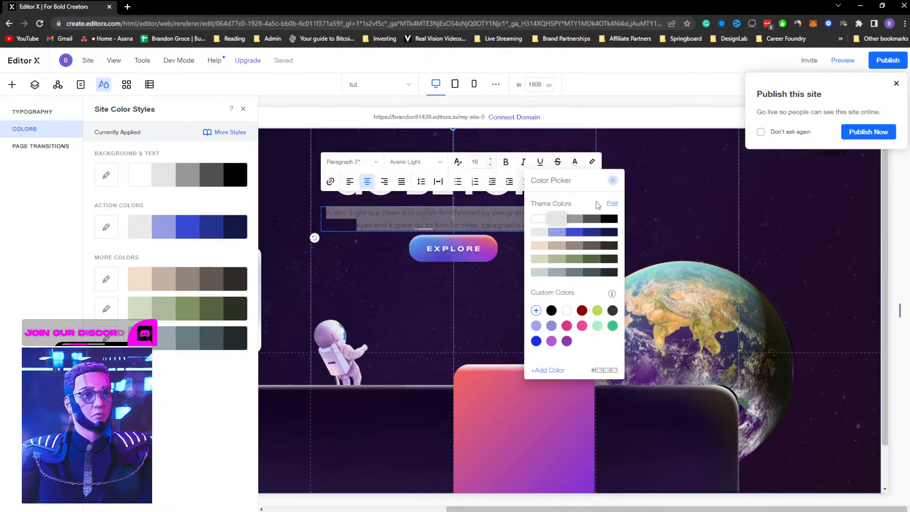
pyautogui.click(691, 216)
pyautogui.click(625, 243)
# Nudge the Explore button three steps down
pyautogui.click(479, 248)
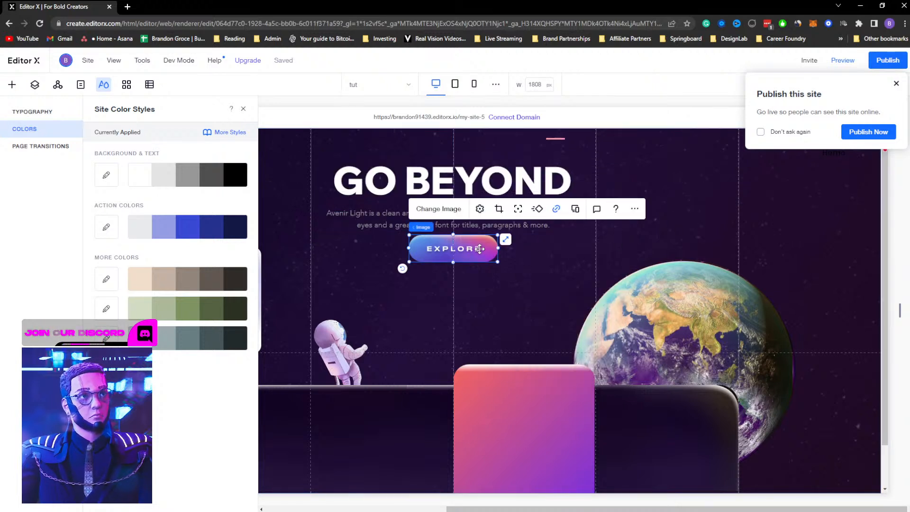
pyautogui.press('Down')
pyautogui.press('Down')
pyautogui.press('Down')
pyautogui.press('Down')
pyautogui.press('Down')
pyautogui.press('Down')
pyautogui.press('Down')
pyautogui.press('Down')
pyautogui.press('Down')
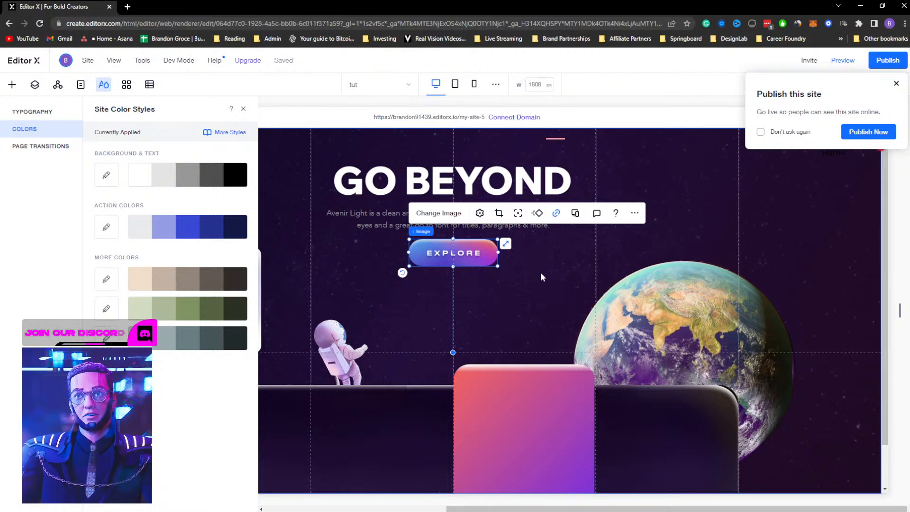
pyautogui.click(540, 272)
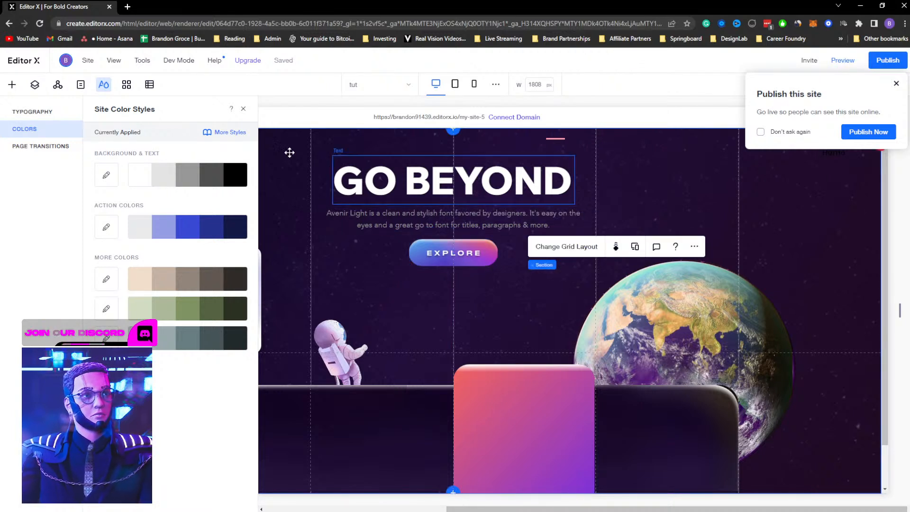
# Close the site styles panel, preview the page and scroll through the hero section
pyautogui.click(243, 109)
pyautogui.click(897, 85)
pyautogui.click(842, 61)
pyautogui.scroll(-2, 689, 327)
pyautogui.scroll(2, 689, 326)
pyautogui.scroll(-2, 690, 326)
pyautogui.scroll(2, 691, 323)
pyautogui.scroll(1, 690, 324)
pyautogui.scroll(-2, 730, 275)
pyautogui.scroll(1, 734, 289)
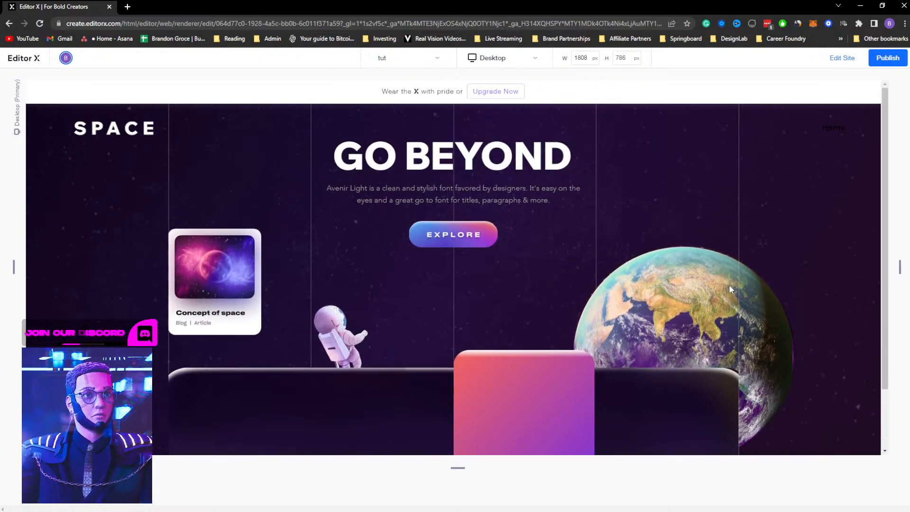
# Return to the editor and select the dark bottom platform image
pyautogui.click(846, 57)
pyautogui.click(230, 463)
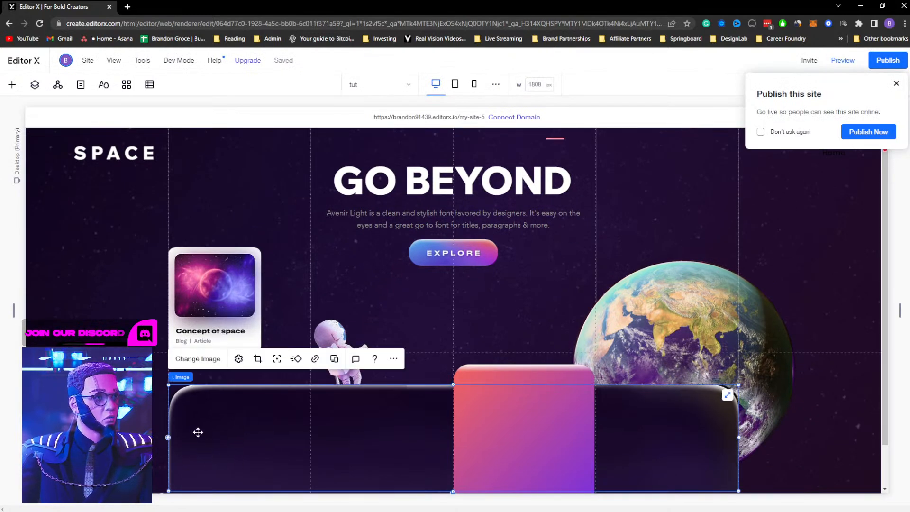
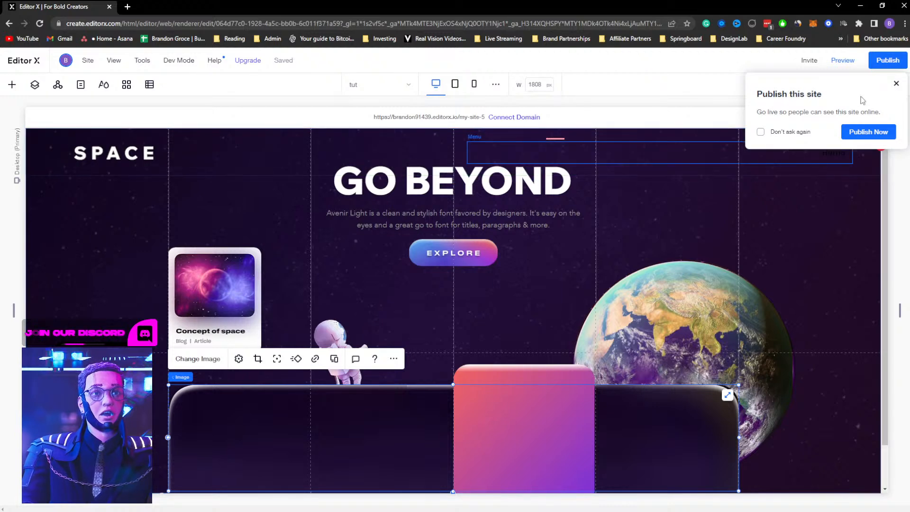
# Dismiss the publish prompt, scroll to the page bottom and compare it with the XD design
pyautogui.click(896, 85)
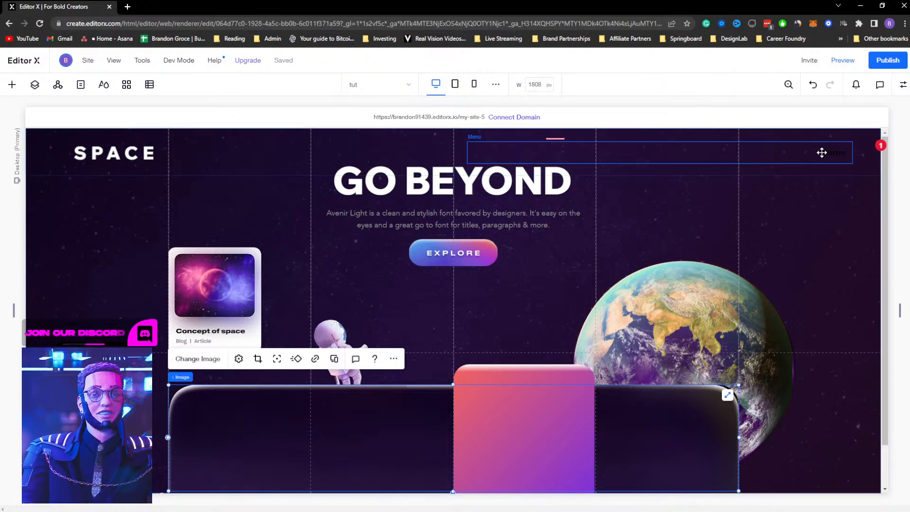
pyautogui.scroll(-1, 263, 434)
pyautogui.scroll(1, 269, 431)
pyautogui.scroll(-1, 269, 430)
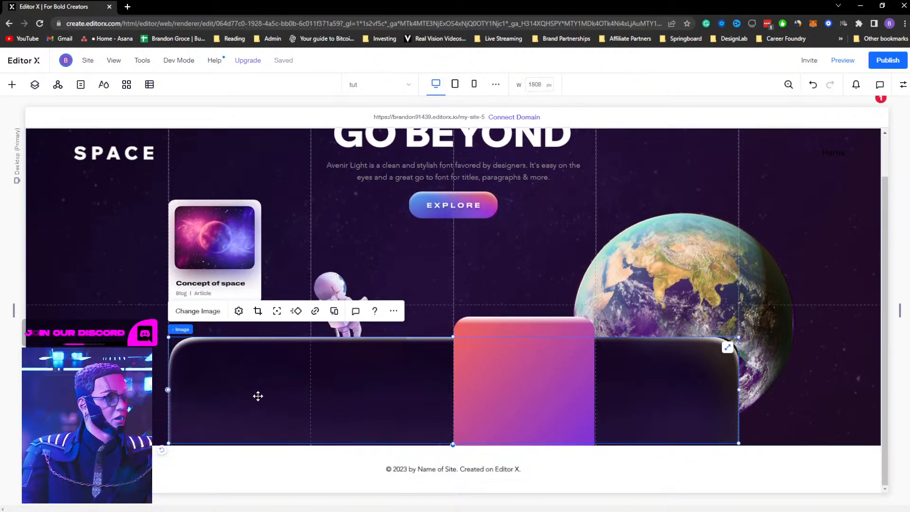
pyautogui.hotkey('alt', 'Tab')
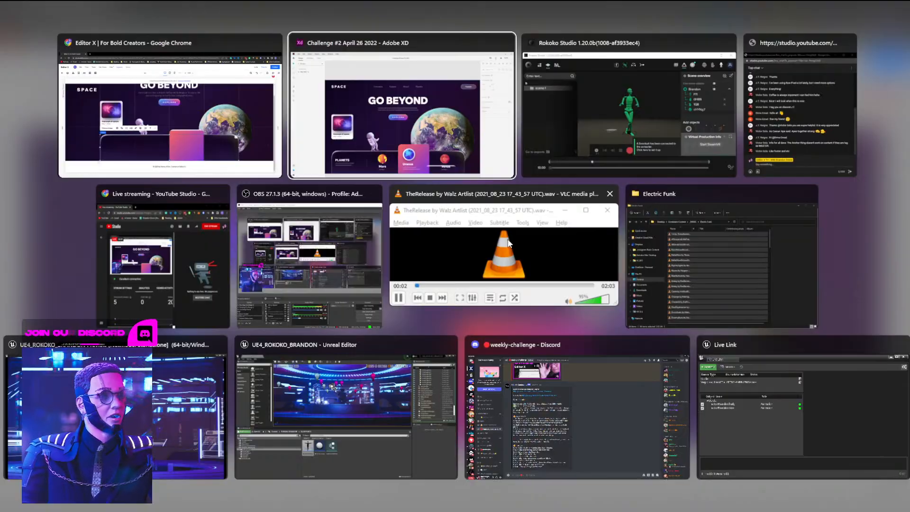
pyautogui.click(449, 129)
pyautogui.hotkey('alt', 'Tab')
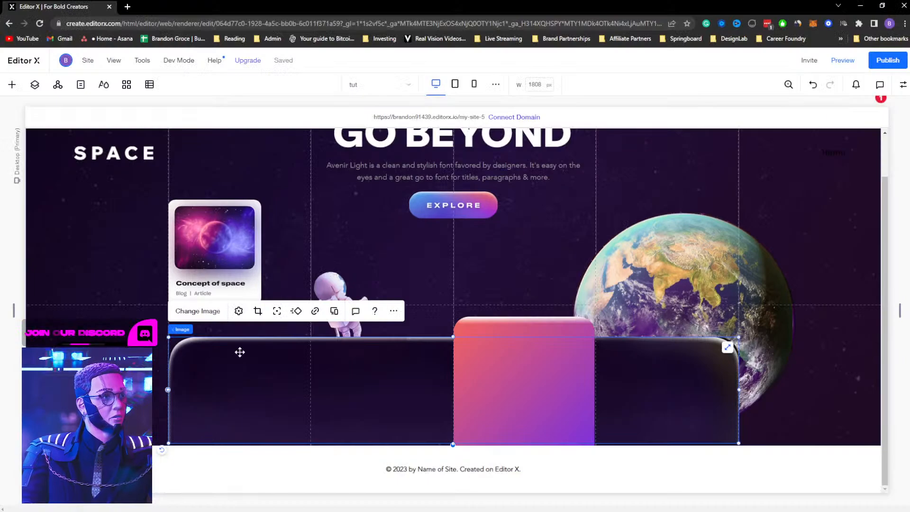
pyautogui.rightClick(234, 370)
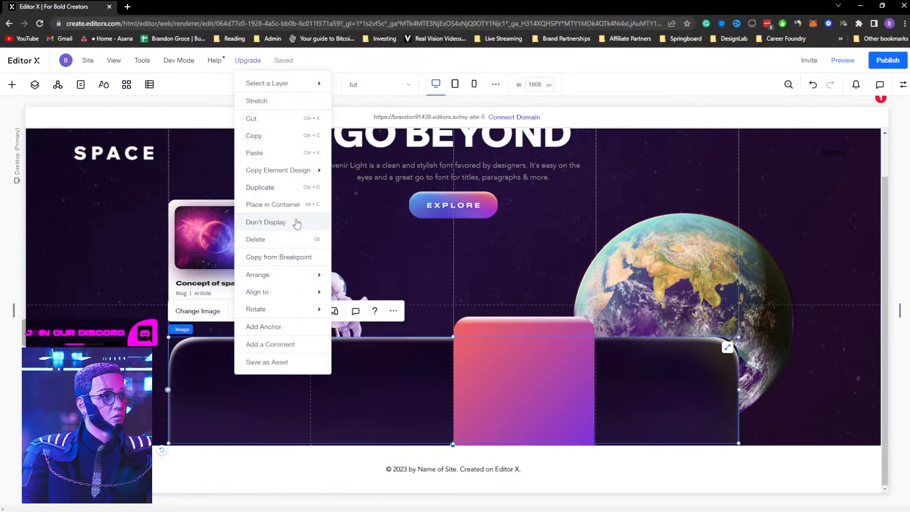
pyautogui.moveTo(280, 284)
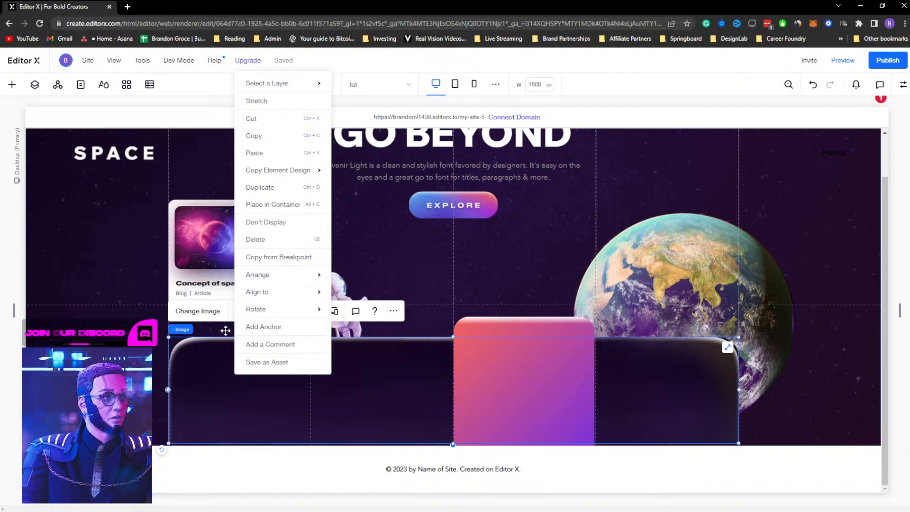
pyautogui.click(141, 368)
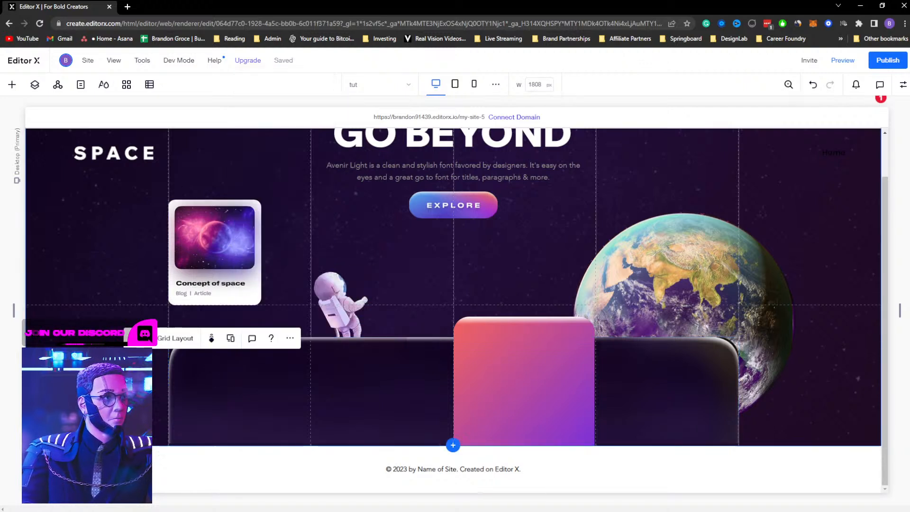
# Quick-add a title to the hero section and enter PLANETS as its text
pyautogui.rightClick(133, 395)
pyautogui.moveTo(170, 316)
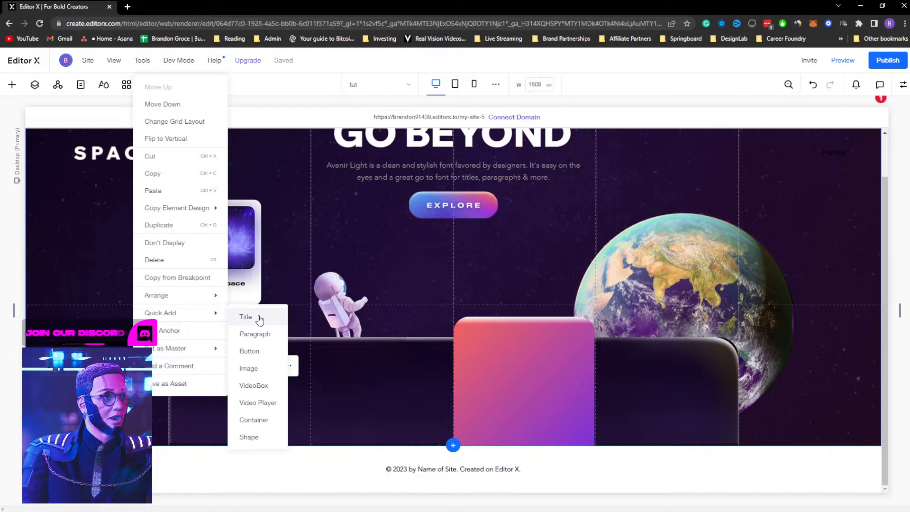
pyautogui.click(243, 317)
pyautogui.doubleClick(228, 430)
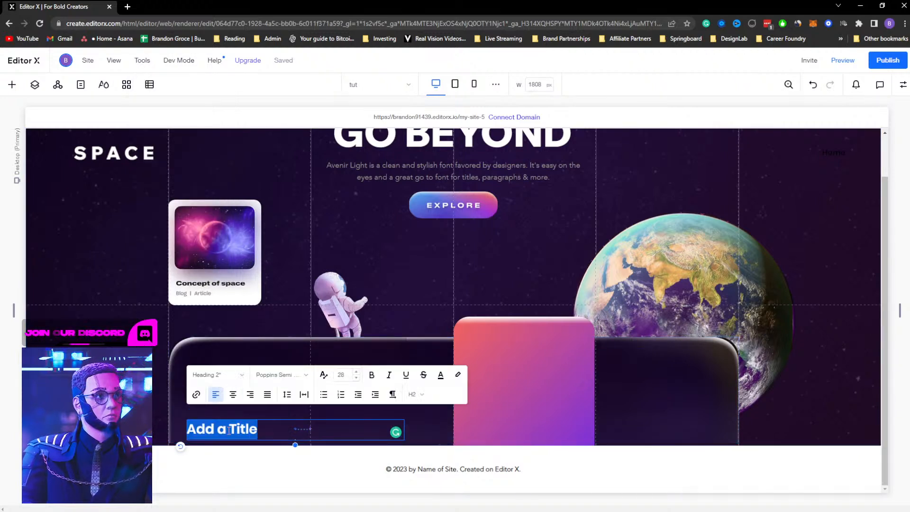
pyautogui.write('PLANETS')
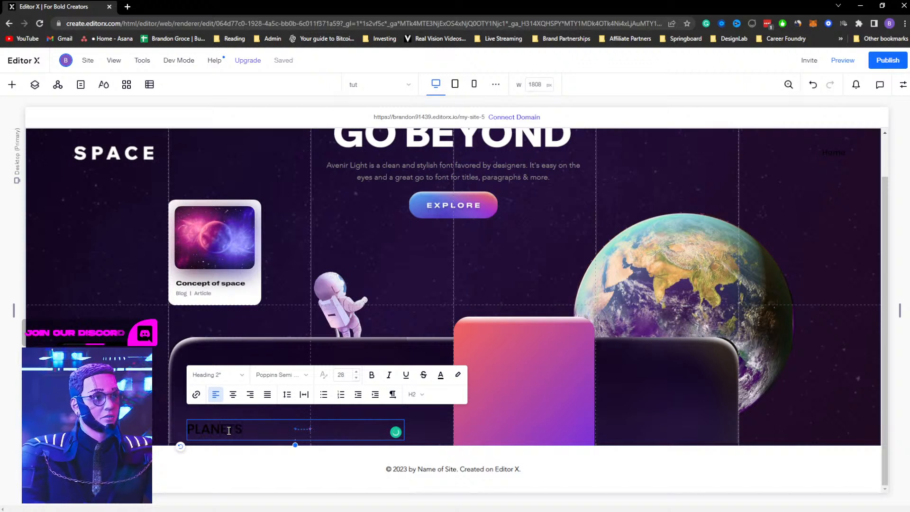
# Apply the Heading 3 text style to the PLANETS title
pyautogui.doubleClick(229, 430)
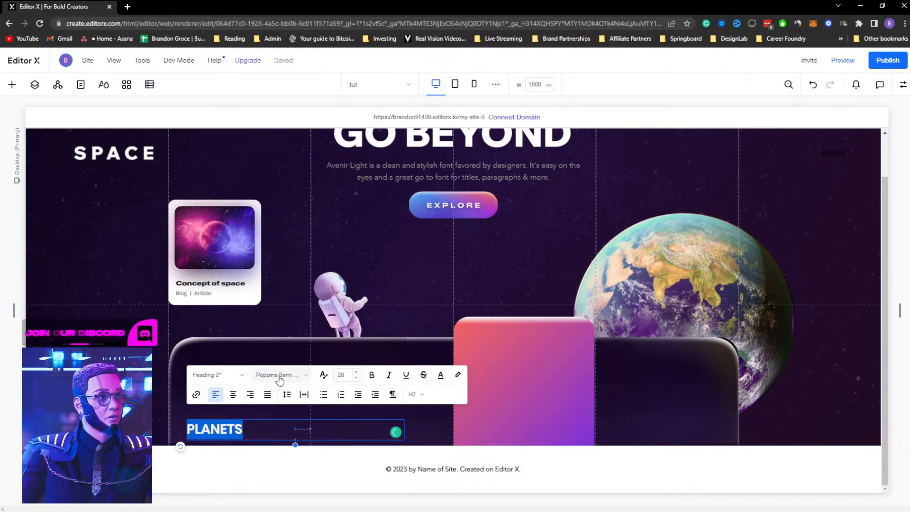
pyautogui.click(218, 374)
pyautogui.click(253, 455)
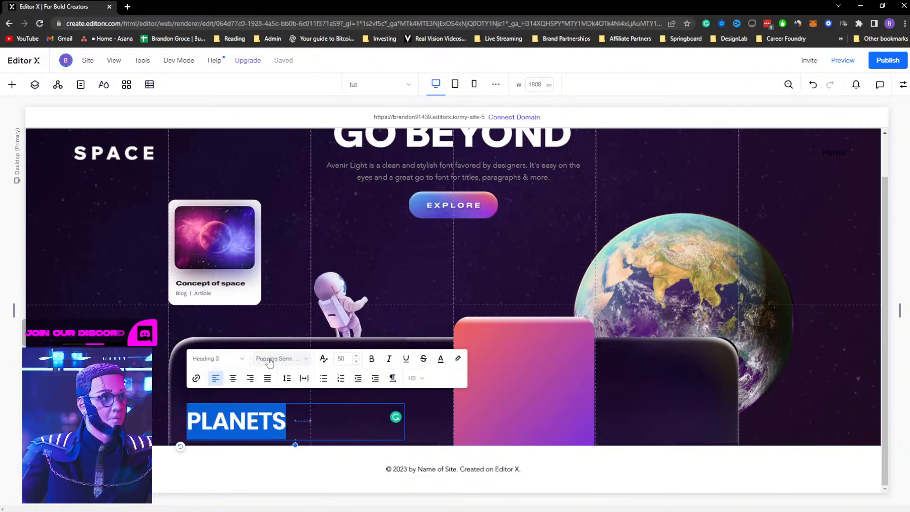
# Set the title font to Wix Madefor Text Bold and update the Heading 3 theme style to match
pyautogui.click(269, 359)
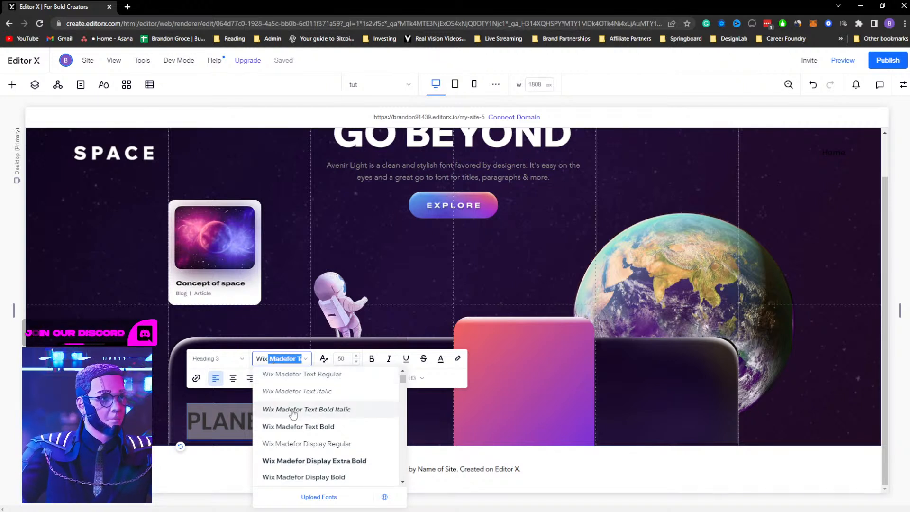
pyautogui.click(304, 425)
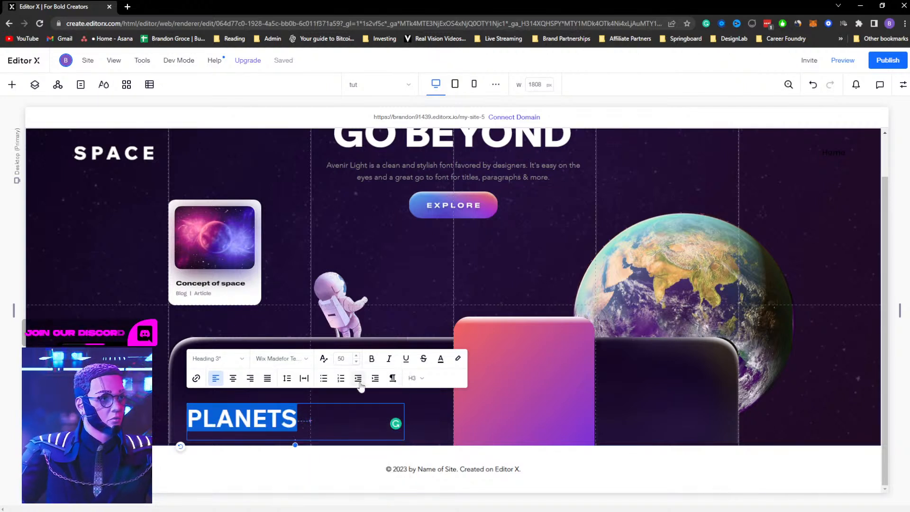
pyautogui.click(242, 360)
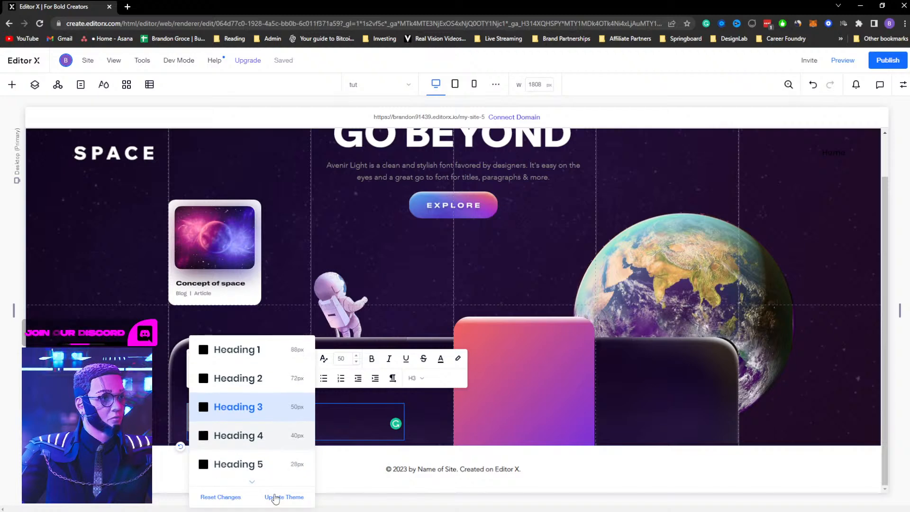
pyautogui.click(274, 498)
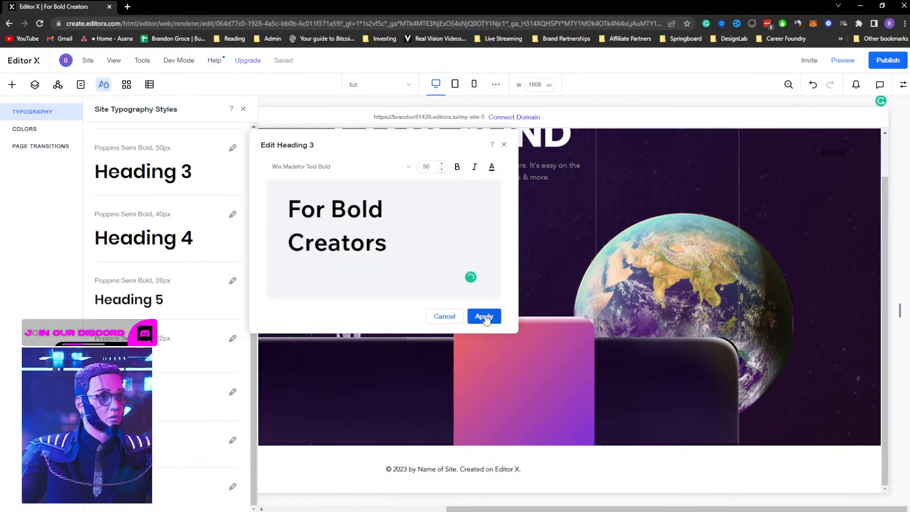
pyautogui.click(483, 315)
pyautogui.click(244, 109)
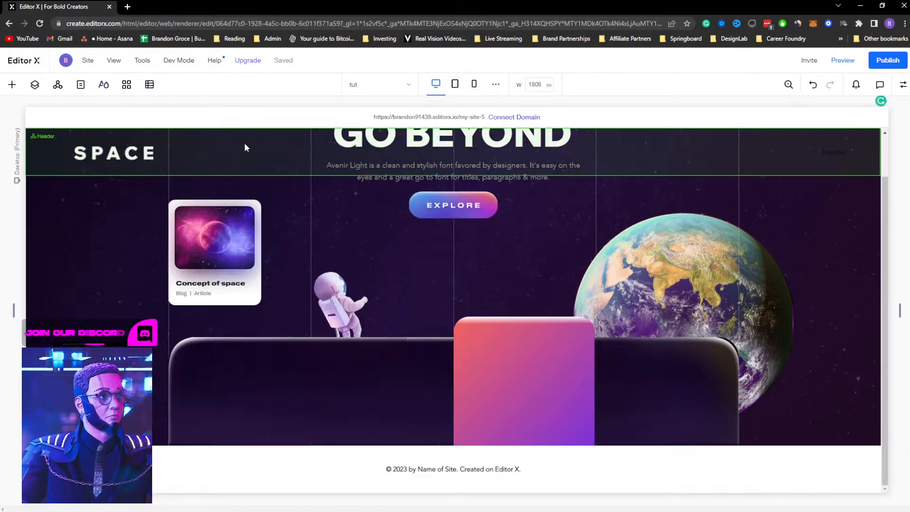
# Move the PLANETS title up onto the dark bottom platform
pyautogui.click(232, 409)
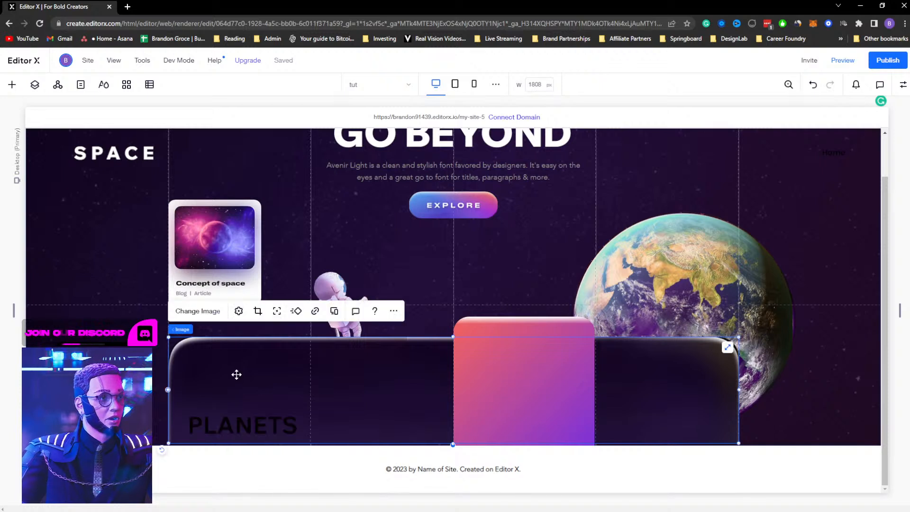
pyautogui.click(249, 424)
pyautogui.moveTo(250, 423); pyautogui.dragTo(245, 386)
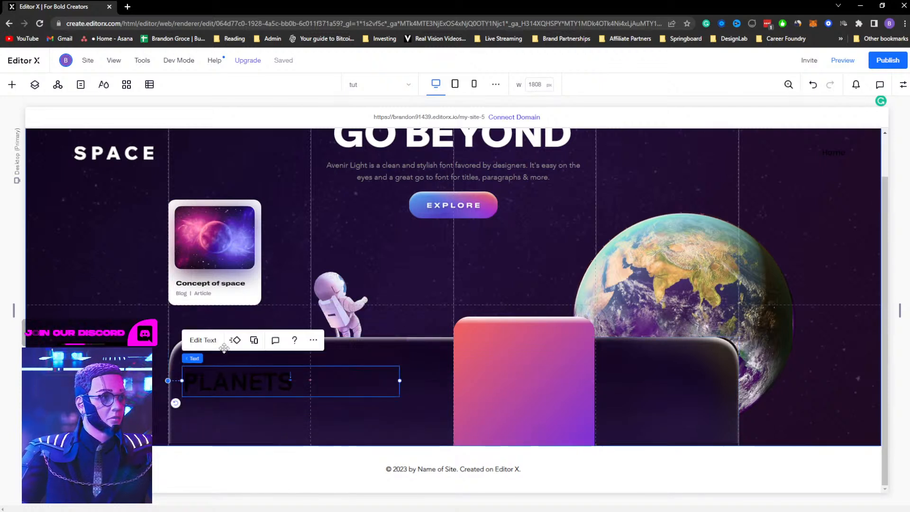
# Set the PLANETS title text colour to white
pyautogui.click(203, 339)
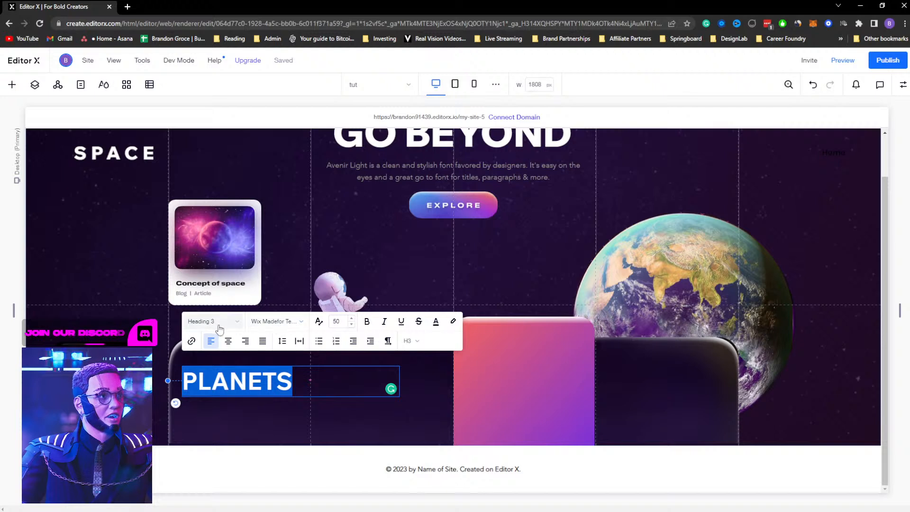
pyautogui.click(436, 322)
pyautogui.click(401, 354)
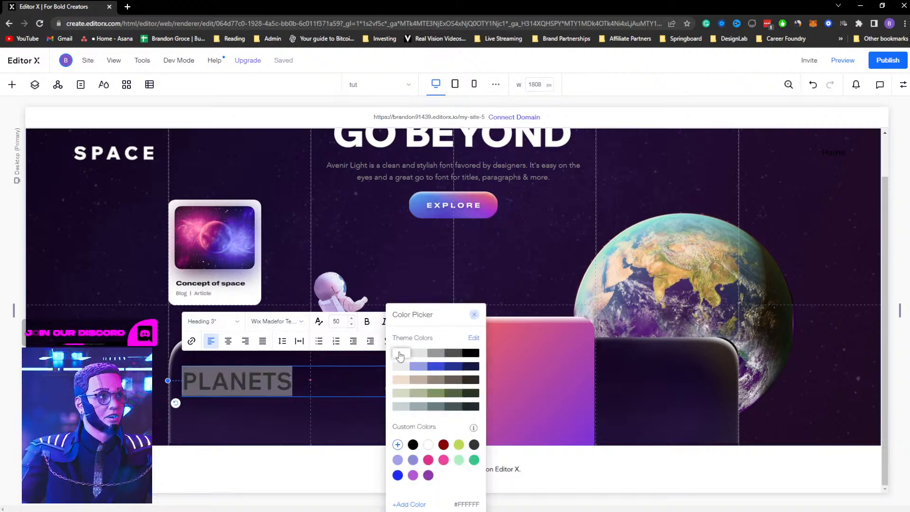
# Update the Heading 3 theme style with the white colour and close the styles panel
pyautogui.click(229, 324)
pyautogui.click(234, 321)
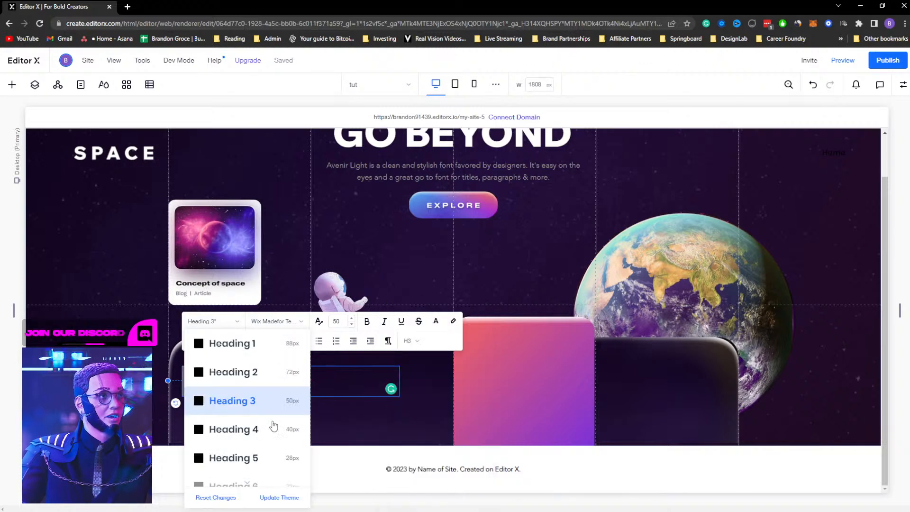
pyautogui.click(278, 498)
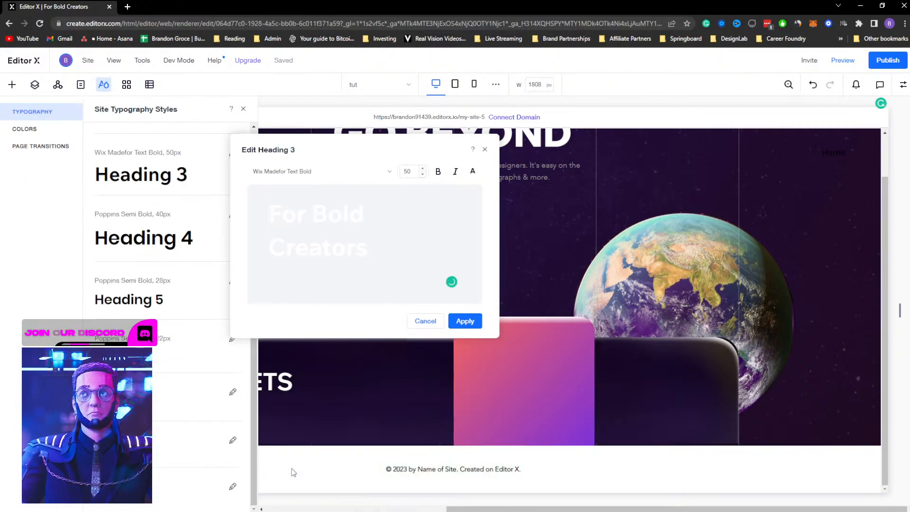
pyautogui.click(465, 321)
pyautogui.click(364, 389)
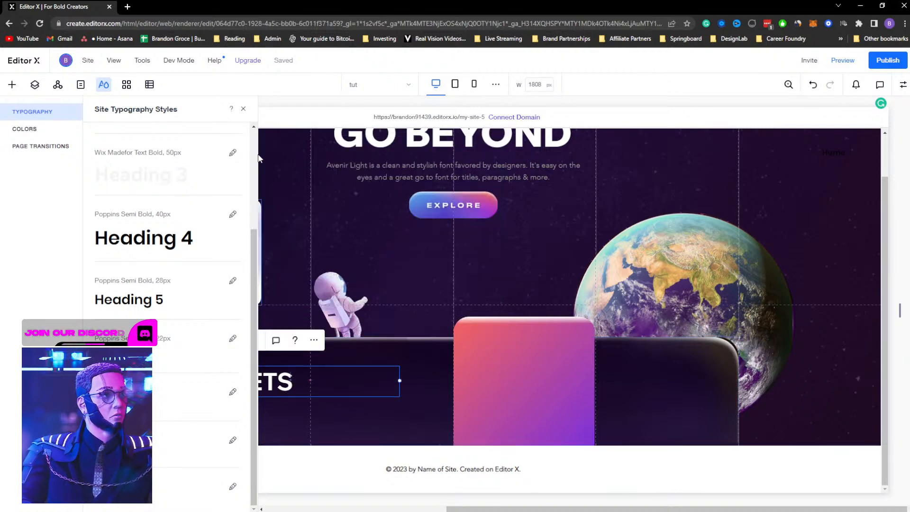
pyautogui.click(244, 109)
# Narrow the PLANETS title box and place a copy of the hero paragraph beneath it
pyautogui.moveTo(400, 380); pyautogui.dragTo(273, 362)
pyautogui.click(435, 177)
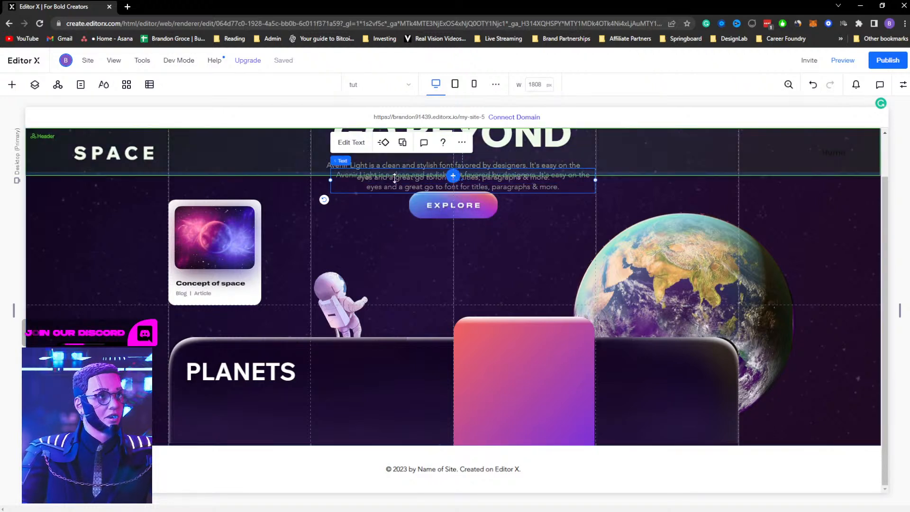
pyautogui.moveTo(391, 179); pyautogui.dragTo(244, 403)
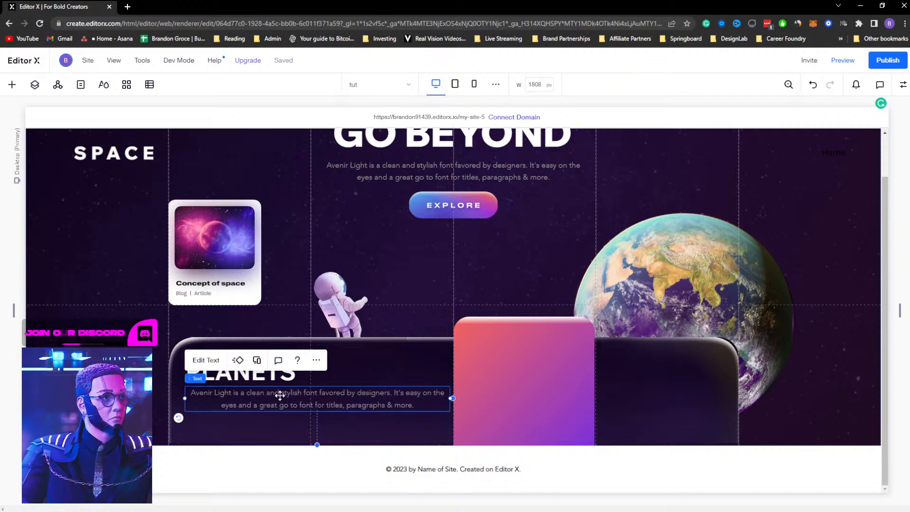
# Narrow the copied paragraph's box to roughly the width of the PLANETS title
pyautogui.click(205, 360)
pyautogui.click(214, 362)
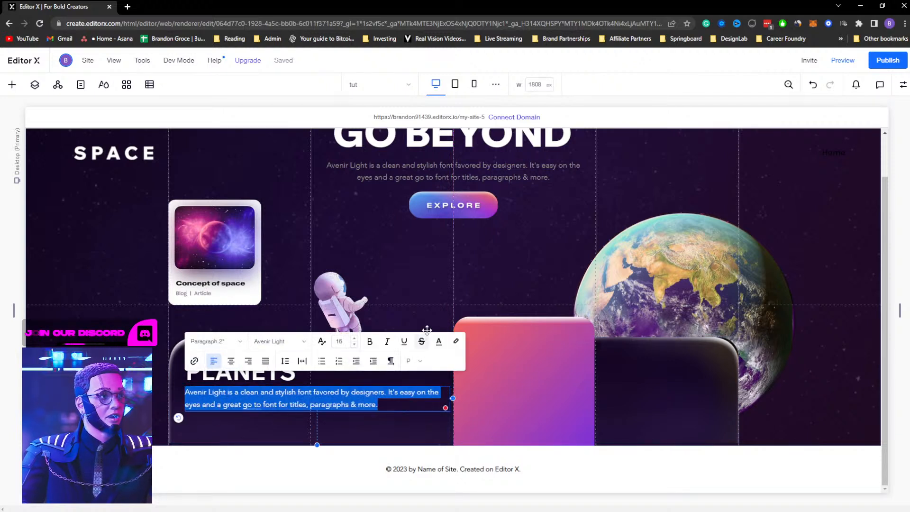
pyautogui.click(402, 299)
pyautogui.click(417, 398)
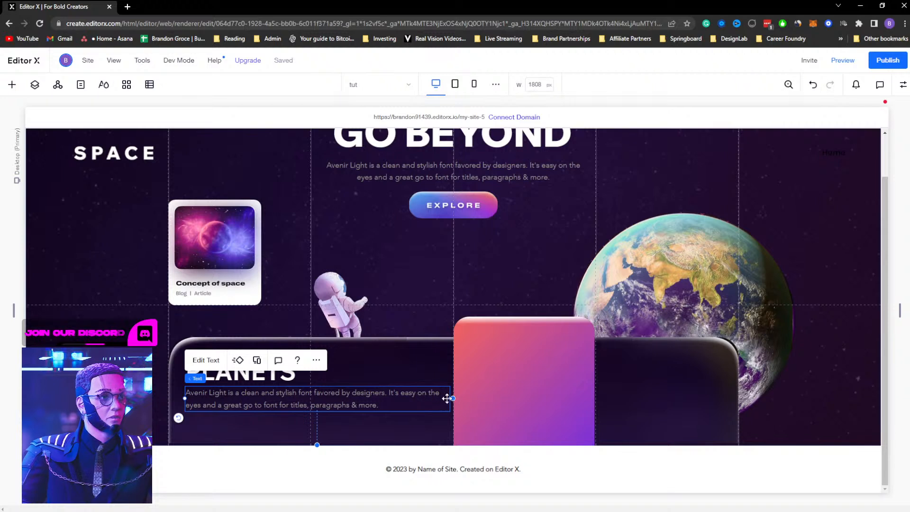
pyautogui.moveTo(447, 398); pyautogui.dragTo(305, 397)
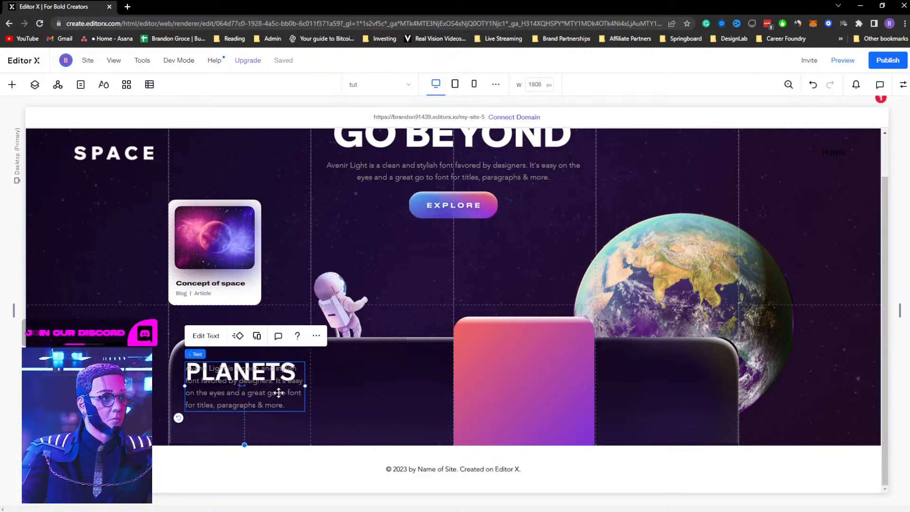
# Delete the paragraph's second sentence, keeping only the first sentence
pyautogui.doubleClick(278, 386)
pyautogui.click(299, 403)
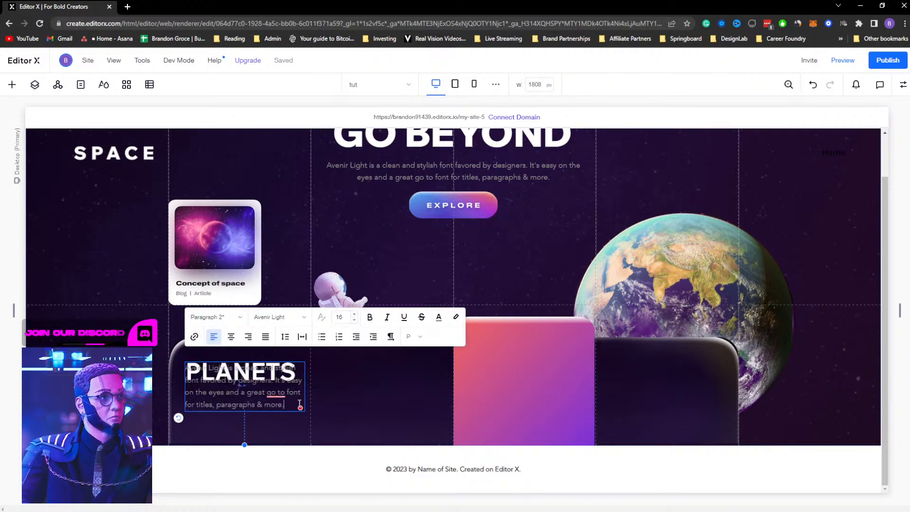
pyautogui.moveTo(289, 406); pyautogui.dragTo(274, 381)
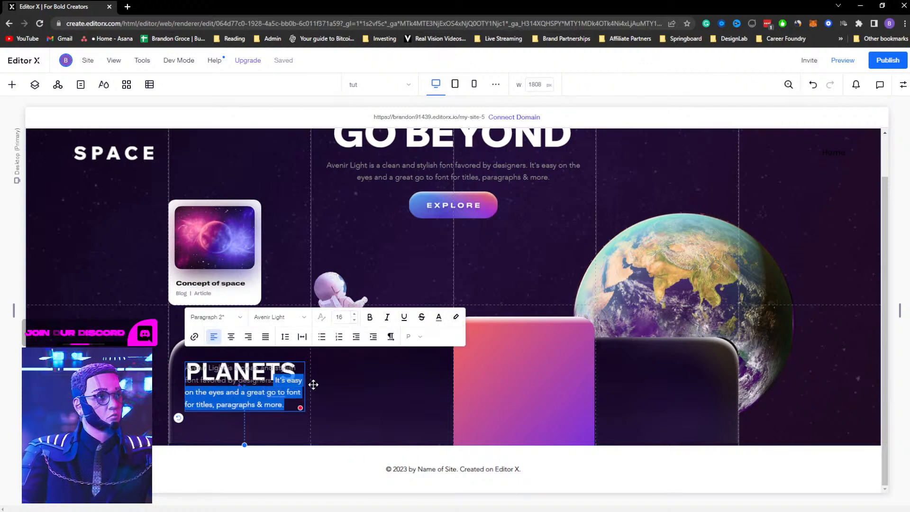
pyautogui.press('BackSpace')
pyautogui.click(342, 396)
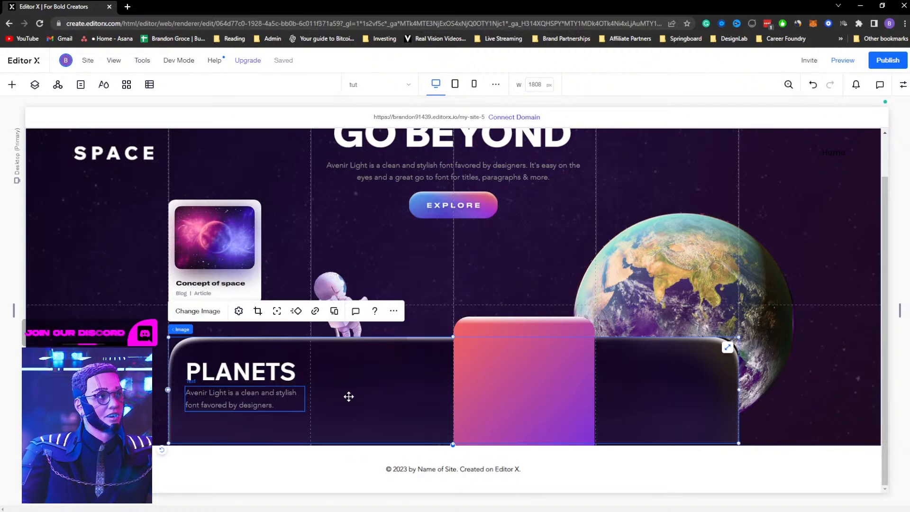
# Compare the Planets heading and paragraph with the XD design's Planets text
pyautogui.click(248, 406)
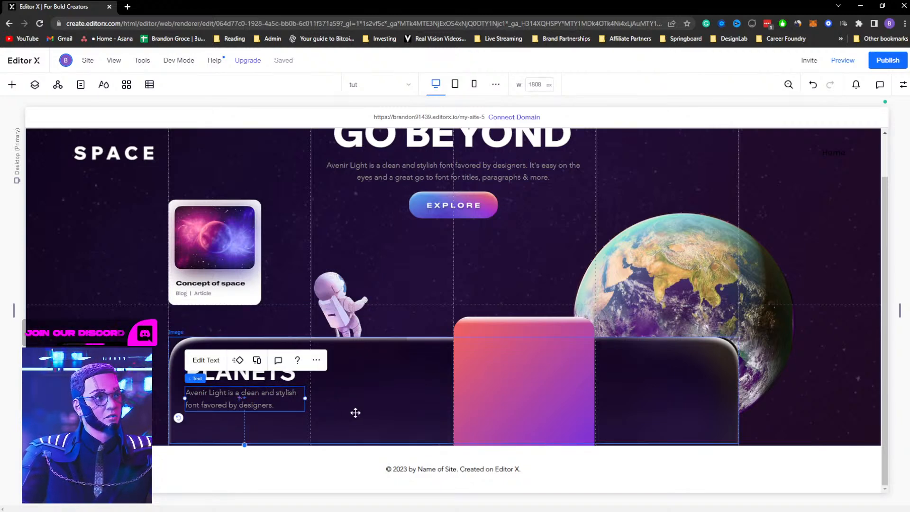
pyautogui.click(295, 419)
pyautogui.hotkey('alt', 'Tab')
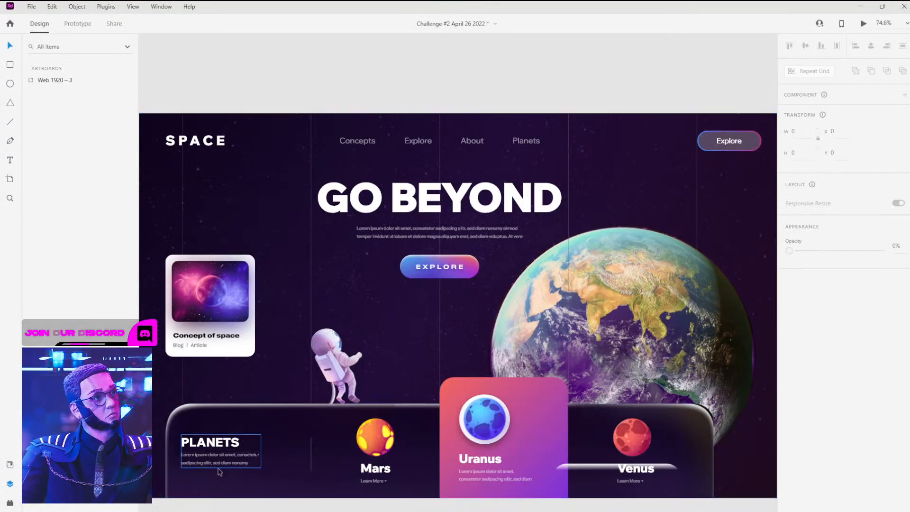
pyautogui.click(224, 467)
pyautogui.doubleClick(228, 463)
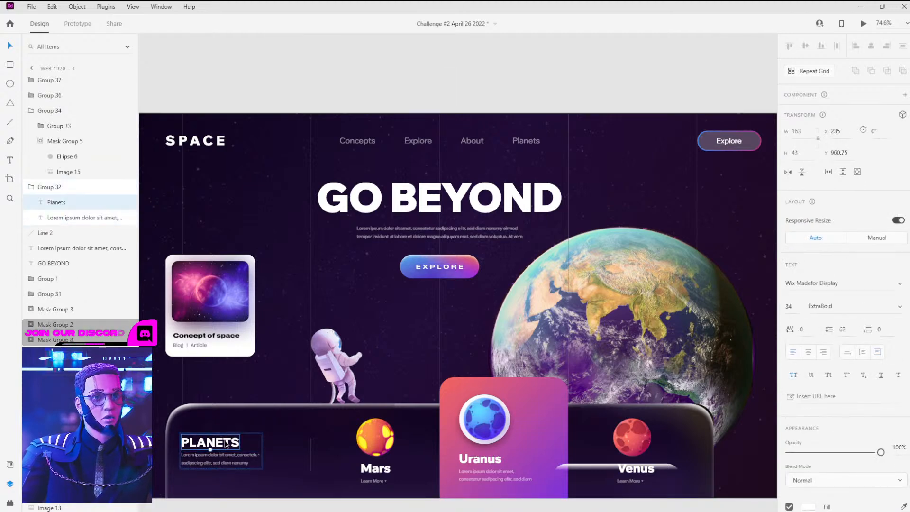
# Adjust the font size of the PLANETS heading in the text editor
pyautogui.hotkey('alt', 'Tab')
pyautogui.click(239, 372)
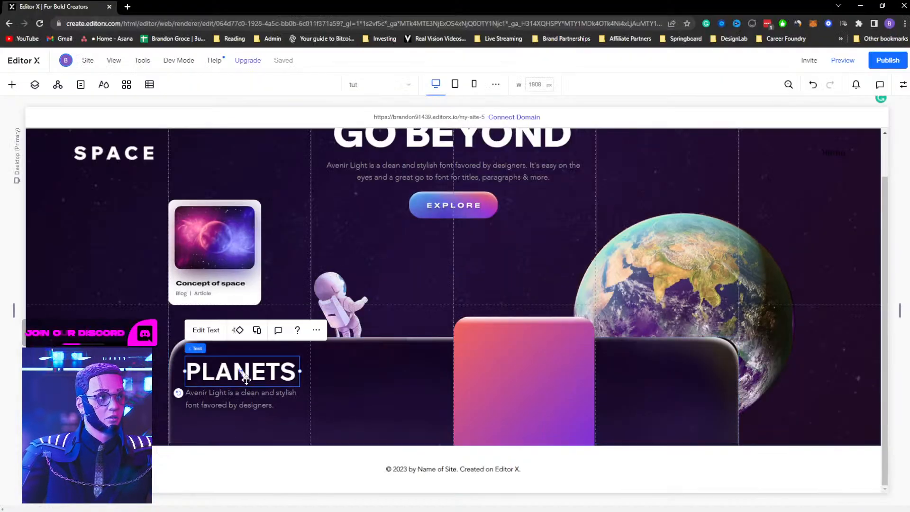
pyautogui.click(206, 329)
pyautogui.click(339, 313)
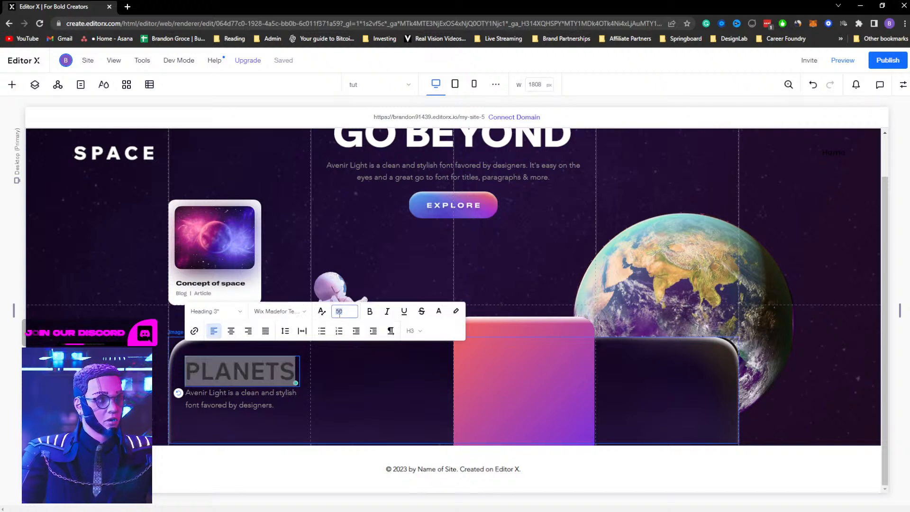
pyautogui.click(368, 377)
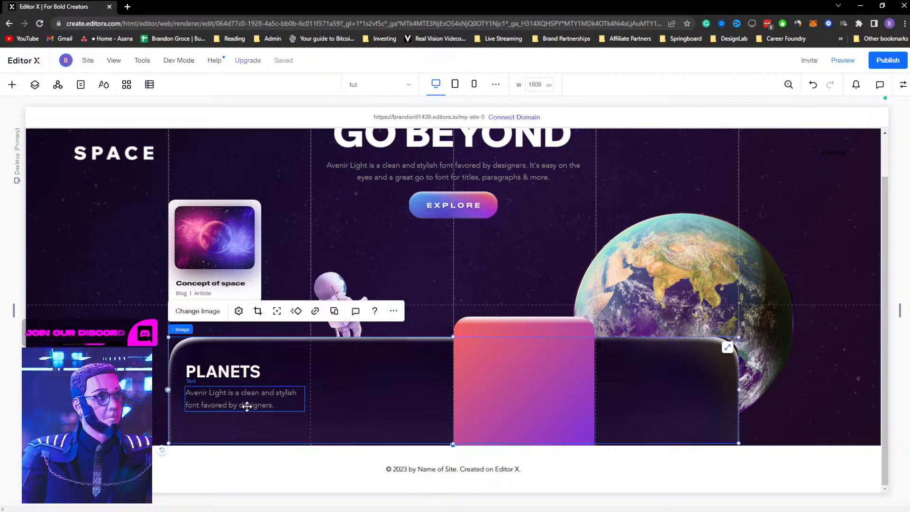
# Set the Planets paragraph's font size to 14
pyautogui.click(249, 405)
pyautogui.click(204, 363)
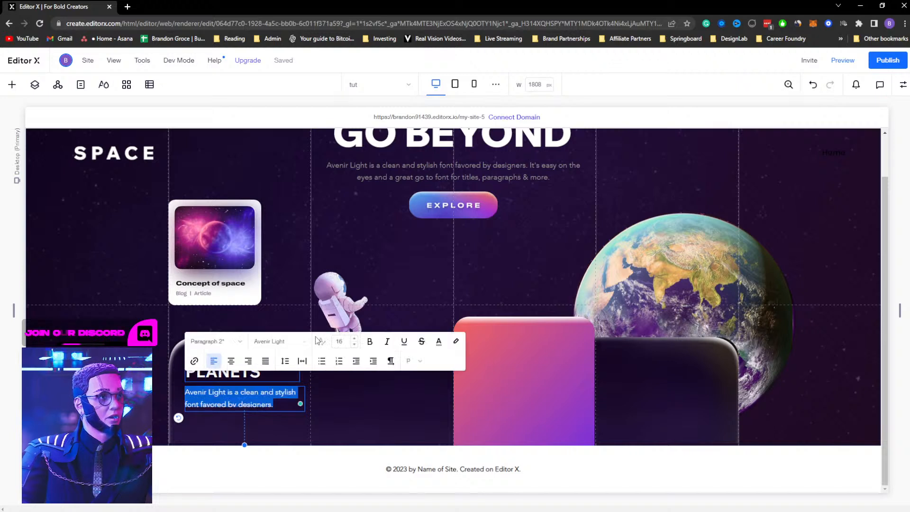
pyautogui.click(345, 341)
pyautogui.write('14')
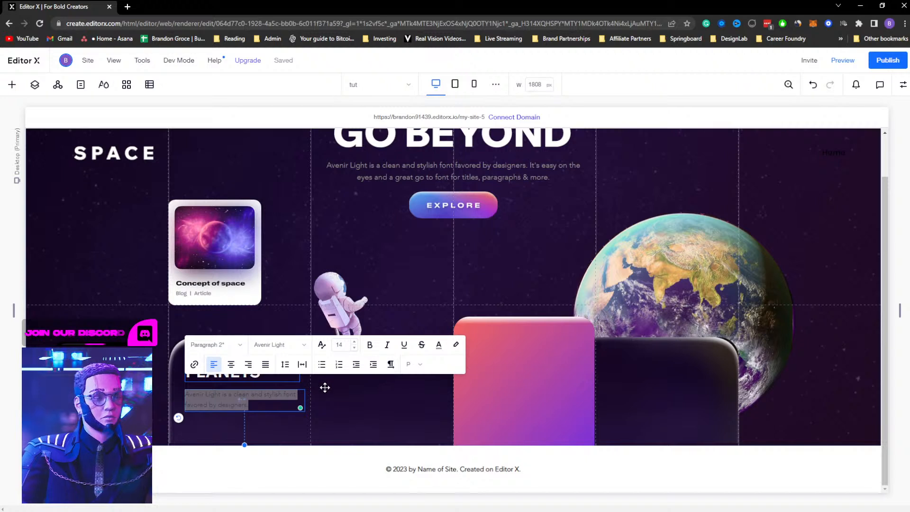
pyautogui.click(319, 405)
# Narrow the Planets paragraph's text box slightly
pyautogui.click(257, 406)
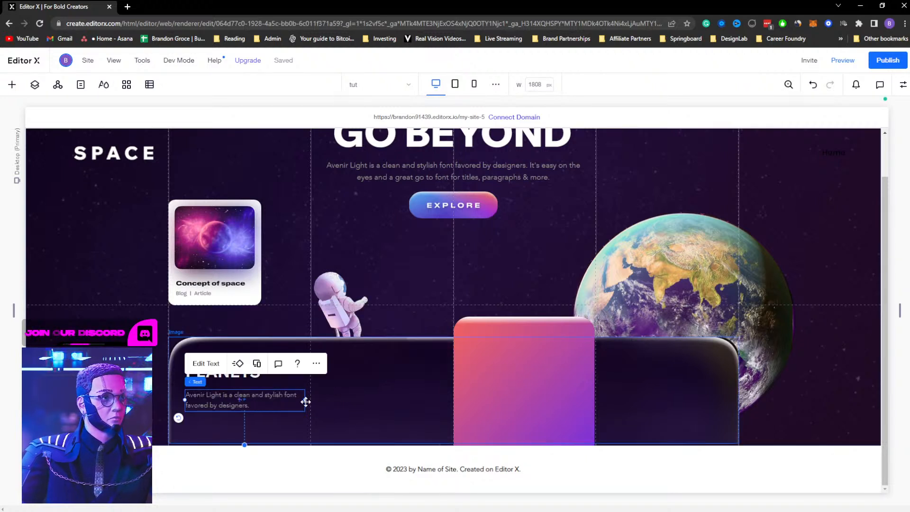
pyautogui.moveTo(304, 399); pyautogui.dragTo(282, 402)
pyautogui.moveTo(212, 401); pyautogui.dragTo(213, 399)
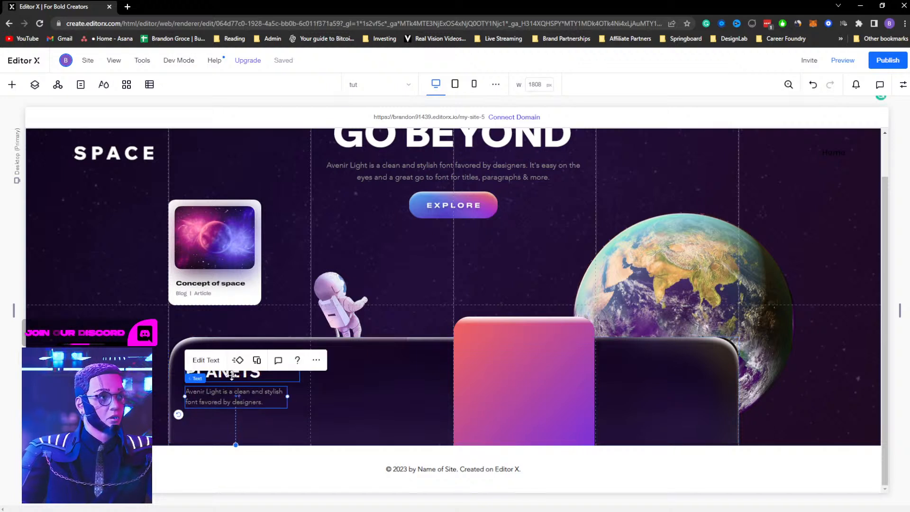
# Nudge the PLANETS heading and paragraph stack slightly down and left within the card
pyautogui.click(231, 375)
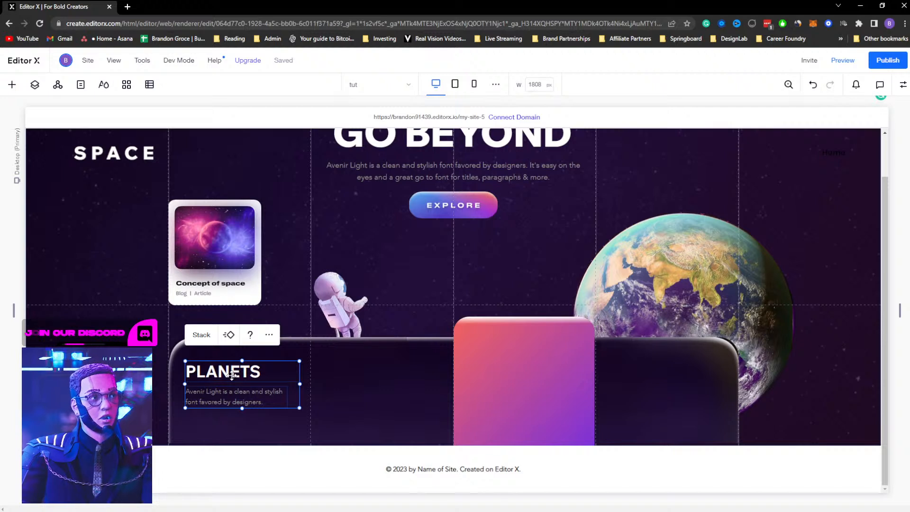
pyautogui.click(203, 335)
pyautogui.moveTo(191, 367); pyautogui.dragTo(189, 376)
pyautogui.click(379, 382)
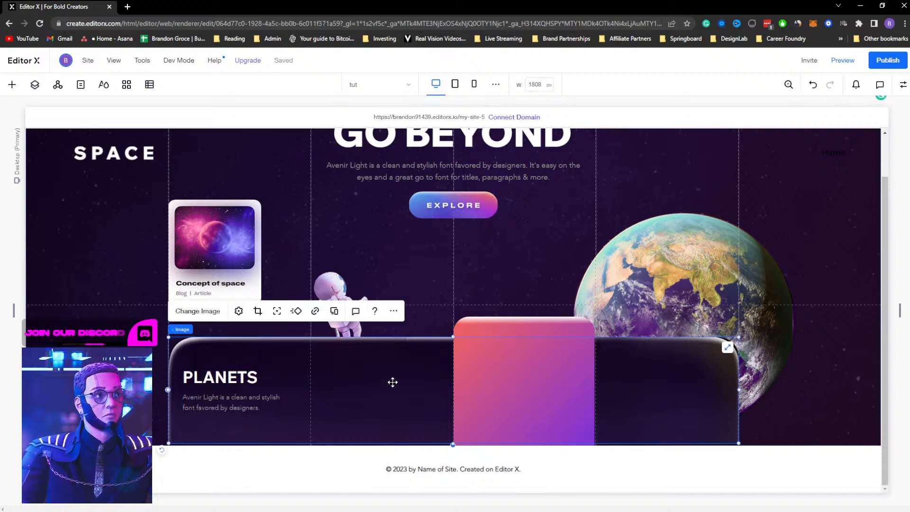
# Check the XD design's Mars card, then quick-add an image to the section
pyautogui.hotkey('alt', 'Tab')
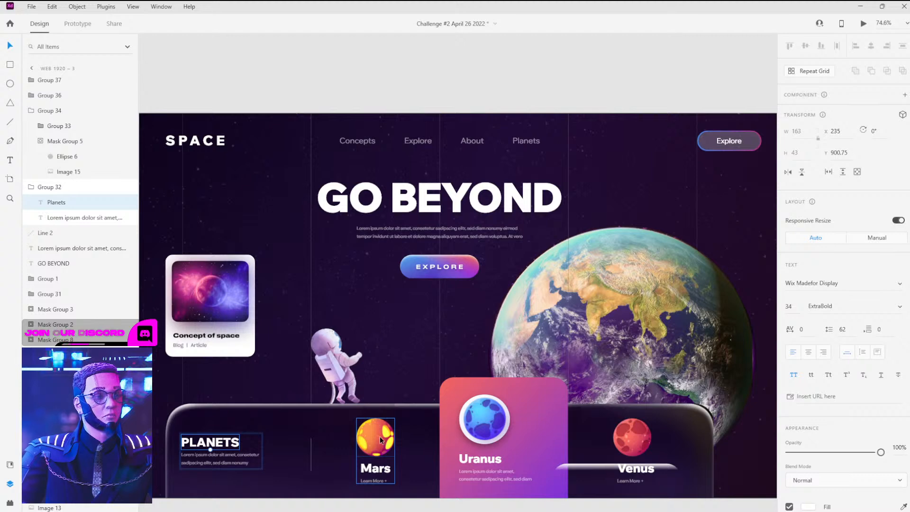
pyautogui.hotkey('alt', 'Tab')
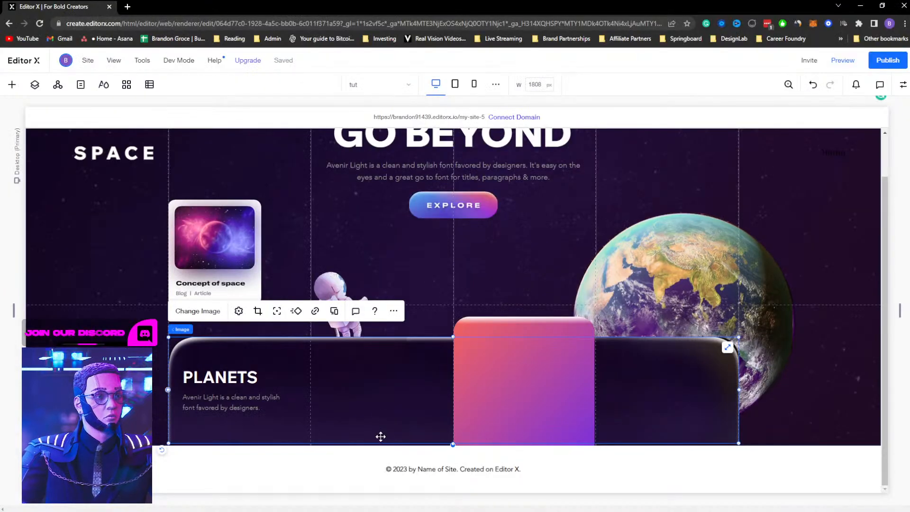
pyautogui.rightClick(376, 395)
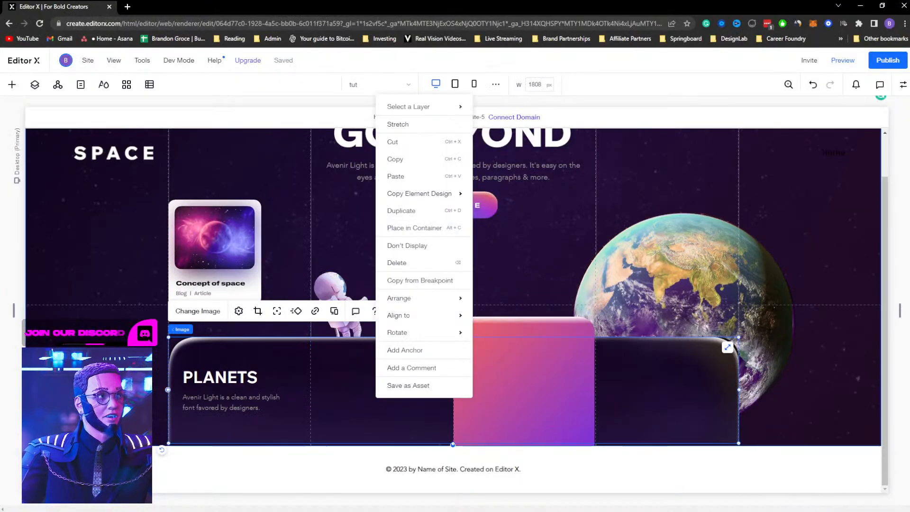
pyautogui.click(298, 368)
pyautogui.rightClick(352, 369)
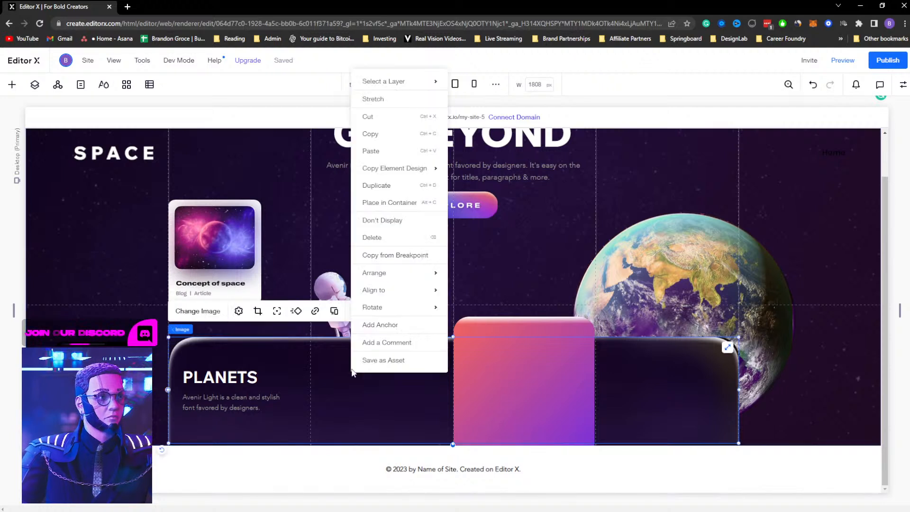
pyautogui.moveTo(393, 281)
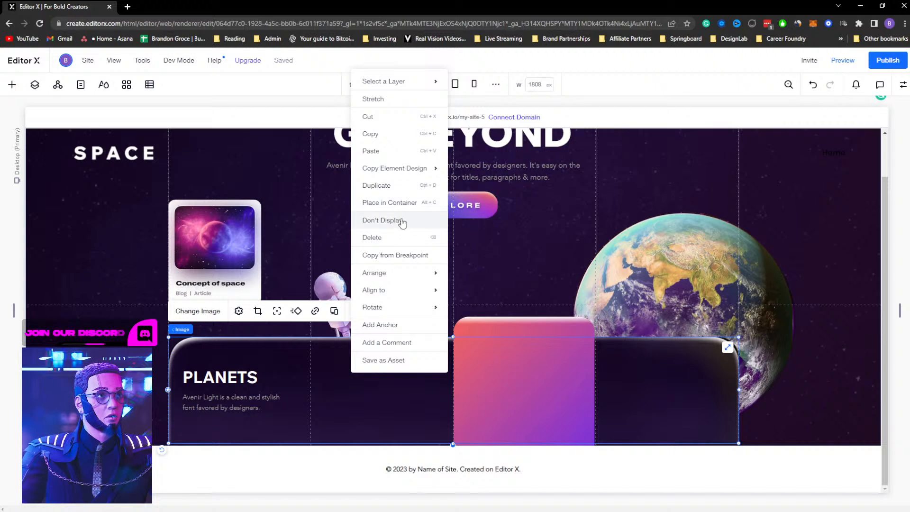
pyautogui.click(95, 369)
pyautogui.rightClick(95, 369)
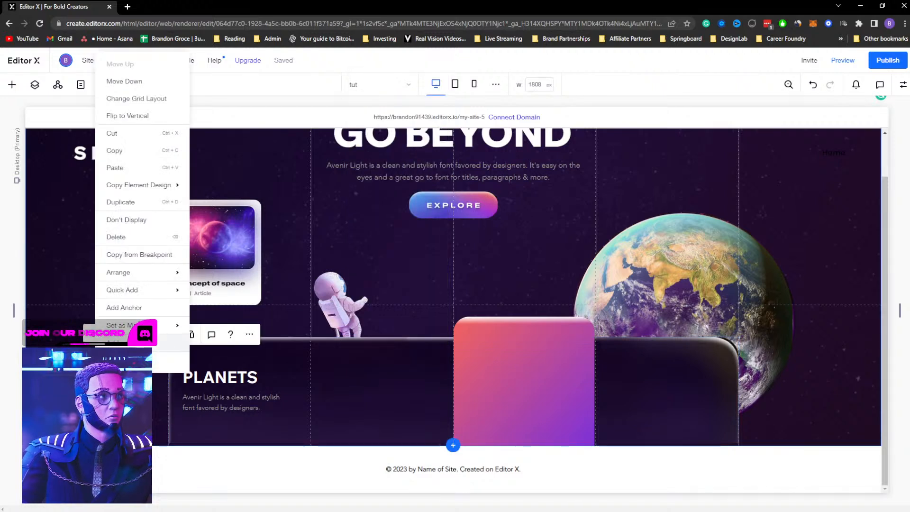
pyautogui.moveTo(137, 292)
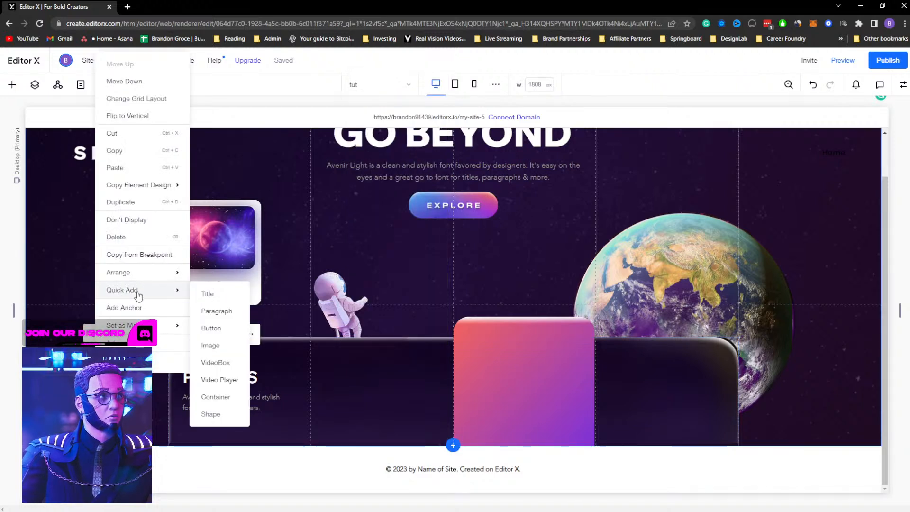
pyautogui.click(221, 342)
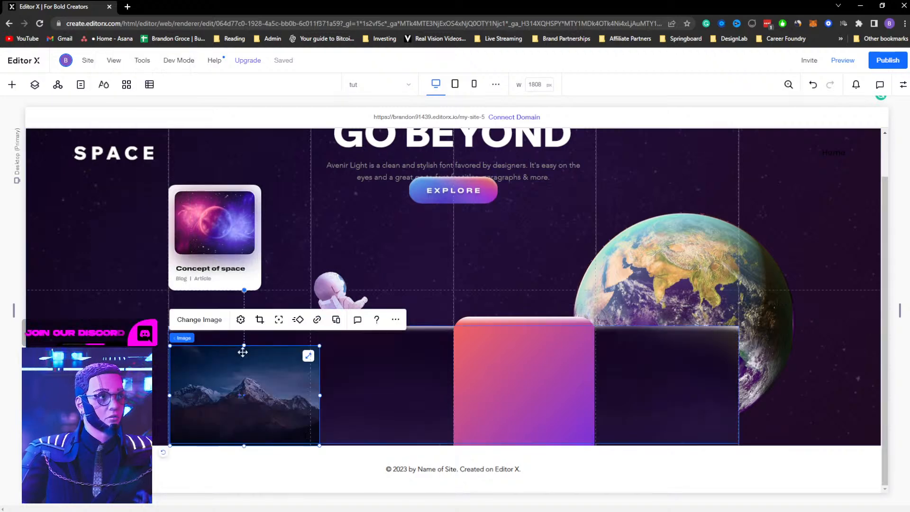
# Move the new image into the second column of the card and shrink it to about 110 px wide
pyautogui.moveTo(287, 369); pyautogui.dragTo(377, 367)
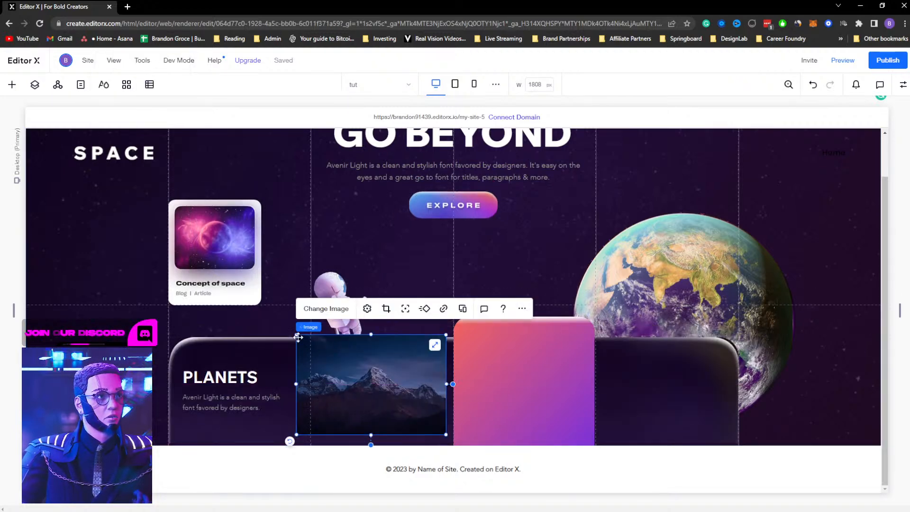
pyautogui.moveTo(297, 336); pyautogui.dragTo(351, 365)
pyautogui.moveTo(399, 397); pyautogui.dragTo(388, 387)
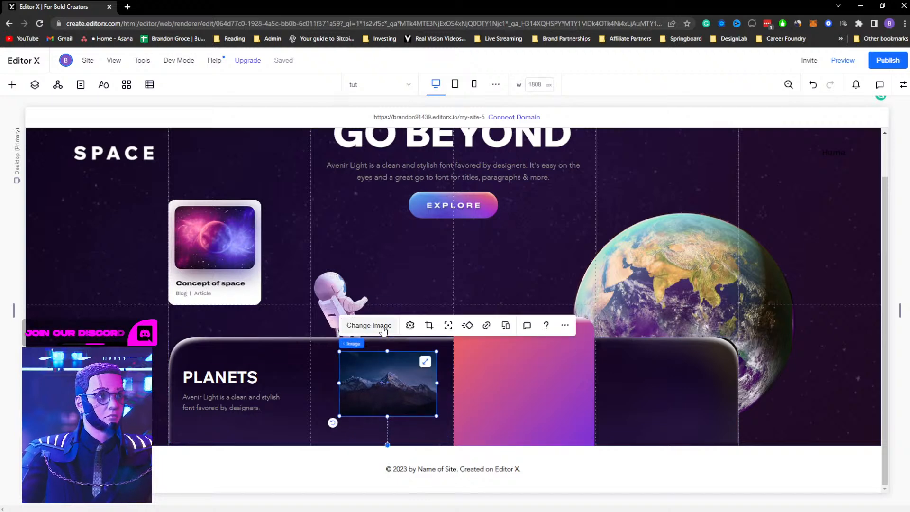
# Replace the image with Mask Group 5.png from the site files
pyautogui.click(372, 326)
pyautogui.click(298, 318)
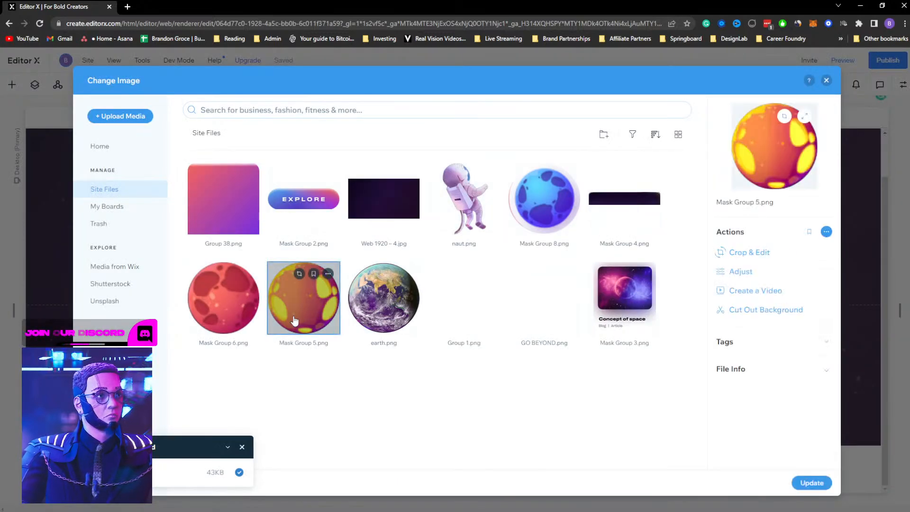
pyautogui.click(811, 482)
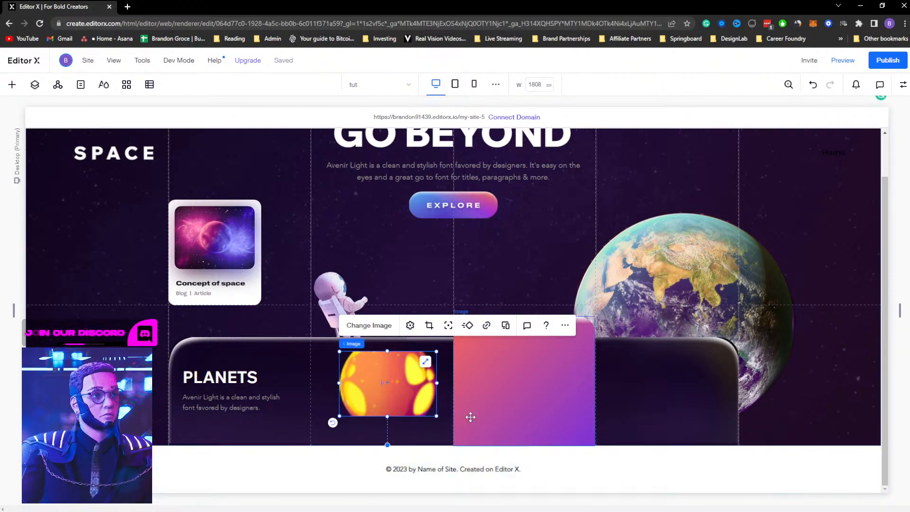
# Shrink the planet image to about 55 px, matching the Mars icon in the design
pyautogui.click(410, 326)
pyautogui.moveTo(427, 416); pyautogui.dragTo(389, 381)
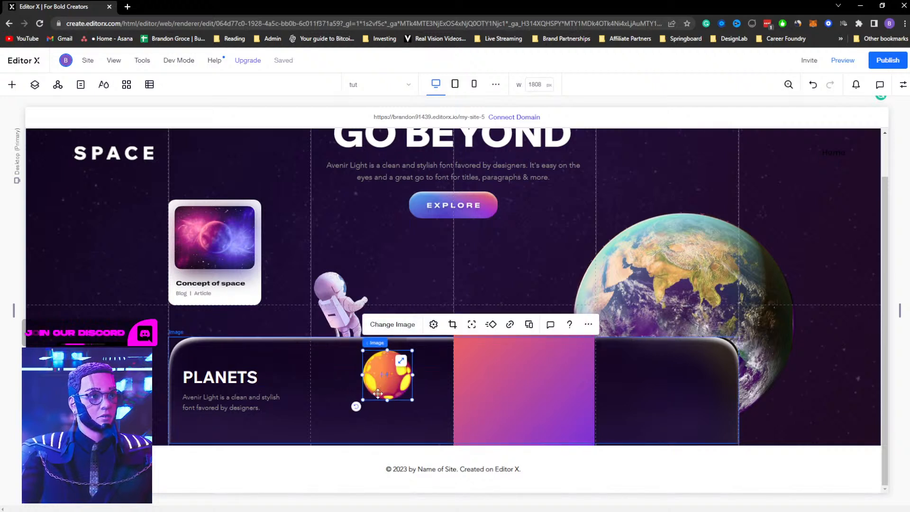
pyautogui.click(378, 349)
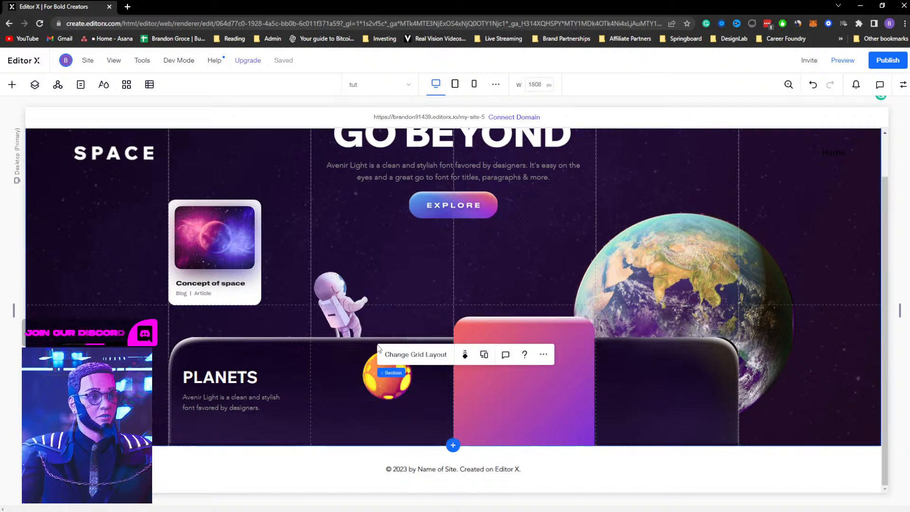
# Quick-add a title to the section below the planet image and enter the text Mars
pyautogui.rightClick(425, 406)
pyautogui.moveTo(465, 311)
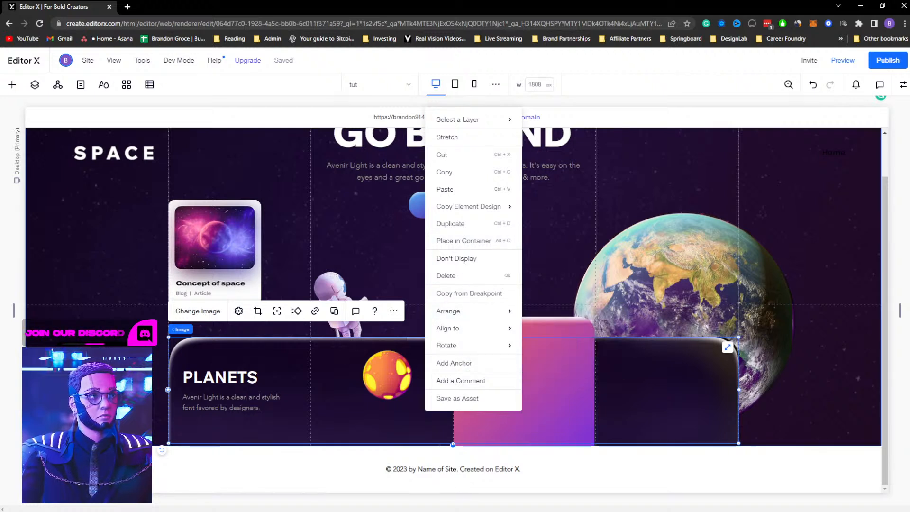
pyautogui.click(104, 386)
pyautogui.rightClick(103, 386)
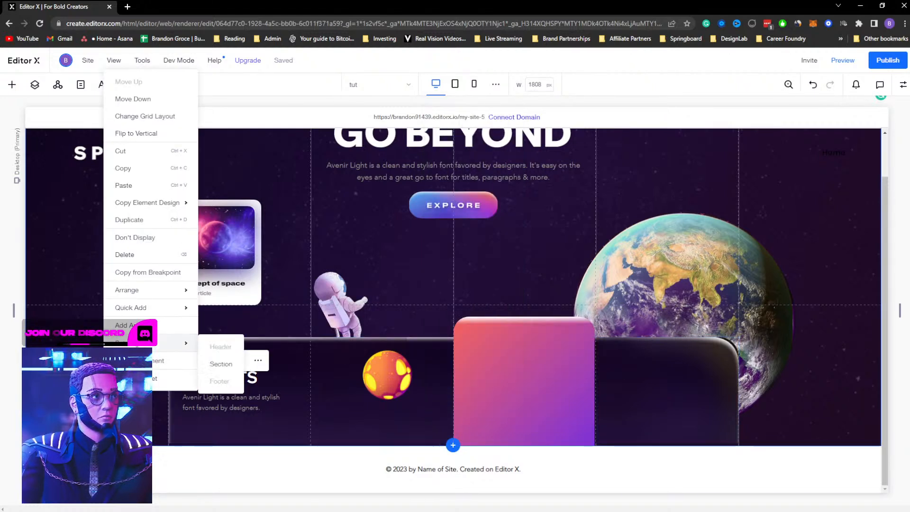
pyautogui.moveTo(164, 310)
pyautogui.click(240, 313)
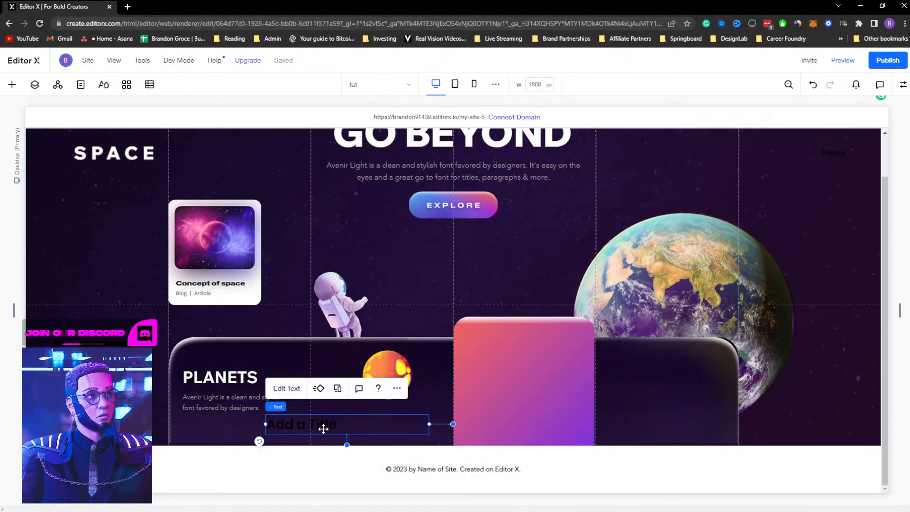
pyautogui.doubleClick(324, 429)
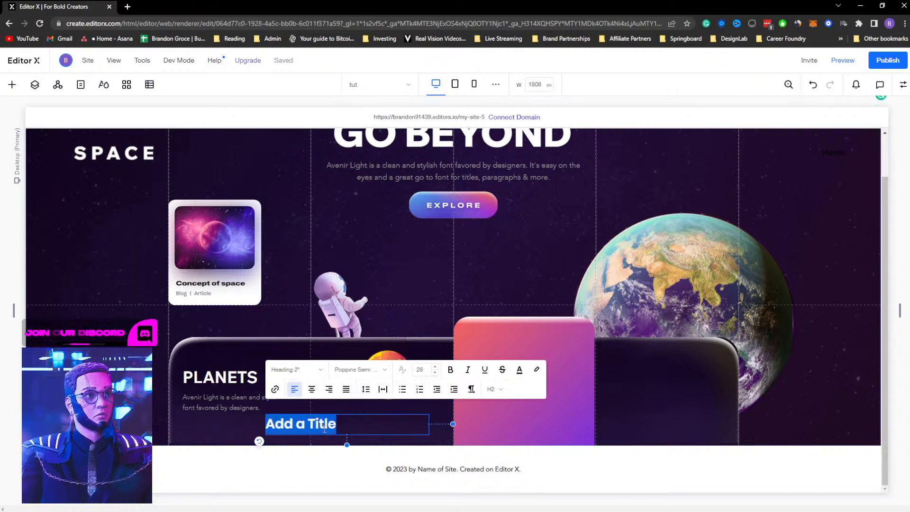
pyautogui.write('m')
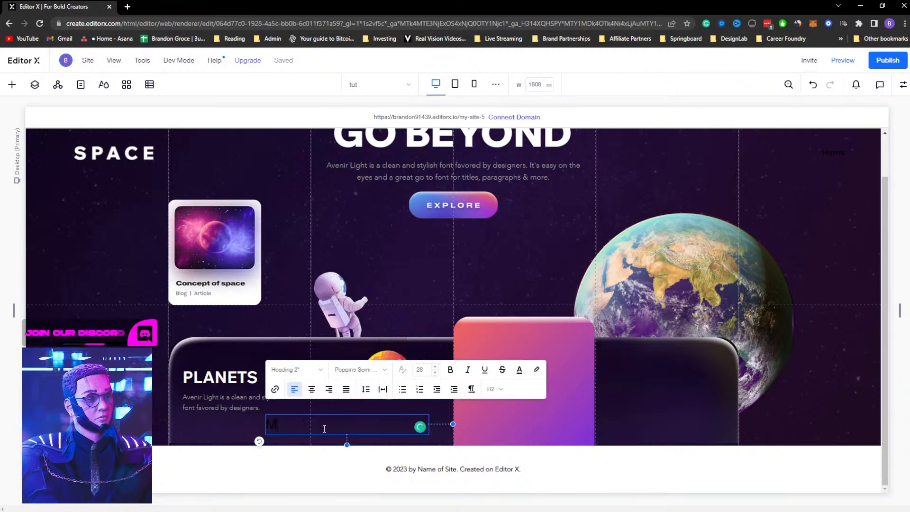
pyautogui.doubleClick(324, 429)
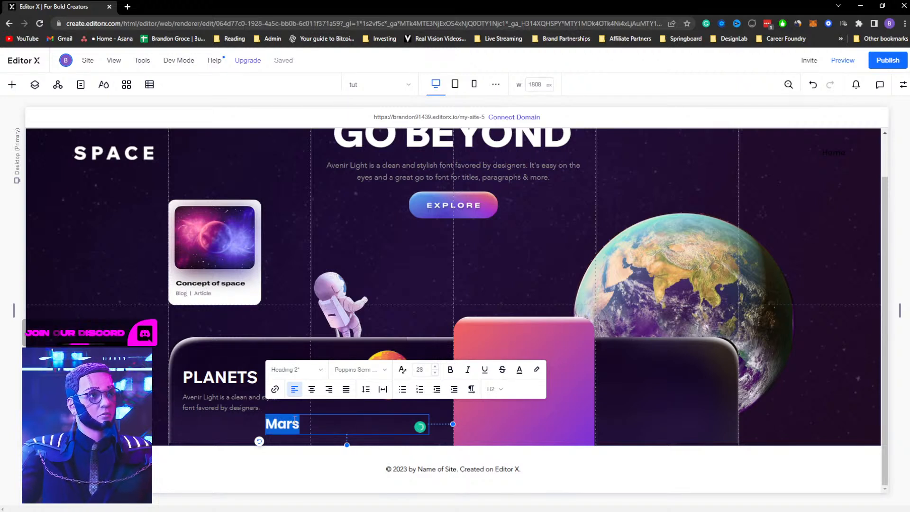
# Apply the Heading 3 style to the Mars title and adjust its font size
pyautogui.click(295, 371)
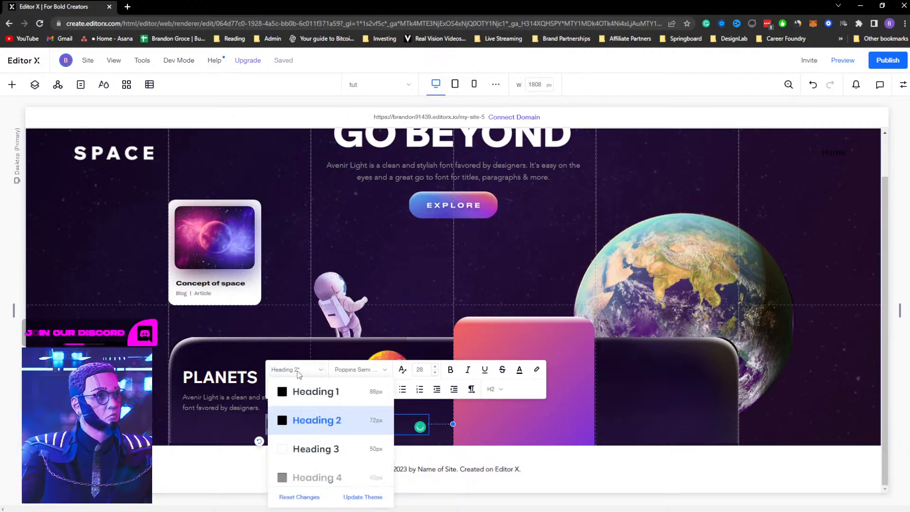
pyautogui.click(333, 452)
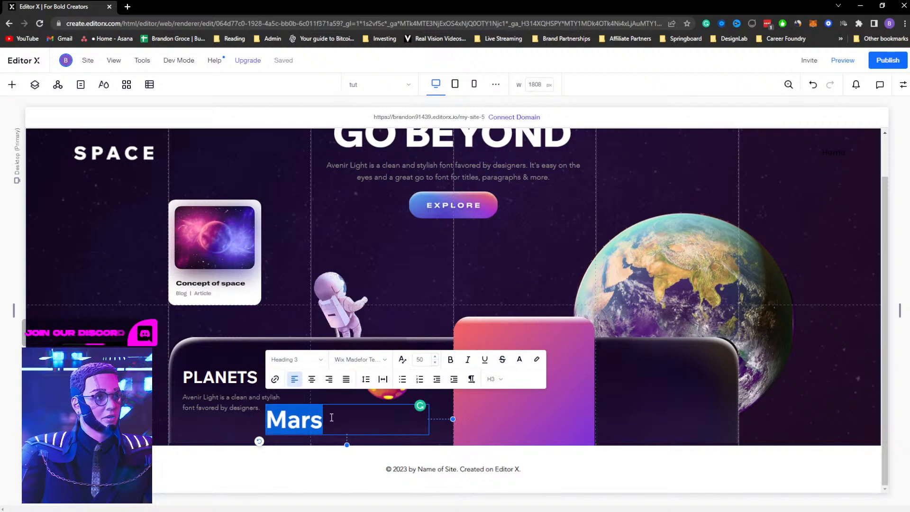
pyautogui.click(419, 359)
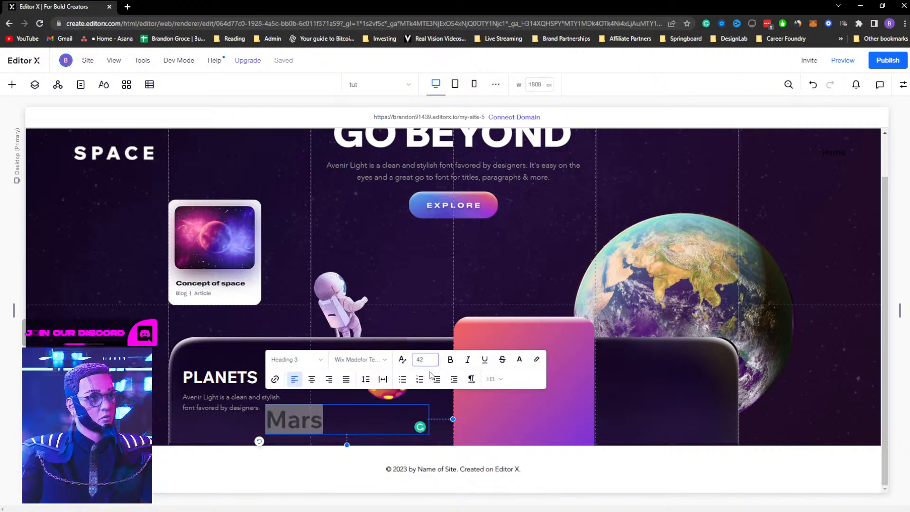
pyautogui.press('Return')
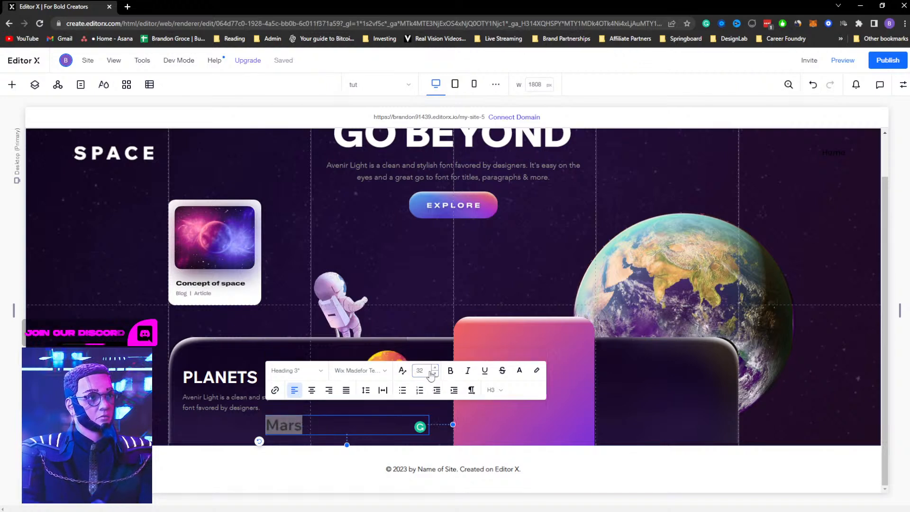
# Apply the Heading 4 style to the Mars title
pyautogui.click(304, 371)
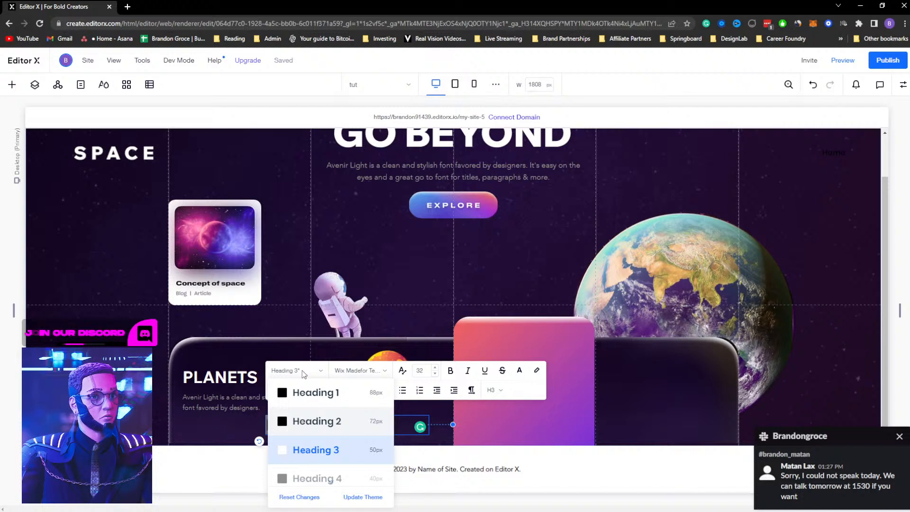
pyautogui.click(897, 437)
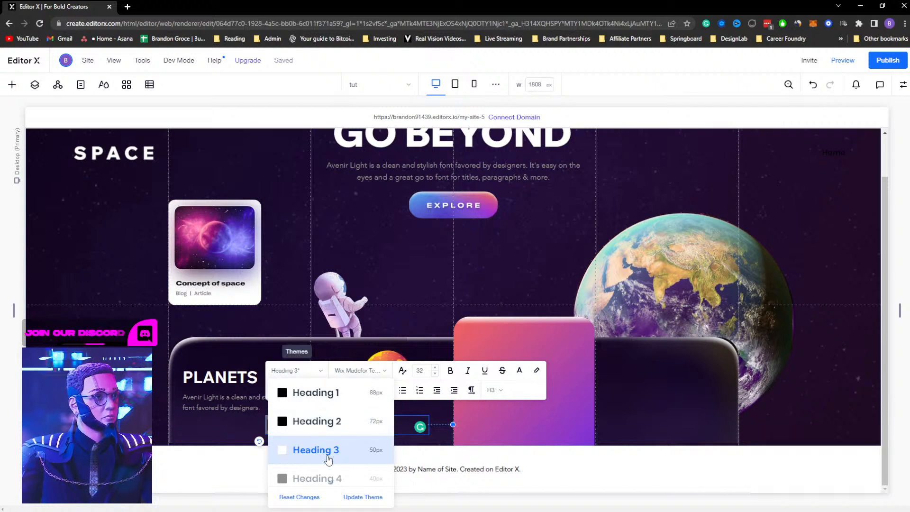
pyautogui.scroll(-1, 338, 434)
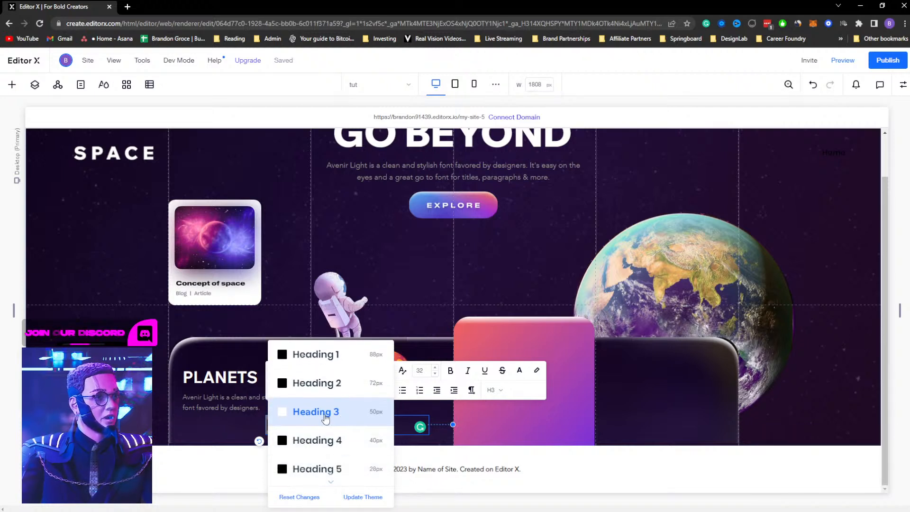
pyautogui.click(335, 442)
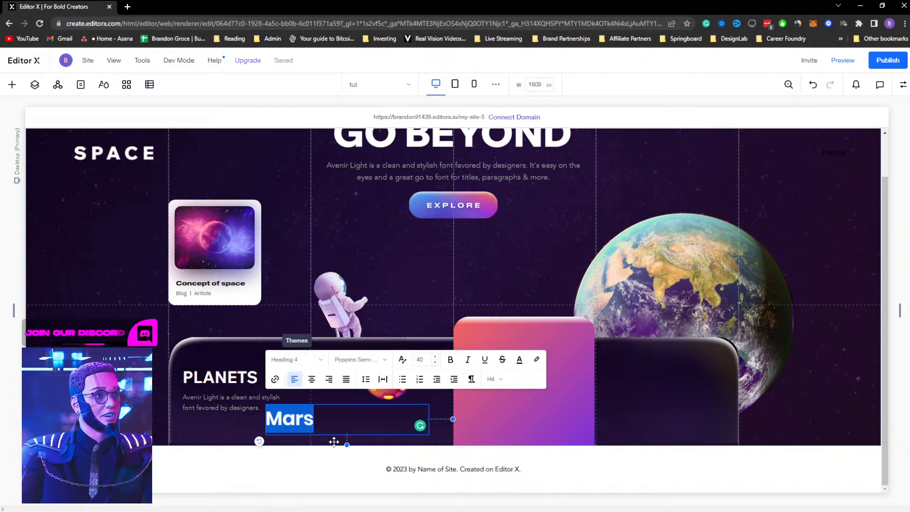
# Set the Mars title's font size to 32 and update the theme's Heading 4 style to match
pyautogui.click(520, 360)
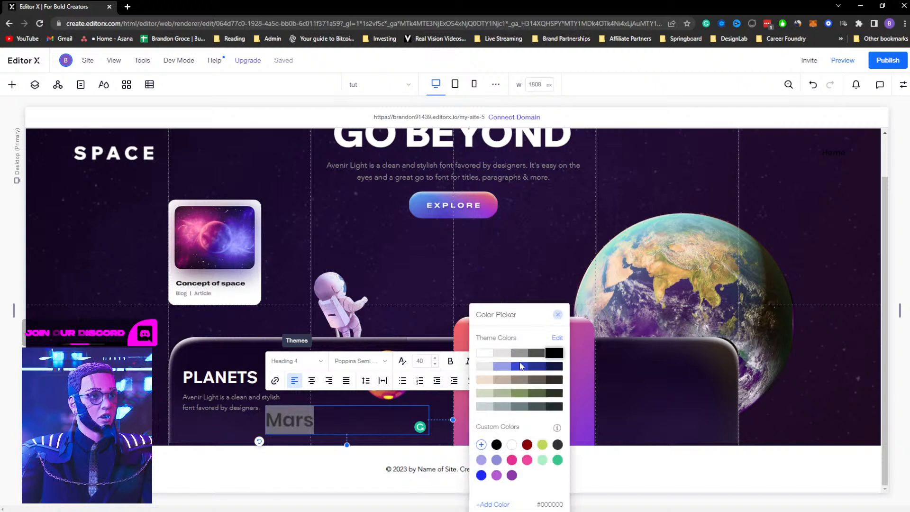
pyautogui.click(421, 364)
pyautogui.click(421, 362)
pyautogui.write('32')
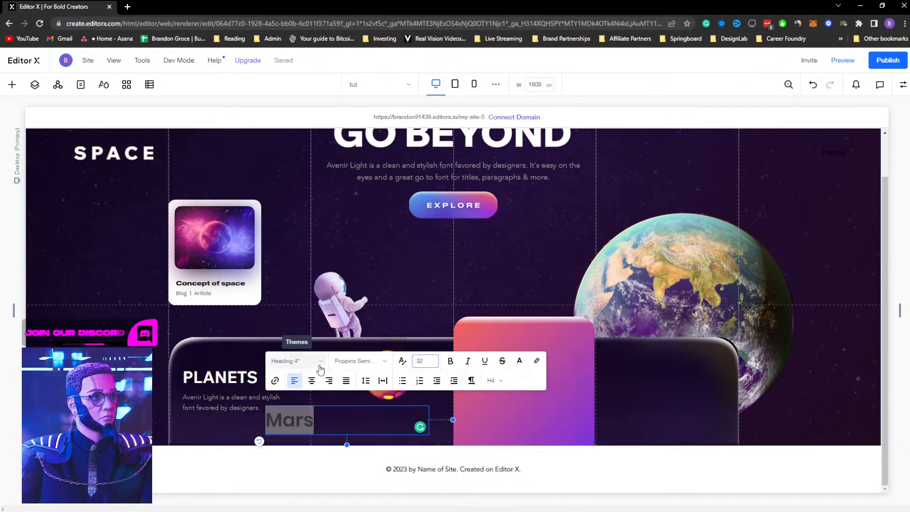
pyautogui.click(320, 365)
pyautogui.click(370, 497)
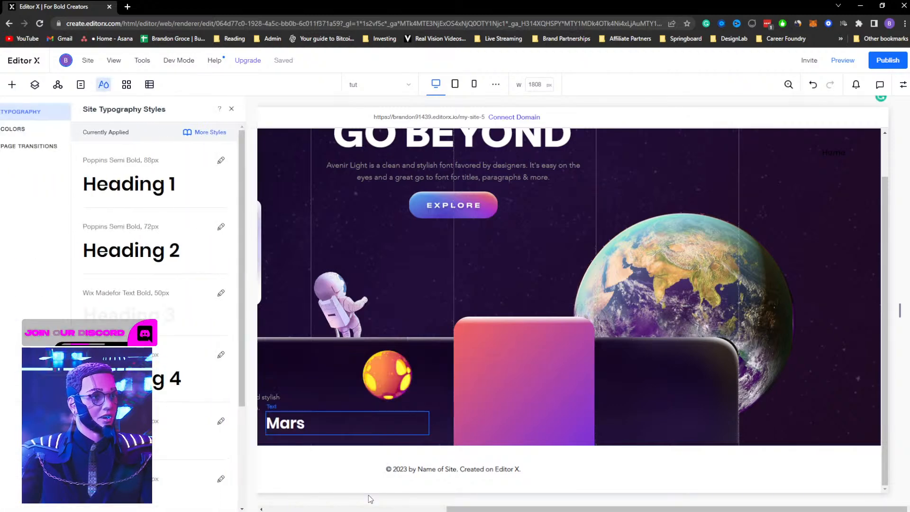
# Move the Mars title directly below the planet image and close the typography styles panel
pyautogui.click(473, 383)
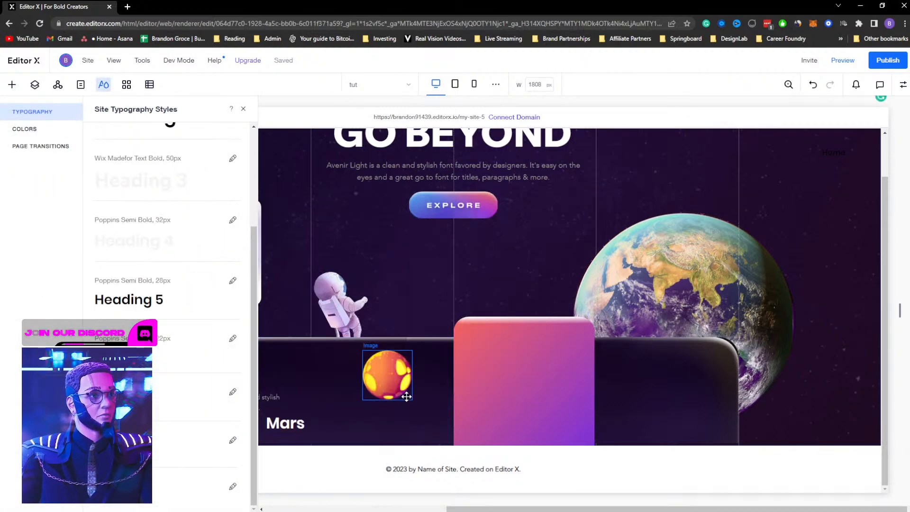
pyautogui.moveTo(431, 423)
pyautogui.mouseDown()
pyautogui.moveTo(311, 424)
pyautogui.moveTo(441, 421)
pyautogui.mouseUp()
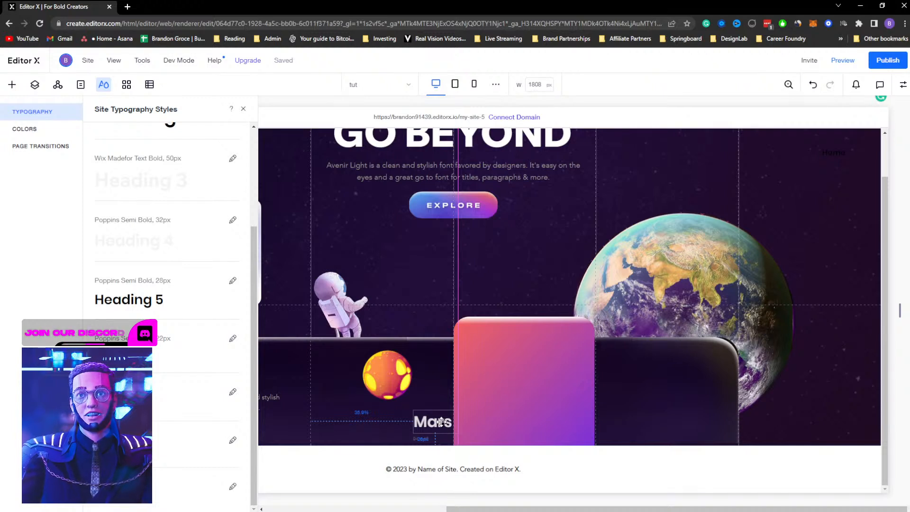
pyautogui.moveTo(440, 421); pyautogui.dragTo(393, 414)
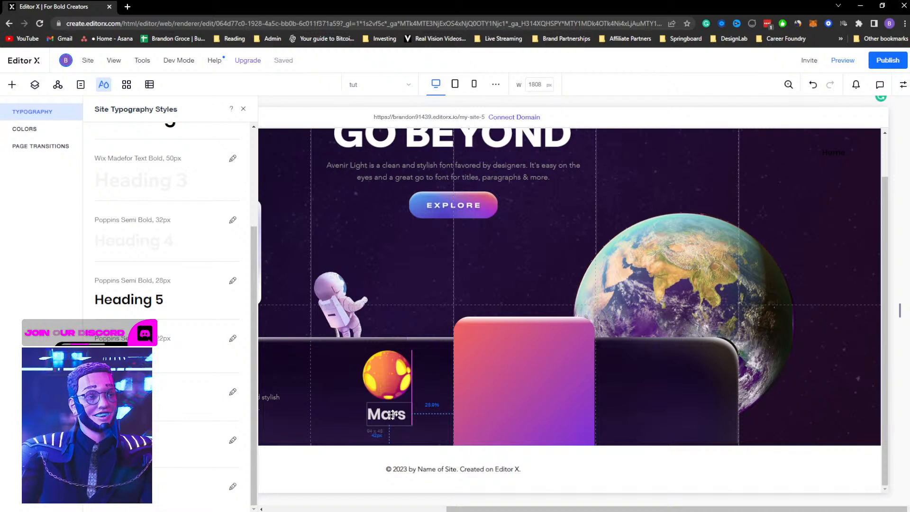
pyautogui.moveTo(393, 414); pyautogui.dragTo(393, 412)
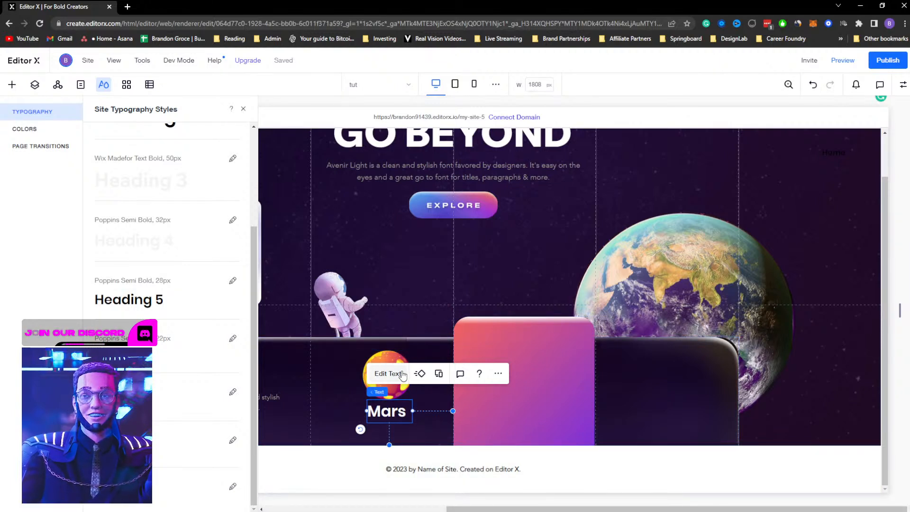
pyautogui.click(397, 422)
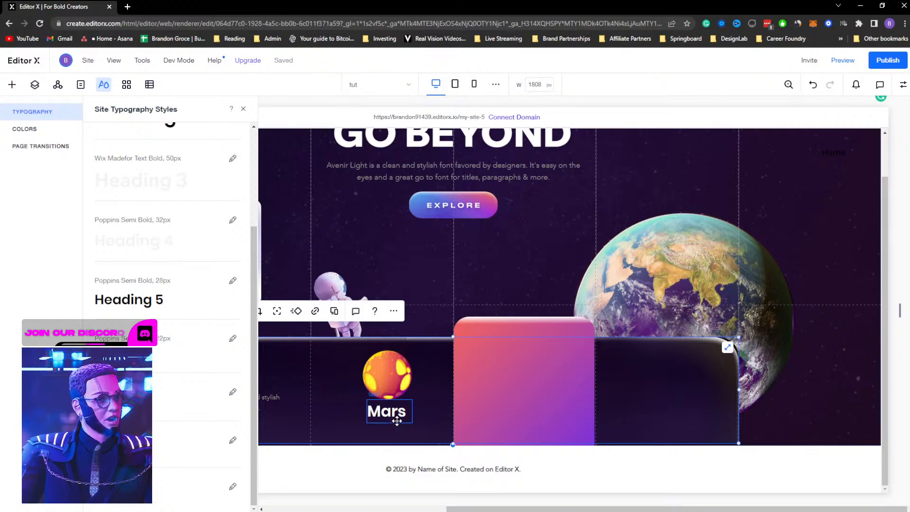
pyautogui.click(243, 109)
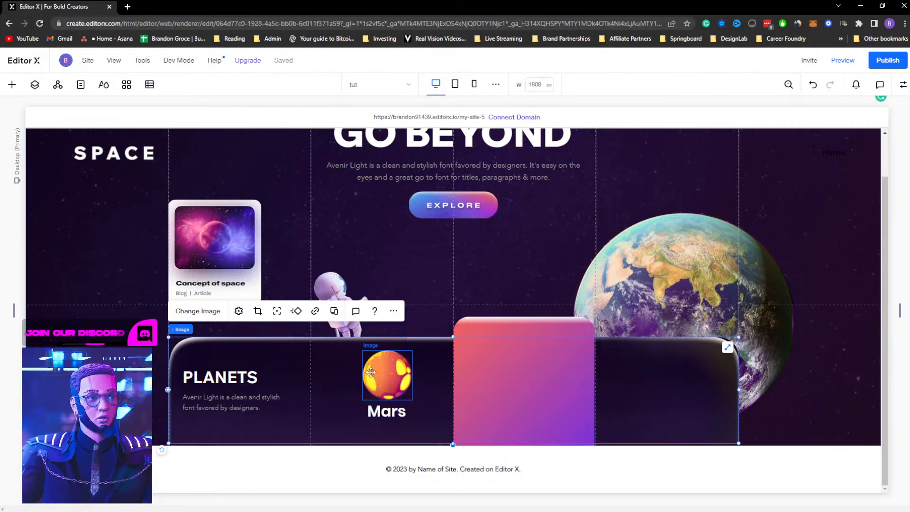
# Move a copy of the Planets description paragraph below the Mars title
pyautogui.click(377, 411)
pyautogui.click(256, 407)
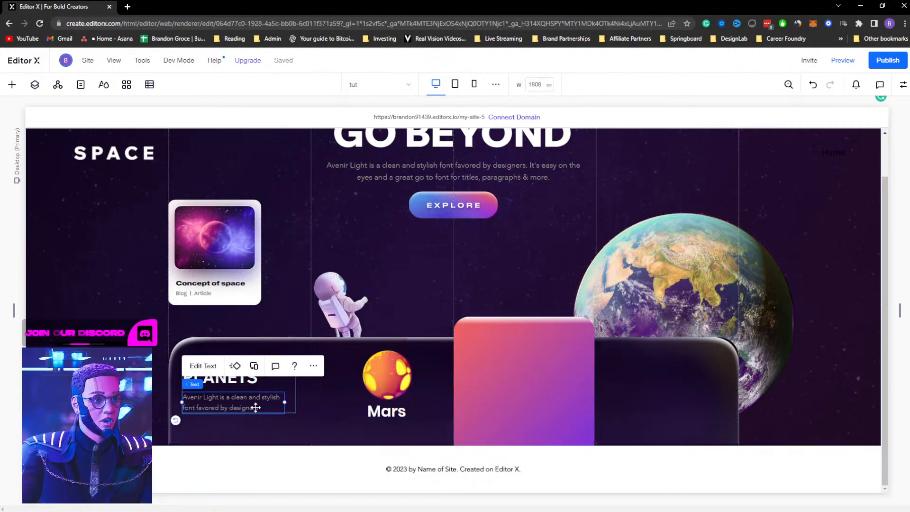
pyautogui.moveTo(256, 408); pyautogui.dragTo(392, 432)
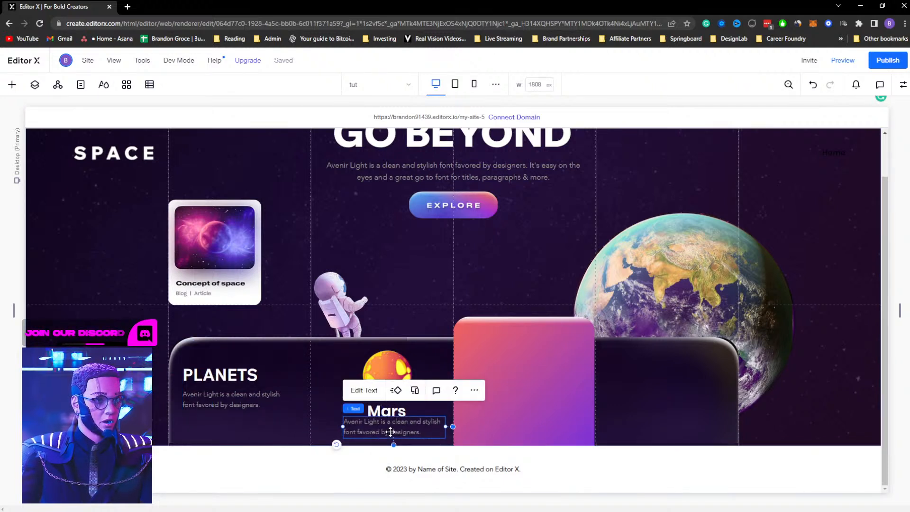
# Replace the paragraph text under Mars with Learn More+ and narrow its text box
pyautogui.doubleClick(392, 428)
pyautogui.write('Learn More+')
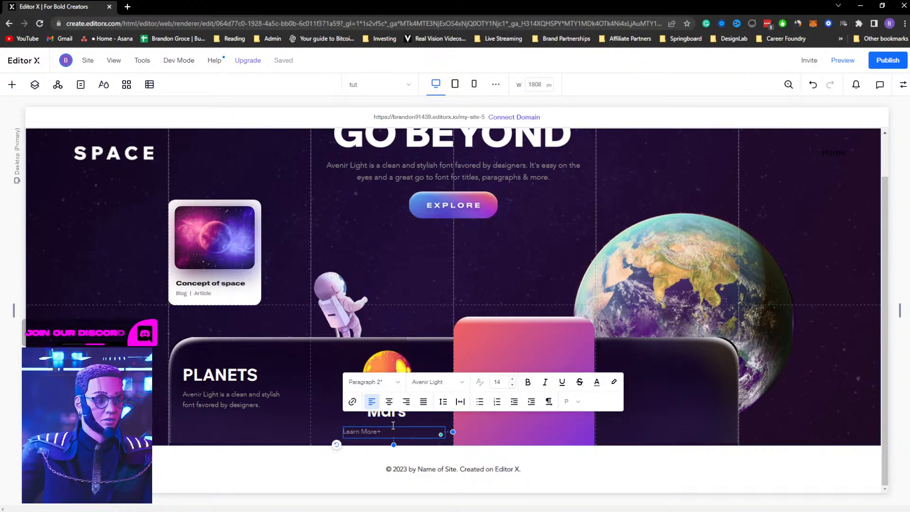
pyautogui.click(323, 386)
pyautogui.click(368, 431)
pyautogui.moveTo(449, 432); pyautogui.dragTo(379, 428)
pyautogui.click(355, 433)
# Stack the planet image, Mars title and Learn More+ text into one group
pyautogui.click(399, 414)
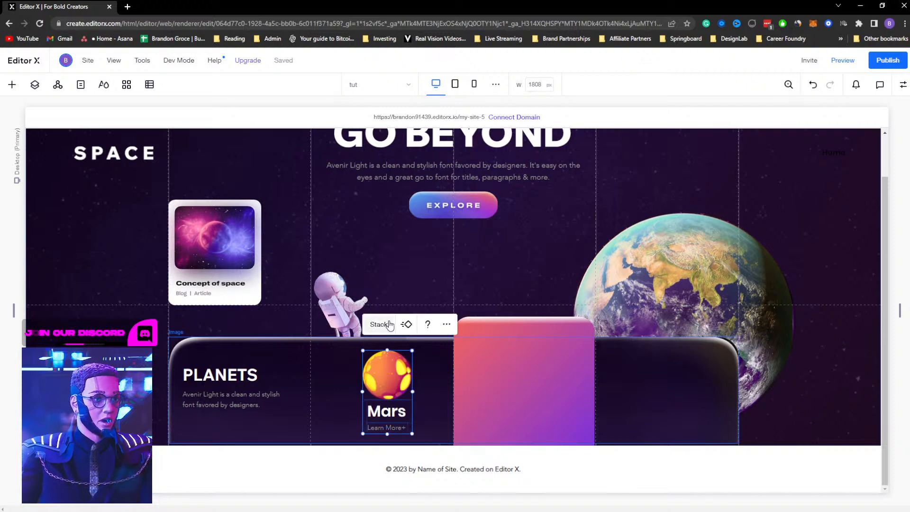
pyautogui.click(381, 325)
pyautogui.moveTo(368, 359); pyautogui.dragTo(366, 359)
pyautogui.click(903, 85)
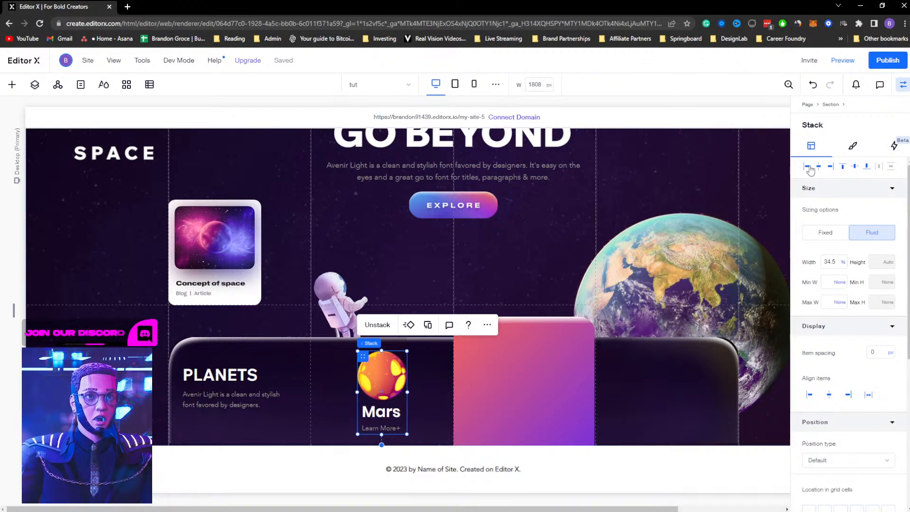
pyautogui.click(854, 168)
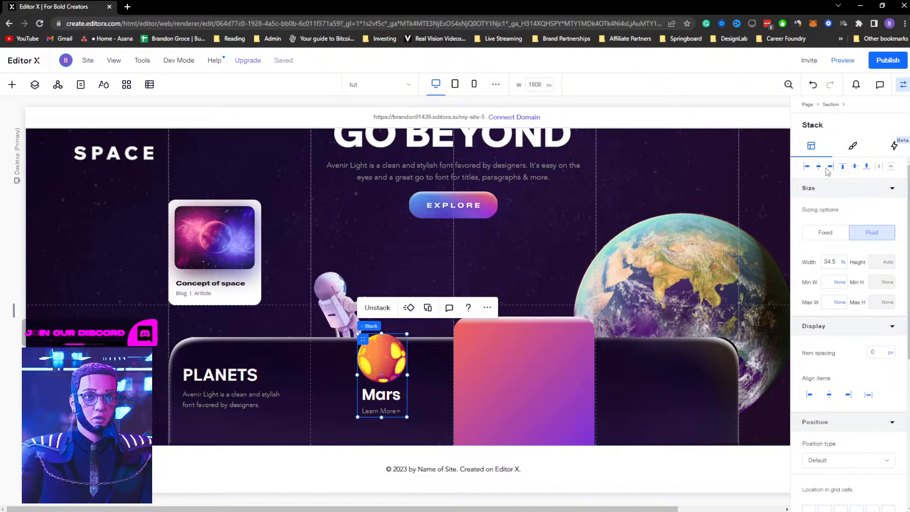
pyautogui.hotkey('ctrl', 'z')
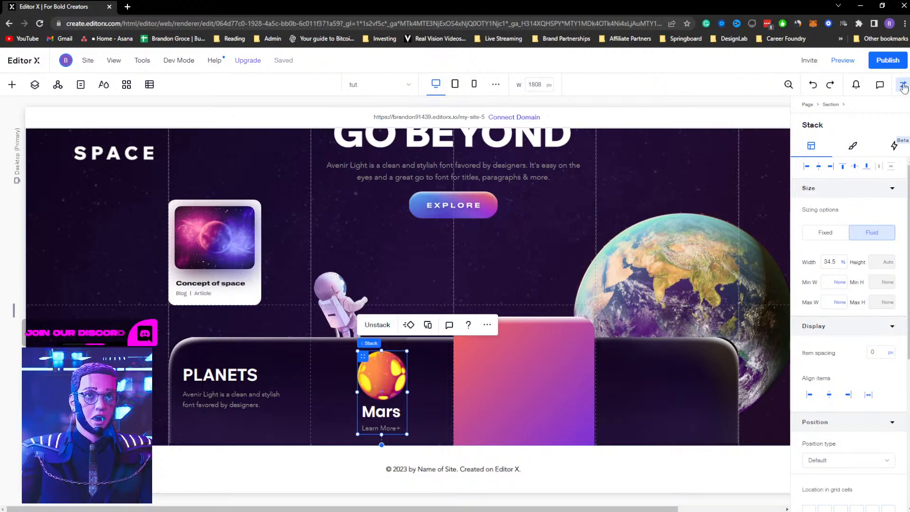
pyautogui.click(903, 87)
# Duplicate the Mars stack into the last column of the Planets card
pyautogui.moveTo(379, 358); pyautogui.dragTo(650, 355)
pyautogui.click(653, 361)
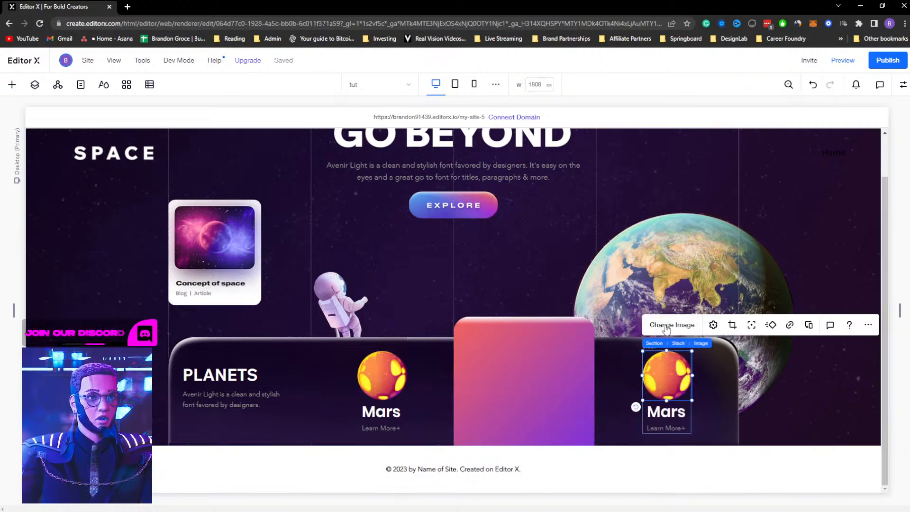
# Replace the copied planet image with Mask Group 6.png from the site files
pyautogui.click(658, 328)
pyautogui.click(223, 297)
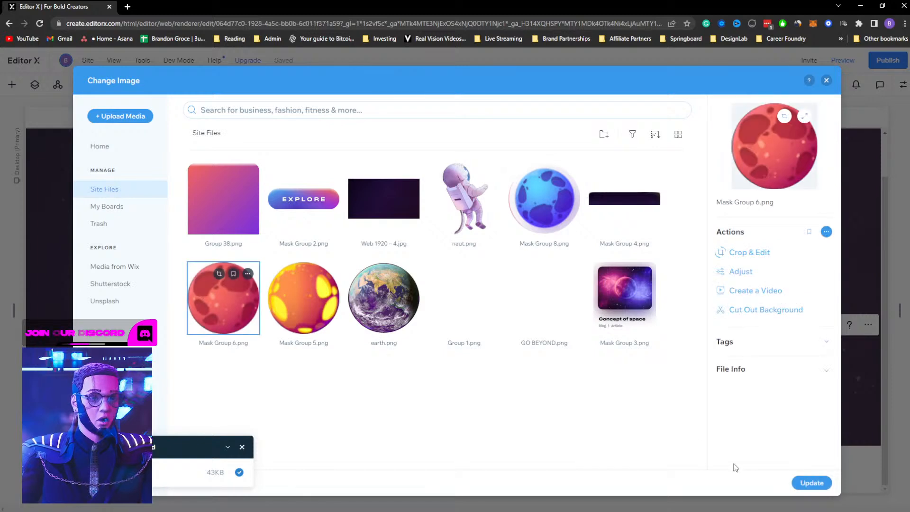
pyautogui.click(812, 483)
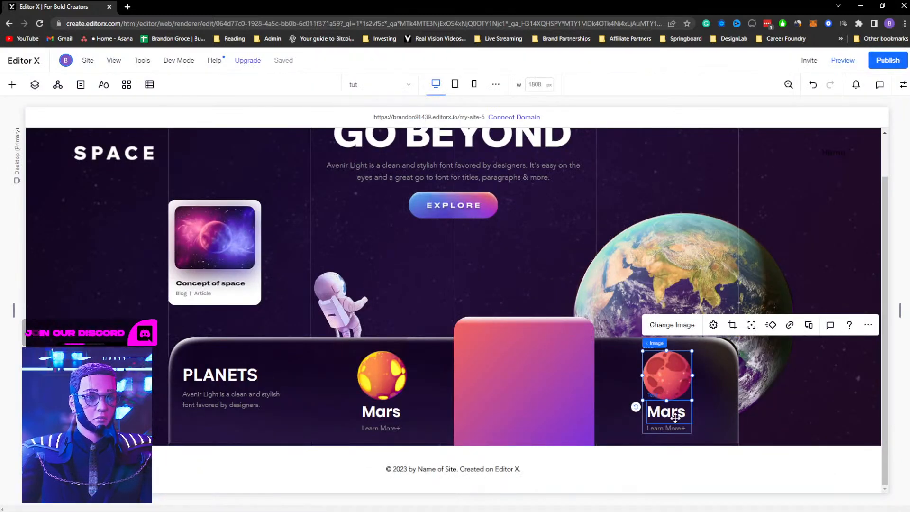
# Change the copied title text to Venus
pyautogui.click(674, 416)
pyautogui.hotkey('alt', 'Tab')
pyautogui.hotkey('alt', 'Tab')
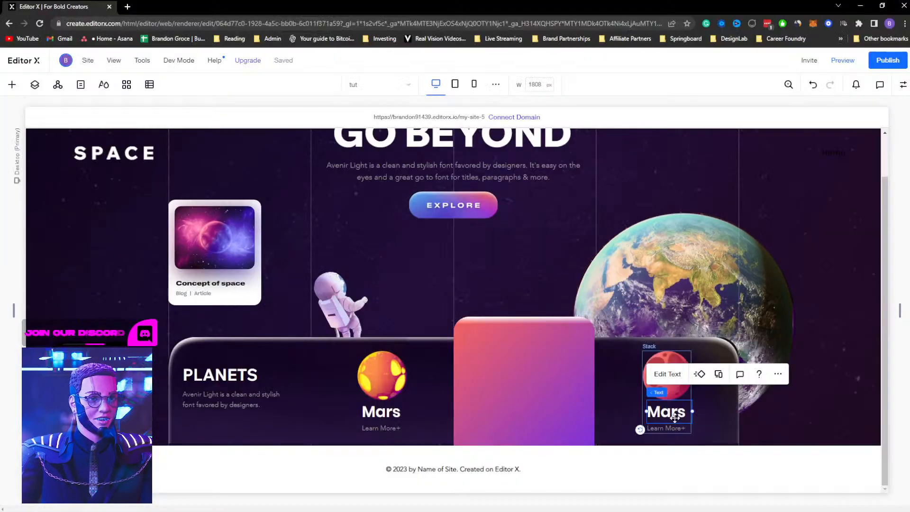
pyautogui.doubleClick(659, 411)
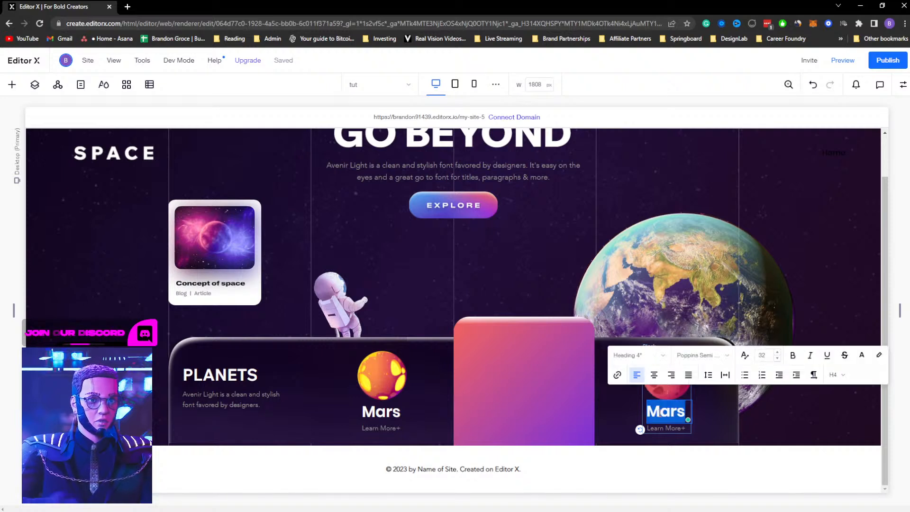
pyautogui.write('Venus')
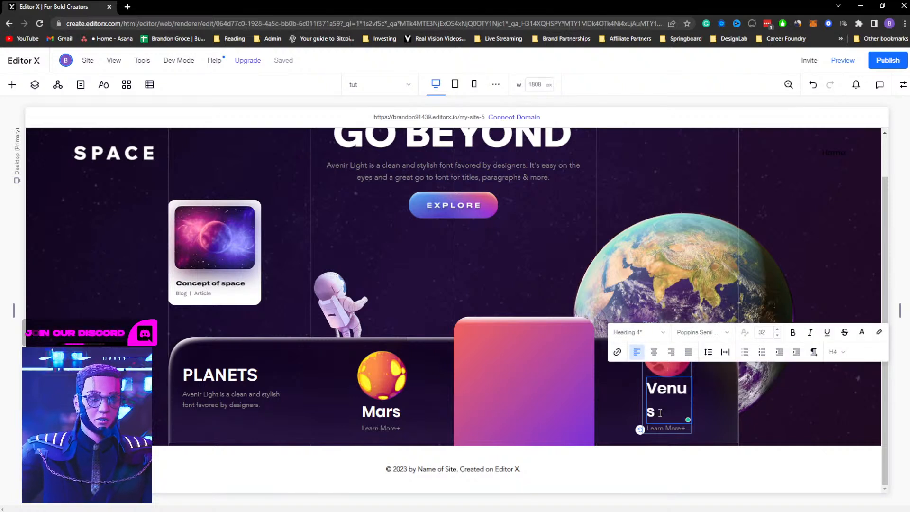
# Widen the Venus title's text box so the word fits on one line
pyautogui.click(702, 397)
pyautogui.click(692, 400)
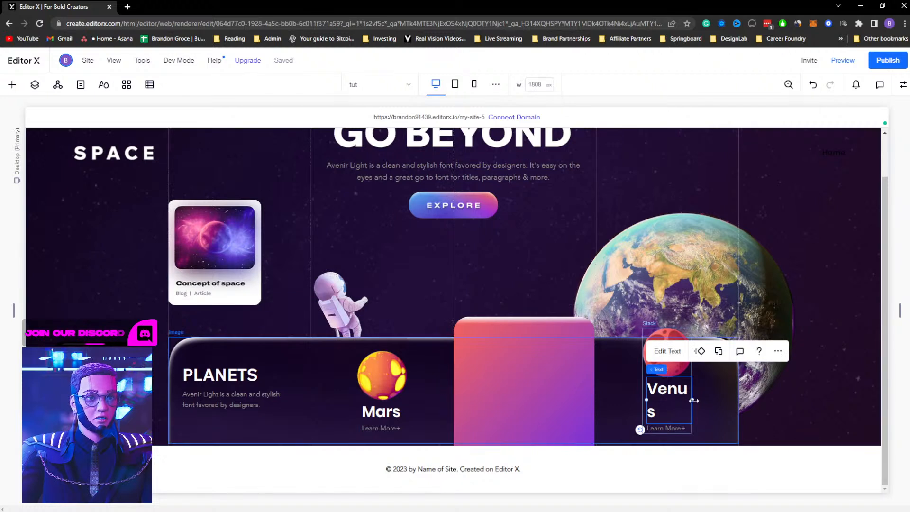
pyautogui.moveTo(693, 400); pyautogui.dragTo(703, 400)
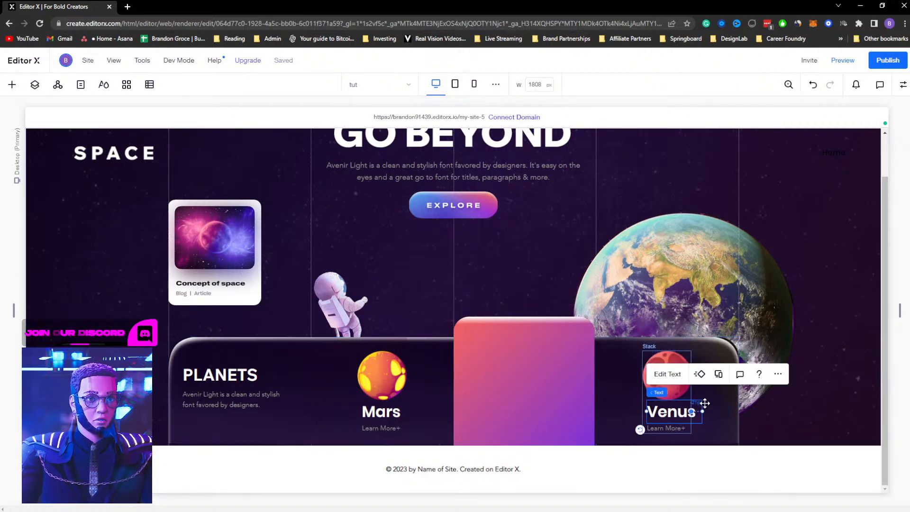
pyautogui.click(646, 348)
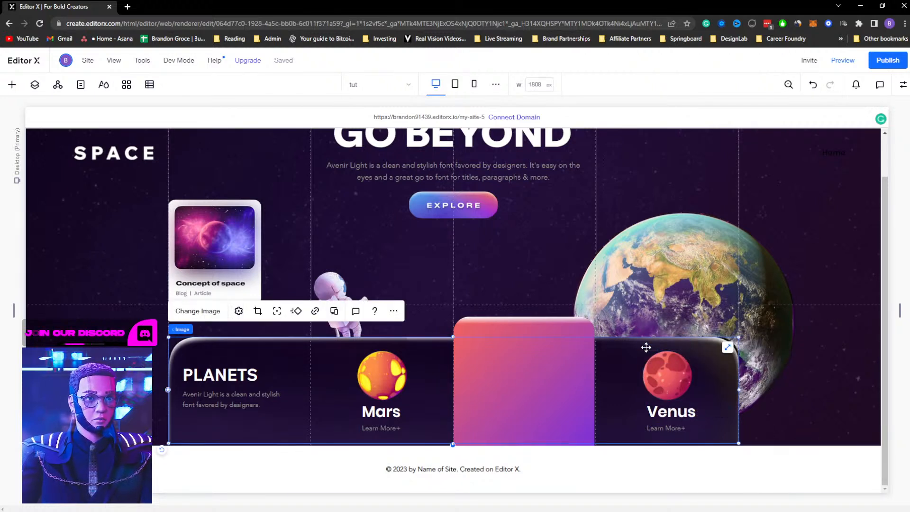
pyautogui.click(648, 356)
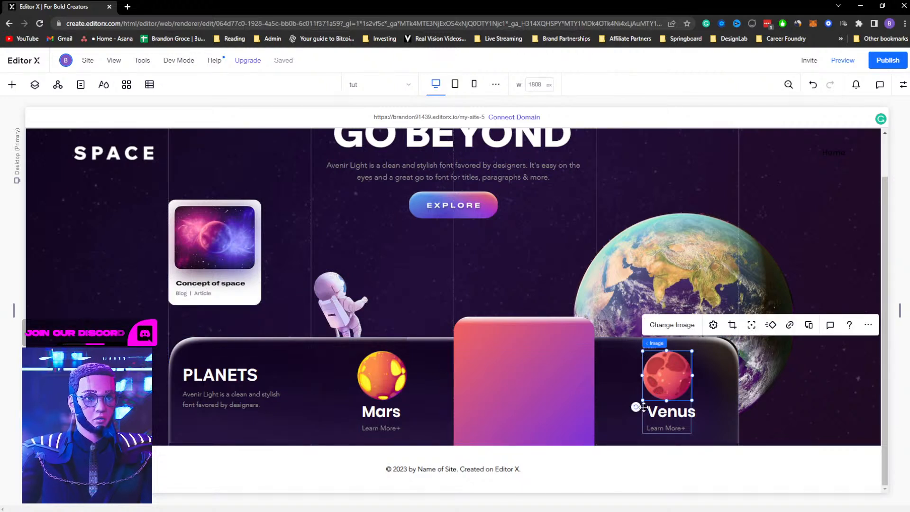
pyautogui.click(644, 407)
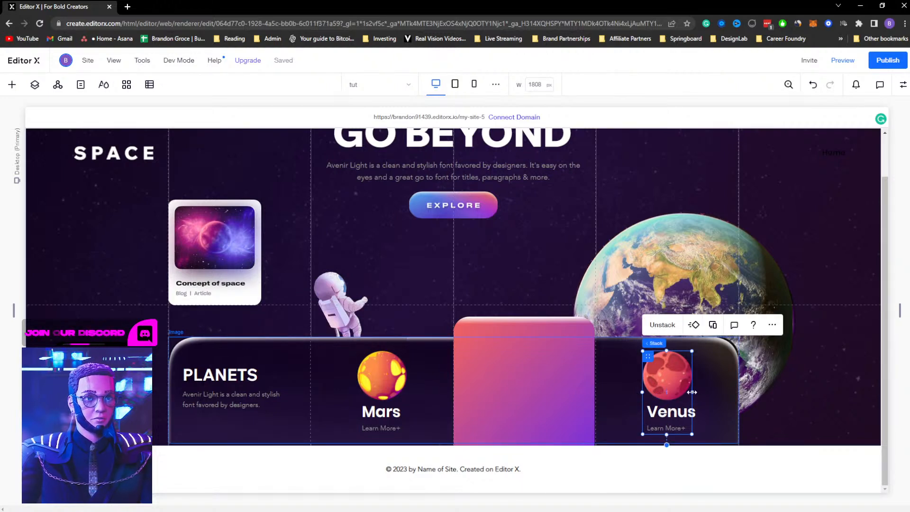
# Set the Venus stack's width unit to Max Content
pyautogui.moveTo(693, 392); pyautogui.dragTo(701, 393)
pyautogui.hotkey('ctrl', 'z')
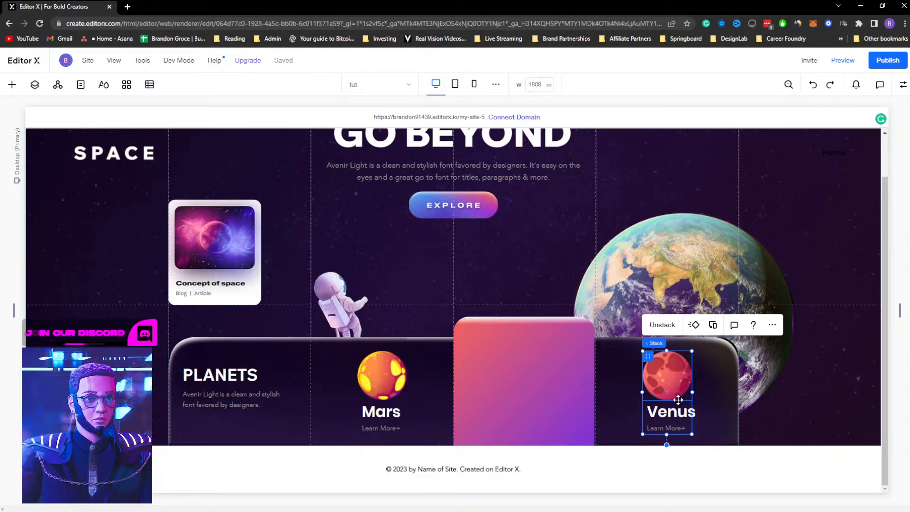
pyautogui.click(678, 380)
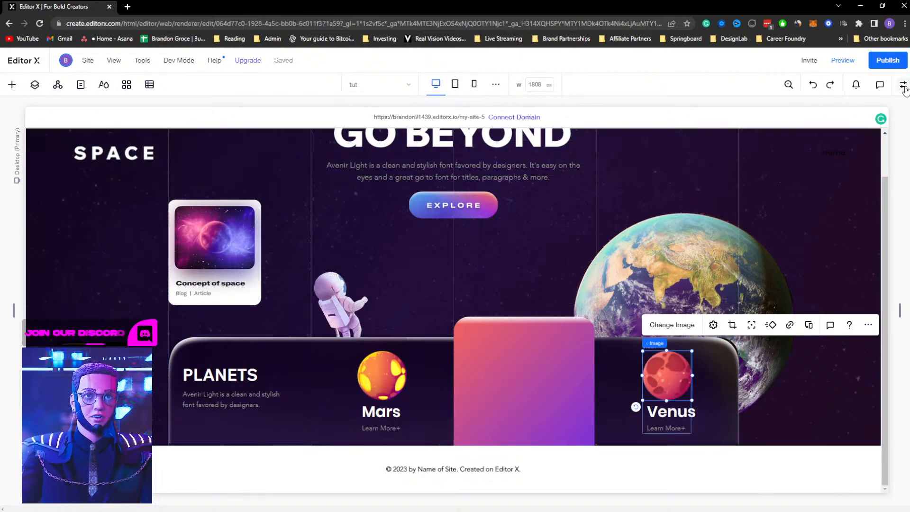
pyautogui.click(903, 84)
pyautogui.click(830, 237)
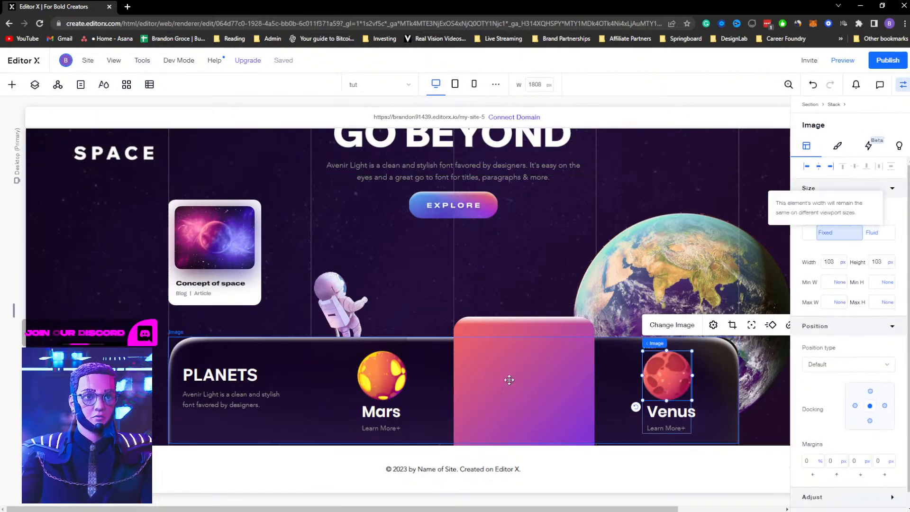
pyautogui.click(385, 378)
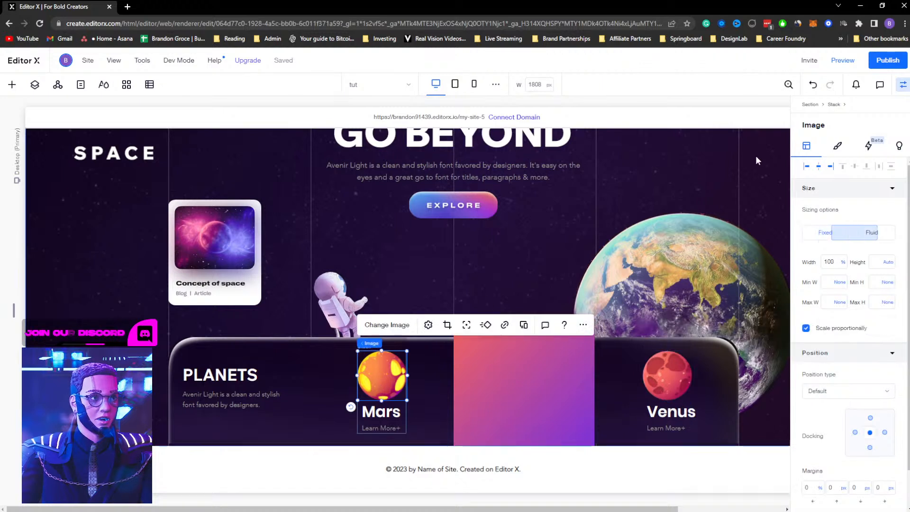
pyautogui.click(827, 237)
pyautogui.click(687, 409)
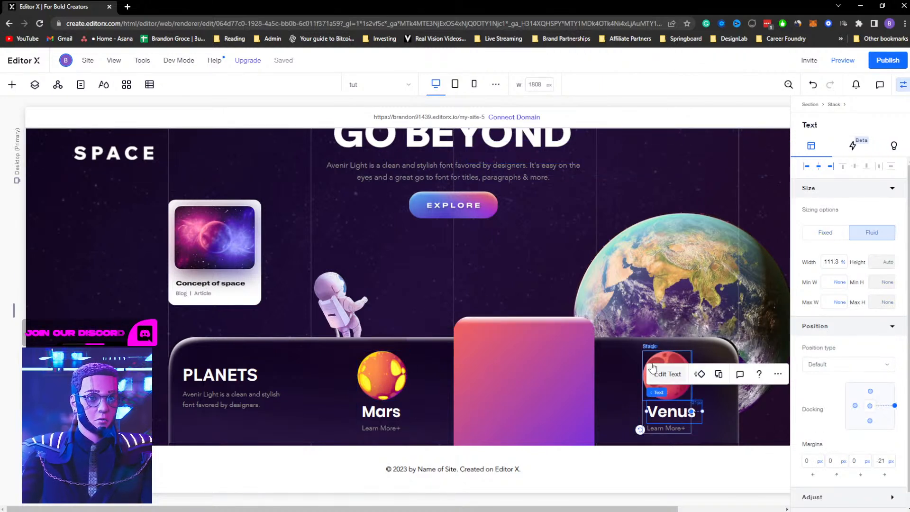
pyautogui.click(647, 359)
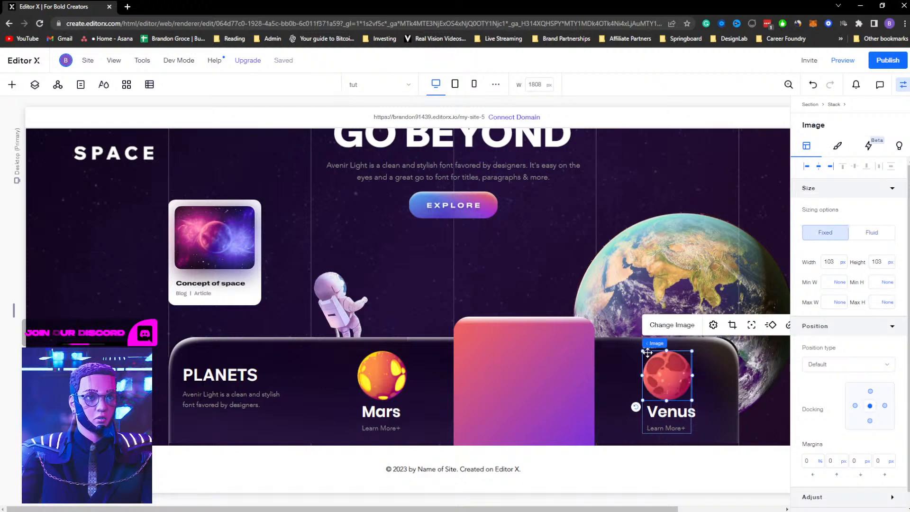
pyautogui.click(678, 344)
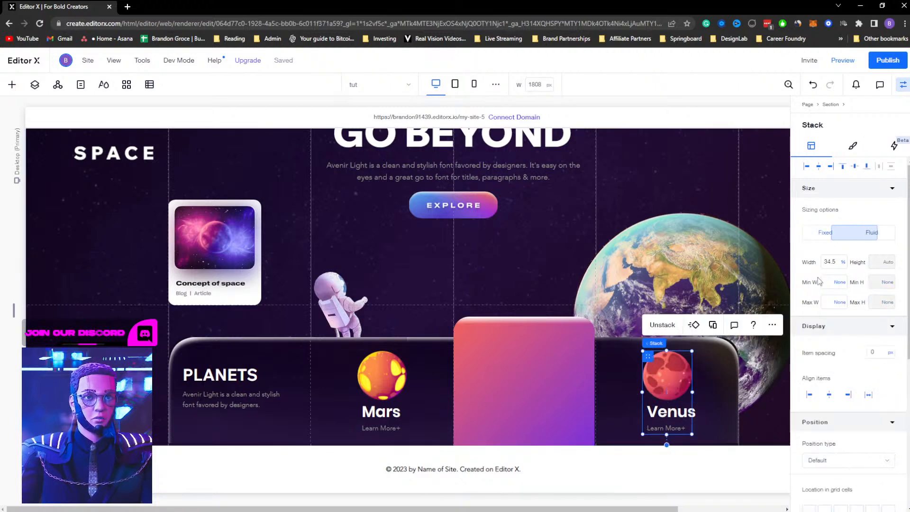
pyautogui.click(842, 262)
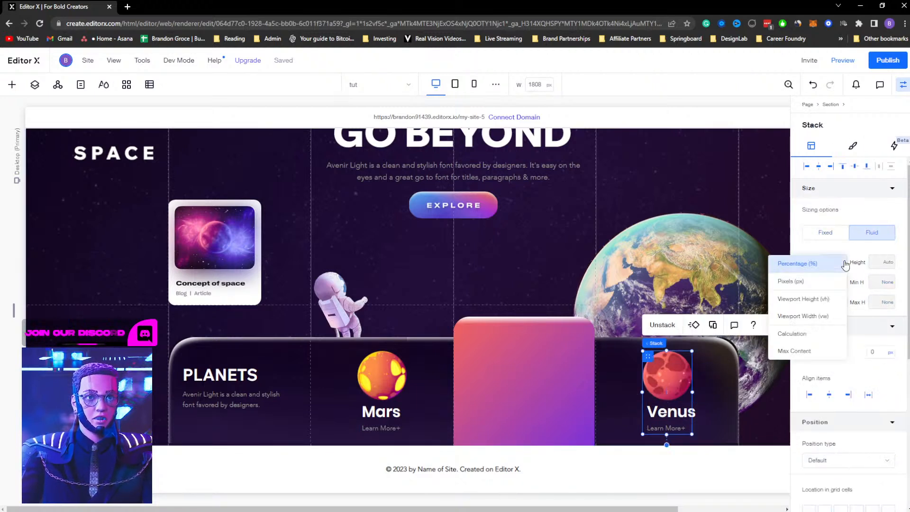
pyautogui.click(801, 351)
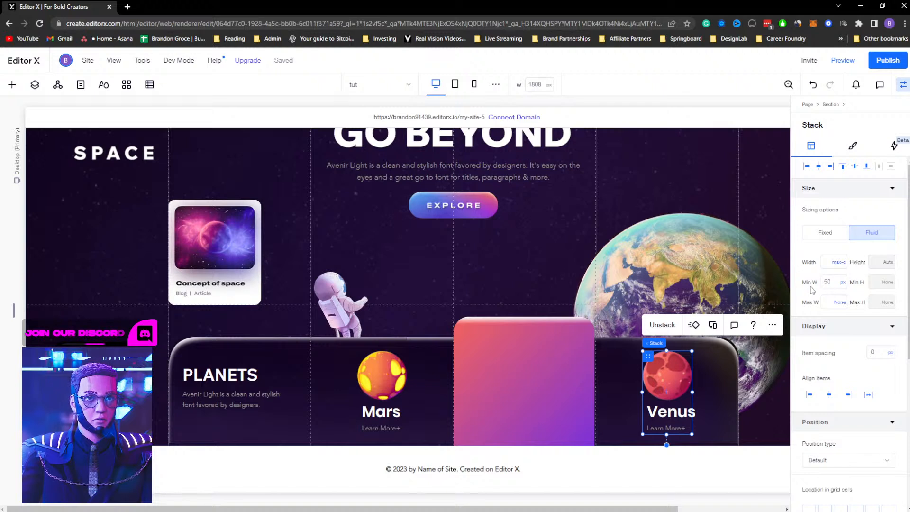
# Inspect the sizing of the Venus title, Learn More text, image and stack
pyautogui.click(683, 410)
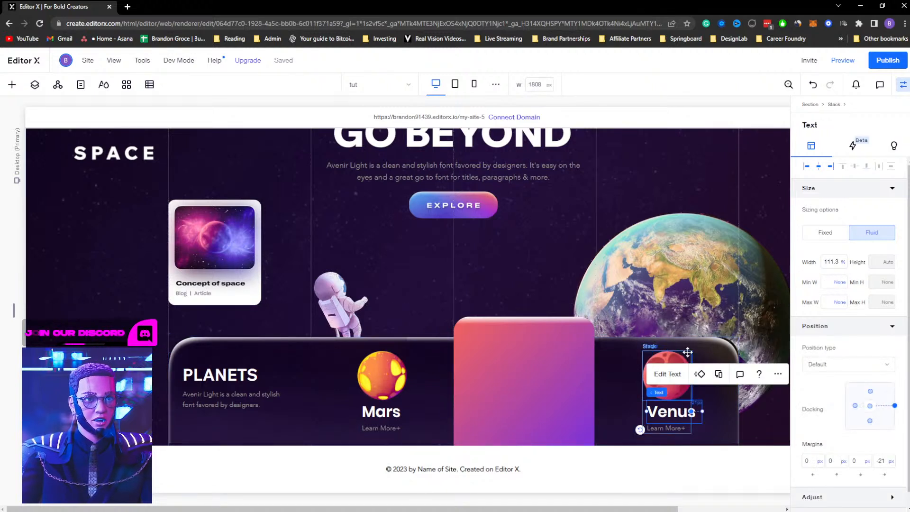
pyautogui.click(659, 429)
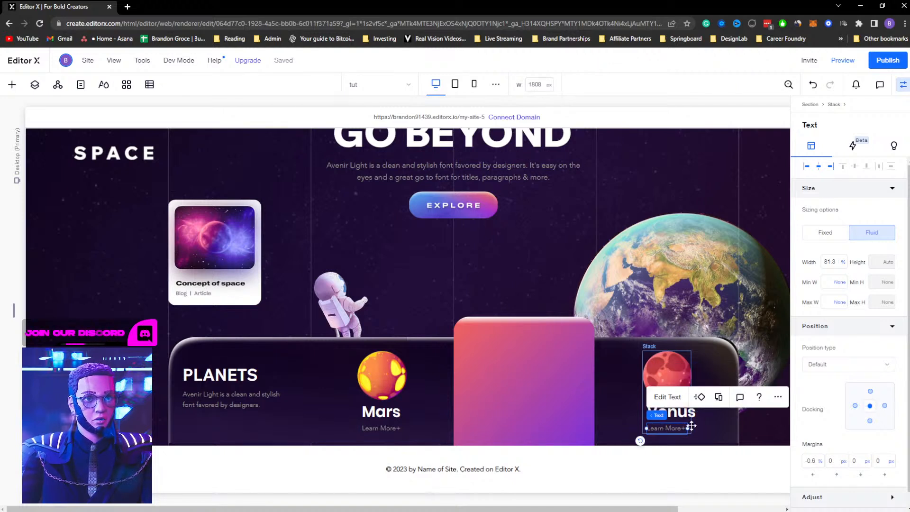
pyautogui.click(645, 357)
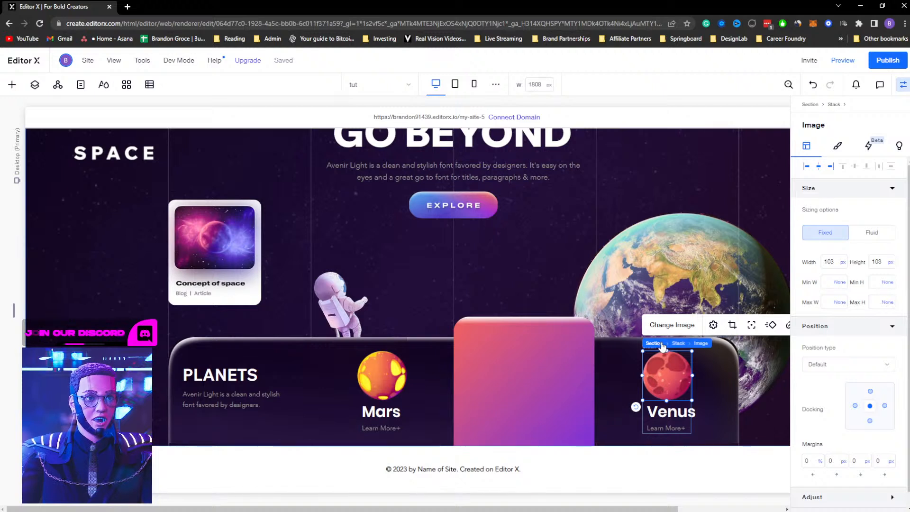
pyautogui.click(677, 344)
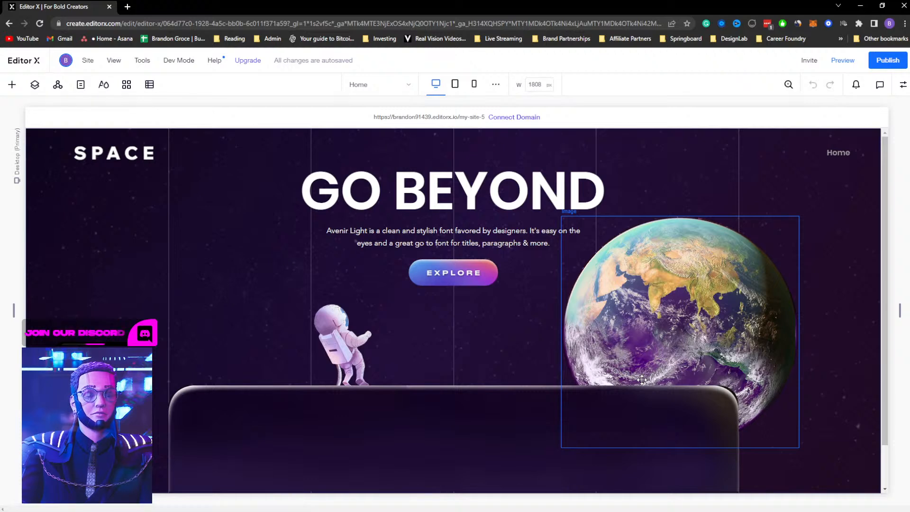
# Return to the tut page from the site pages list
pyautogui.scroll(-1, 642, 380)
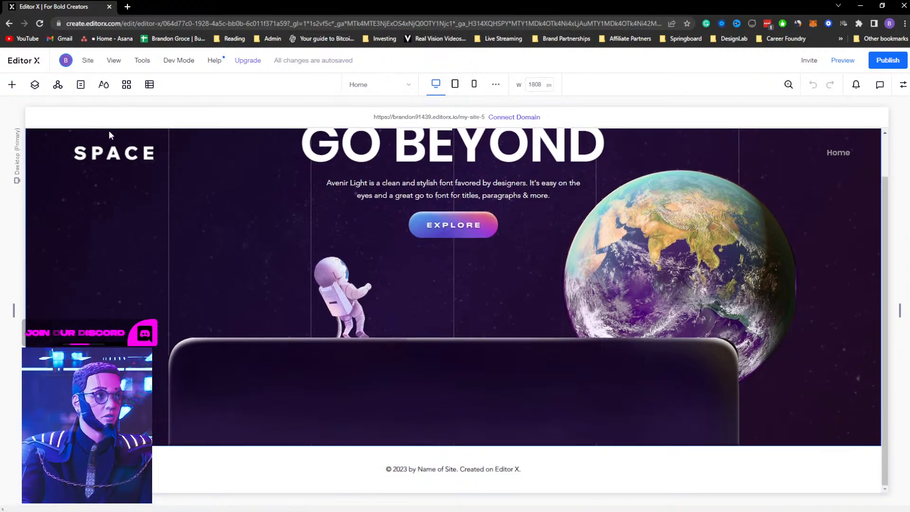
pyautogui.click(81, 84)
pyautogui.click(57, 222)
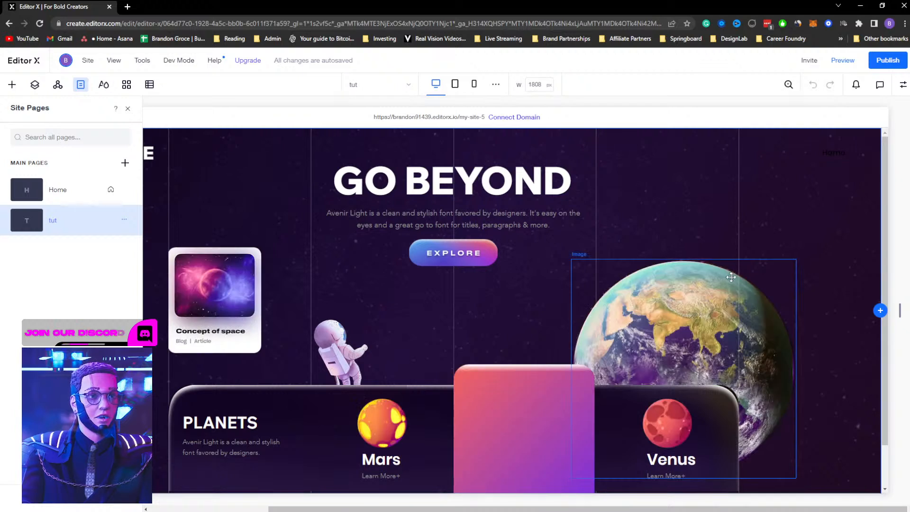
# Set the Venus stack to a fixed pixel width of 118 px
pyautogui.click(685, 418)
pyautogui.click(675, 457)
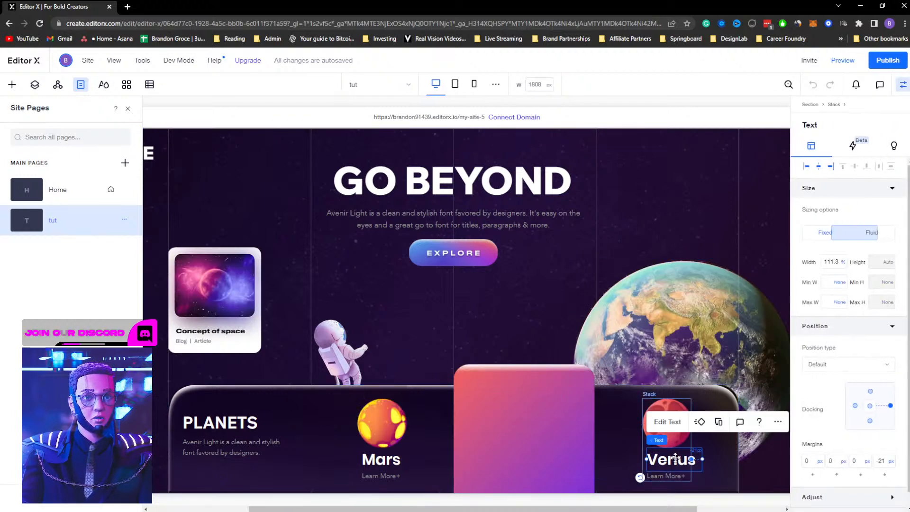
pyautogui.click(643, 401)
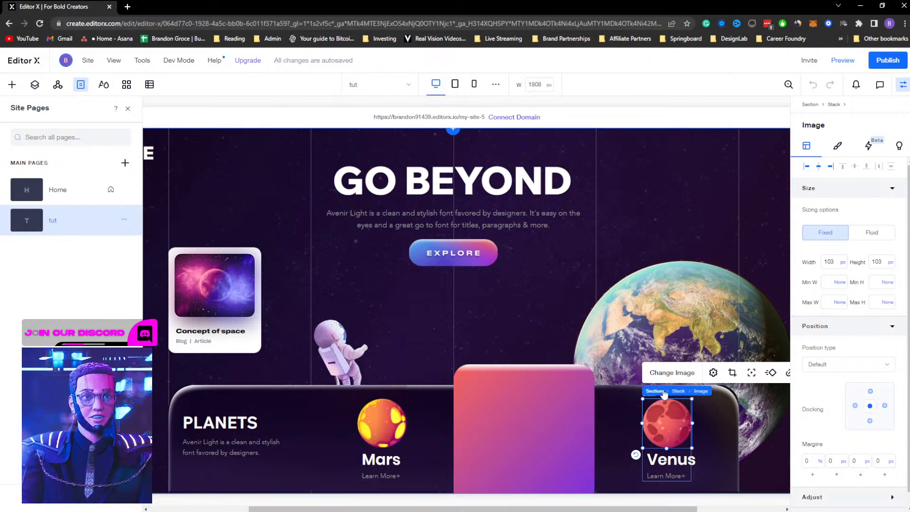
pyautogui.click(654, 392)
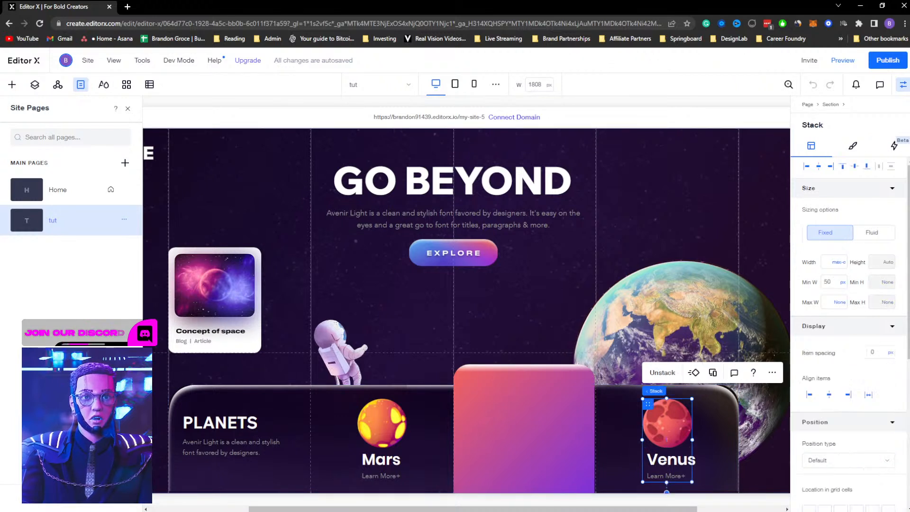
pyautogui.click(838, 262)
pyautogui.click(828, 267)
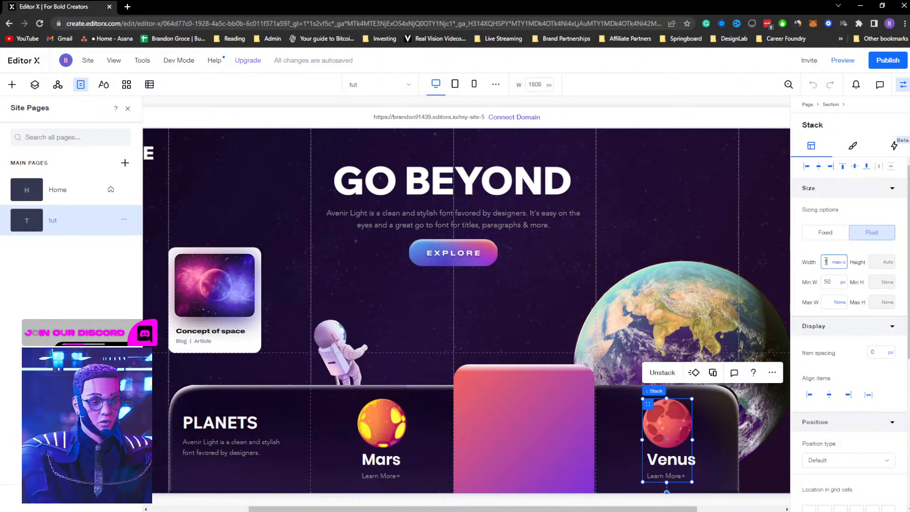
pyautogui.press('Return')
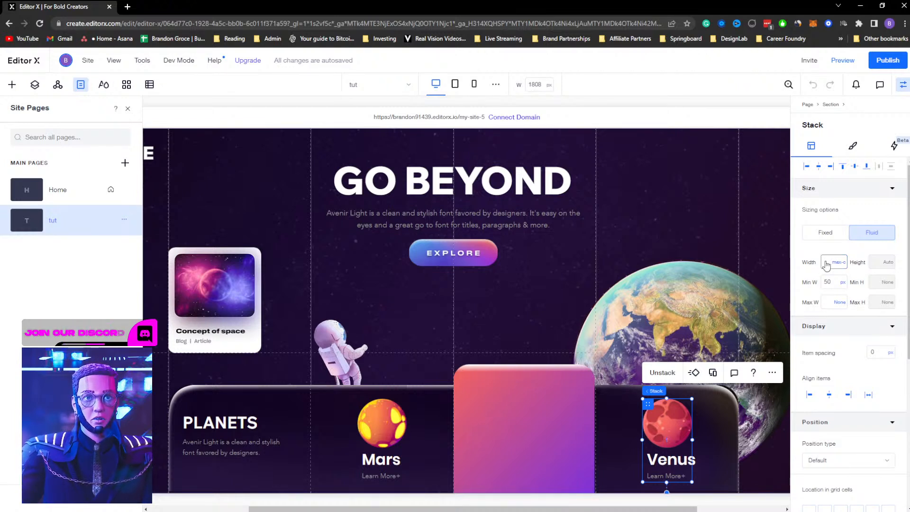
pyautogui.press('BackSpace')
pyautogui.press('BackSpace')
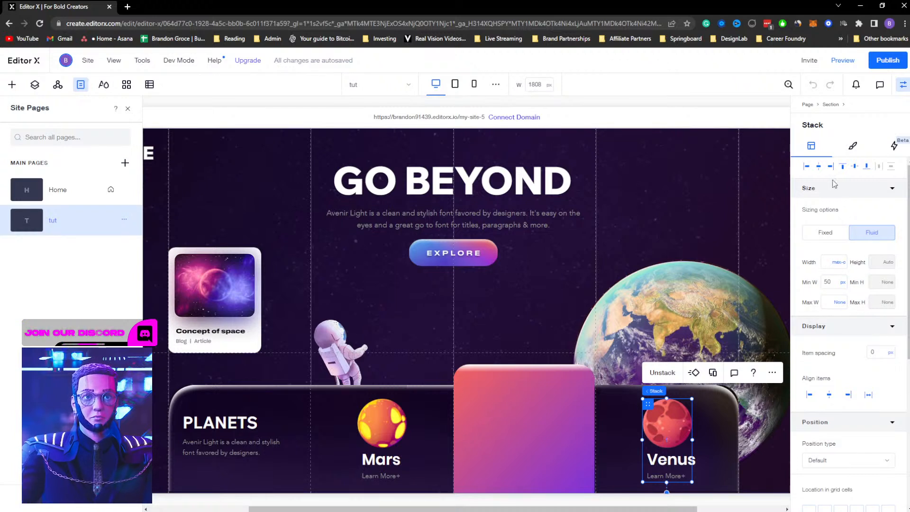
pyautogui.click(838, 262)
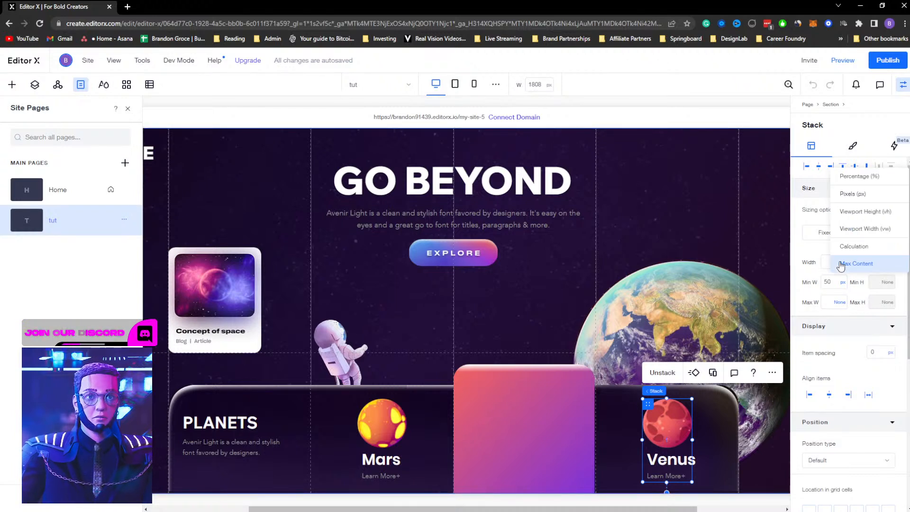
pyautogui.click(863, 177)
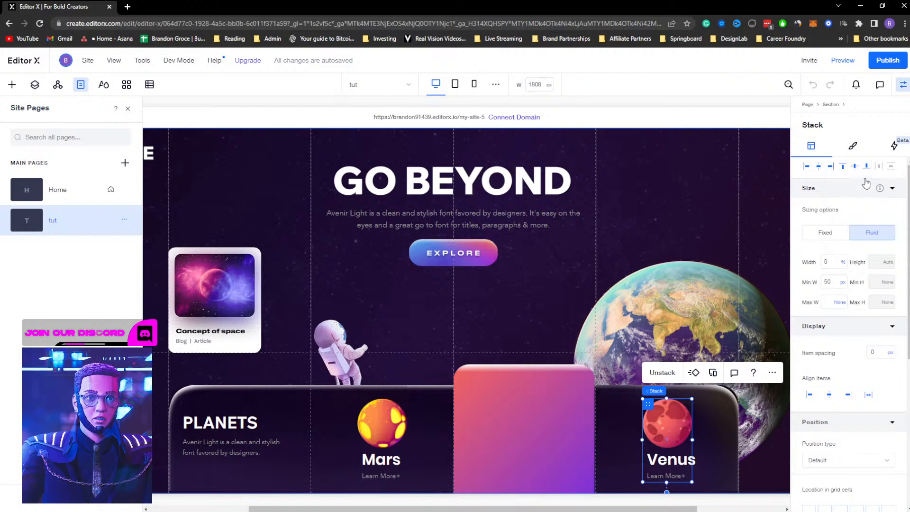
pyautogui.click(832, 263)
pyautogui.click(843, 264)
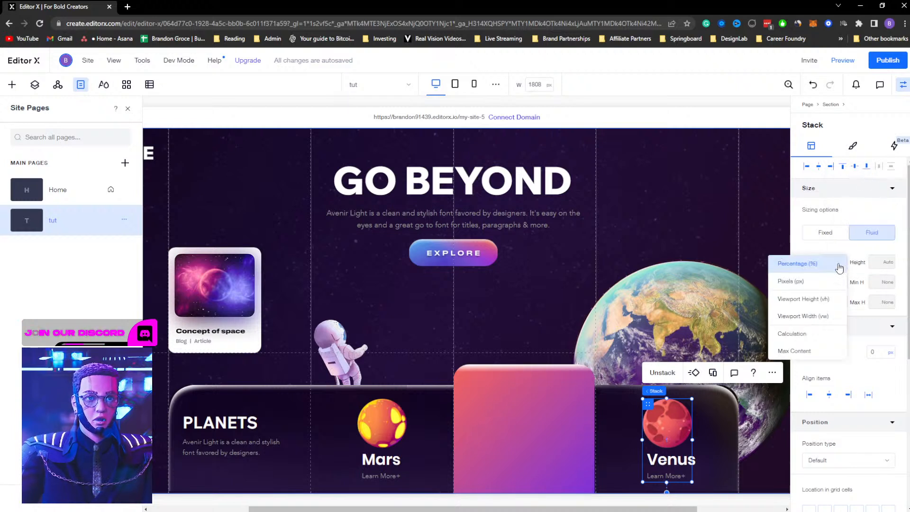
pyautogui.click(815, 281)
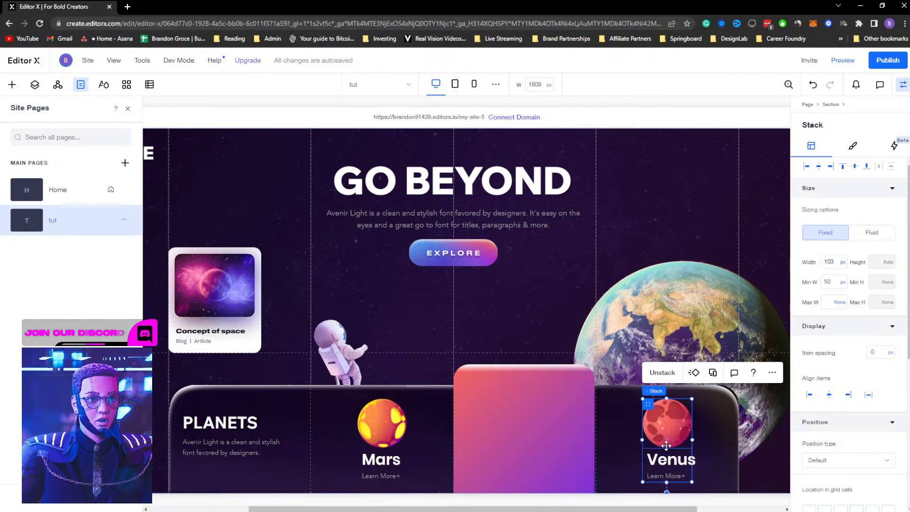
pyautogui.click(825, 263)
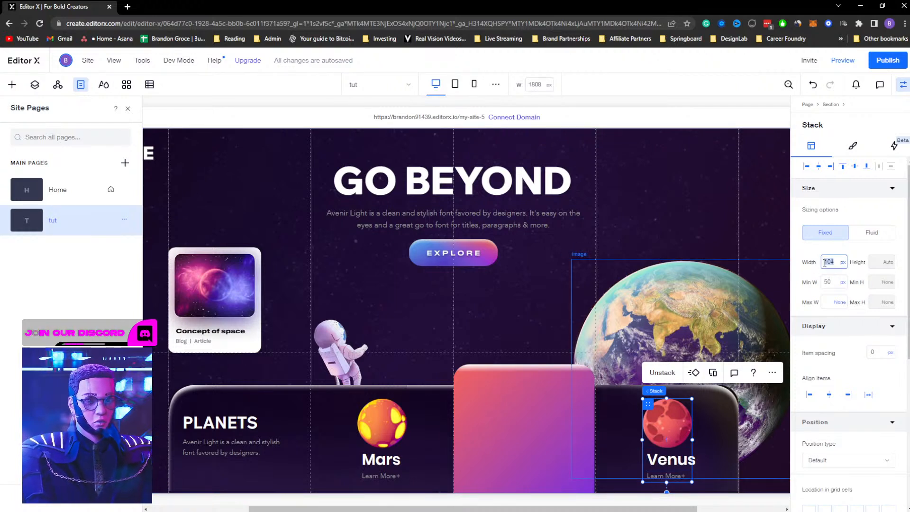
pyautogui.press('Return')
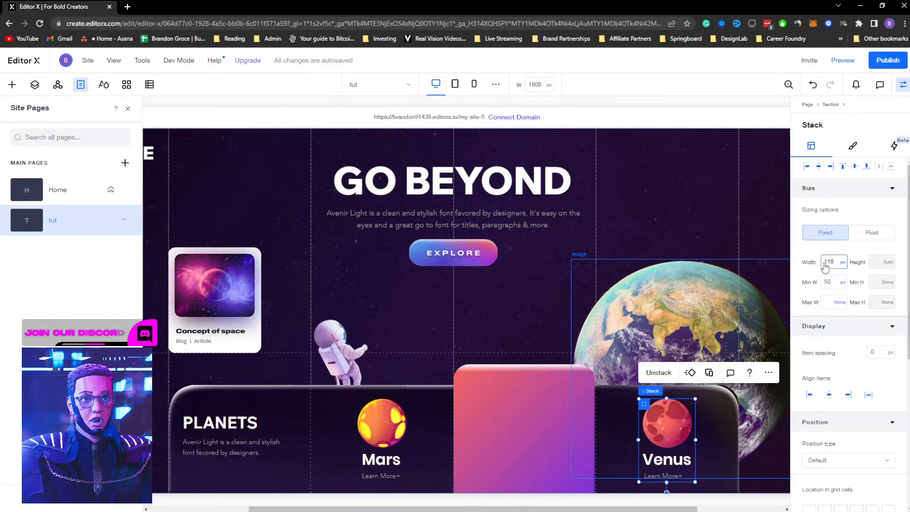
# Select the Venus title and Learn More text together and align them to the left
pyautogui.click(684, 461)
pyautogui.click(674, 478)
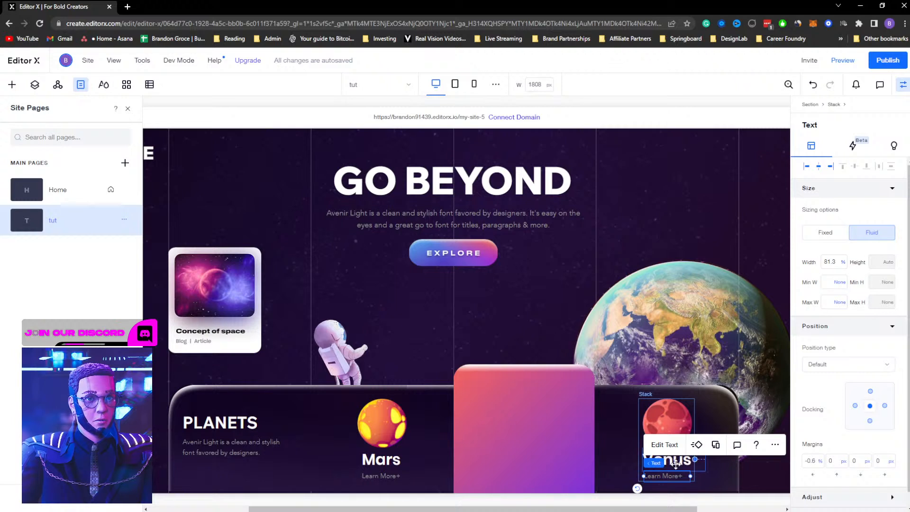
pyautogui.keyDown('shift'); pyautogui.click(672, 479); pyautogui.keyUp('shift')
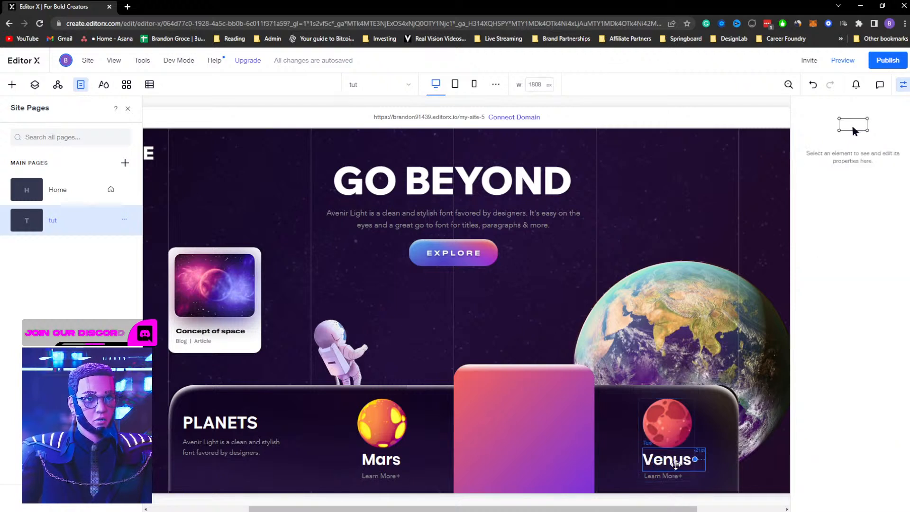
pyautogui.keyDown('shift'); pyautogui.click(675, 465); pyautogui.keyUp('shift')
pyautogui.keyDown('shift'); pyautogui.click(672, 479); pyautogui.keyUp('shift')
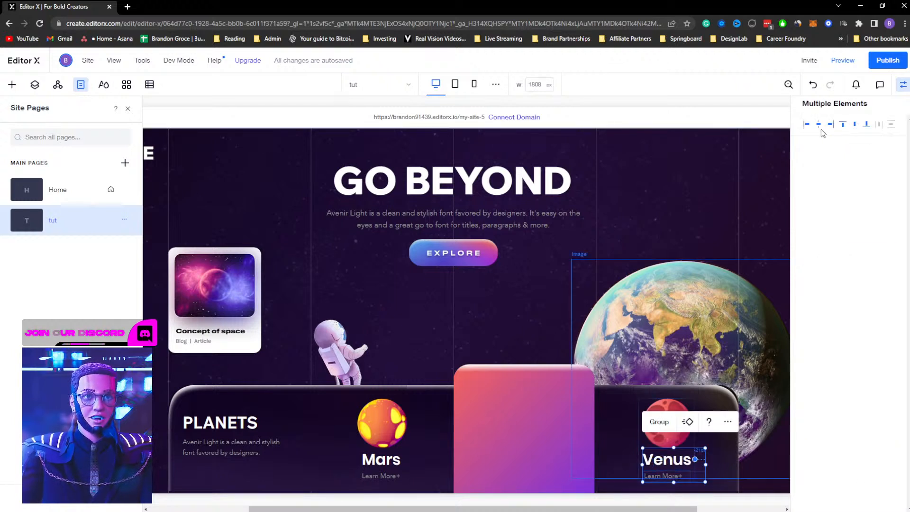
pyautogui.click(807, 125)
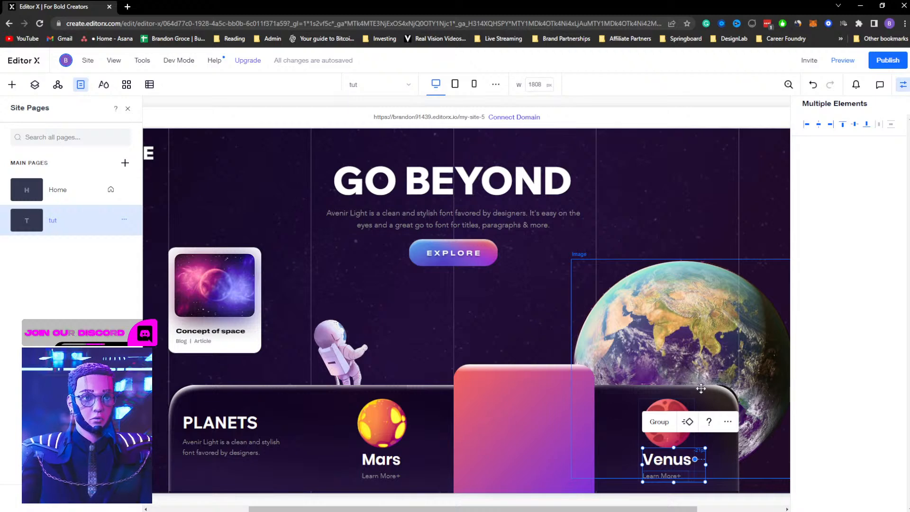
# Select the Venus stack and move it slightly down and right within its column
pyautogui.click(683, 428)
pyautogui.click(673, 420)
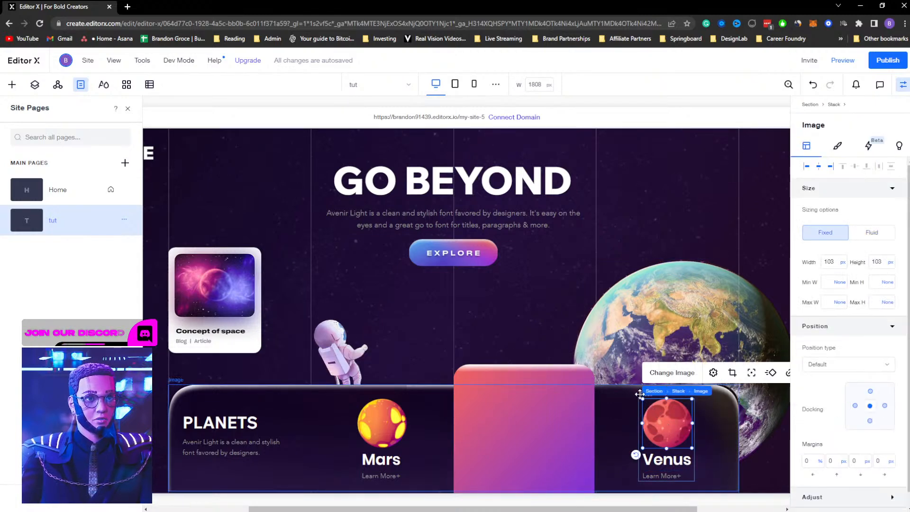
pyautogui.click(640, 394)
pyautogui.click(654, 409)
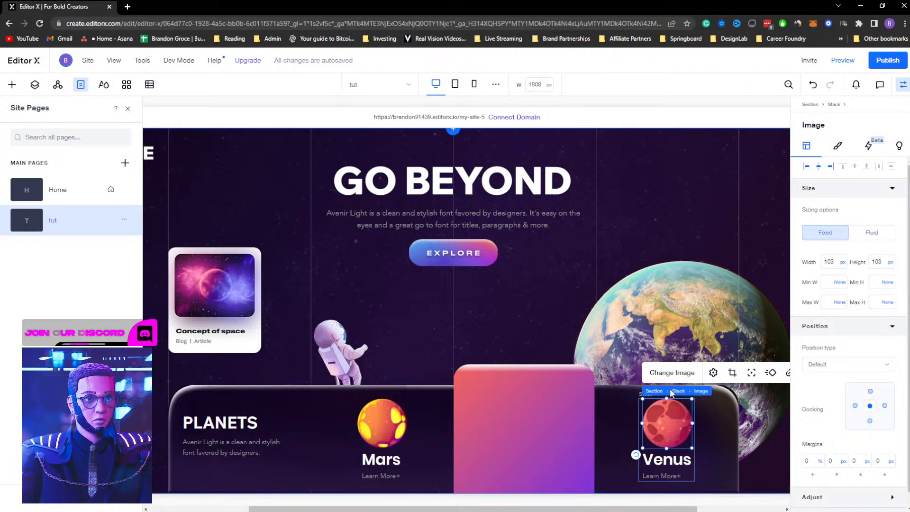
pyautogui.click(678, 391)
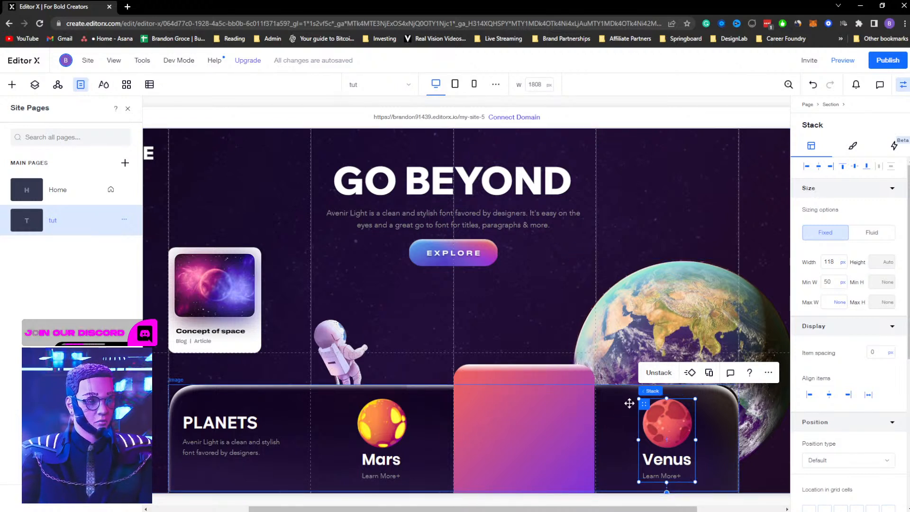
pyautogui.moveTo(633, 404); pyautogui.dragTo(656, 419)
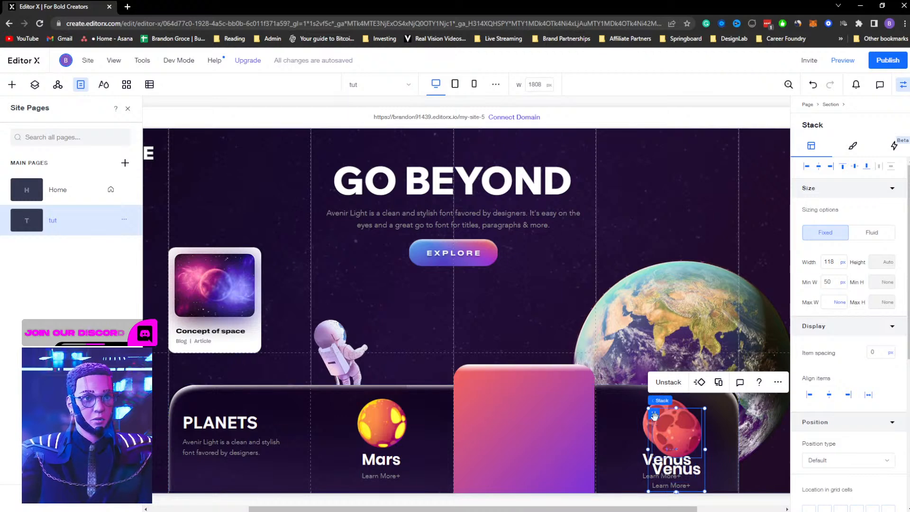
# Move the copied Venus stack into the middle gradient card and replace its planet image with Mask Group 8.png
pyautogui.moveTo(586, 426); pyautogui.dragTo(502, 412)
pyautogui.click(500, 413)
pyautogui.click(504, 362)
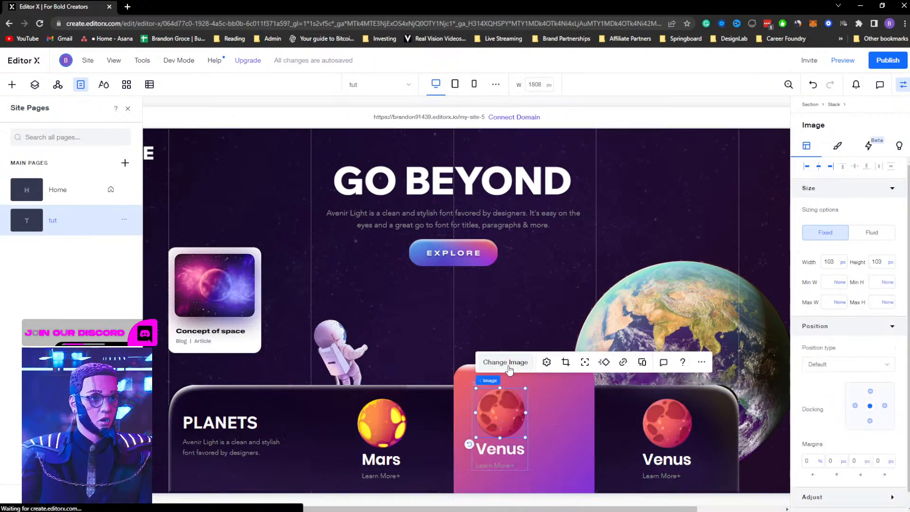
pyautogui.click(544, 199)
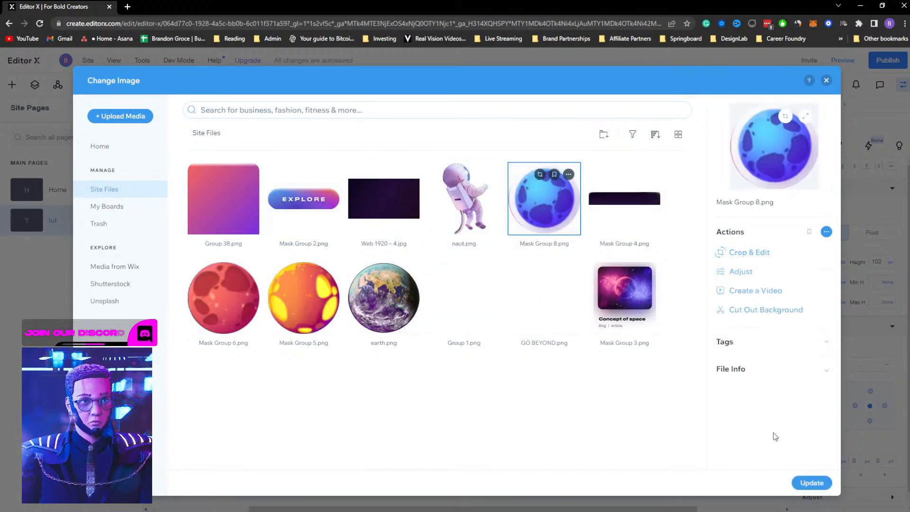
pyautogui.click(812, 483)
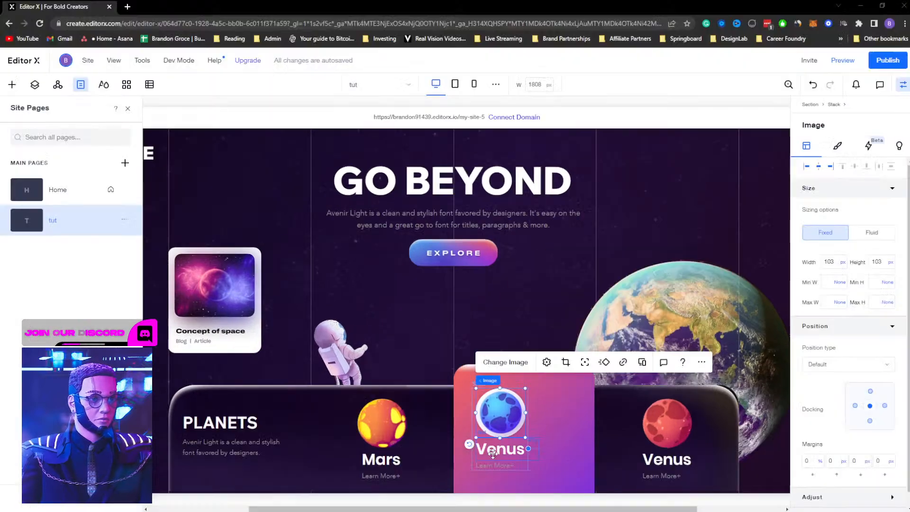
# Rename the copied stack's title text to Uranus
pyautogui.click(493, 450)
pyautogui.doubleClick(494, 450)
pyautogui.write('Uranus')
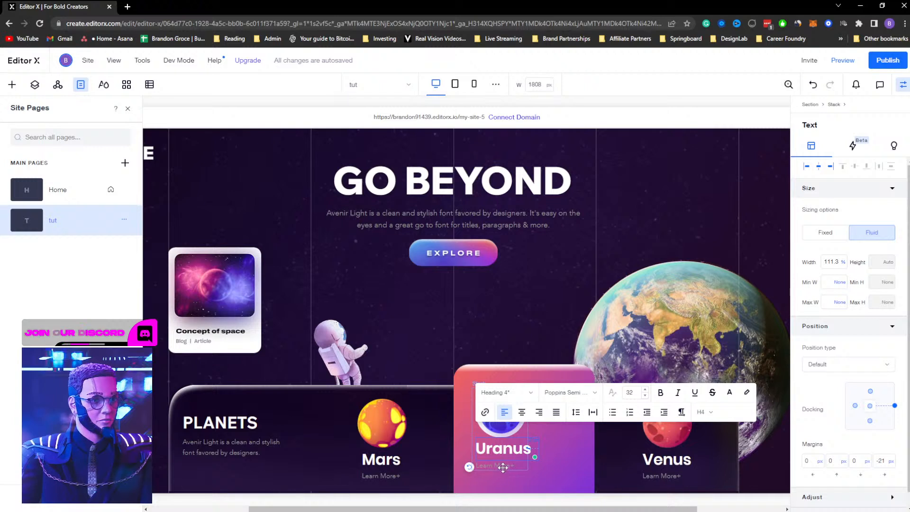
# Change the Uranus stack's Learn More text colour to a light theme colour
pyautogui.click(503, 465)
pyautogui.click(497, 434)
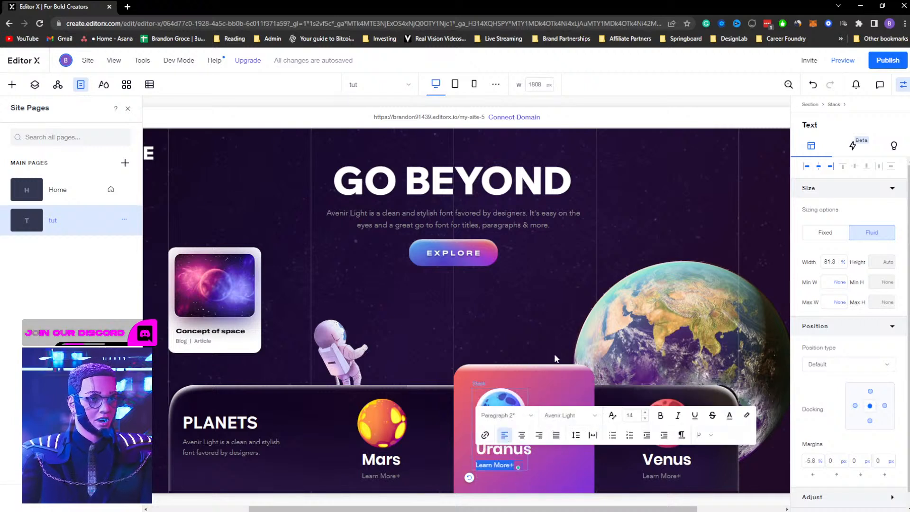
pyautogui.click(728, 416)
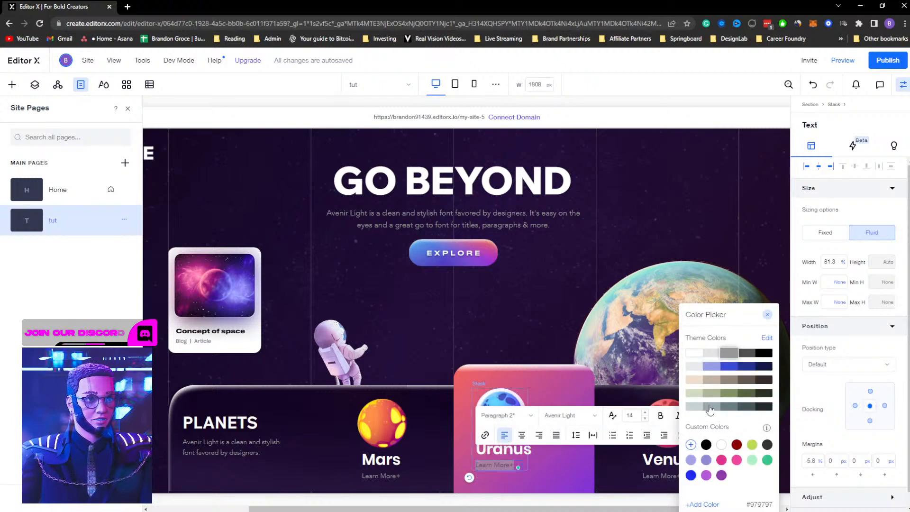
pyautogui.click(692, 356)
pyautogui.click(537, 371)
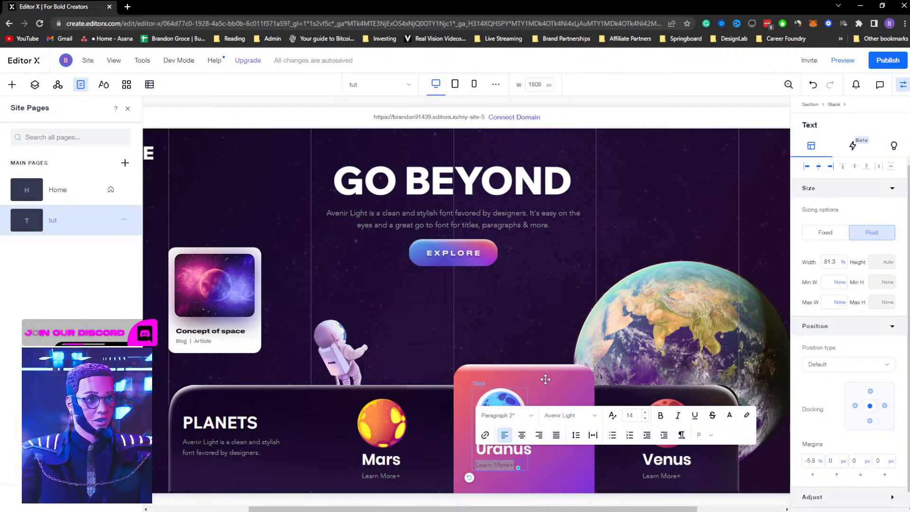